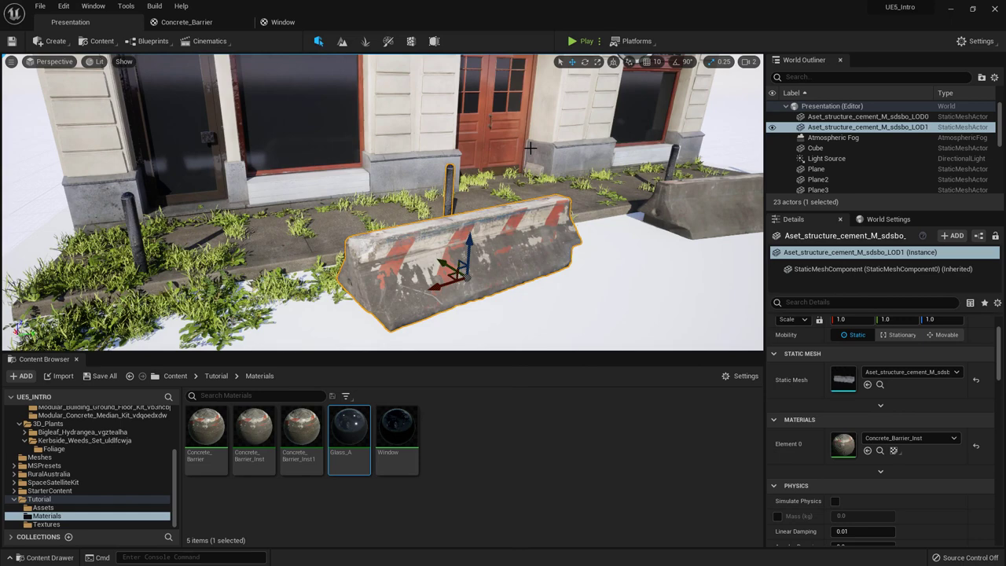
# - Open the Rendering category of the project settings
pyautogui.moveTo(505, 140); pyautogui.dragTo(509, 139, button='right')
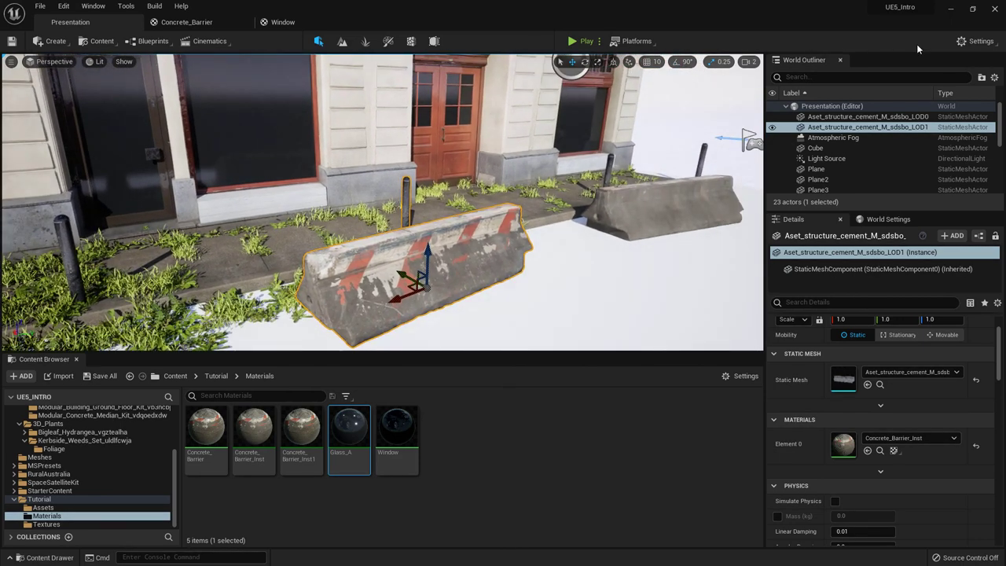
pyautogui.click(969, 42)
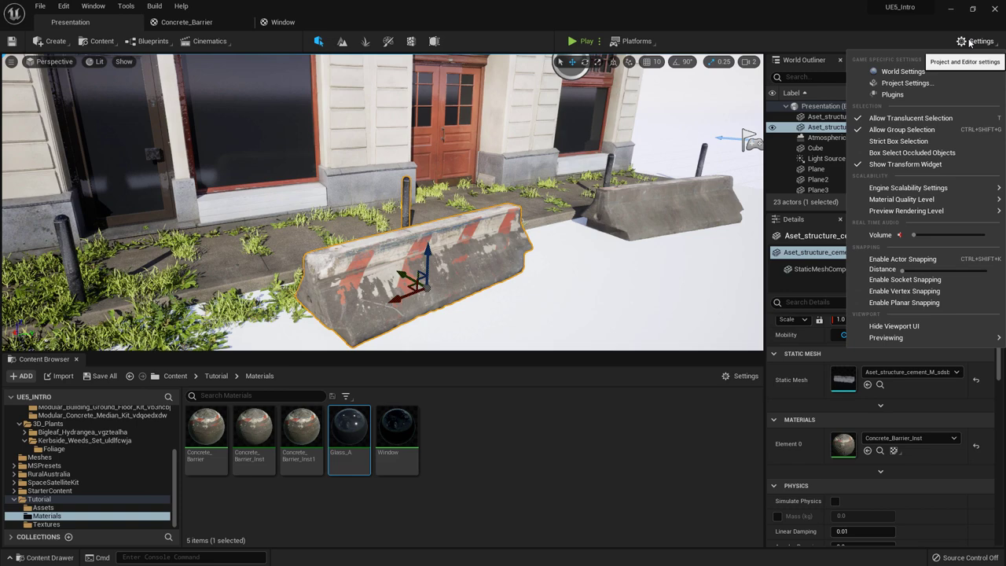
pyautogui.moveTo(888, 211)
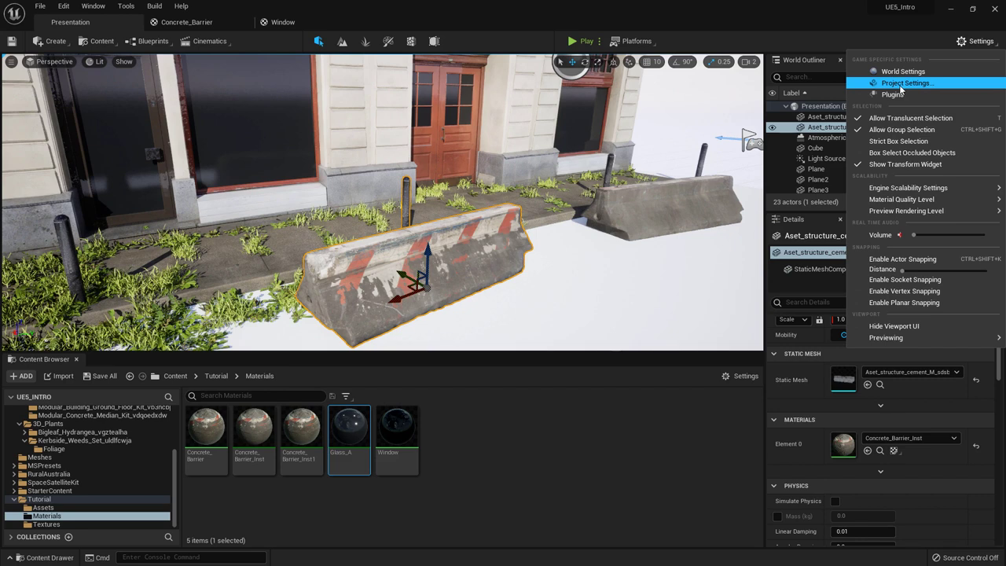
pyautogui.click(977, 40)
pyautogui.click(977, 41)
pyautogui.click(924, 82)
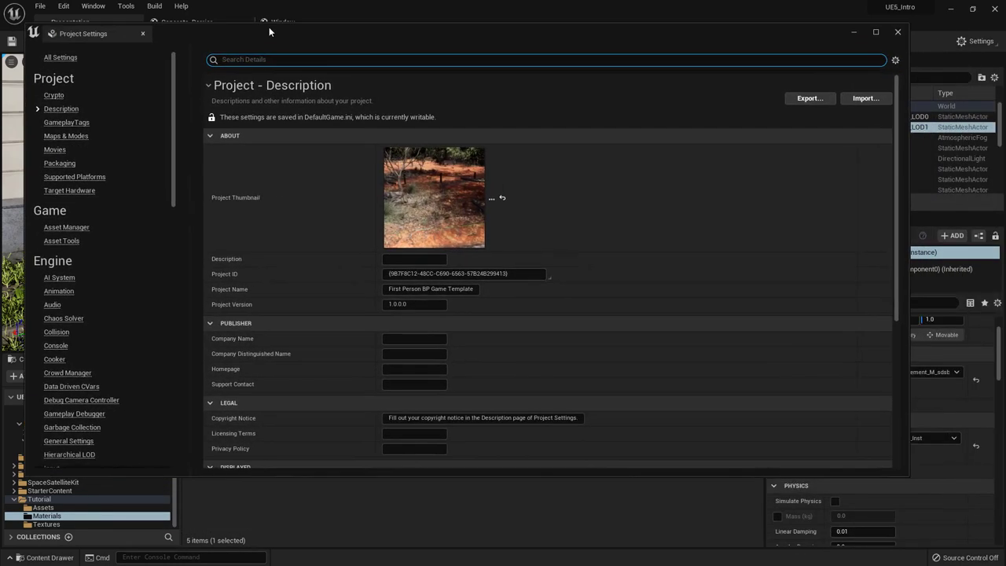
pyautogui.scroll(-5, 138, 238)
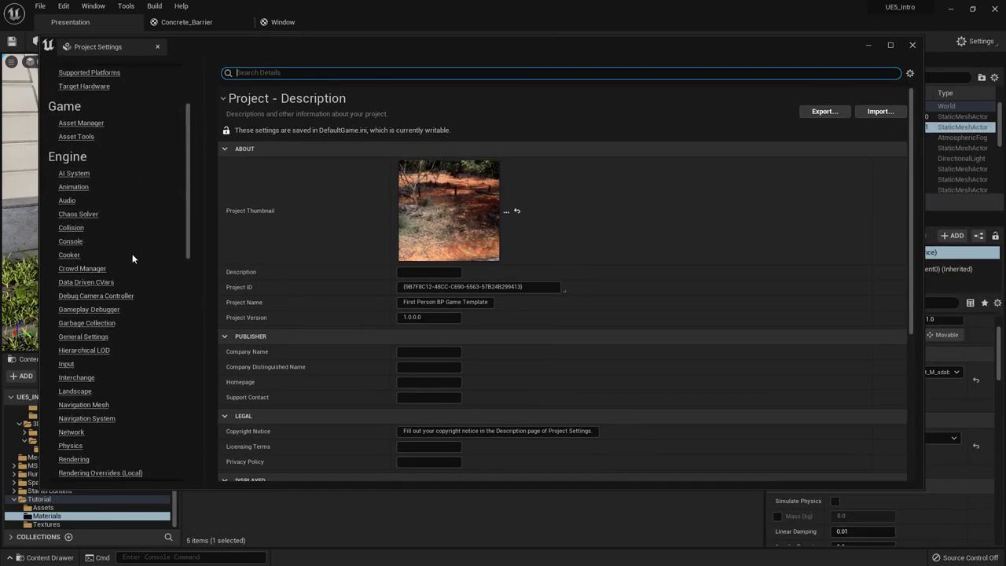
pyautogui.scroll(3, 85, 240)
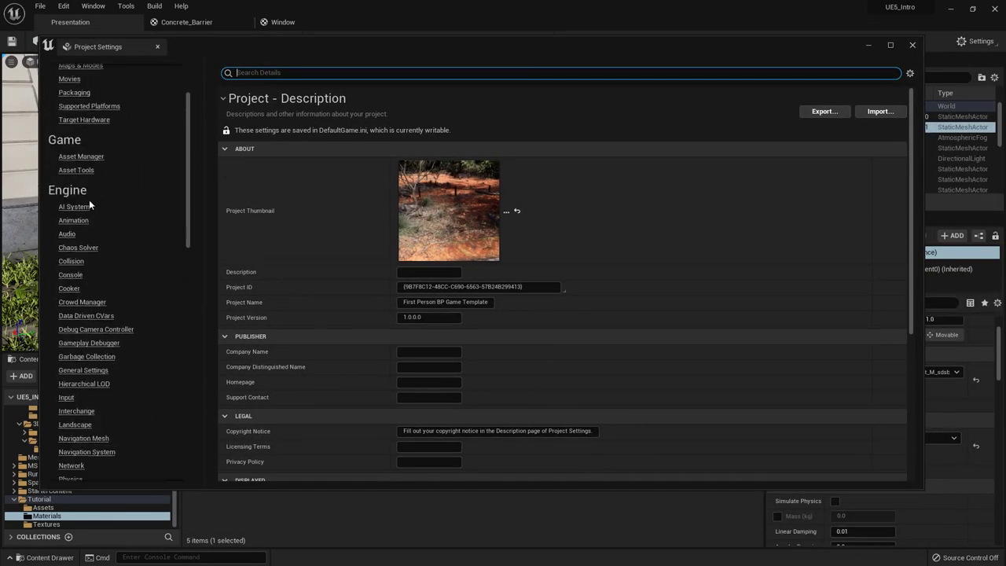
pyautogui.scroll(-3, 89, 202)
pyautogui.click(72, 392)
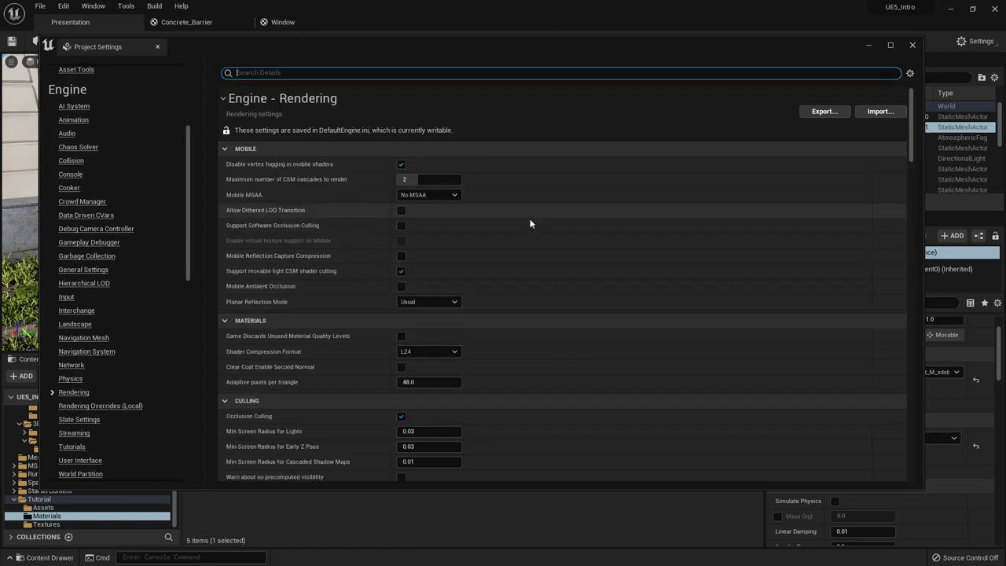
# - Review the available options for Dynamic Global Illumination Method and Reflection Method in the rendering settings
pyautogui.scroll(-8, 503, 211)
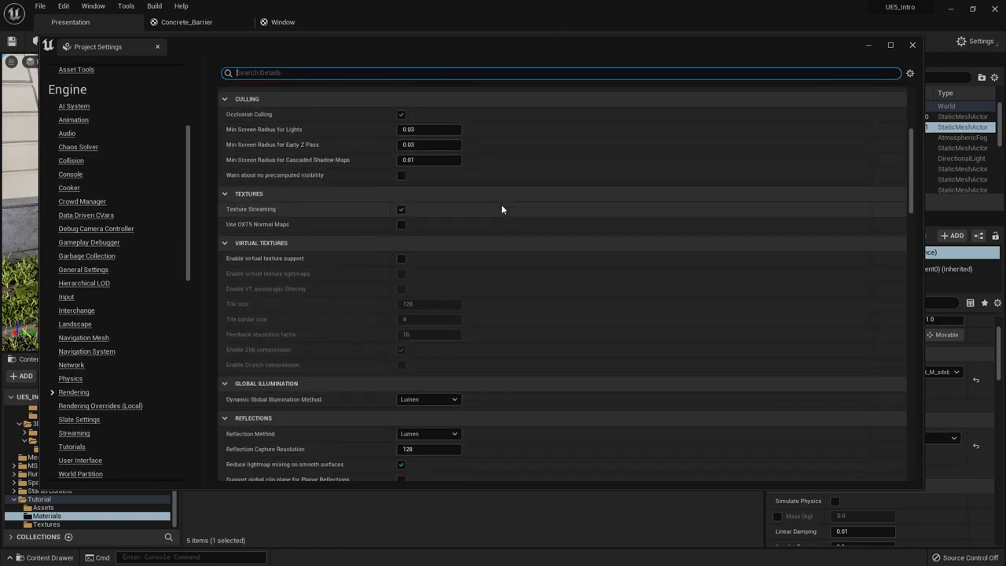
pyautogui.scroll(-5, 344, 205)
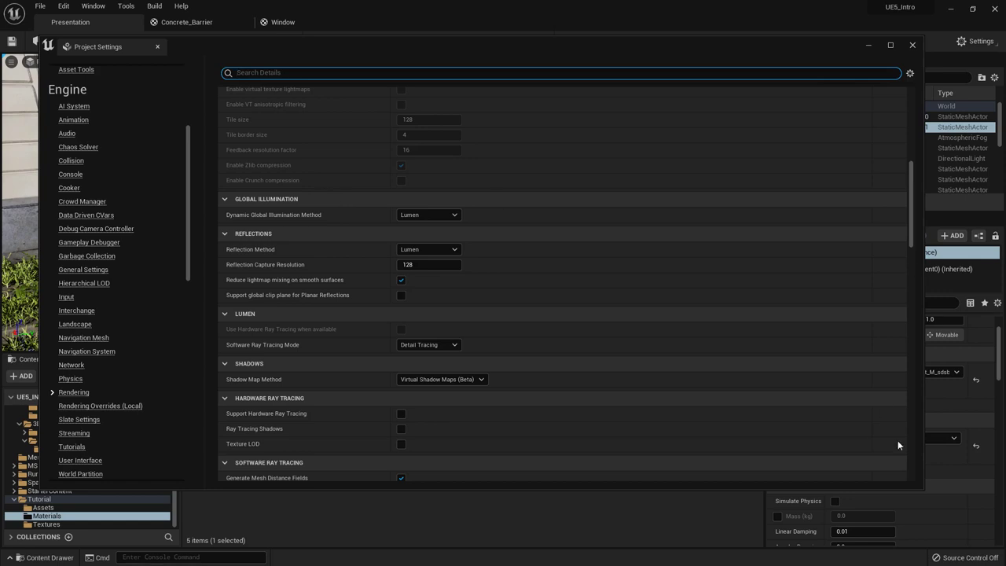
pyautogui.scroll(-2, 909, 207)
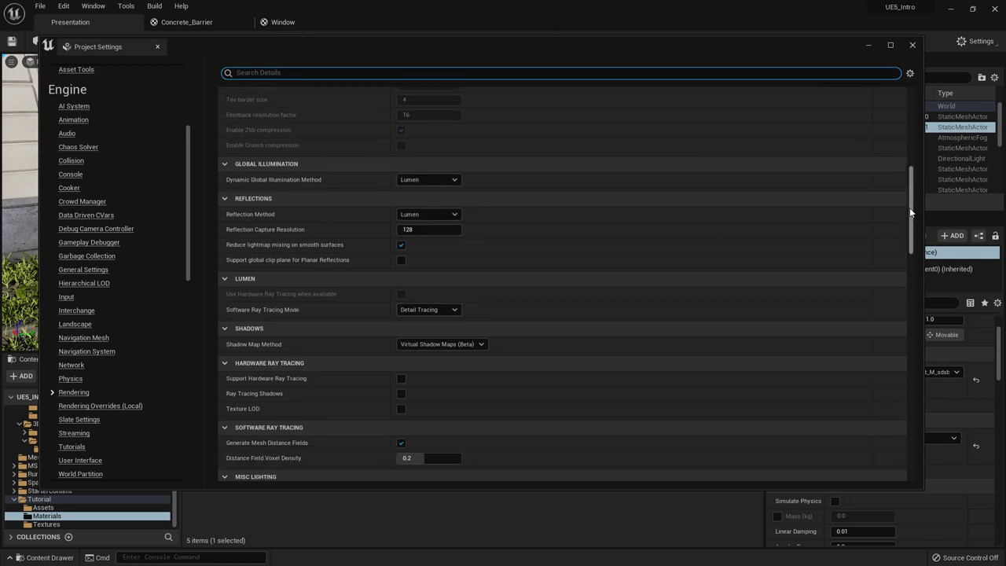
pyautogui.click(429, 177)
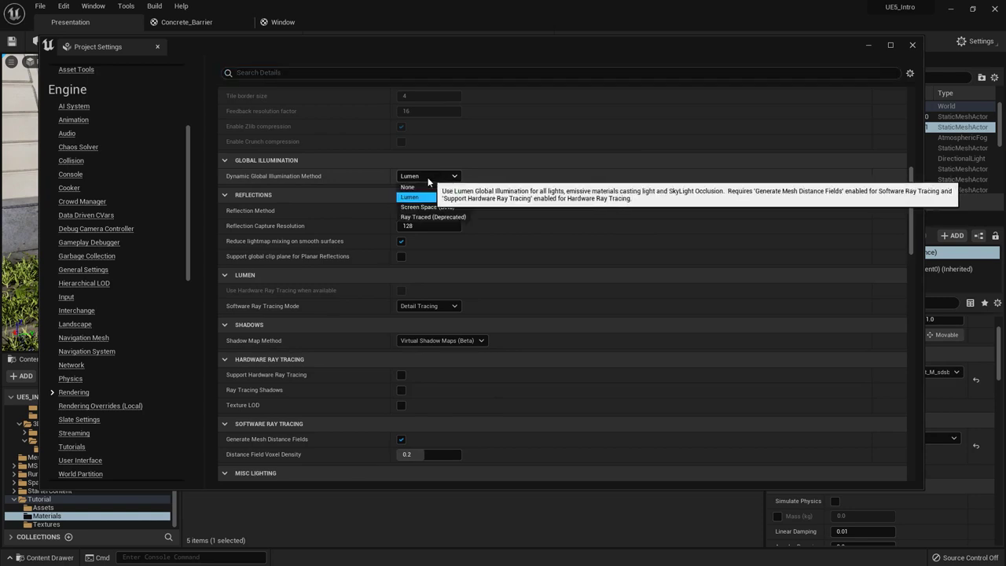
pyautogui.click(428, 178)
pyautogui.click(417, 176)
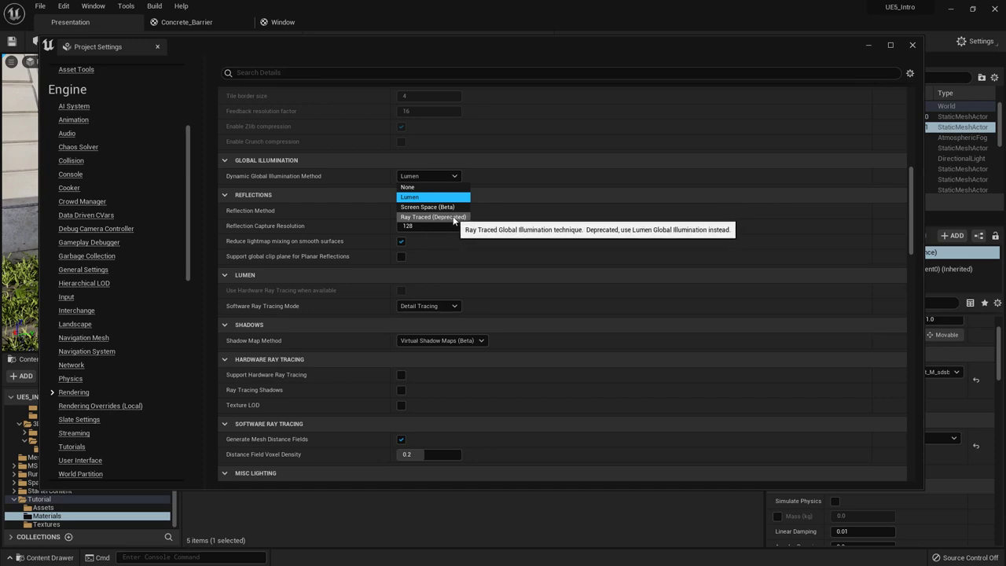
pyautogui.click(447, 177)
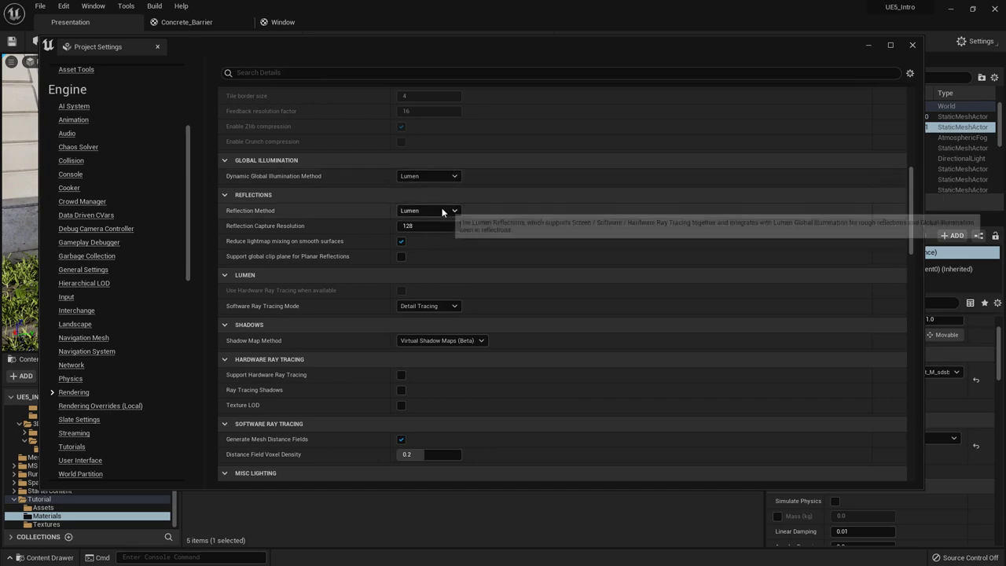
pyautogui.click(442, 209)
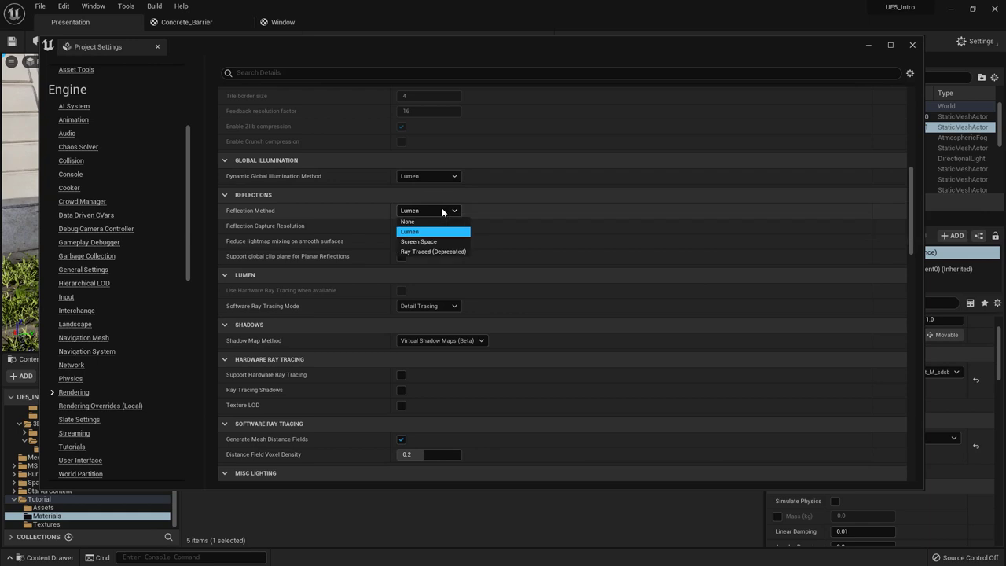
pyautogui.click(442, 209)
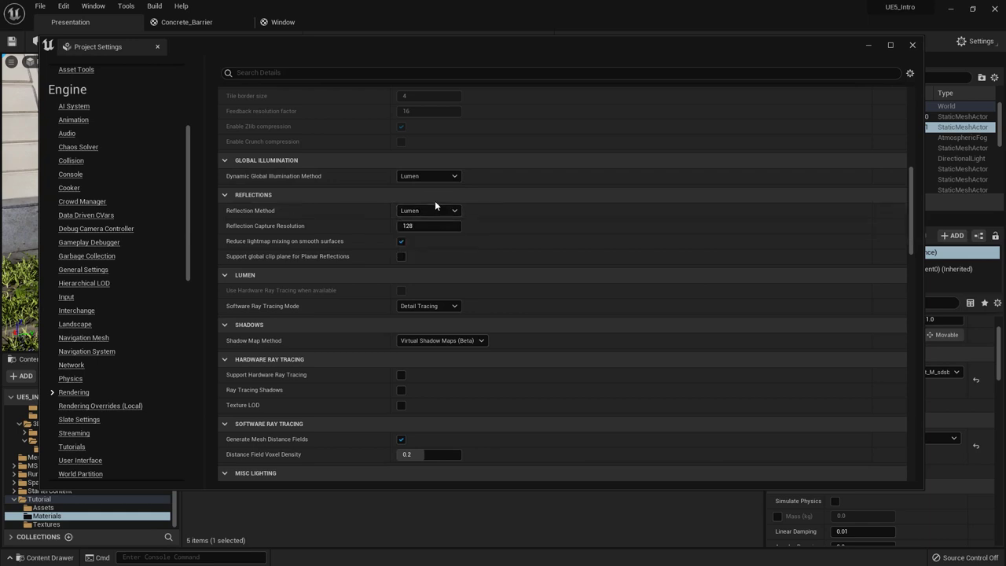
pyautogui.click(445, 211)
pyautogui.click(438, 211)
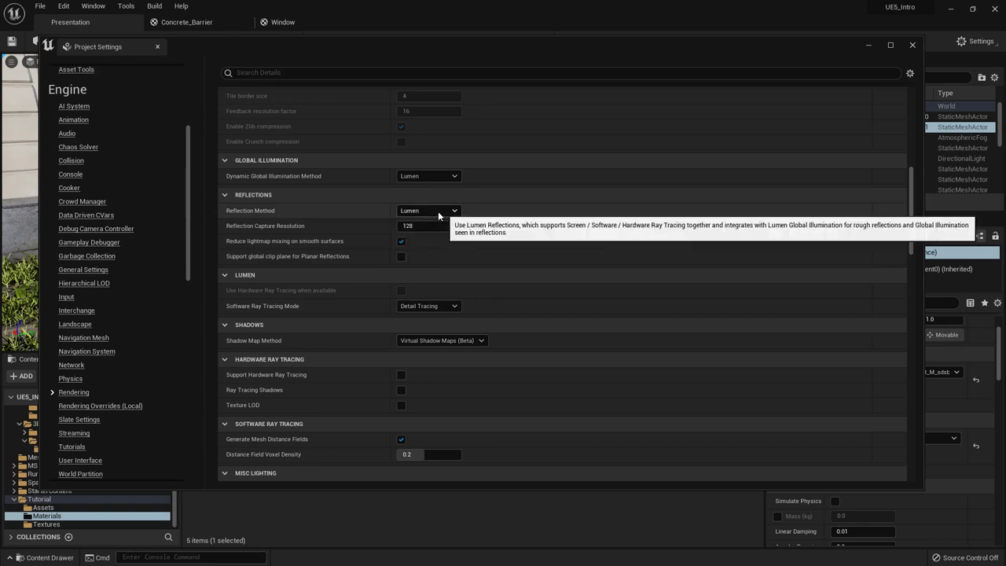
# - Review the available options for Shadow Map Method in the rendering settings
pyautogui.scroll(-1, 352, 208)
pyautogui.scroll(-5, 405, 209)
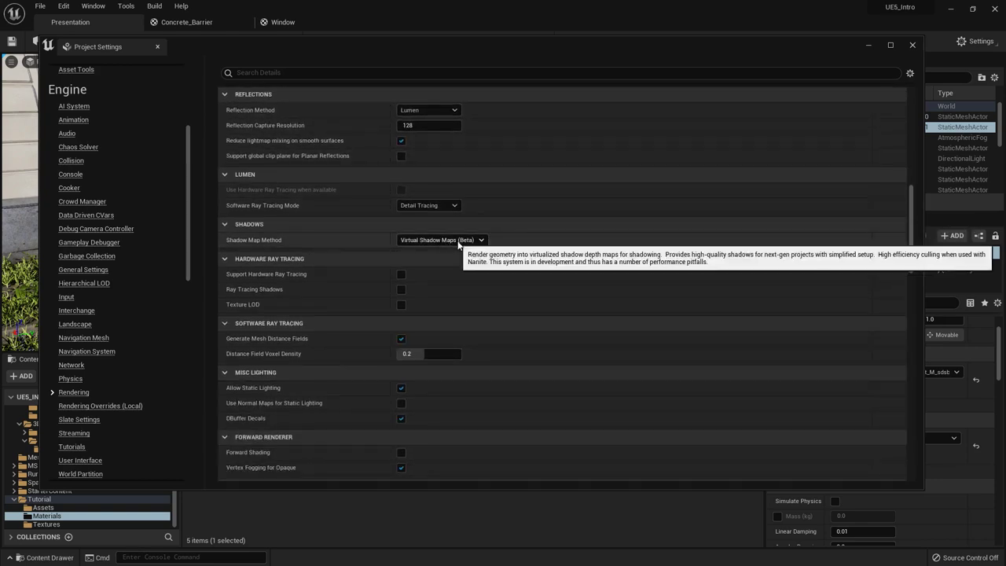
pyautogui.click(440, 240)
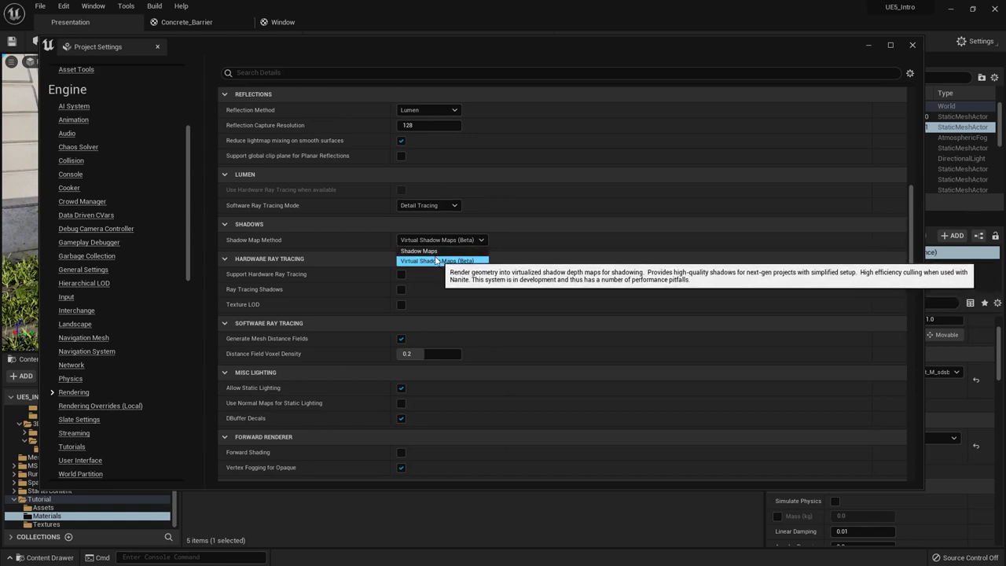
pyautogui.click(524, 250)
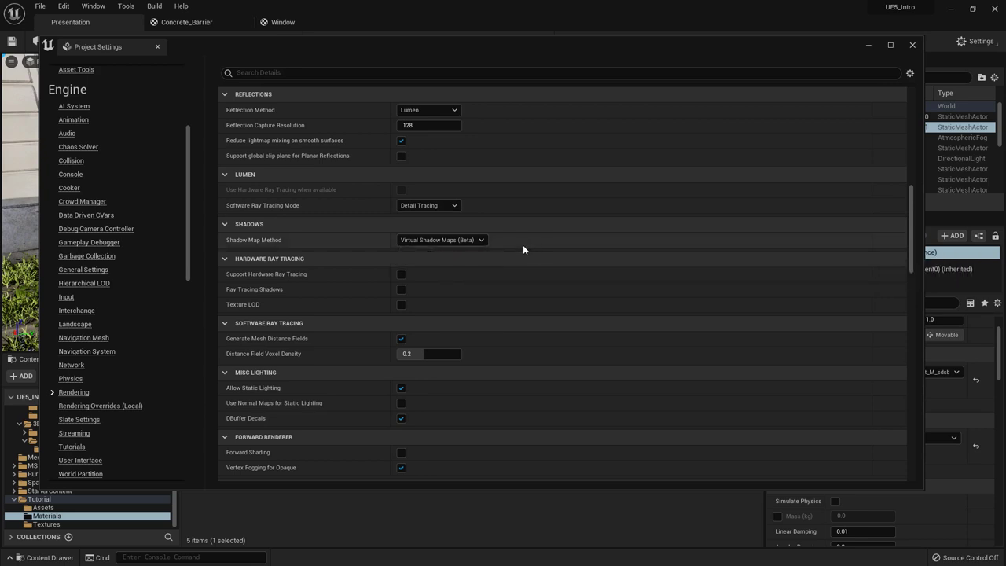
pyautogui.scroll(-1, 521, 243)
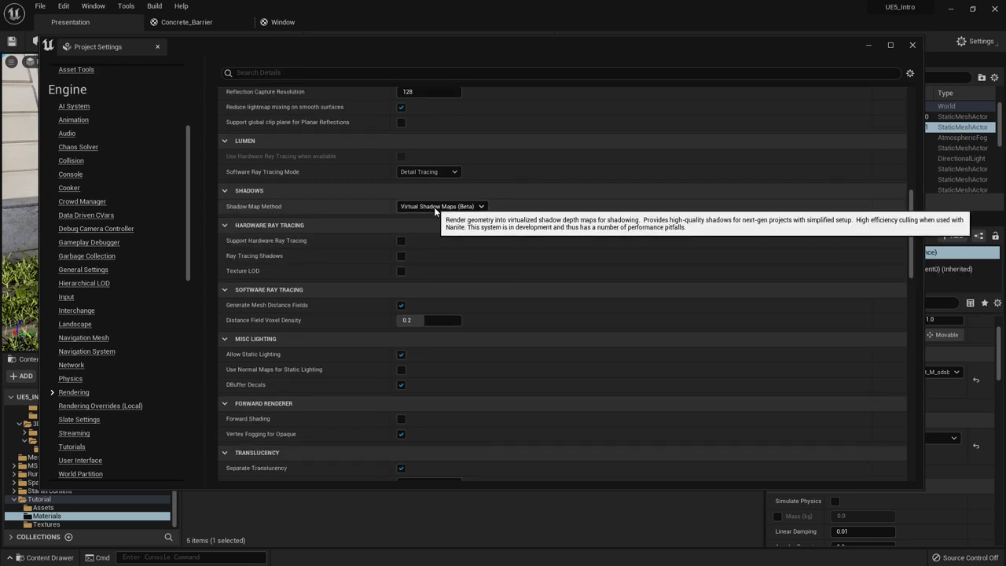
pyautogui.scroll(-1, 299, 242)
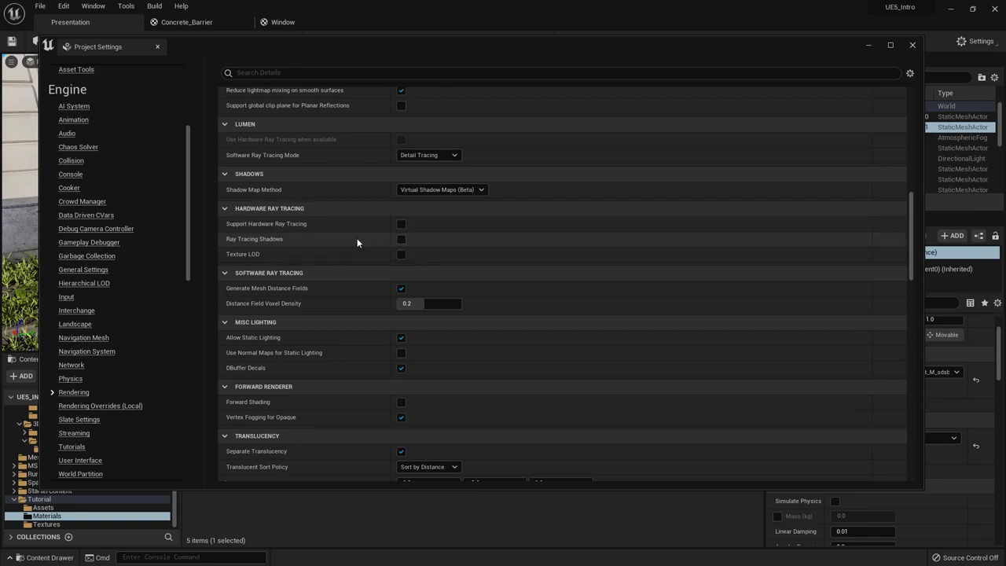
# - Look through the remaining rendering settings, from ray tracing and lighting to VR and experimental options, and close the project settings
pyautogui.scroll(-2, 352, 246)
pyautogui.scroll(-1, 308, 247)
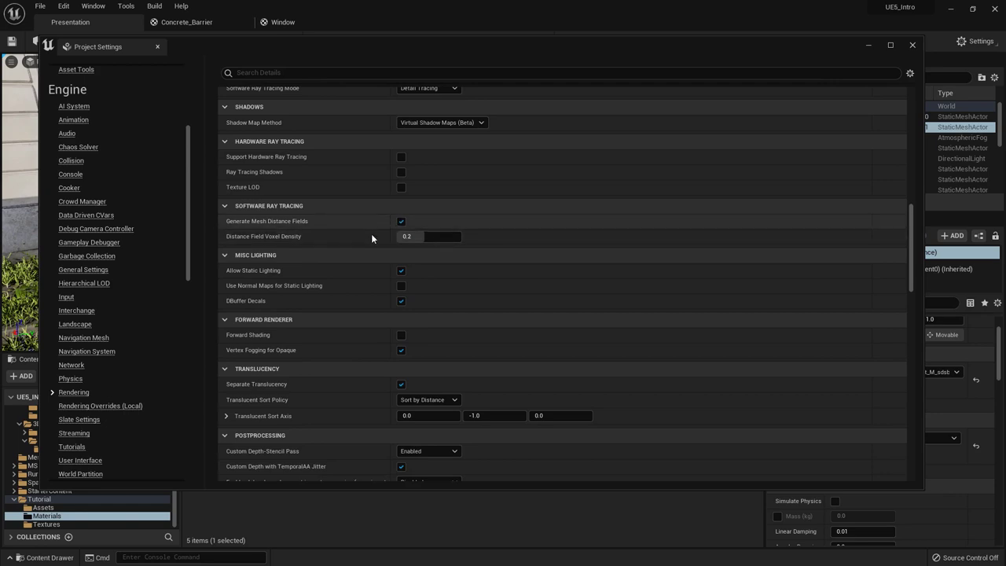
pyautogui.scroll(-3, 369, 232)
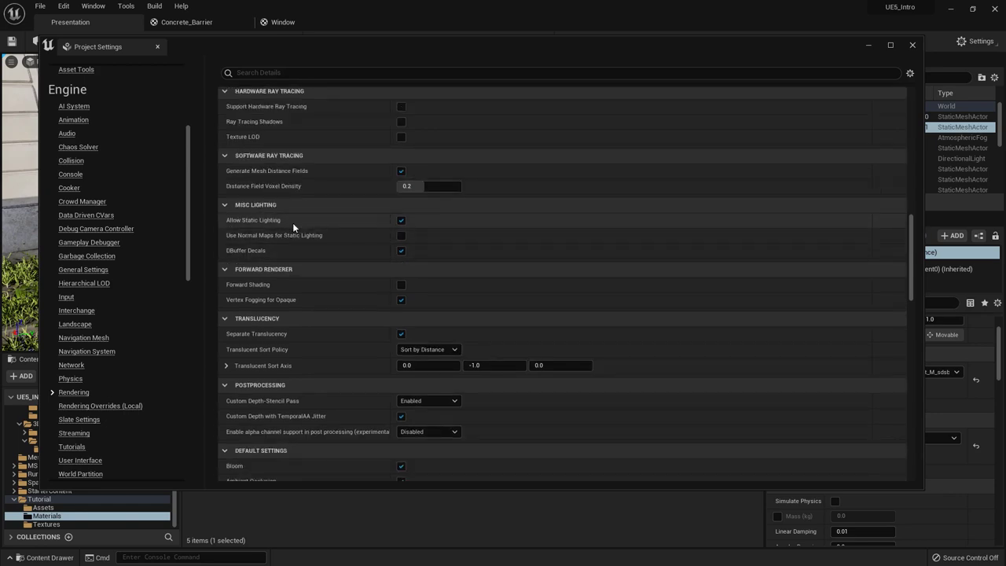
pyautogui.scroll(-3, 303, 244)
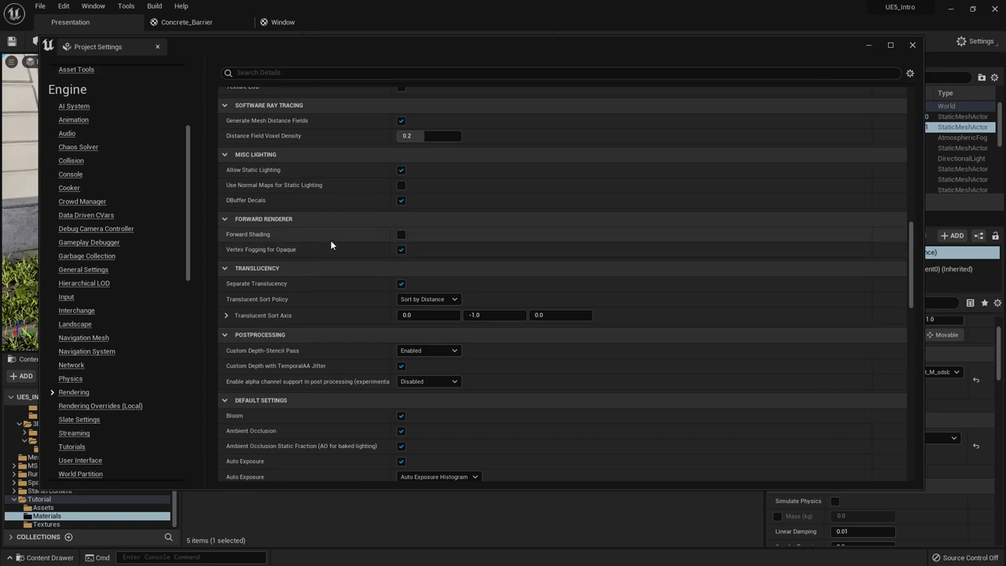
pyautogui.scroll(-4, 358, 271)
pyautogui.scroll(-15, 357, 271)
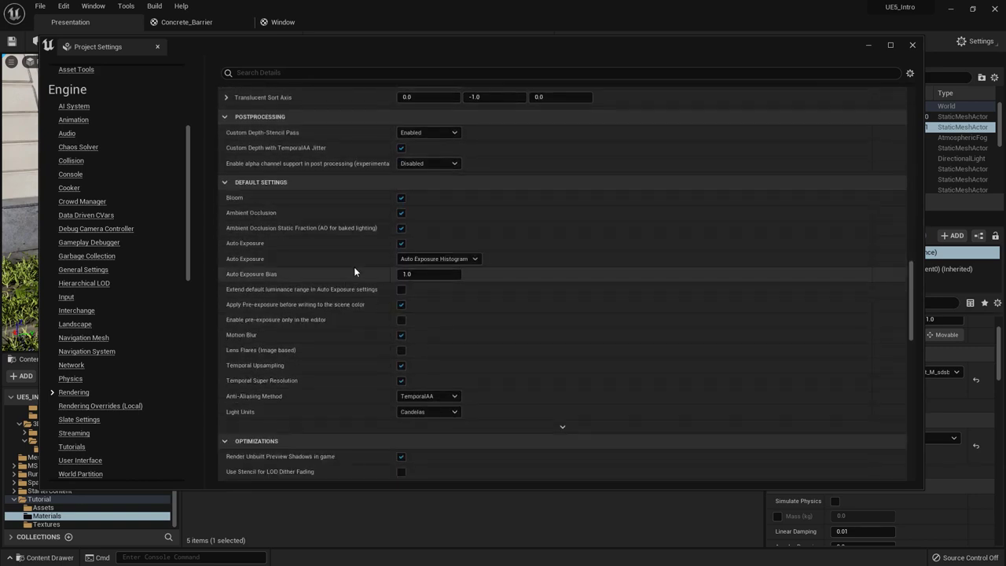
pyautogui.scroll(-20, 351, 337)
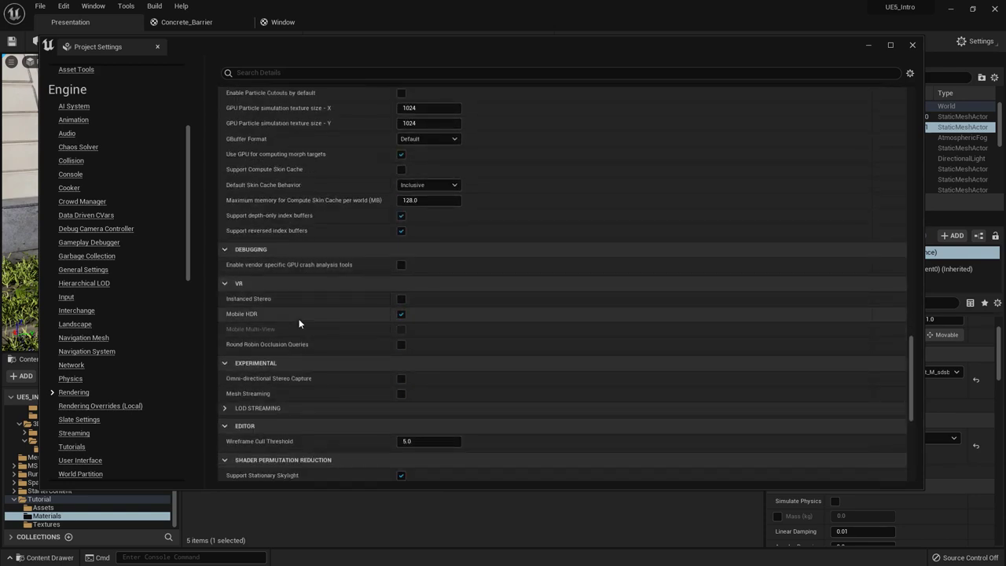
pyautogui.click(911, 46)
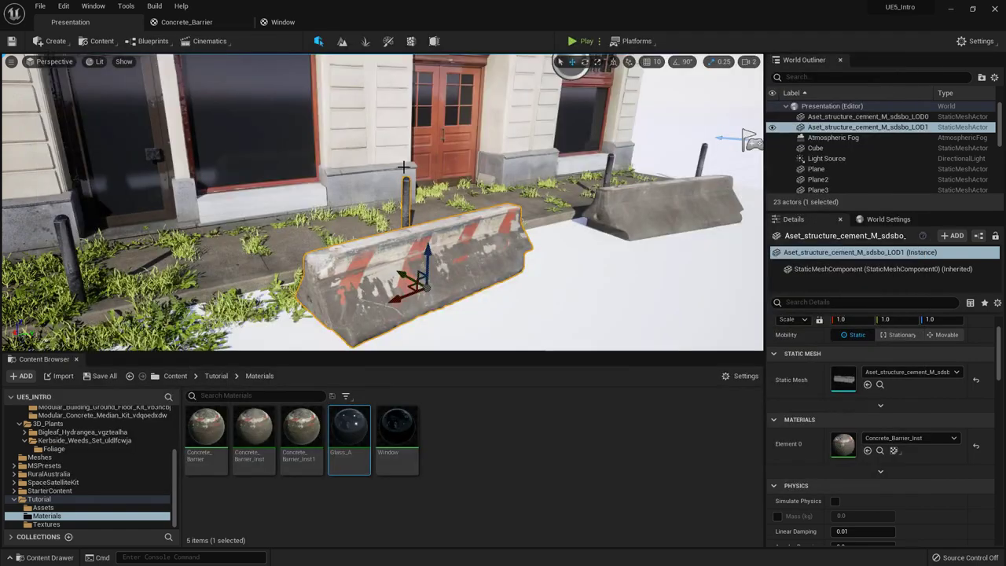
# - Enlarge the actor list and delete the Light Source and Atmospheric Fog actors from the level
pyautogui.moveTo(794, 210); pyautogui.dragTo(793, 294)
pyautogui.click(837, 159)
pyautogui.press('Delete')
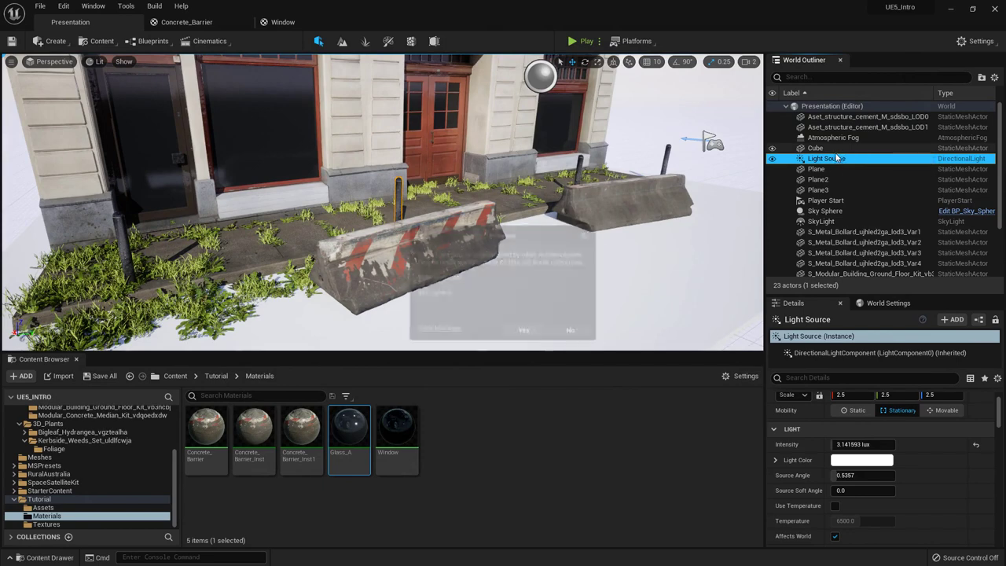
pyautogui.click(522, 330)
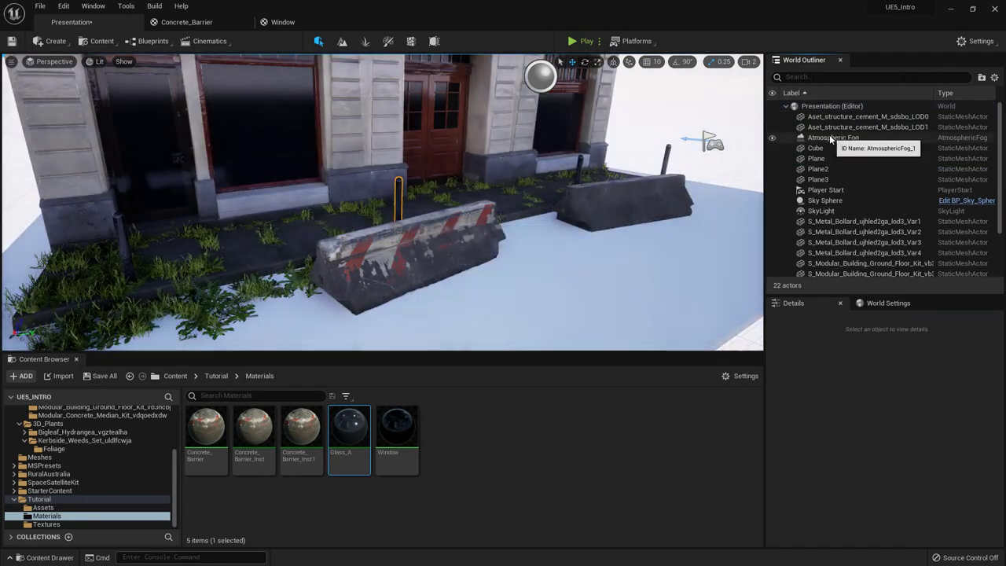
pyautogui.click(822, 137)
pyautogui.press('Delete')
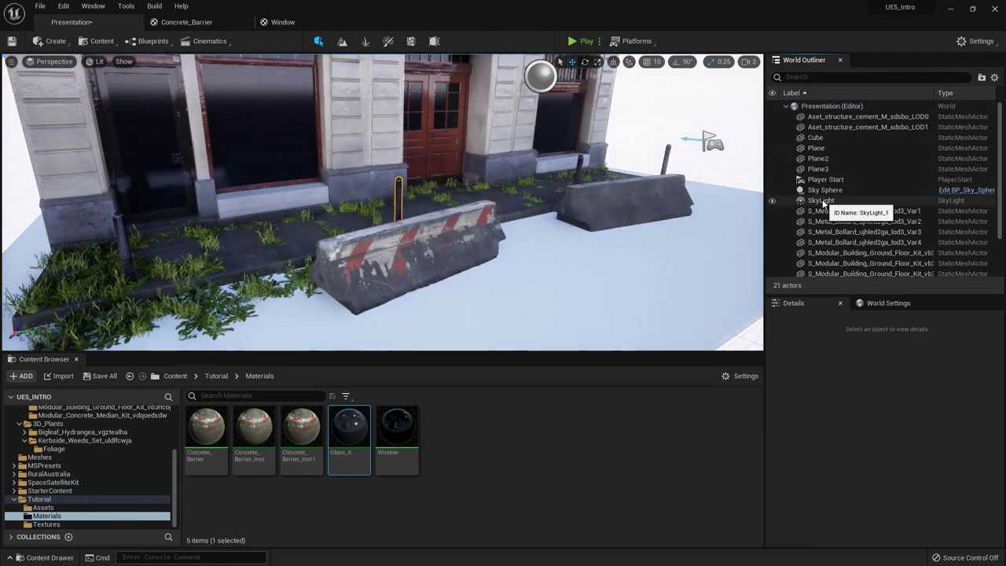
# - Delete the SkyLight and Sky Sphere actors from the level
pyautogui.click(821, 200)
pyautogui.press('Delete')
pyautogui.click(823, 190)
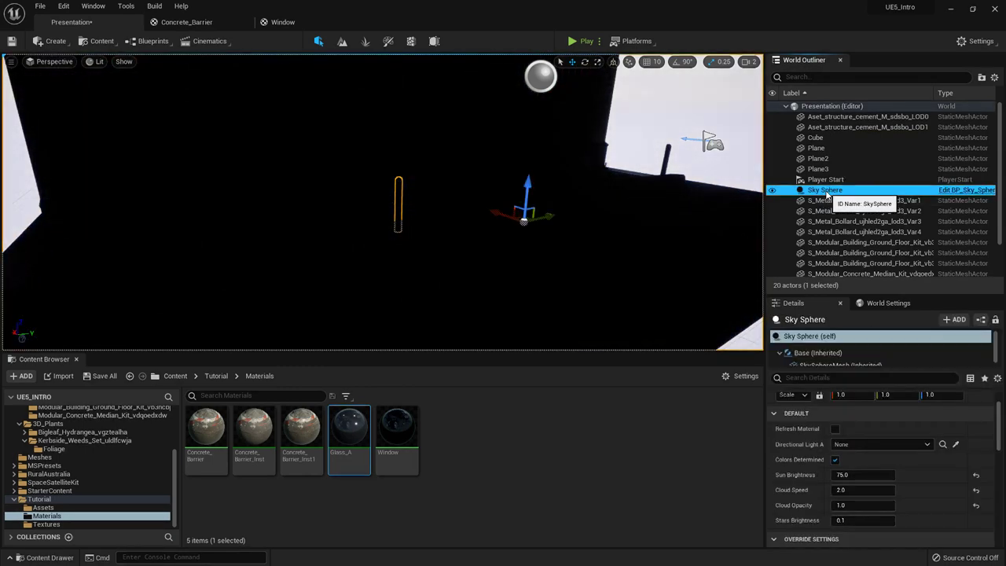
pyautogui.press('Delete')
# - Delete the SphereReflectionCapture and Player Start actors from the level
pyautogui.scroll(-2, 864, 225)
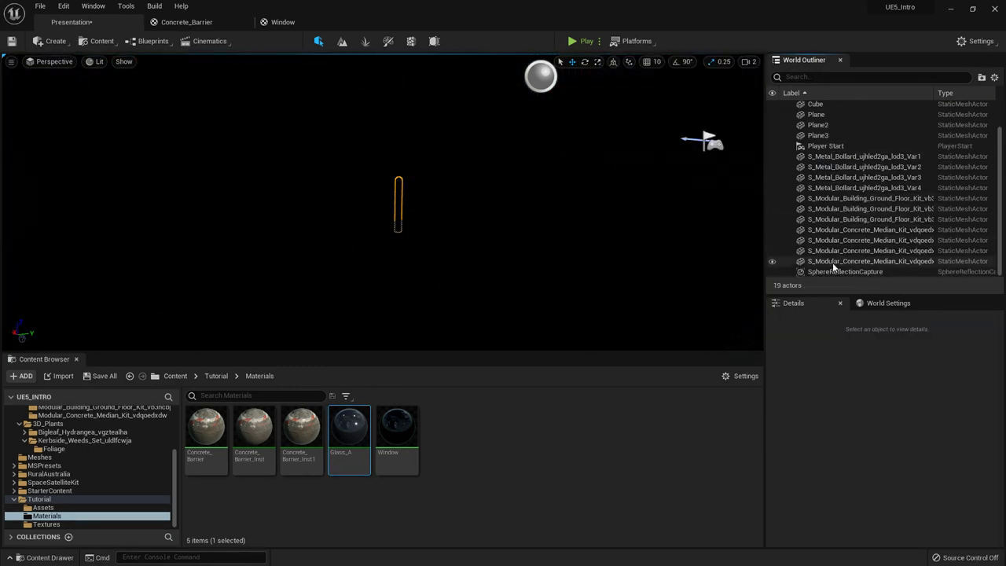
pyautogui.click(837, 272)
pyautogui.press('Delete')
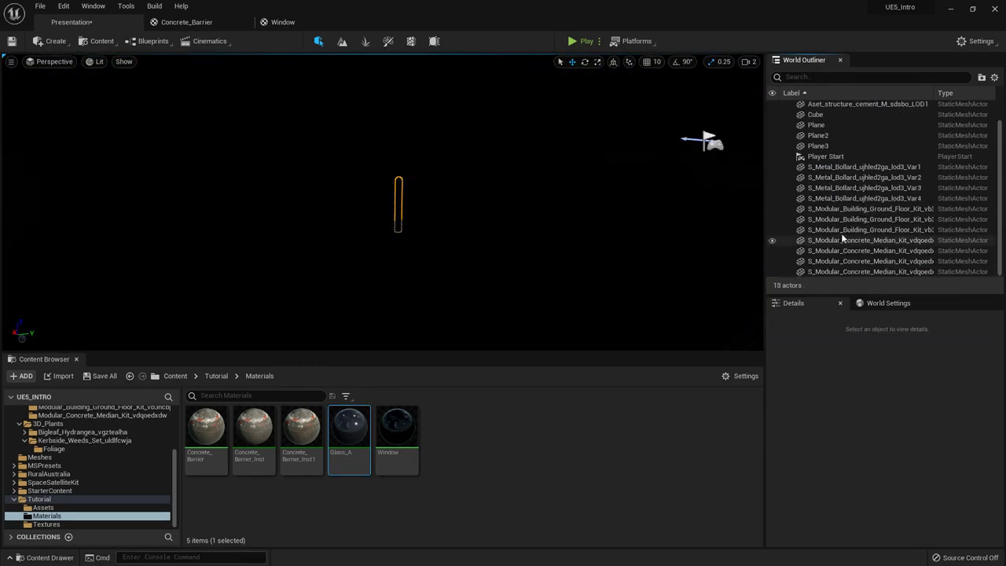
pyautogui.scroll(2, 843, 228)
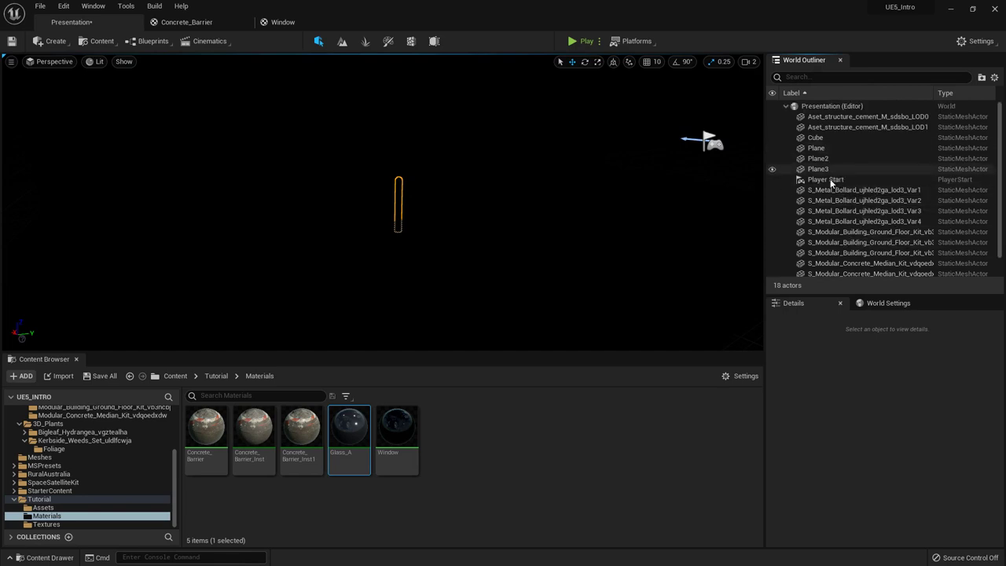
pyautogui.click(831, 181)
pyautogui.press('Delete')
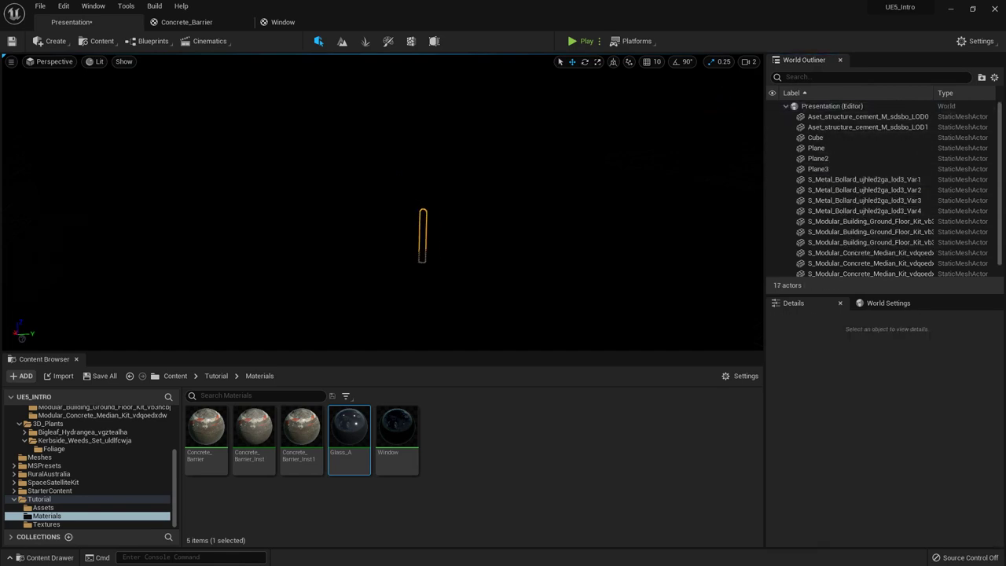
# - Group all remaining static mesh actors of the level into an outliner folder named Assets and collapse it
pyautogui.click(836, 120)
pyautogui.scroll(-1, 844, 252)
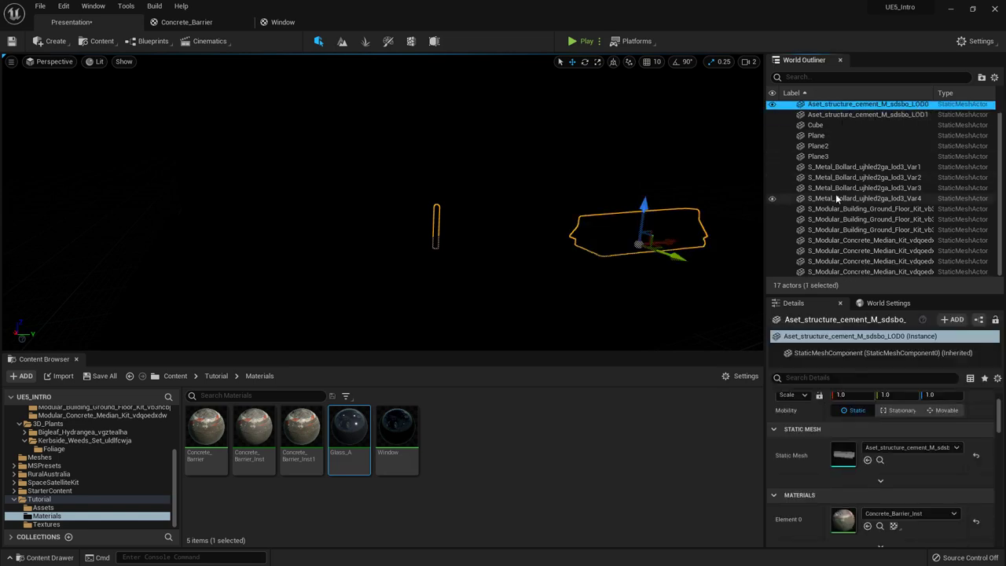
pyautogui.keyDown('shift'); pyautogui.click(845, 272); pyautogui.keyUp('shift')
pyautogui.scroll(1, 880, 188)
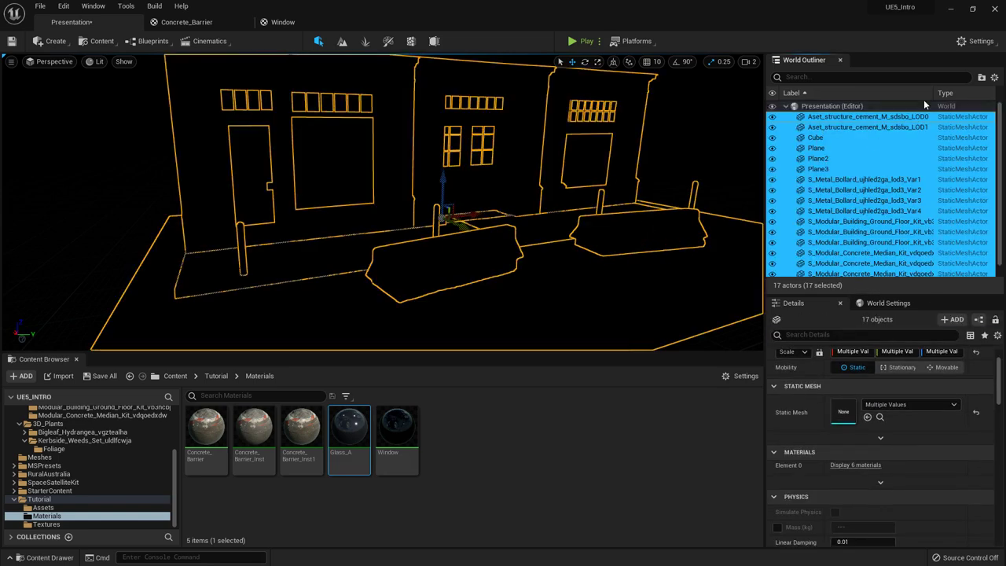
pyautogui.click(981, 78)
pyautogui.write('Assets')
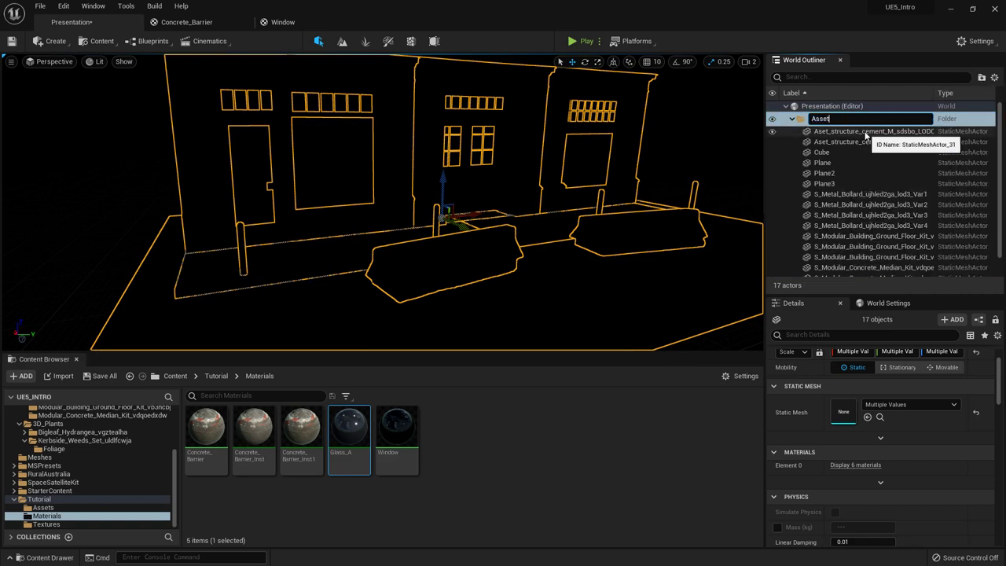
pyautogui.press('Return')
pyautogui.click(792, 117)
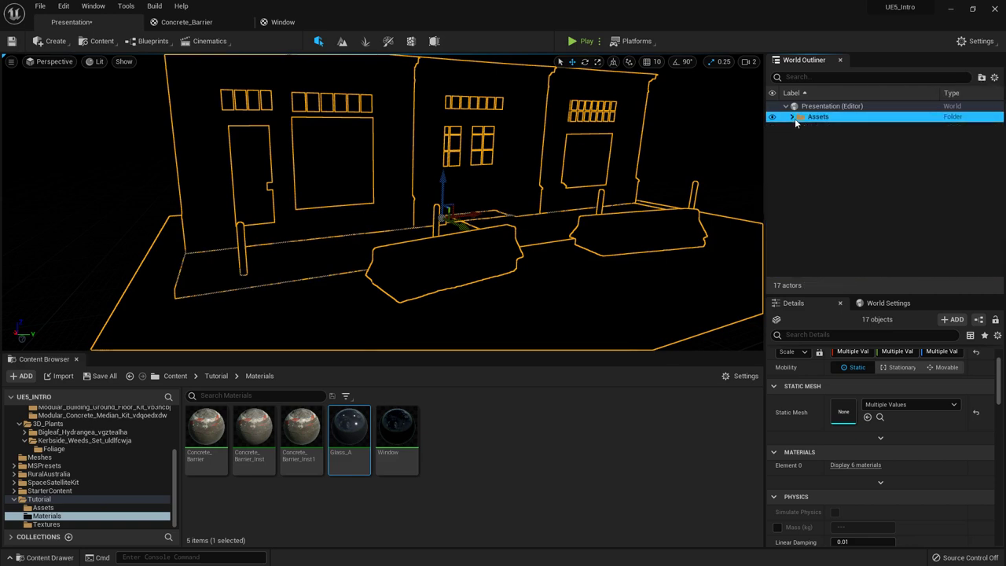
# - Try out a point light by adding it, moving it along the front of the storefront, and deleting it
pyautogui.moveTo(629, 212)
pyautogui.mouseDown(button='right')
pyautogui.moveTo(612, 216)
pyautogui.moveTo(617, 224)
pyautogui.mouseUp(button='right')
pyautogui.press('w')
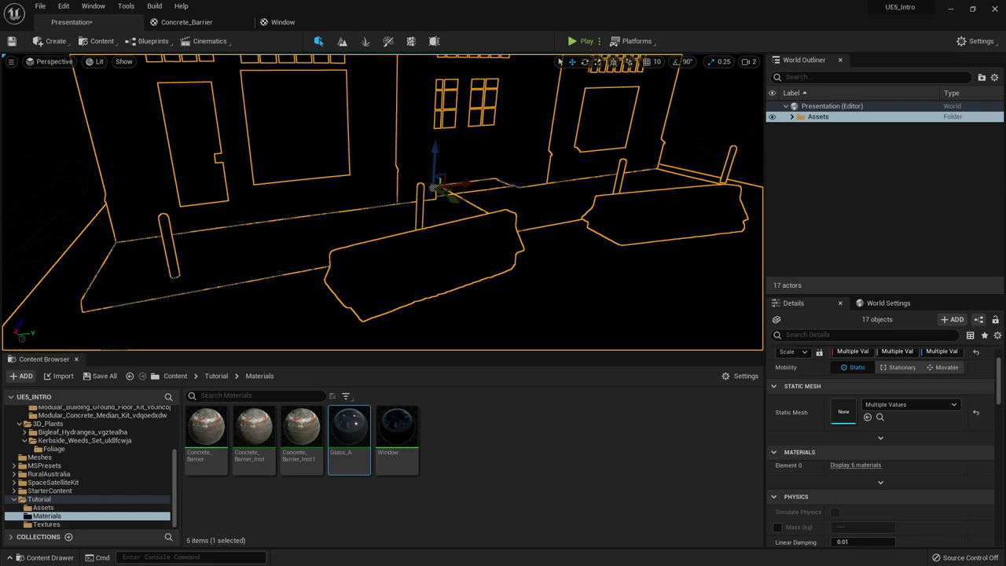
pyautogui.click(69, 47)
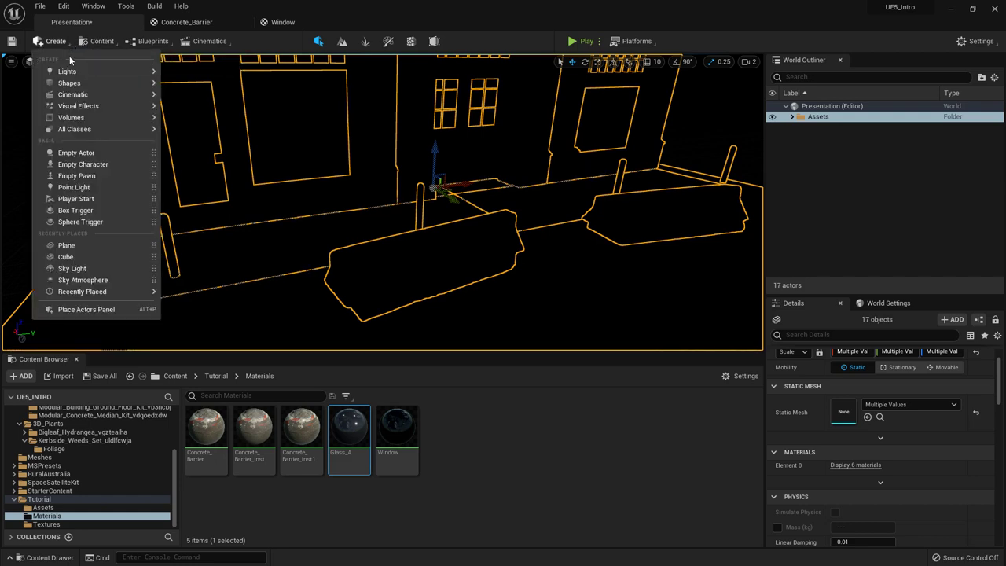
pyautogui.moveTo(141, 71)
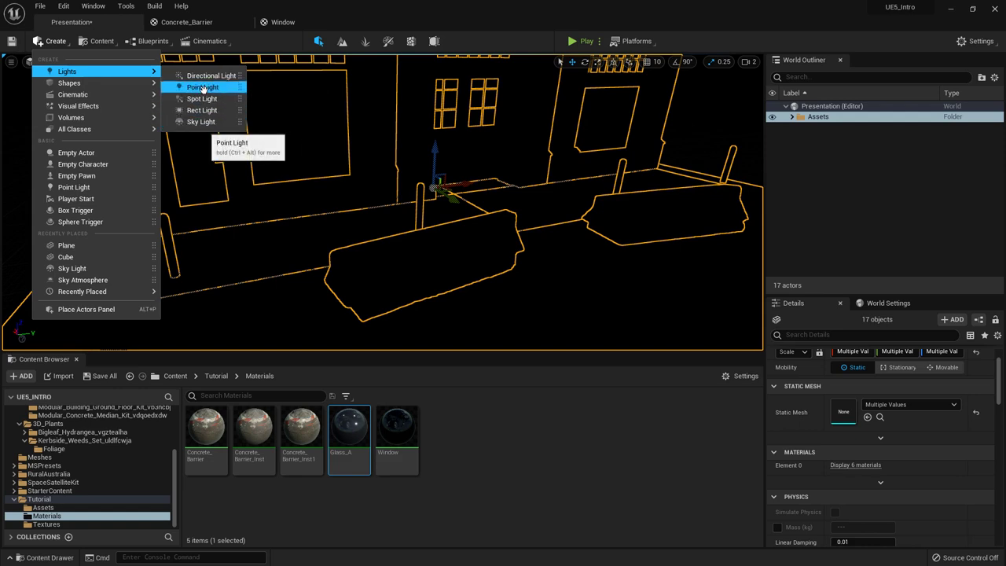
pyautogui.click(202, 88)
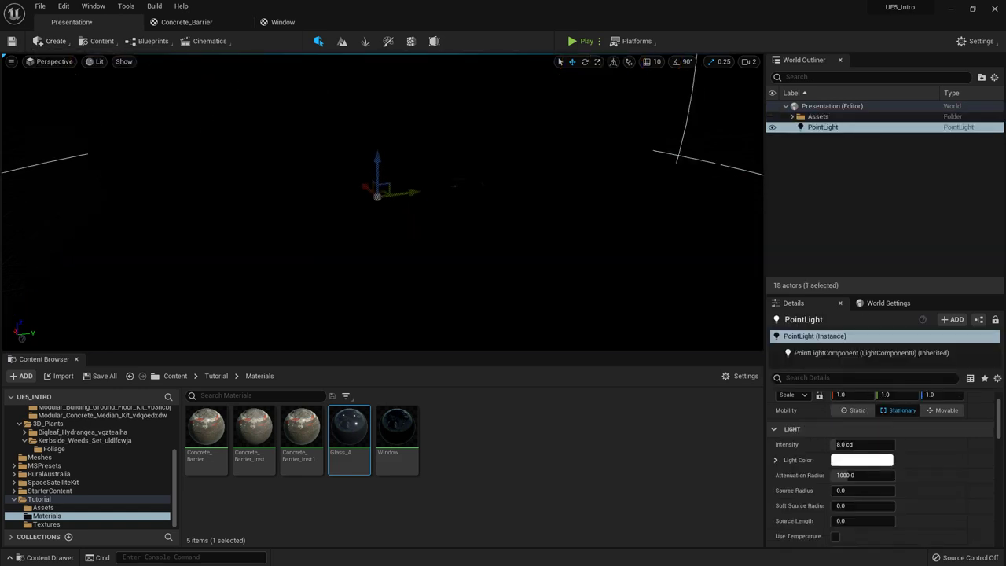
pyautogui.moveTo(373, 174)
pyautogui.mouseDown(button='right')
pyautogui.moveTo(417, 176)
pyautogui.moveTo(373, 175)
pyautogui.mouseUp(button='right')
pyautogui.moveTo(367, 187); pyautogui.dragTo(391, 152)
pyautogui.moveTo(390, 152); pyautogui.dragTo(275, 154, button='right')
pyautogui.moveTo(448, 189); pyautogui.dragTo(600, 186)
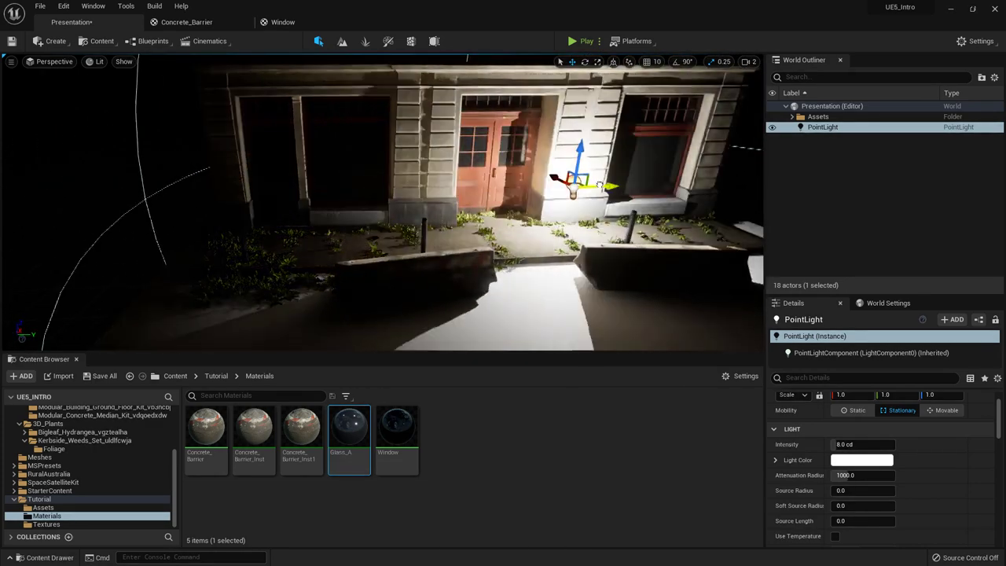
pyautogui.moveTo(345, 151); pyautogui.dragTo(438, 159, button='right')
pyautogui.press('Delete')
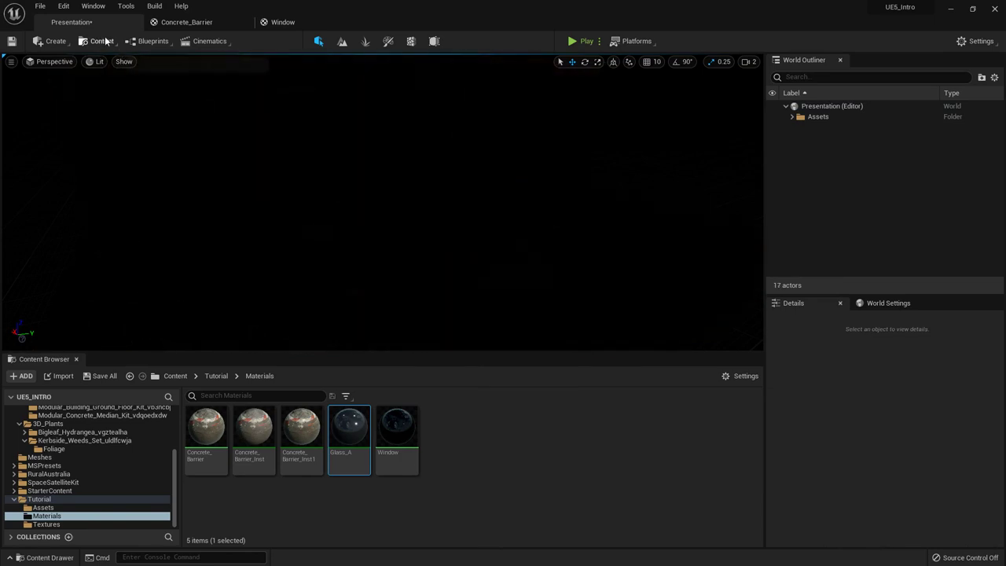
# - Try out a spot light by adding it, adjusting it in front of the building, and deleting it
pyautogui.click(57, 41)
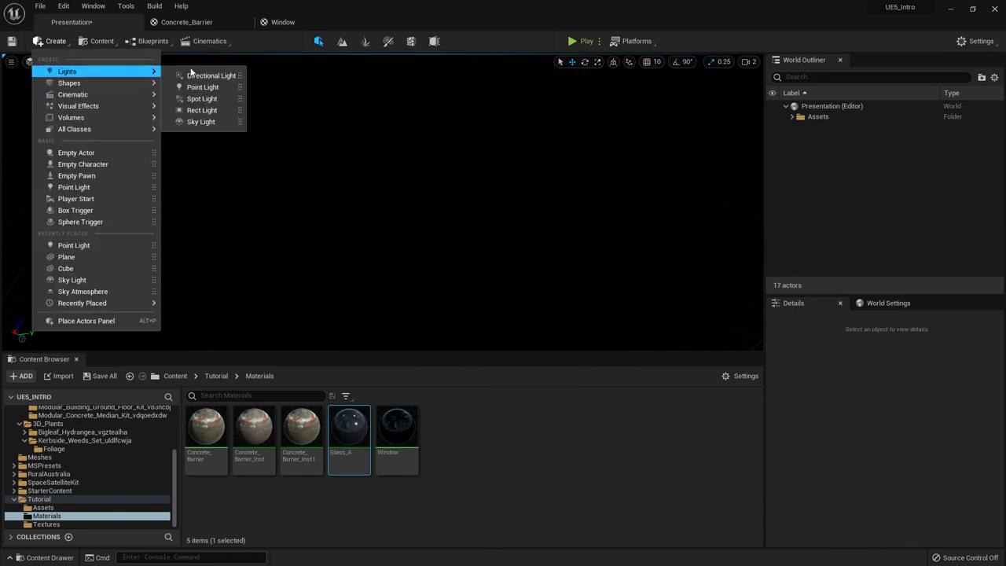
pyautogui.click(201, 99)
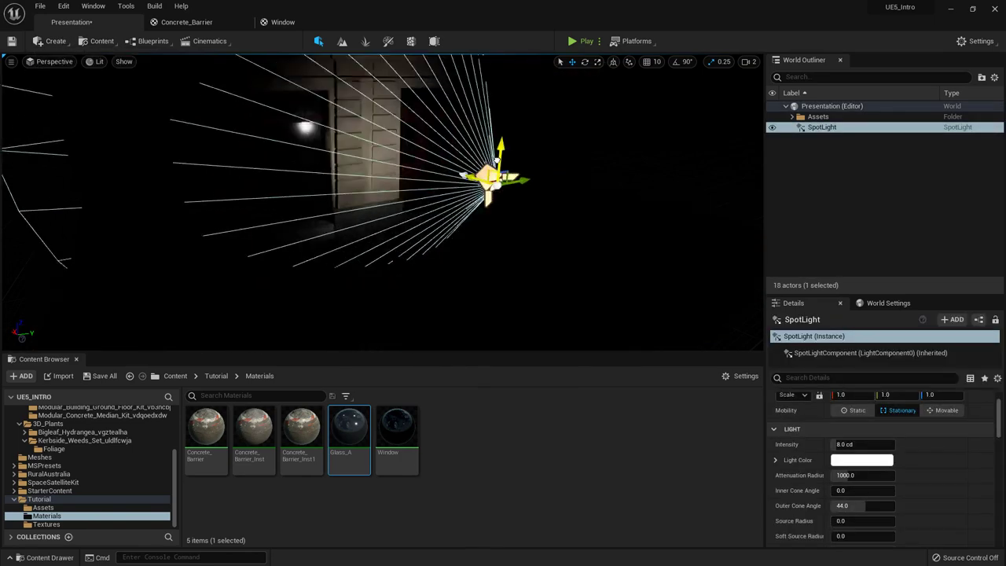
pyautogui.moveTo(496, 161); pyautogui.dragTo(635, 166)
pyautogui.press('Delete')
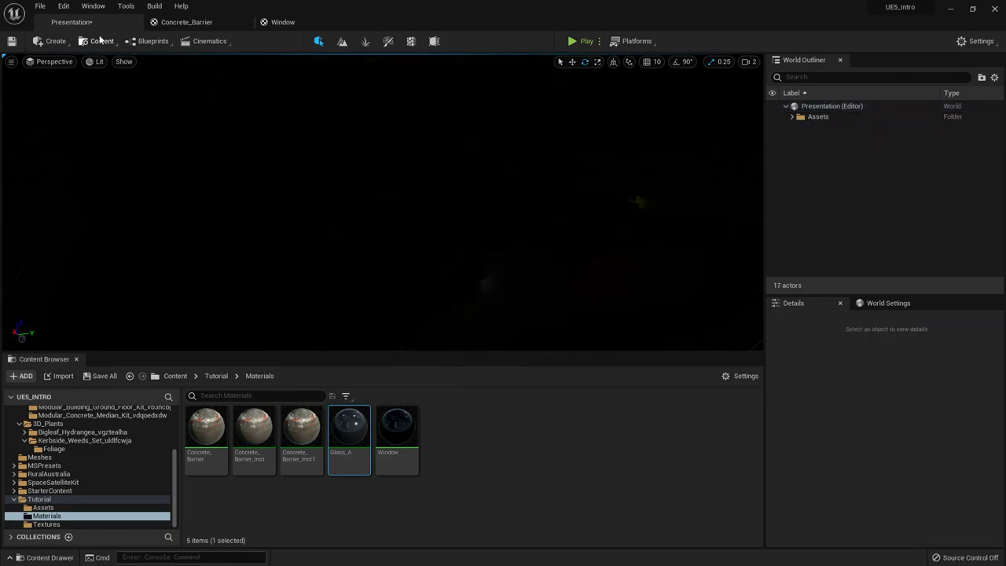
# - Add a rect light, move it out in front of the storefront, and rotate it to illuminate the facade and street
pyautogui.click(54, 41)
pyautogui.moveTo(79, 71)
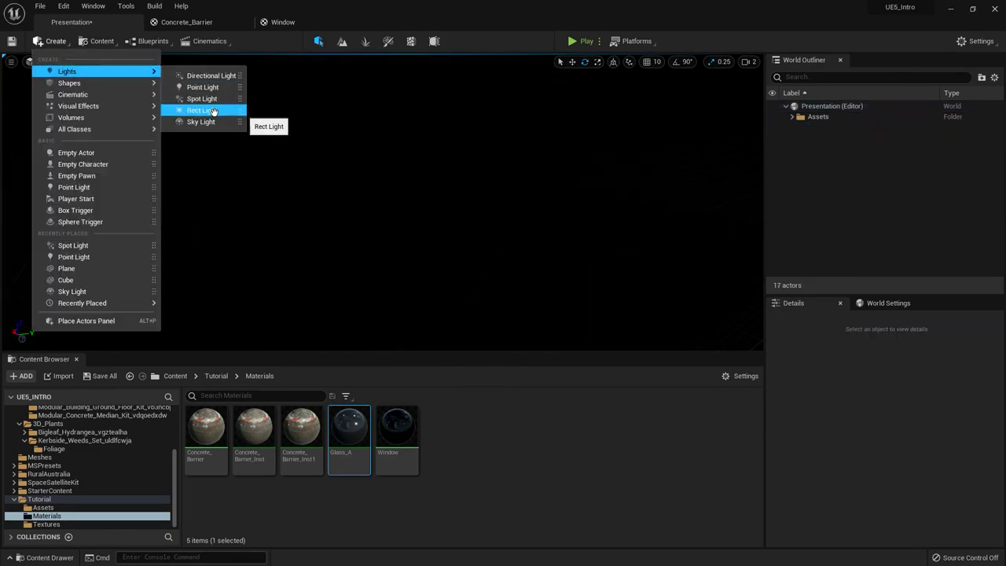
pyautogui.click(213, 111)
pyautogui.press('w')
pyautogui.moveTo(393, 204)
pyautogui.mouseDown(button='right')
pyautogui.moveTo(413, 196)
pyautogui.moveTo(382, 184)
pyautogui.moveTo(406, 192)
pyautogui.mouseUp(button='right')
pyautogui.moveTo(418, 195); pyautogui.dragTo(590, 158)
pyautogui.press('e')
pyautogui.moveTo(636, 119); pyautogui.dragTo(666, 158)
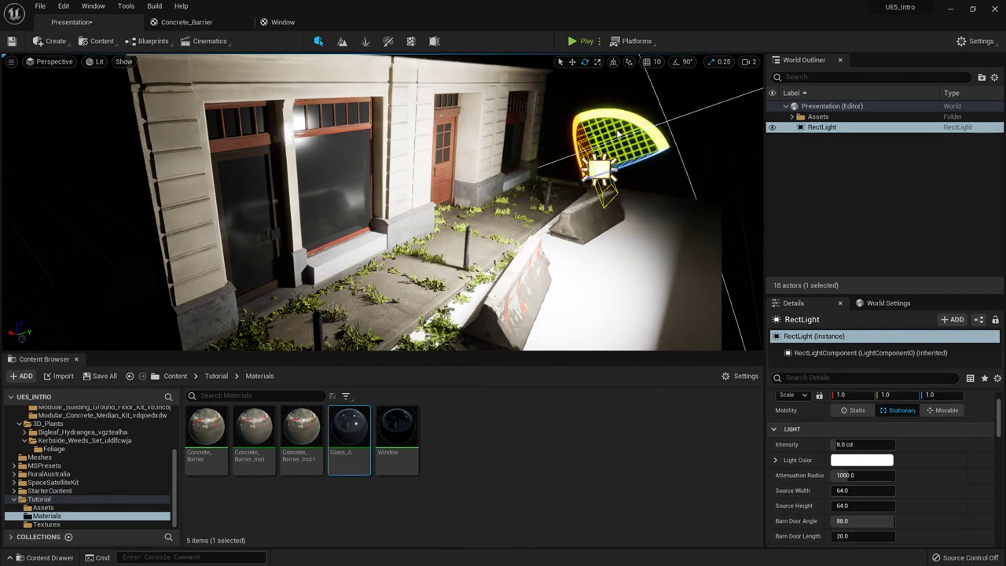
pyautogui.moveTo(667, 158); pyautogui.dragTo(605, 149, button='right')
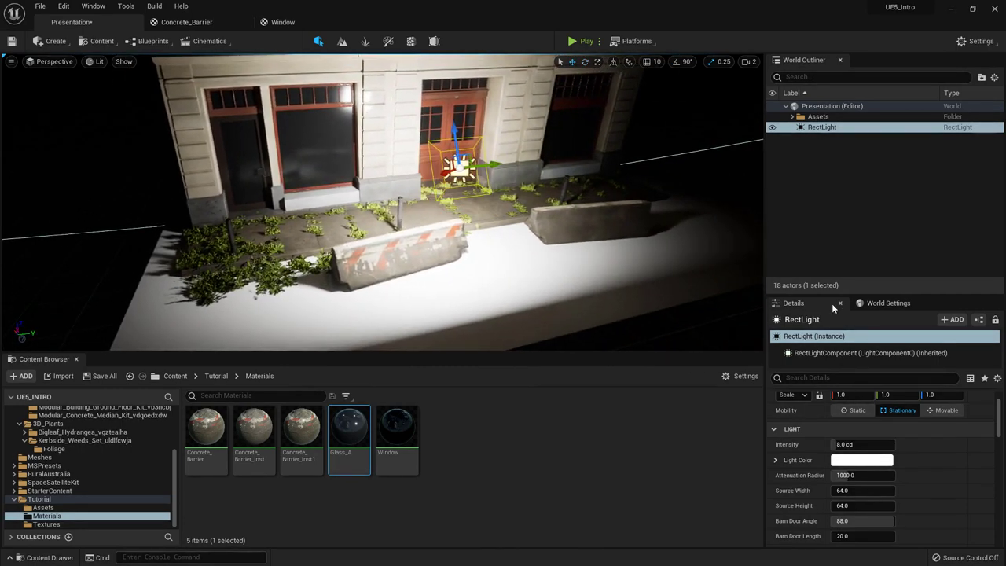
# - Enlarge the details area, try a rect light source width of about 172, and delete the light
pyautogui.moveTo(820, 295); pyautogui.dragTo(821, 174)
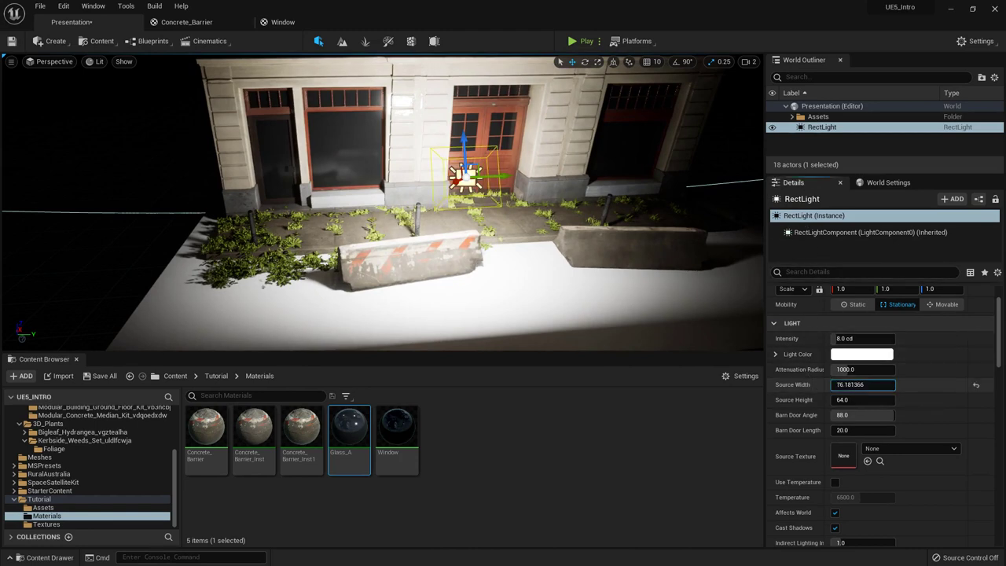
pyautogui.moveTo(863, 385)
pyautogui.mouseDown()
pyautogui.moveTo(896, 384)
pyautogui.moveTo(864, 384)
pyautogui.mouseUp()
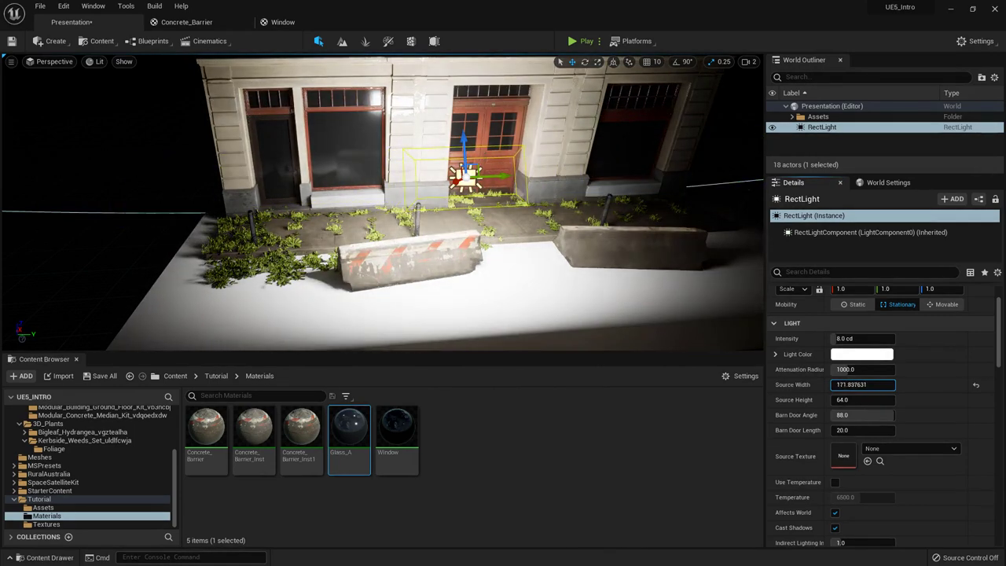
pyautogui.press('Delete')
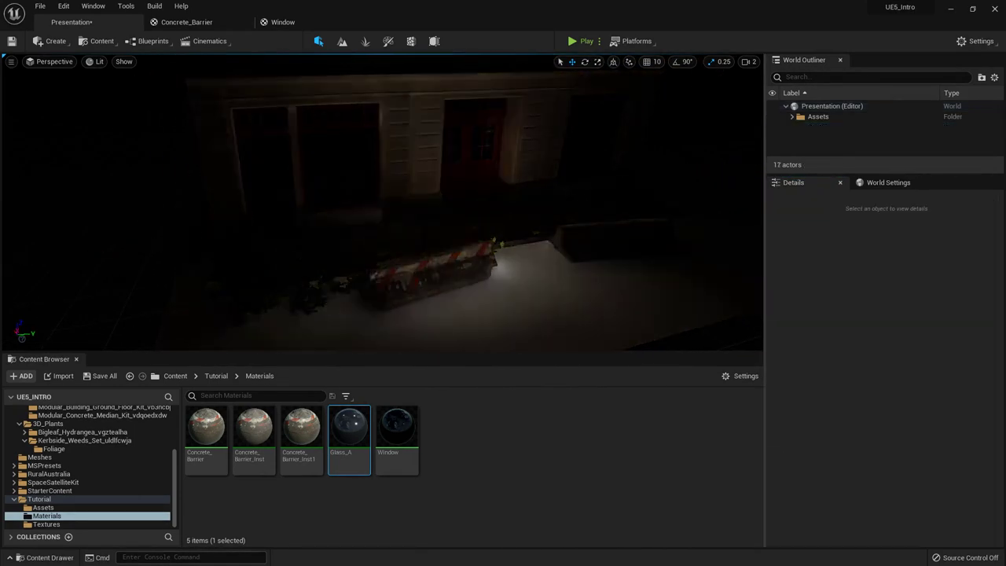
# - Add a directional light to the scene and tilt it to change the angle of the sunlight on the facade
pyautogui.click(56, 41)
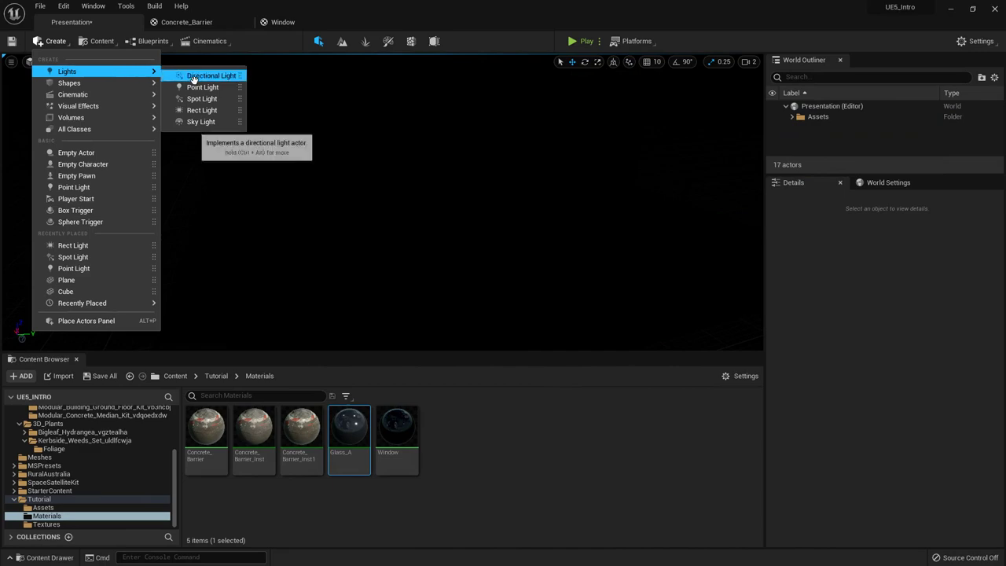
pyautogui.click(198, 76)
pyautogui.moveTo(398, 192); pyautogui.dragTo(469, 192, button='right')
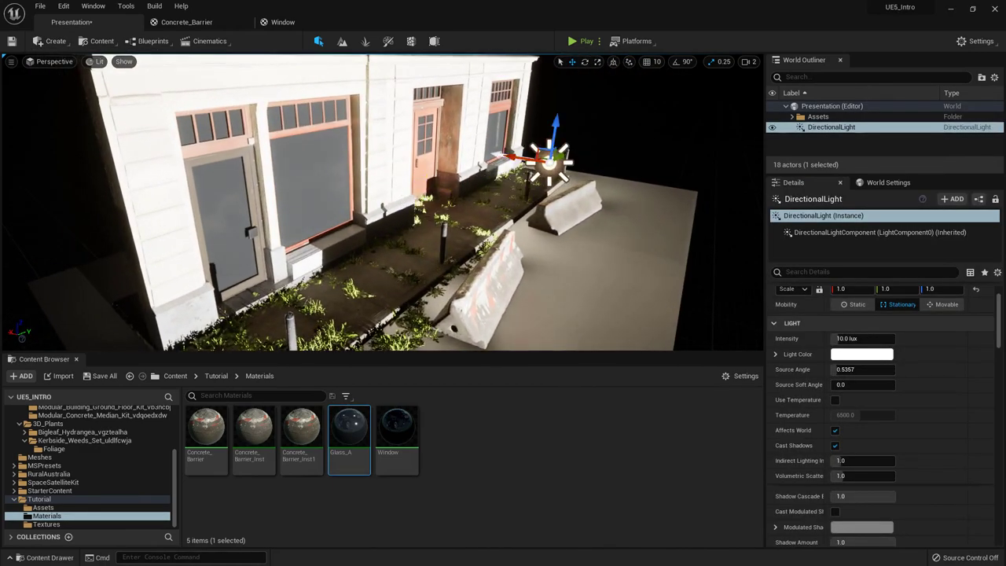
pyautogui.press('e')
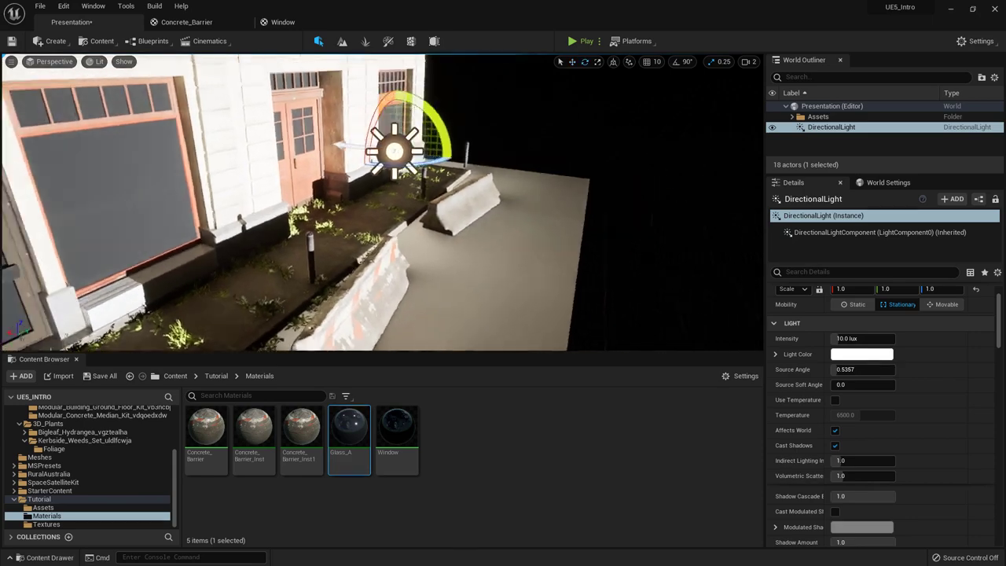
pyautogui.moveTo(434, 146)
pyautogui.mouseDown(button='right')
pyautogui.moveTo(417, 140)
pyautogui.moveTo(390, 190)
pyautogui.moveTo(434, 145)
pyautogui.mouseUp(button='right')
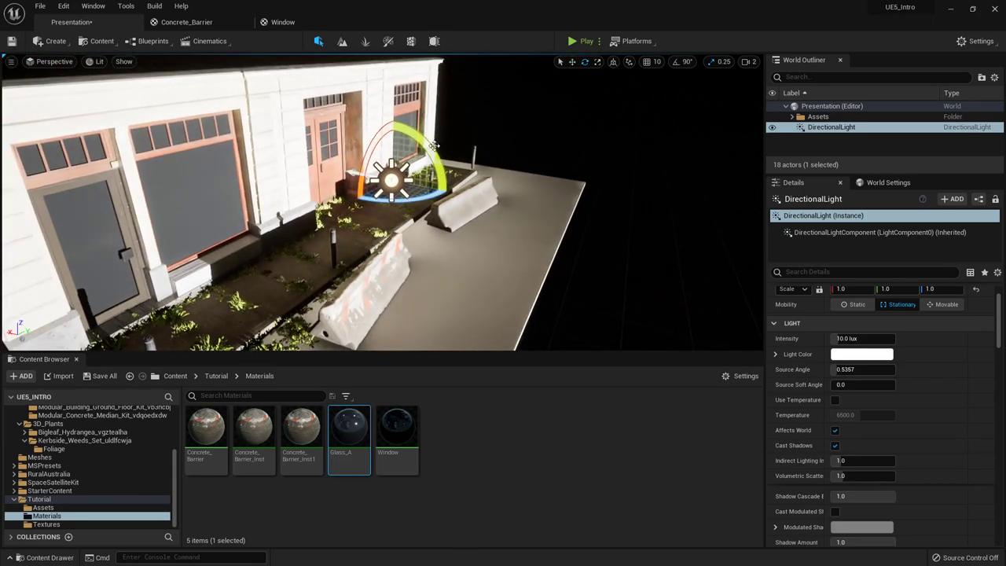
pyautogui.moveTo(434, 146); pyautogui.dragTo(441, 165)
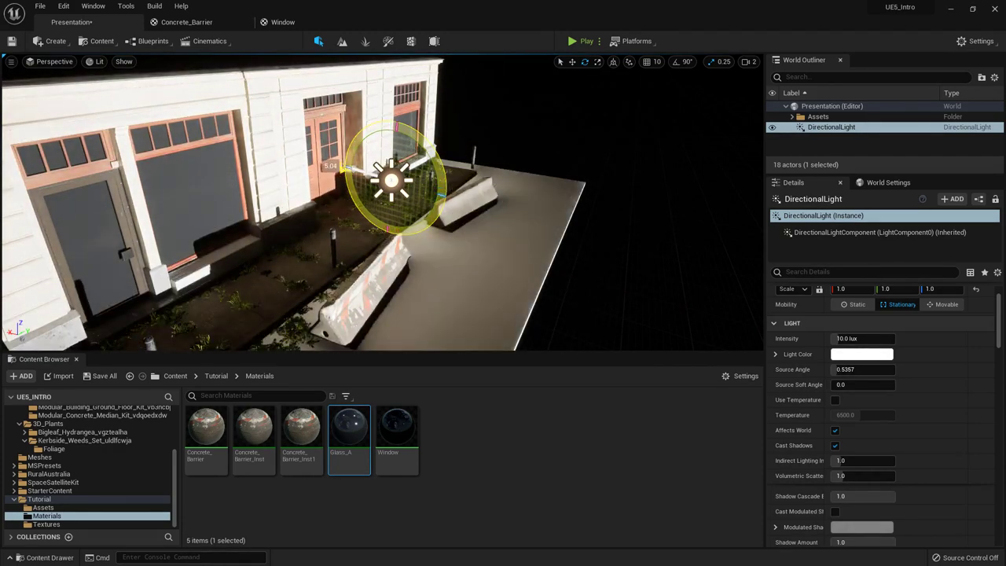
# - Rotate the directional light about its vertical axis to shift the shadows across the facade
pyautogui.press('d')
pyautogui.moveTo(475, 132); pyautogui.dragTo(409, 143, button='right')
pyautogui.keyDown('alt'); pyautogui.moveTo(474, 131); pyautogui.dragTo(353, 175); pyautogui.keyUp('alt')
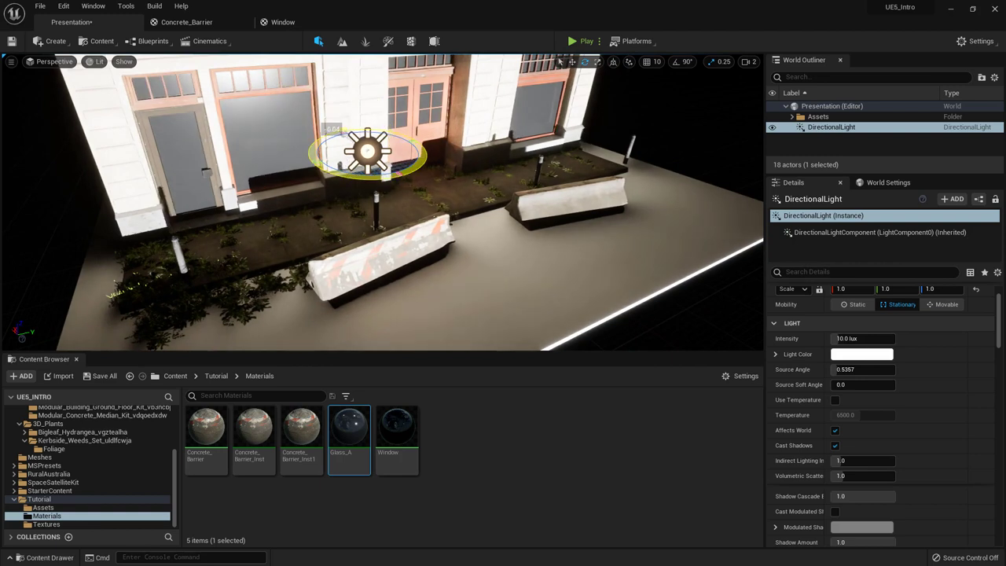
pyautogui.moveTo(338, 135); pyautogui.dragTo(319, 142)
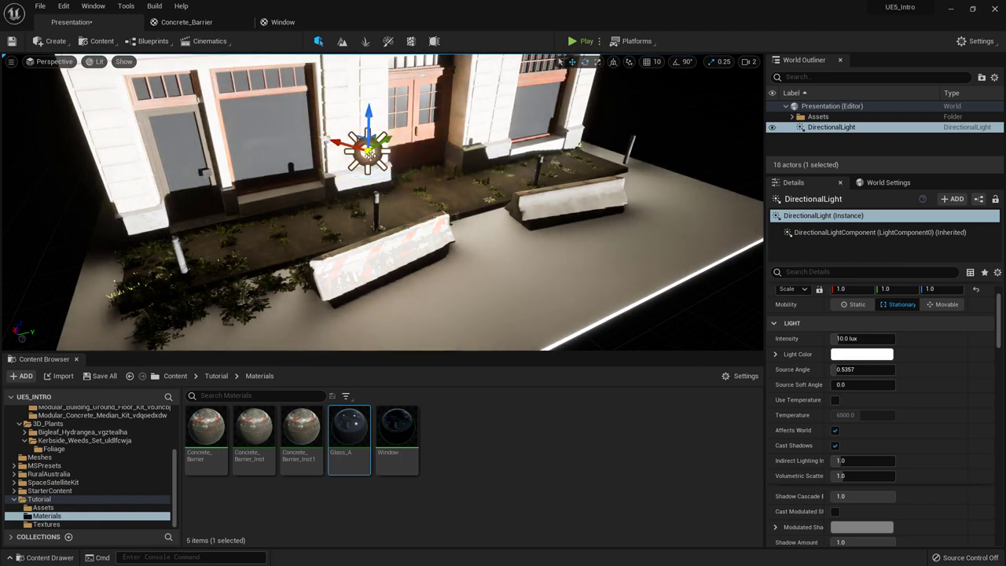
# - Move the directional light along the storefront, past the door towards the far window
pyautogui.moveTo(519, 129); pyautogui.dragTo(567, 94)
pyautogui.moveTo(475, 108); pyautogui.dragTo(449, 156)
pyautogui.moveTo(485, 192)
pyautogui.mouseDown()
pyautogui.moveTo(475, 206)
pyautogui.moveTo(448, 153)
pyautogui.moveTo(490, 92)
pyautogui.mouseUp()
pyautogui.keyDown('alt'); pyautogui.moveTo(644, 134); pyautogui.dragTo(570, 156); pyautogui.keyUp('alt')
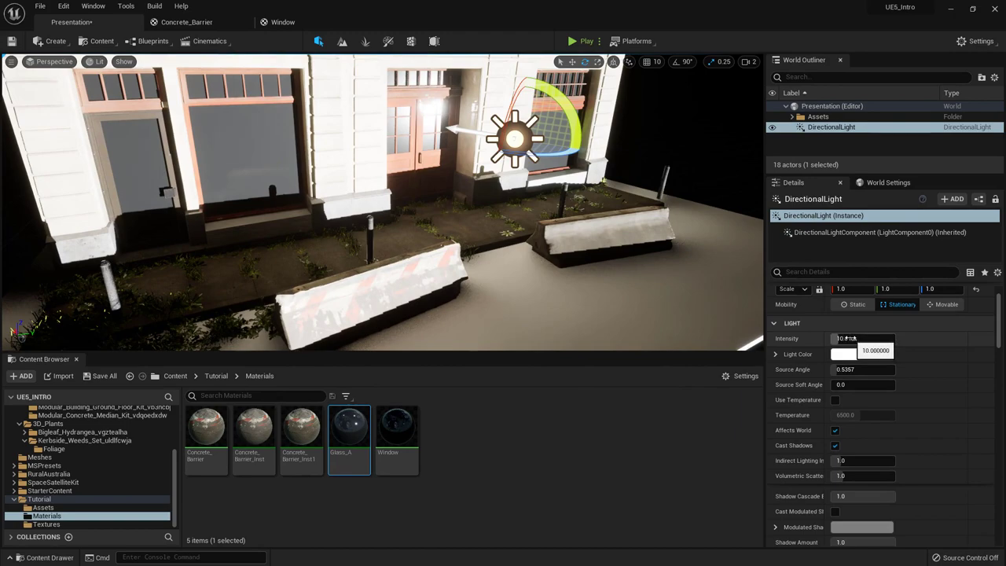
# - Try varying the directional light's intensity and return it to 10 lux
pyautogui.moveTo(849, 338)
pyautogui.mouseDown()
pyautogui.moveTo(876, 337)
pyautogui.moveTo(825, 338)
pyautogui.moveTo(845, 337)
pyautogui.mouseUp()
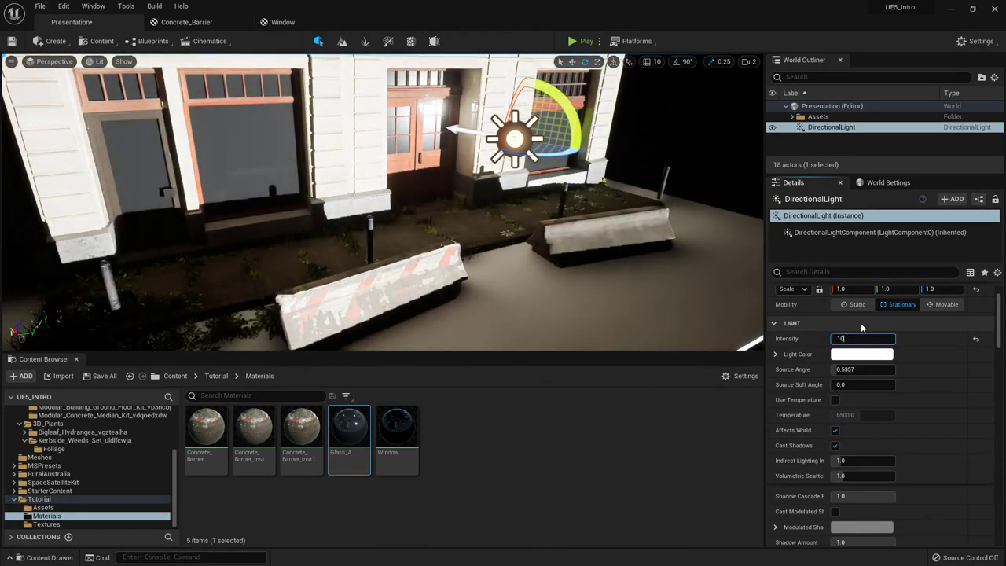
pyautogui.press('Return')
pyautogui.moveTo(383, 160); pyautogui.dragTo(363, 153, button='right')
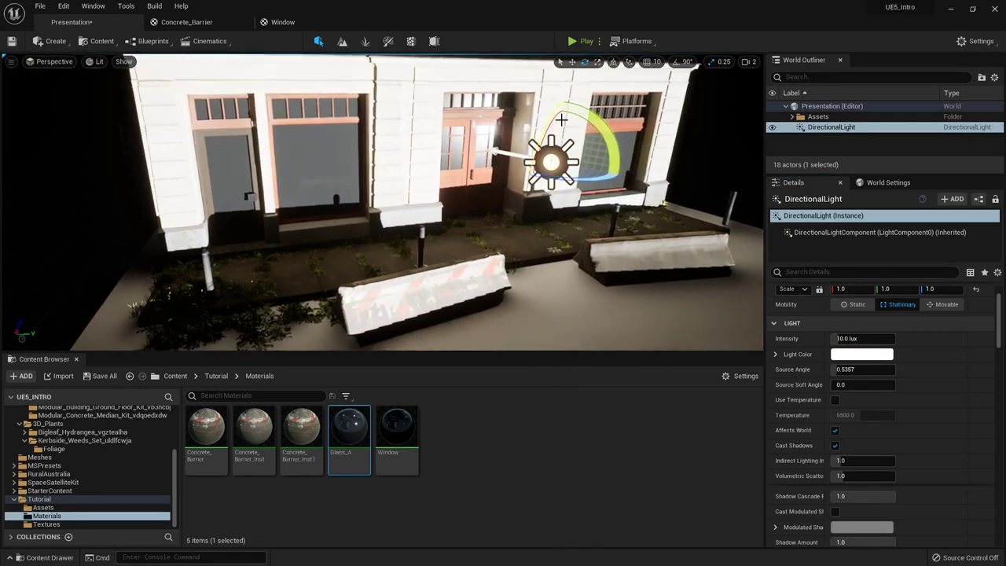
pyautogui.moveTo(543, 165)
pyautogui.mouseDown(button='right')
pyautogui.moveTo(586, 168)
pyautogui.moveTo(559, 173)
pyautogui.mouseUp(button='right')
# - Change the directional light's colour to a pale, warm peach tint
pyautogui.click(847, 355)
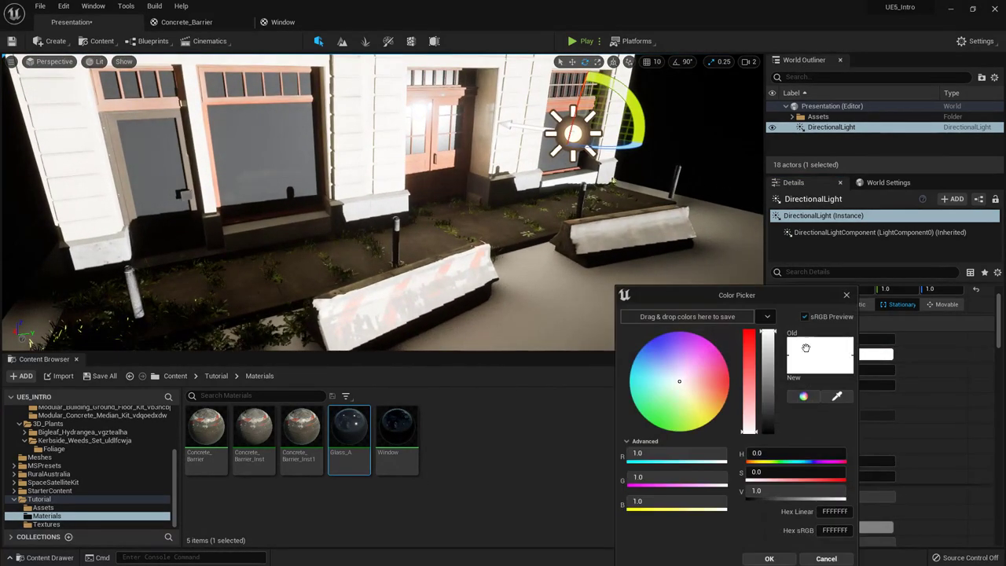
pyautogui.click(683, 388)
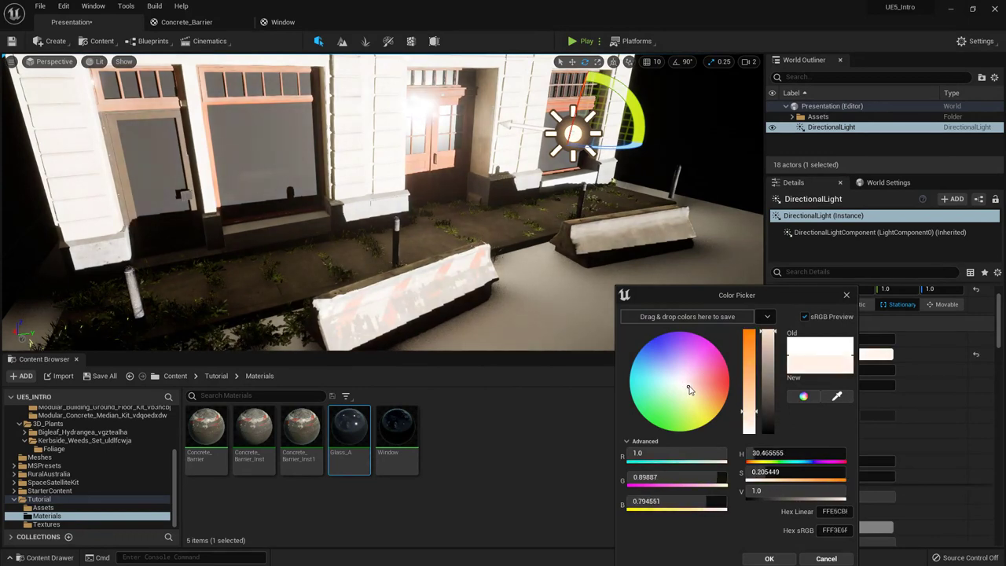
pyautogui.moveTo(749, 403); pyautogui.dragTo(748, 393)
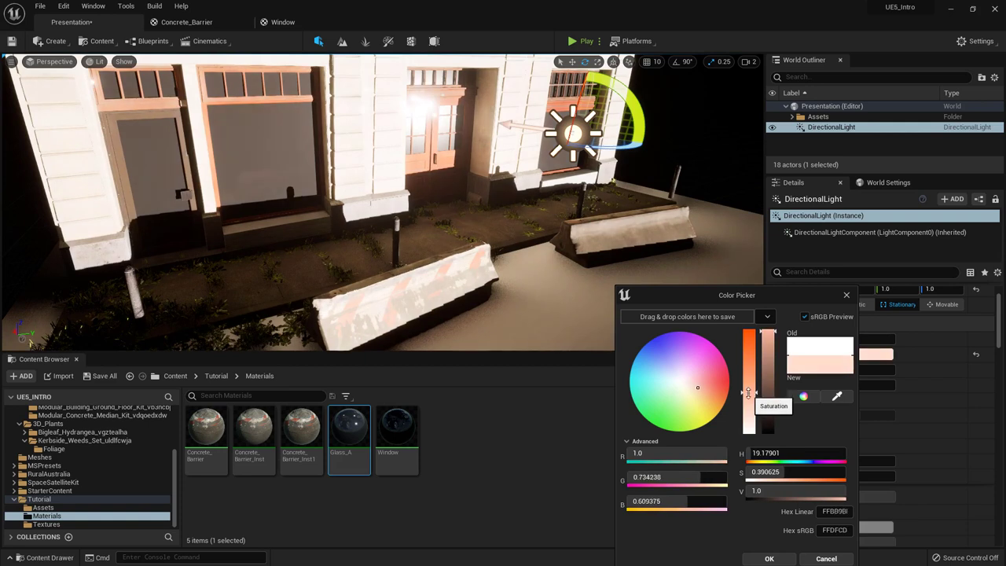
pyautogui.click(696, 389)
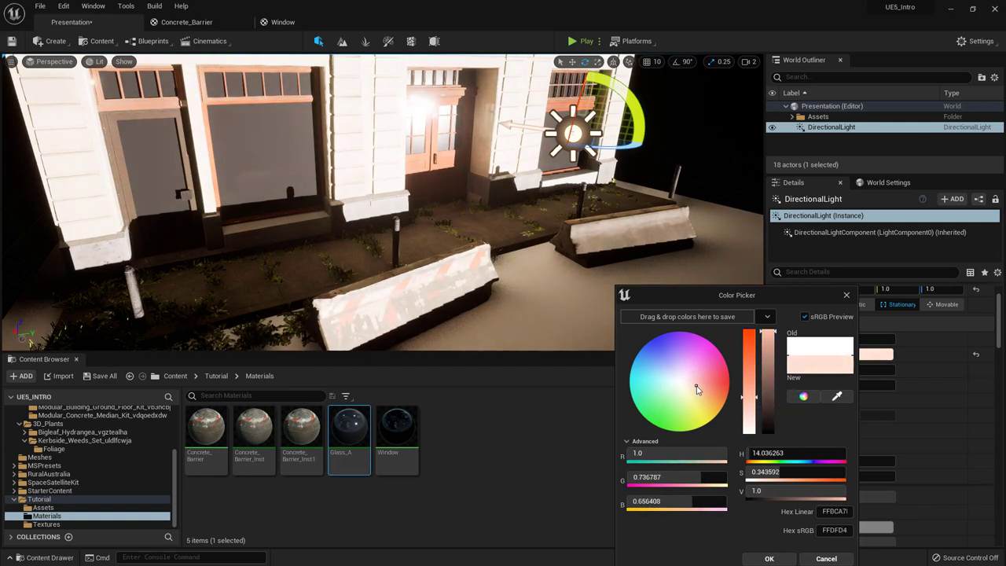
pyautogui.click(794, 559)
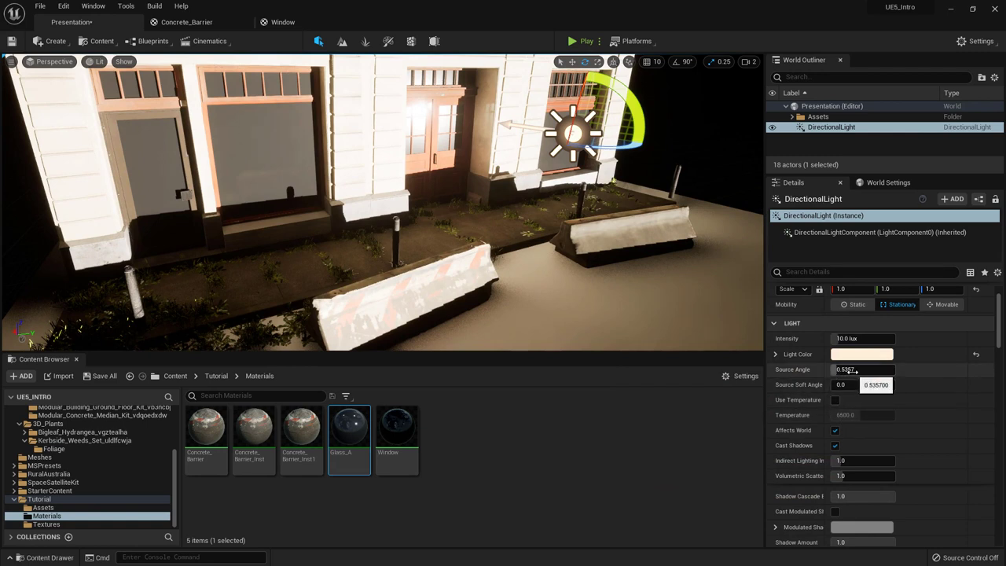
pyautogui.scroll(-1, 849, 370)
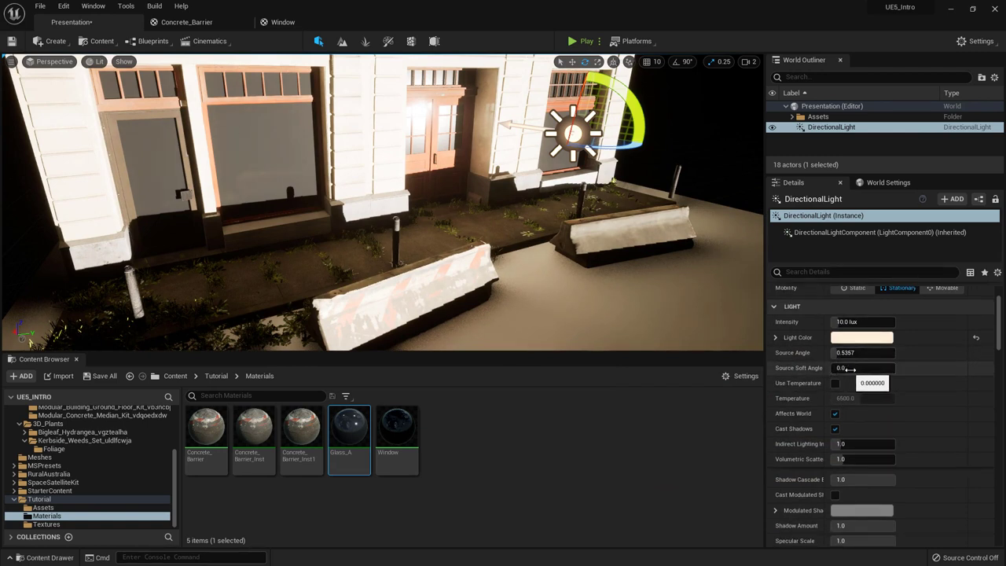
# - Try different source soft angles on the directional light and settle on 0.8
pyautogui.moveTo(845, 368); pyautogui.dragTo(852, 368)
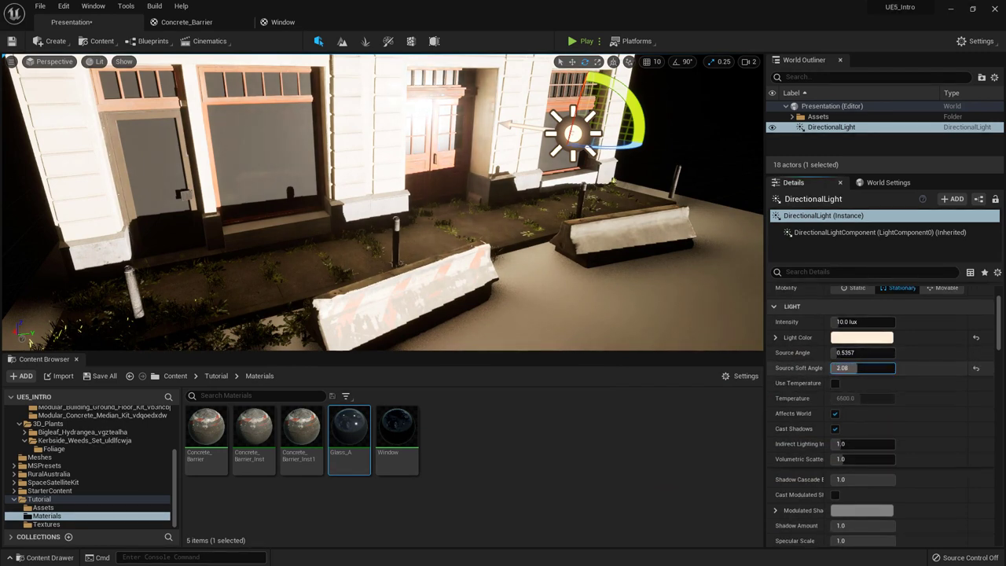
pyautogui.moveTo(629, 275); pyautogui.dragTo(617, 240, button='right')
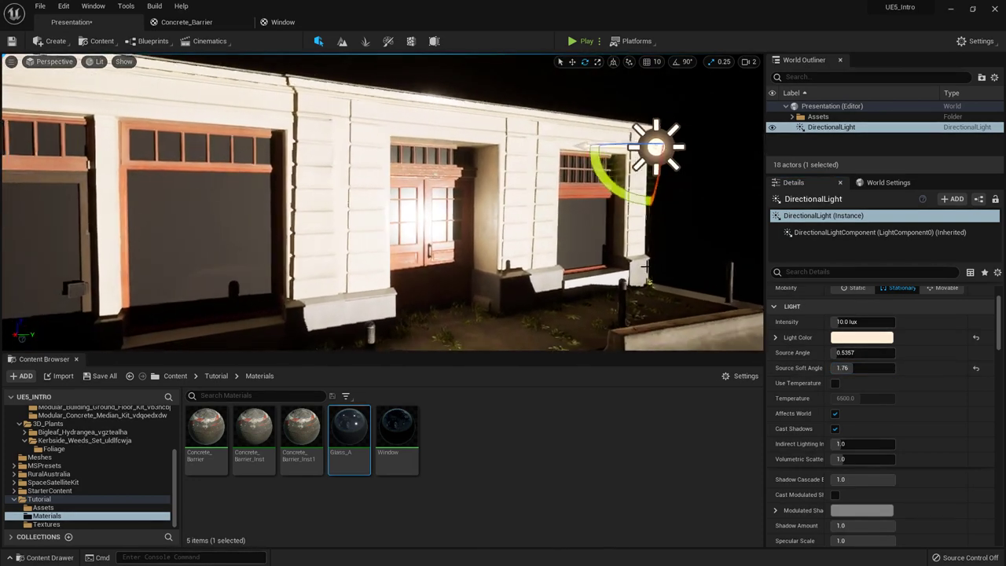
pyautogui.click(863, 368)
pyautogui.write('0.2')
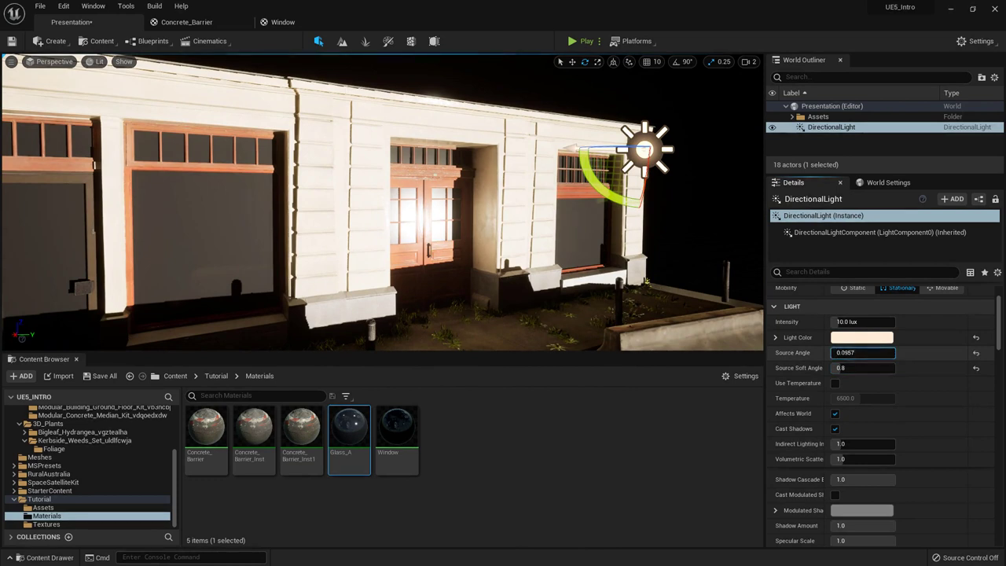
# - Vary the directional light's source angle while checking the shadow edges beside the door, and settle on 1.6
pyautogui.moveTo(862, 353); pyautogui.dragTo(840, 352)
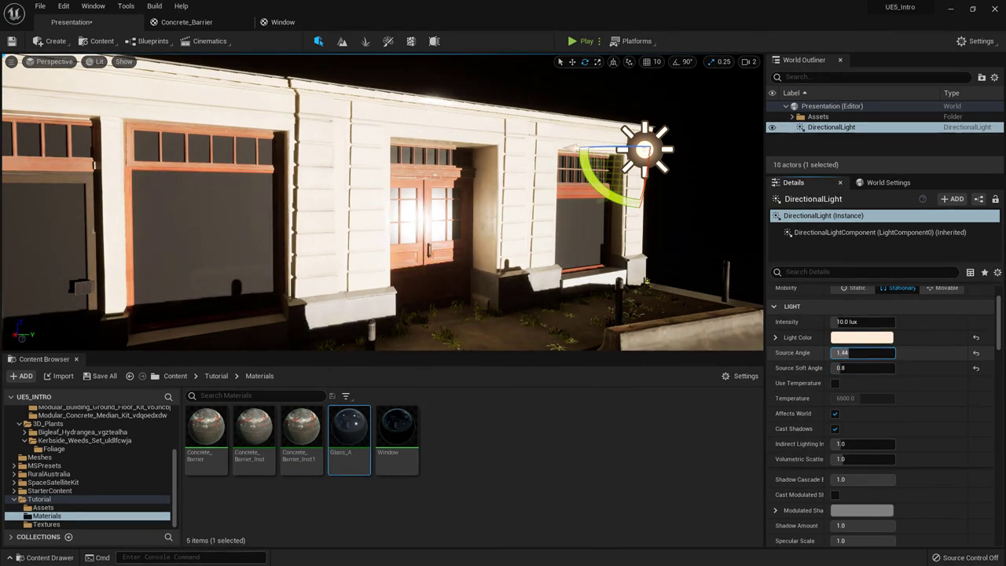
pyautogui.press('w')
pyautogui.moveTo(597, 236); pyautogui.dragTo(645, 275, button='right')
pyautogui.moveTo(852, 352)
pyautogui.mouseDown()
pyautogui.moveTo(872, 352)
pyautogui.moveTo(861, 353)
pyautogui.mouseUp()
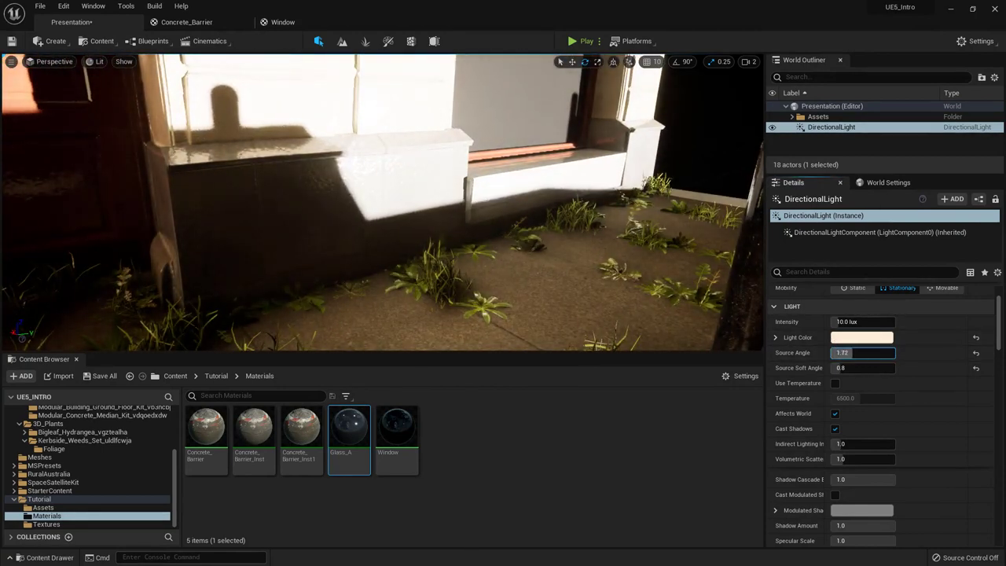
pyautogui.press('s')
pyautogui.moveTo(660, 271); pyautogui.dragTo(607, 277, button='right')
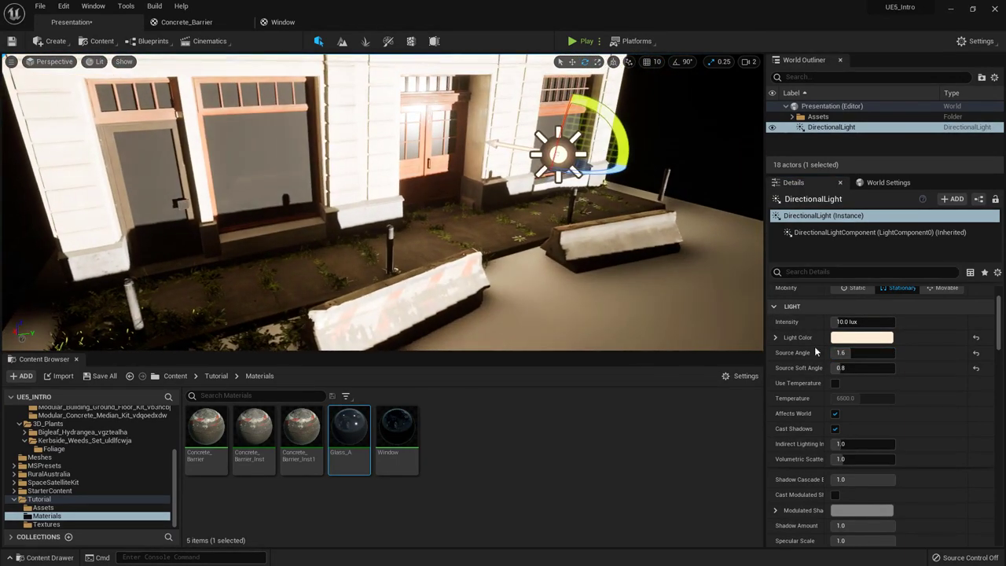
# - Toggle the directional light's shadow casting off and back on to compare the scene with and without shadows
pyautogui.click(836, 430)
pyautogui.click(836, 430)
pyautogui.click(835, 429)
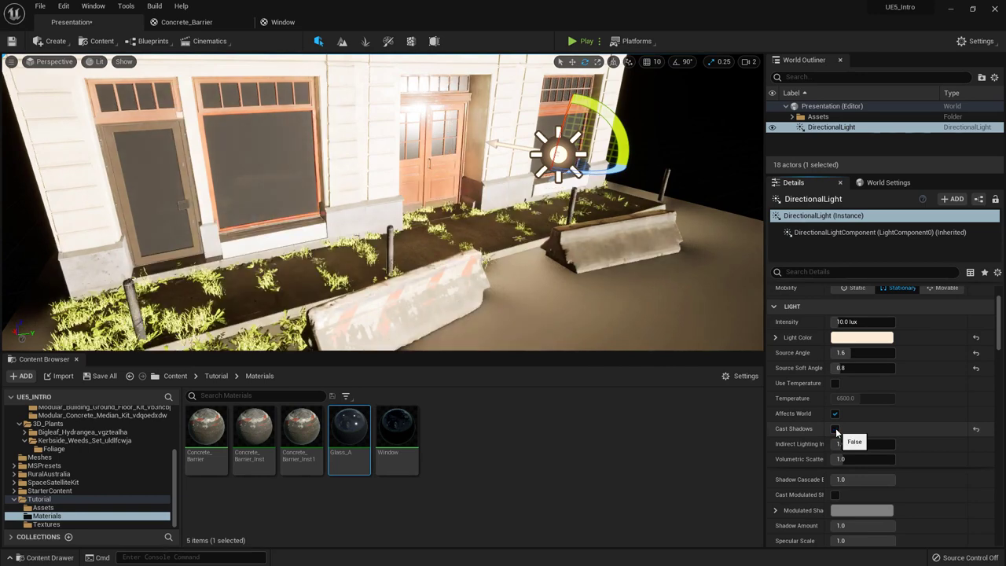
pyautogui.click(835, 429)
pyautogui.click(835, 429)
pyautogui.click(836, 429)
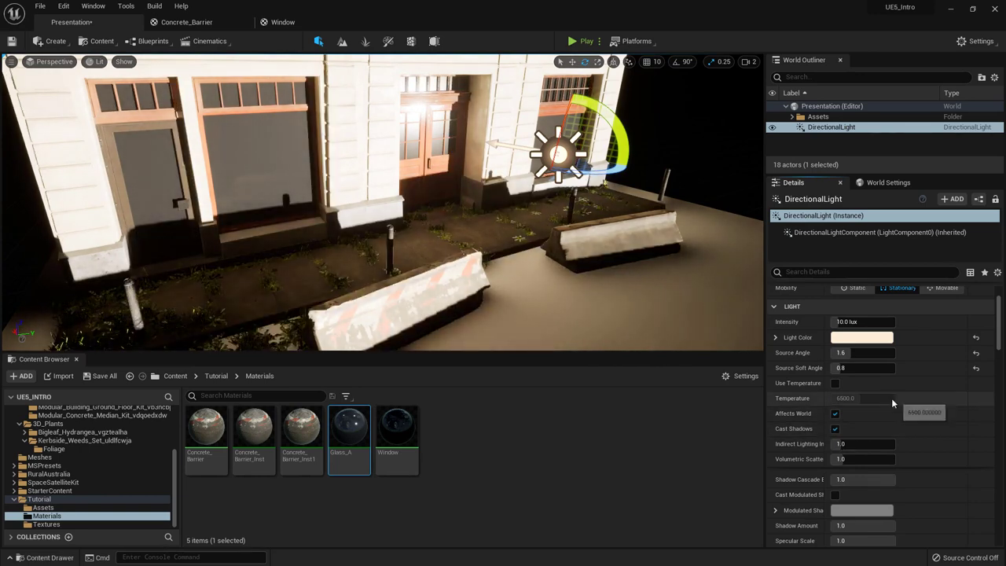
# - Look through the directional light's further shadow, rendering and Lightmass settings, and inspect the lit storefront from several angles
pyautogui.scroll(-2, 818, 397)
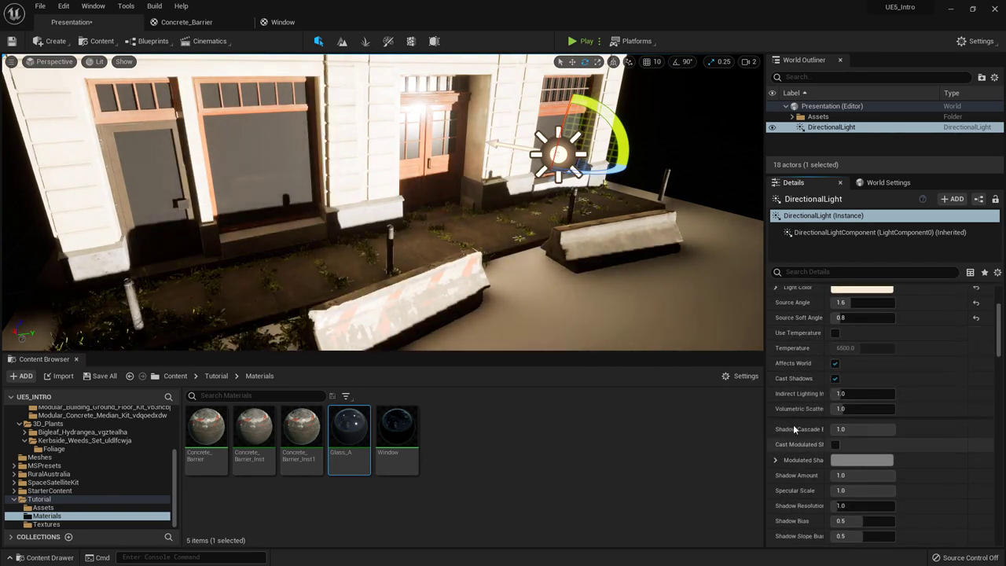
pyautogui.scroll(-5, 792, 423)
pyautogui.scroll(-10, 792, 420)
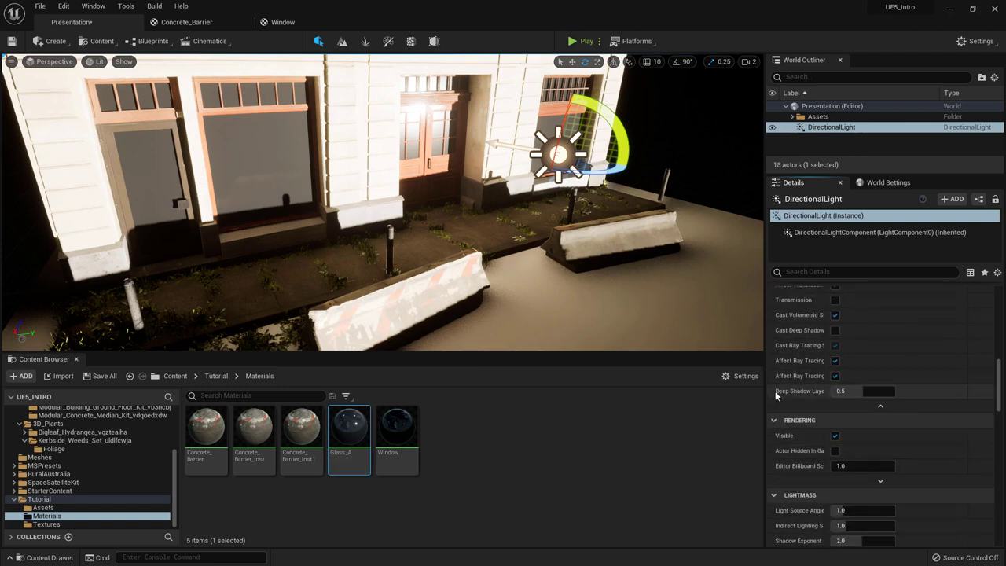
pyautogui.scroll(8, 818, 465)
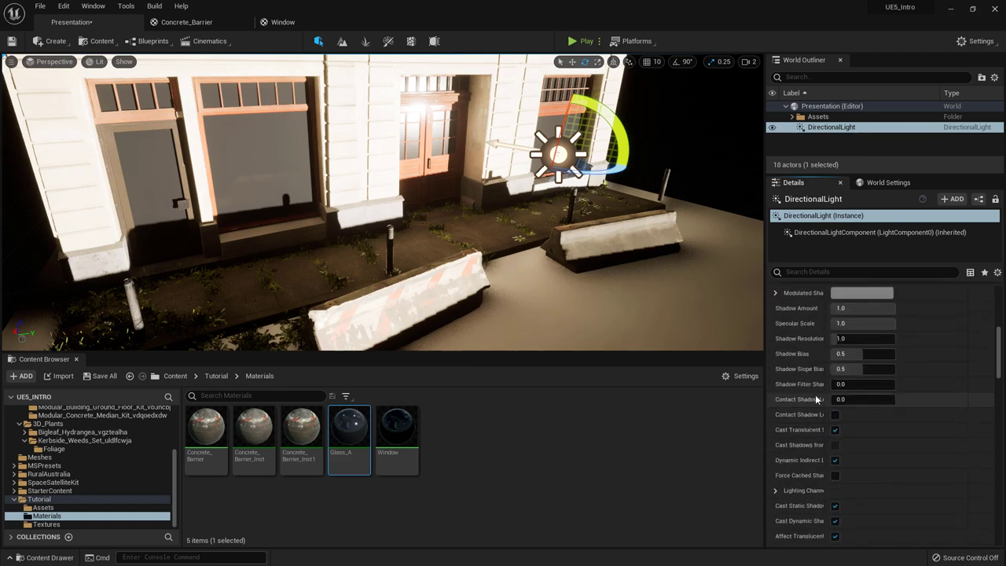
pyautogui.scroll(2, 811, 431)
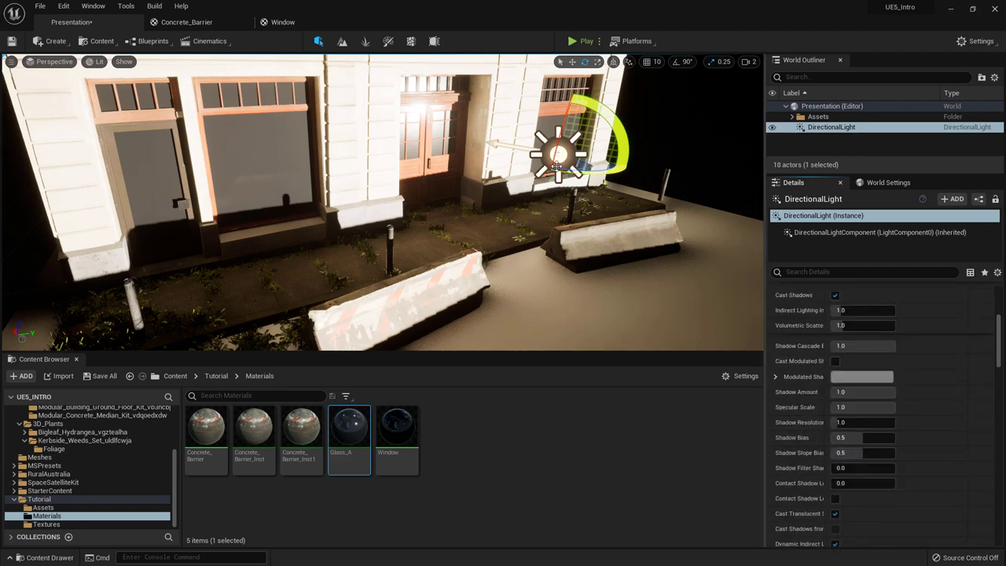
pyautogui.moveTo(660, 283); pyautogui.dragTo(638, 287, button='right')
pyautogui.moveTo(683, 228); pyautogui.dragTo(716, 136, button='right')
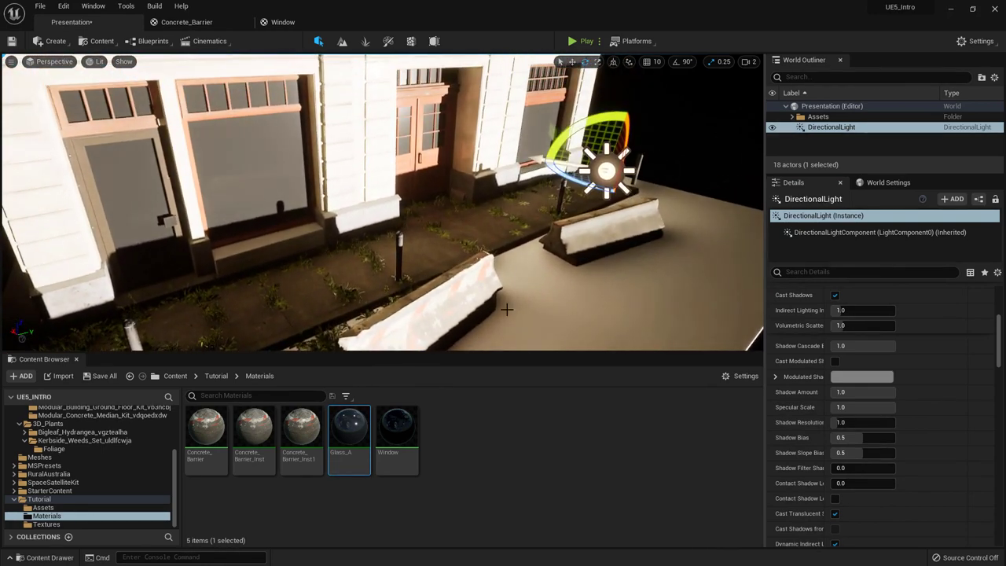
pyautogui.moveTo(524, 222); pyautogui.dragTo(558, 243, button='right')
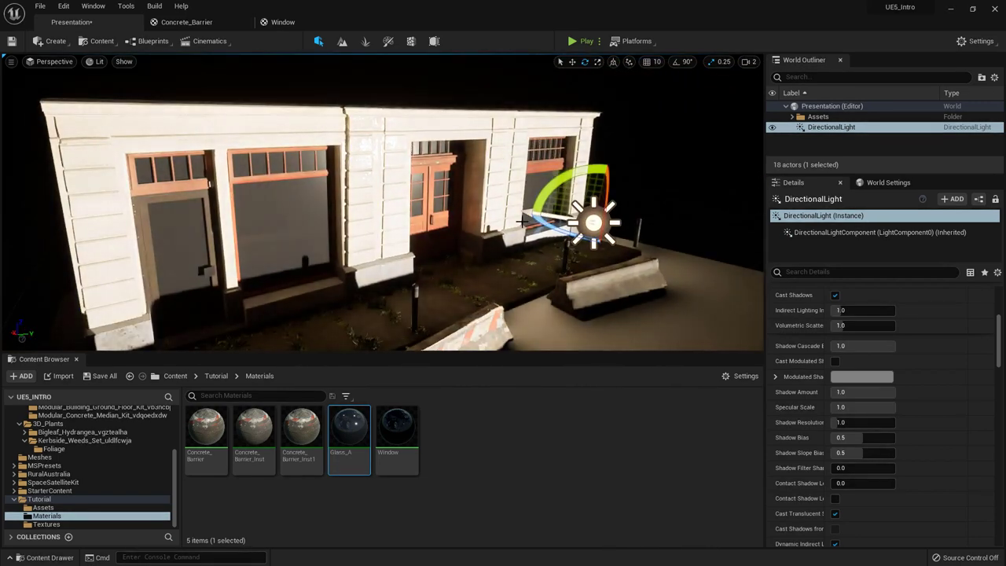
# - Add a Sky Light to the scene and move it out in front of the storefront near the door
pyautogui.click(55, 41)
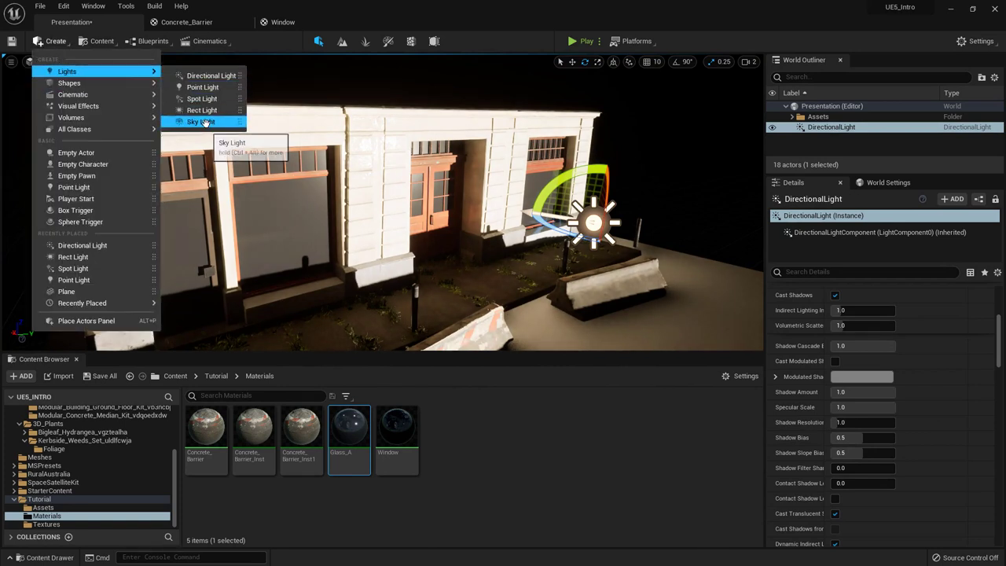
pyautogui.click(206, 123)
pyautogui.moveTo(425, 169); pyautogui.dragTo(462, 192, button='right')
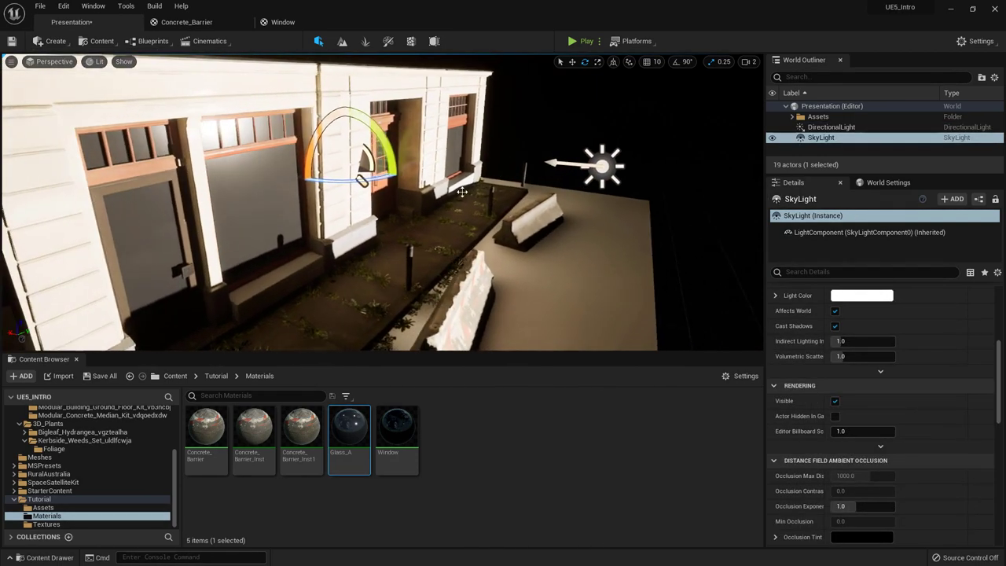
pyautogui.press('w')
pyautogui.moveTo(328, 163); pyautogui.dragTo(435, 173)
pyautogui.moveTo(435, 173); pyautogui.dragTo(424, 155, button='right')
pyautogui.scroll(5, 879, 397)
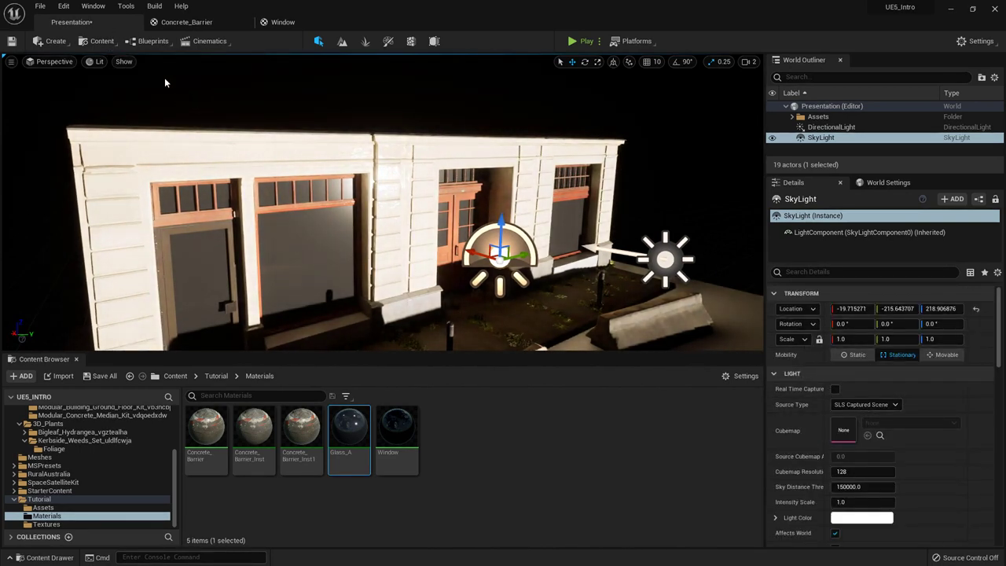
# - Add a Sky Atmosphere to the scene and set its ground radius to 7000
pyautogui.click(69, 45)
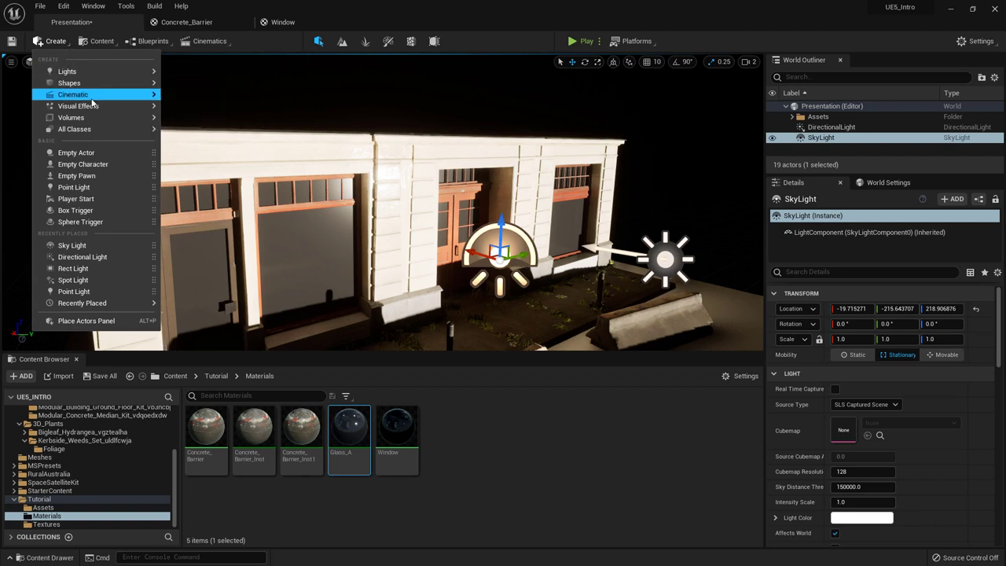
pyautogui.moveTo(94, 107)
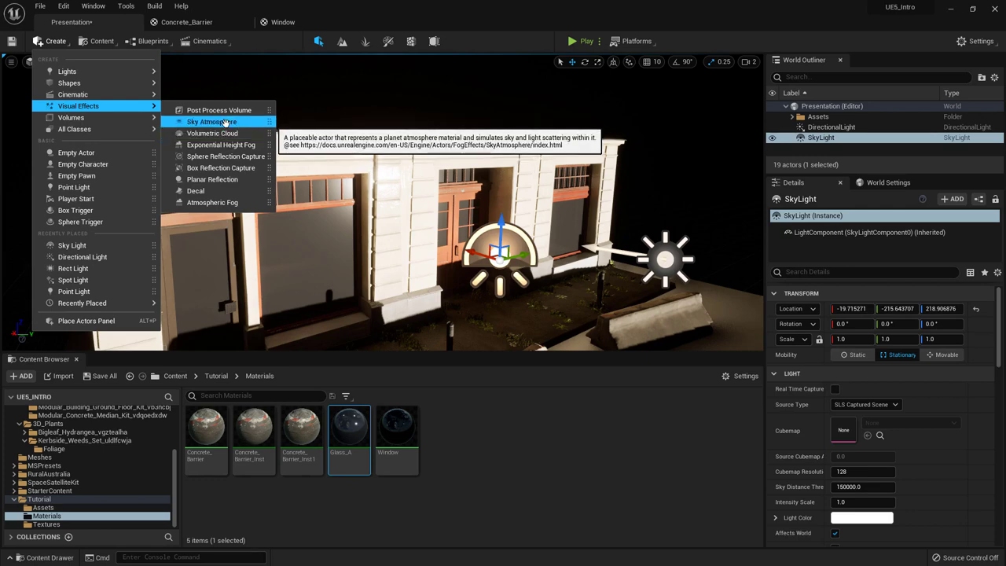
pyautogui.click(224, 123)
pyautogui.moveTo(362, 166); pyautogui.dragTo(328, 156, button='right')
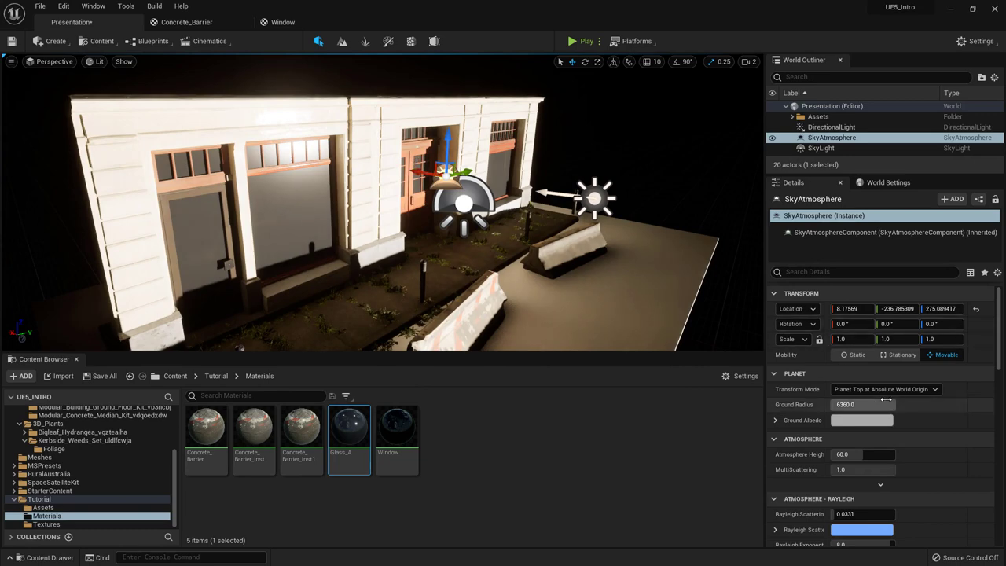
pyautogui.moveTo(597, 243)
pyautogui.mouseDown(button='right')
pyautogui.moveTo(595, 231)
pyautogui.moveTo(692, 169)
pyautogui.moveTo(594, 236)
pyautogui.mouseUp(button='right')
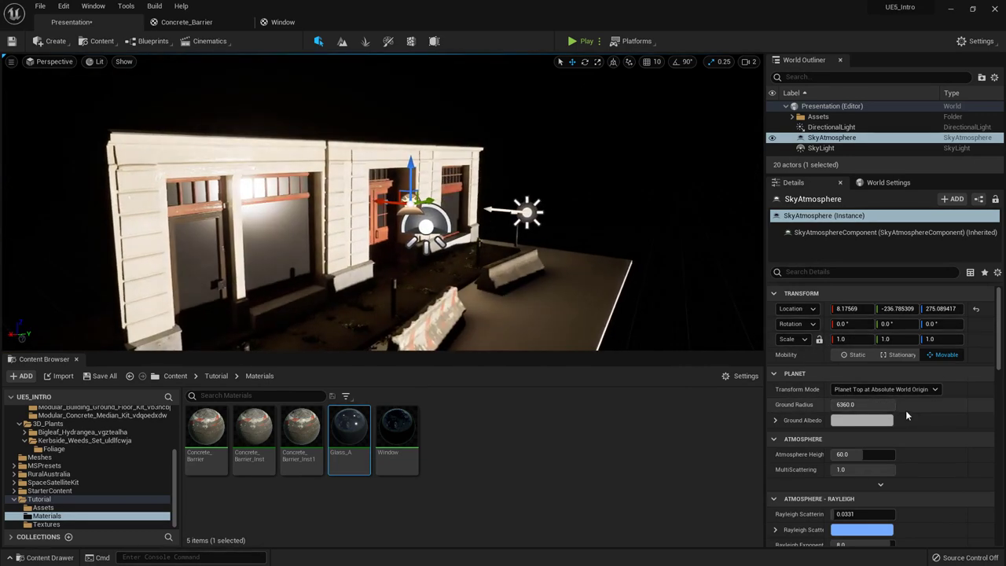
pyautogui.scroll(-2, 906, 414)
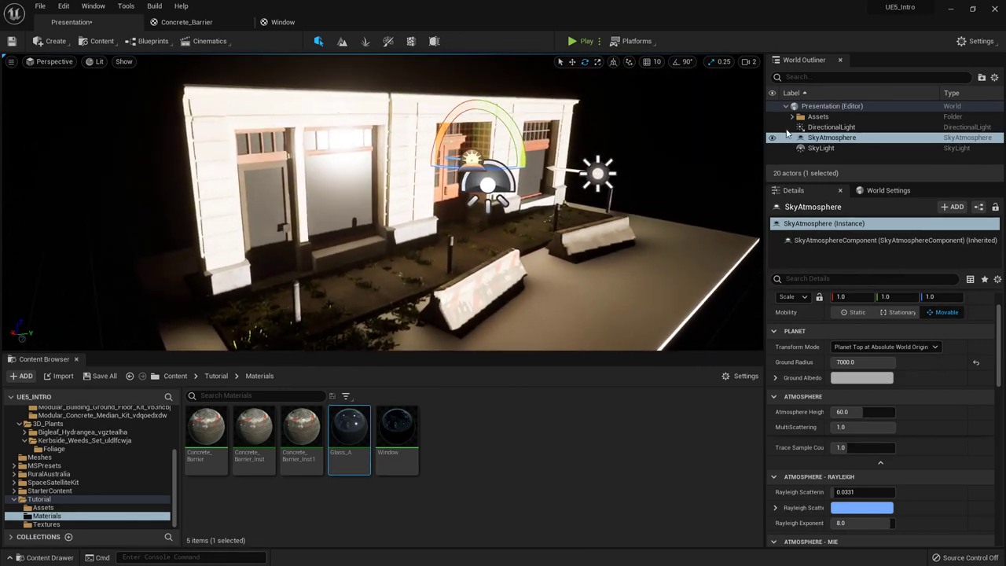
# - Enable Atmosphere Sun Light on the directional light so that it drives the sky atmosphere
pyautogui.click(818, 128)
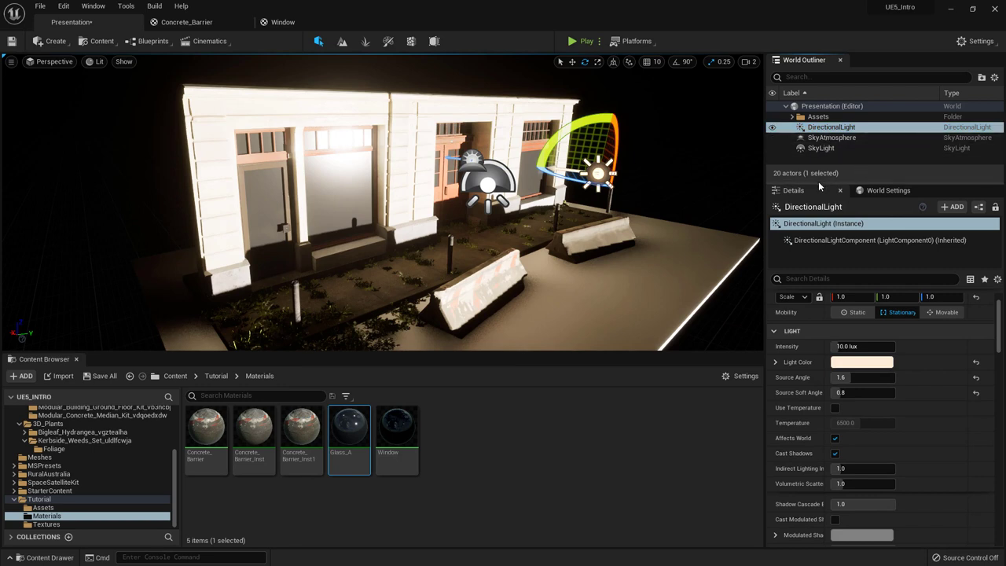
pyautogui.moveTo(818, 181); pyautogui.dragTo(817, 147)
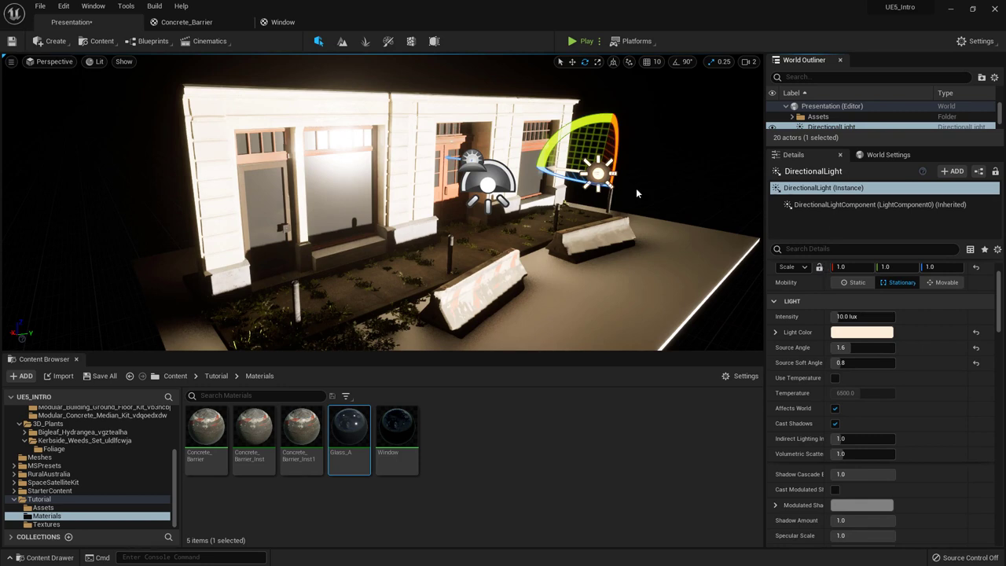
pyautogui.scroll(-12, 821, 339)
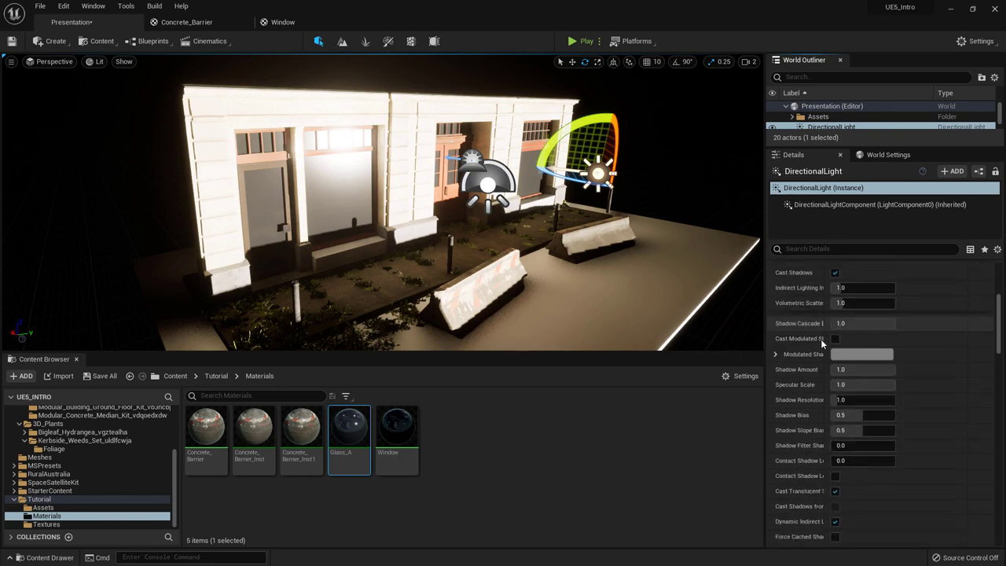
pyautogui.scroll(-10, 814, 344)
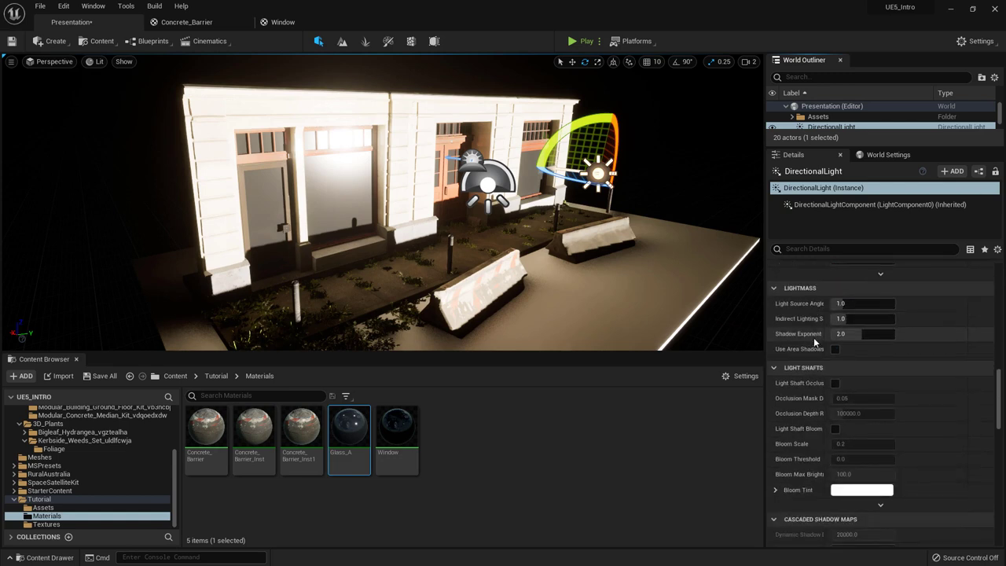
pyautogui.scroll(-6, 814, 341)
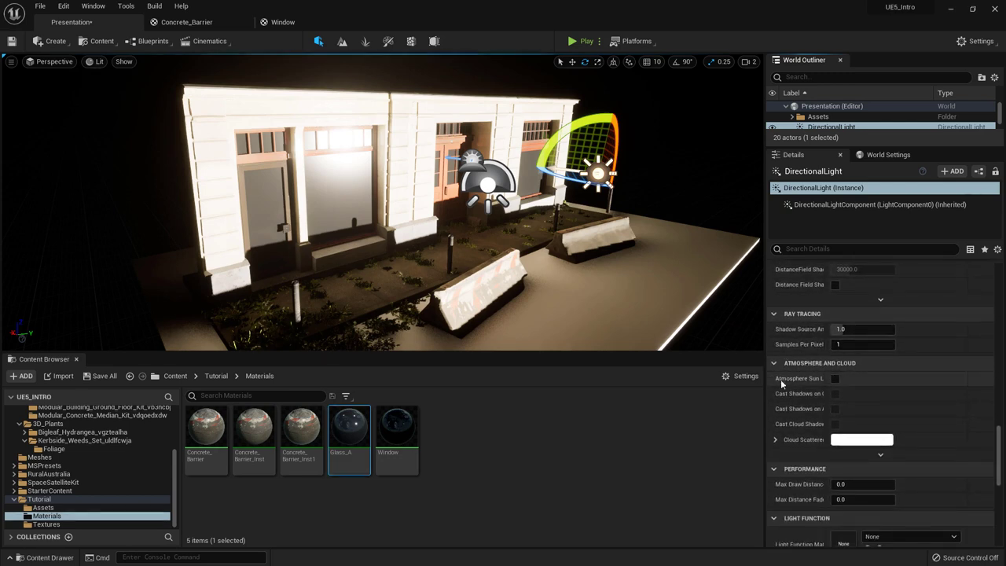
pyautogui.moveTo(759, 343); pyautogui.dragTo(682, 344)
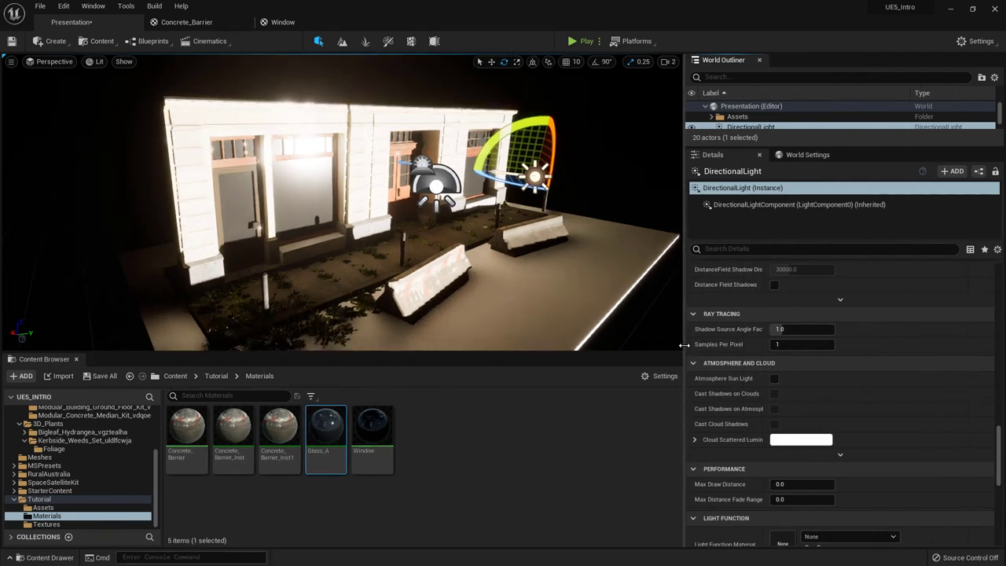
pyautogui.click(774, 378)
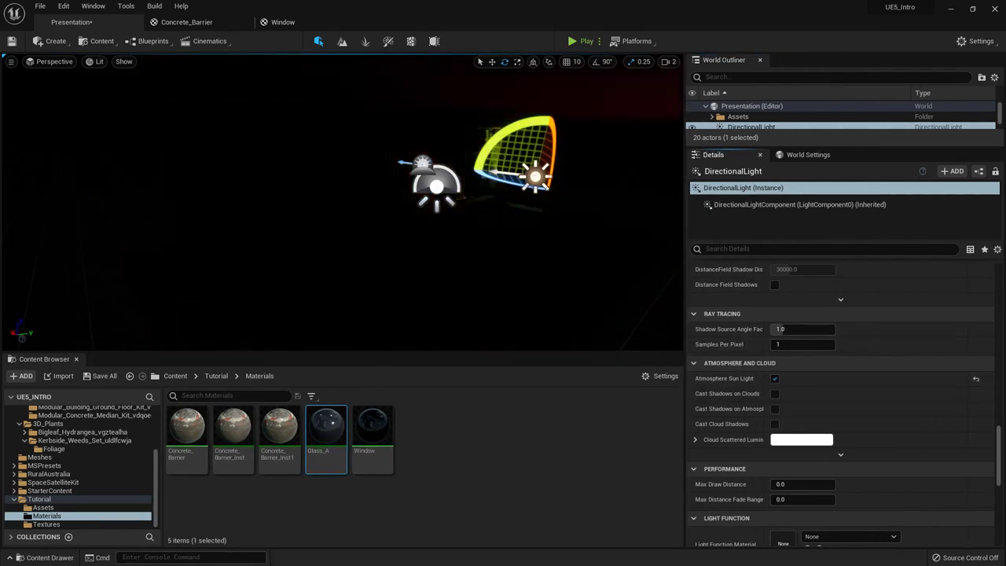
# - Rotate the directional light to raise the sun into daylight, at about -15° pitch and -32° yaw
pyautogui.moveTo(519, 252); pyautogui.dragTo(613, 227, button='right')
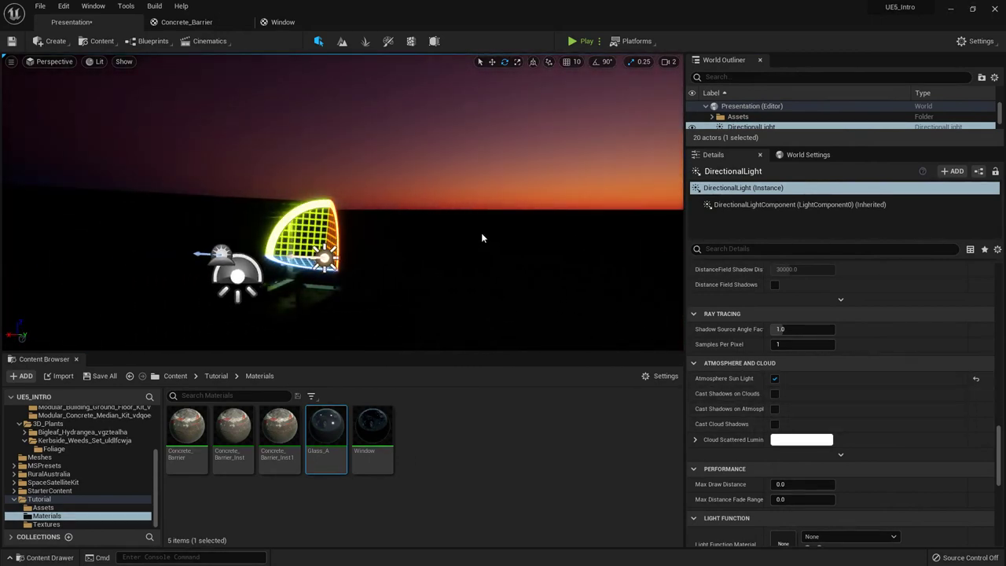
pyautogui.moveTo(483, 236); pyautogui.dragTo(488, 167, button='right')
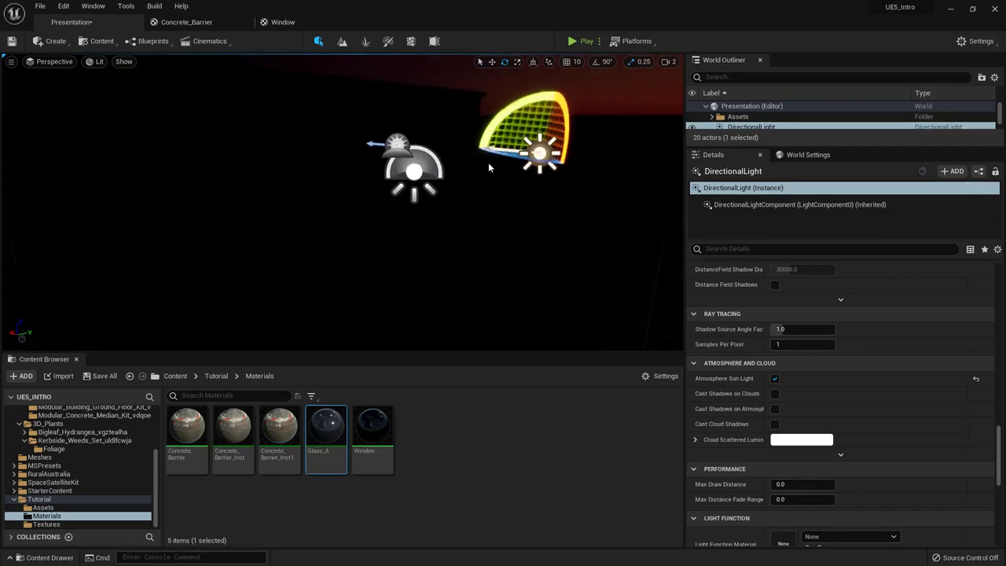
pyautogui.moveTo(512, 103)
pyautogui.mouseDown()
pyautogui.moveTo(544, 96)
pyautogui.moveTo(497, 116)
pyautogui.mouseUp()
pyautogui.moveTo(475, 180); pyautogui.dragTo(475, 166)
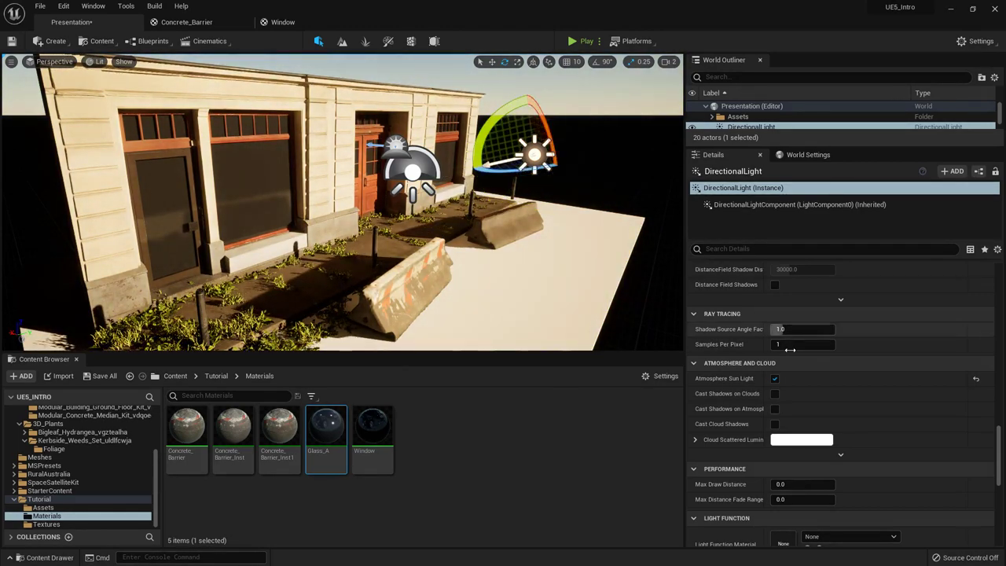
# - Try a colour temperature of about 7818 on the directional light and undo the temperature edit
pyautogui.scroll(5, 743, 373)
pyautogui.scroll(10, 758, 363)
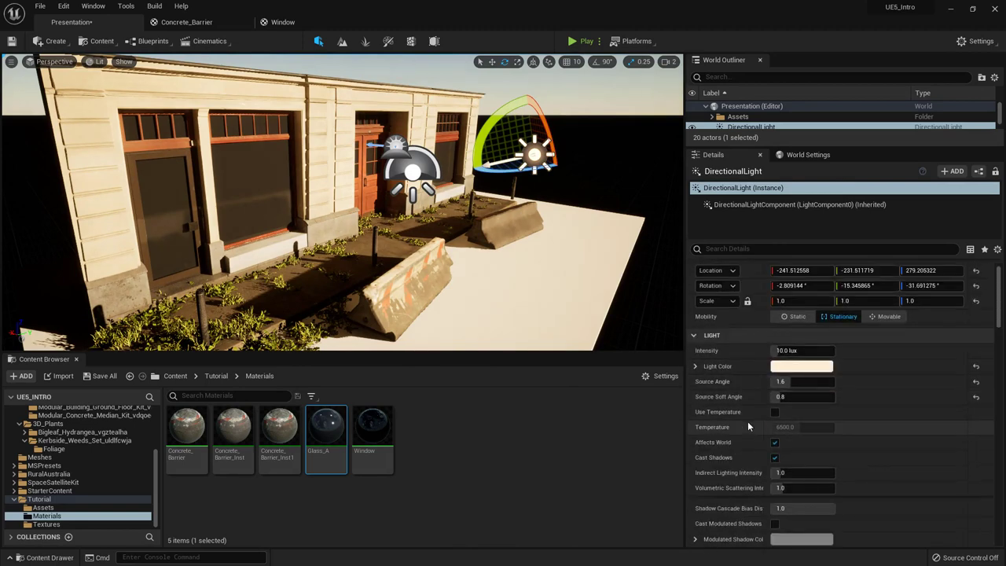
pyautogui.scroll(-1, 747, 421)
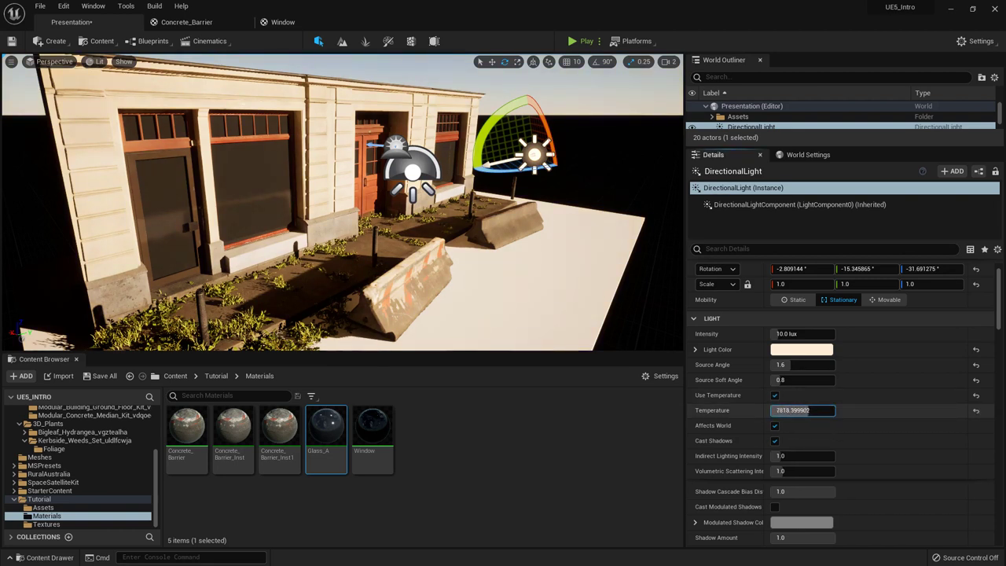
pyautogui.hotkey('ctrl', 'z')
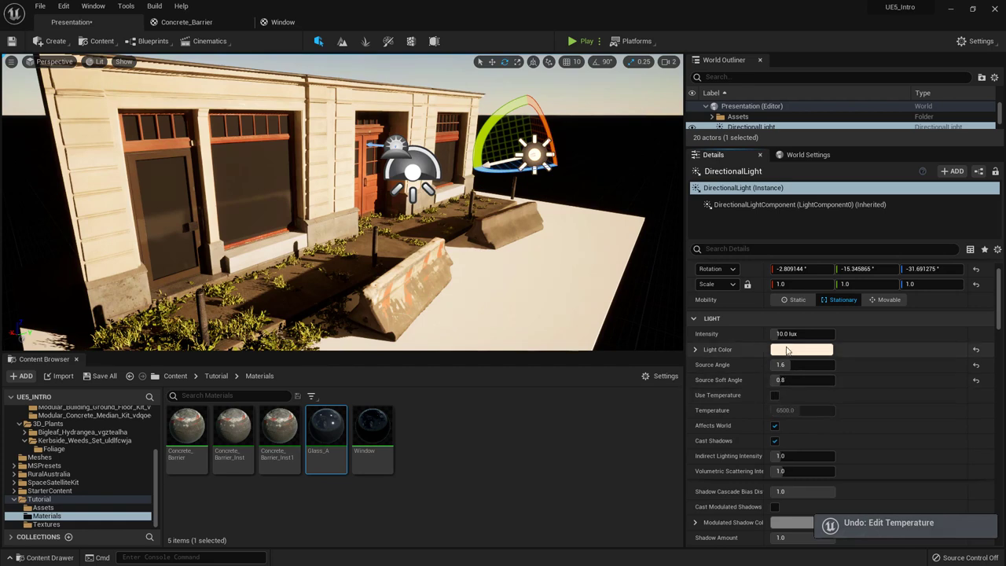
# - Try a different light colour on the directional light
pyautogui.click(794, 349)
pyautogui.moveTo(638, 358); pyautogui.dragTo(630, 380)
pyautogui.click(766, 558)
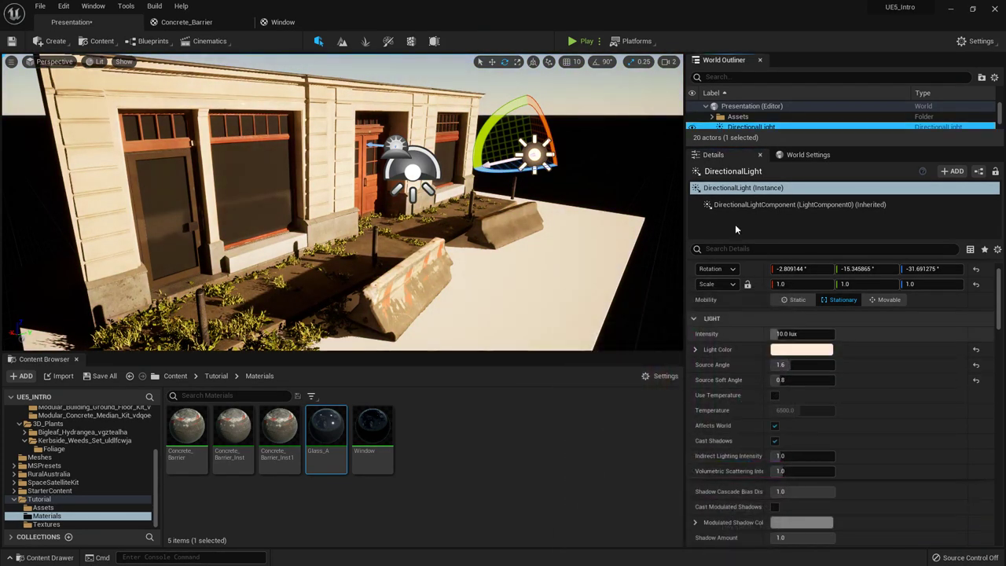
# - Enlarge the World Outliner and rotate the directional light to change the sun's angle on the building front
pyautogui.moveTo(733, 147); pyautogui.dragTo(733, 240)
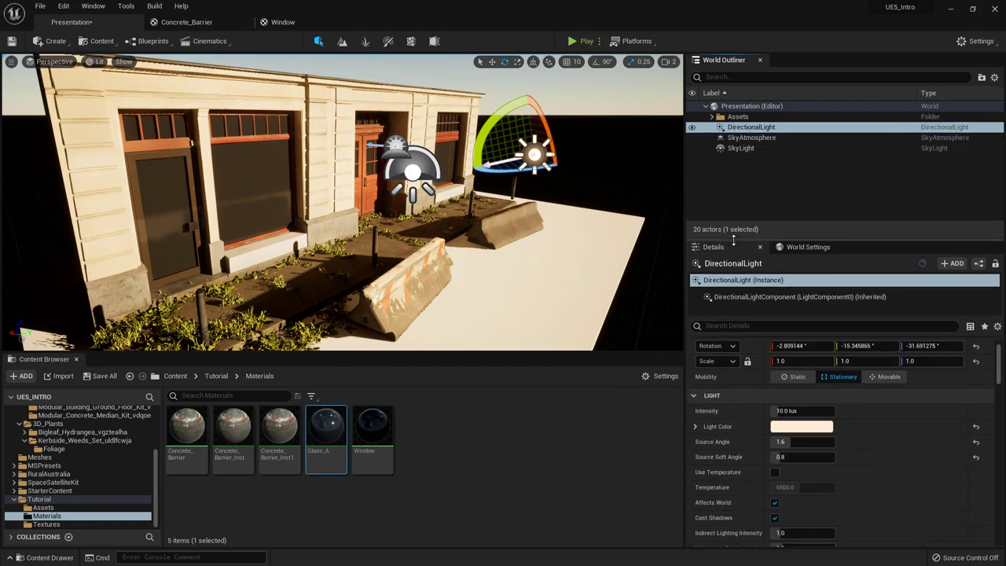
pyautogui.moveTo(480, 207); pyautogui.dragTo(511, 198, button='right')
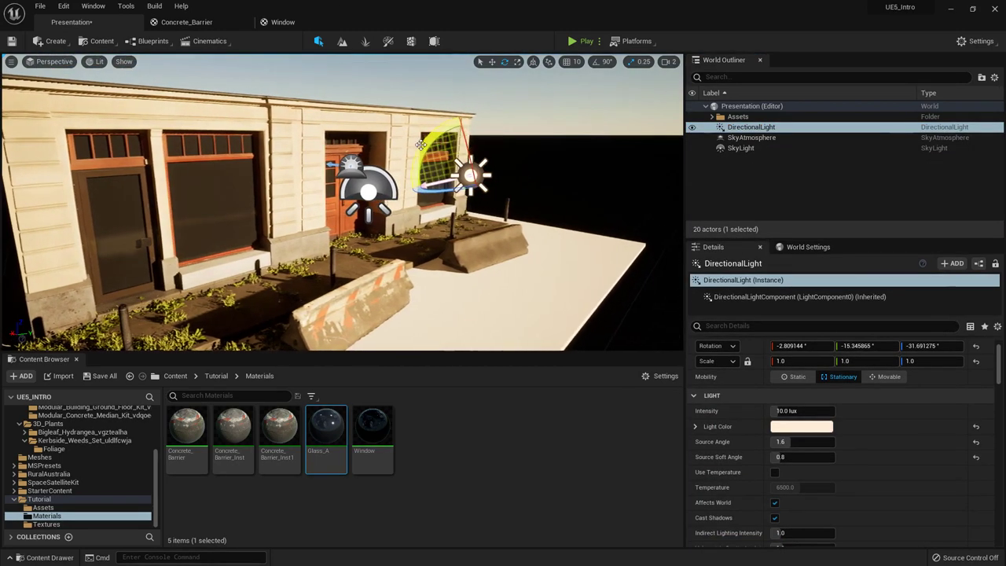
pyautogui.moveTo(421, 145); pyautogui.dragTo(414, 185)
pyautogui.hotkey('ctrl', 'l')
pyautogui.moveTo(414, 185)
pyautogui.mouseDown(button='right')
pyautogui.moveTo(371, 206)
pyautogui.moveTo(392, 200)
pyautogui.moveTo(396, 176)
pyautogui.mouseUp(button='right')
# - Select the Sky Atmosphere and examine its planet, atmosphere, Rayleigh, Mie and absorption settings
pyautogui.click(737, 139)
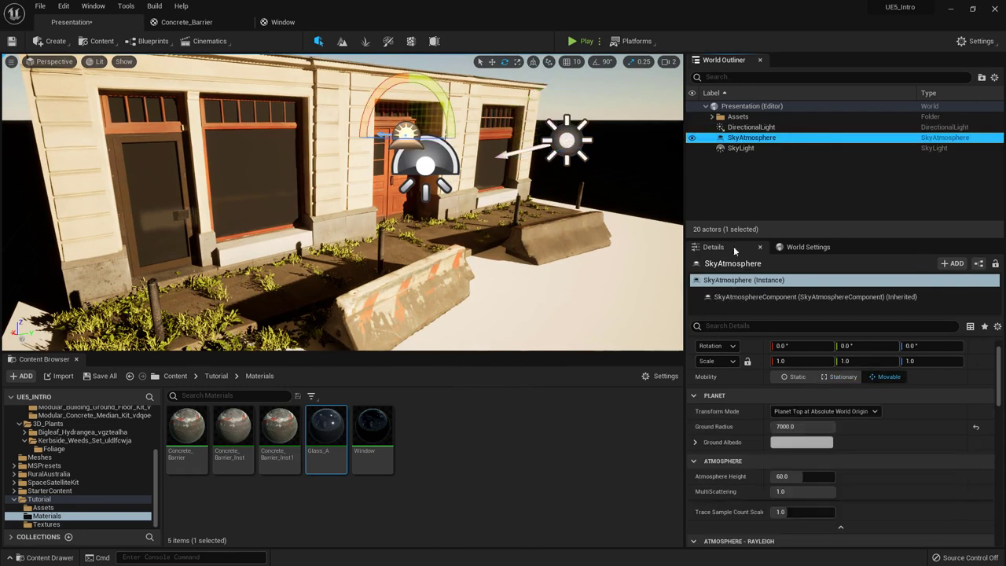
pyautogui.moveTo(733, 238); pyautogui.dragTo(733, 168)
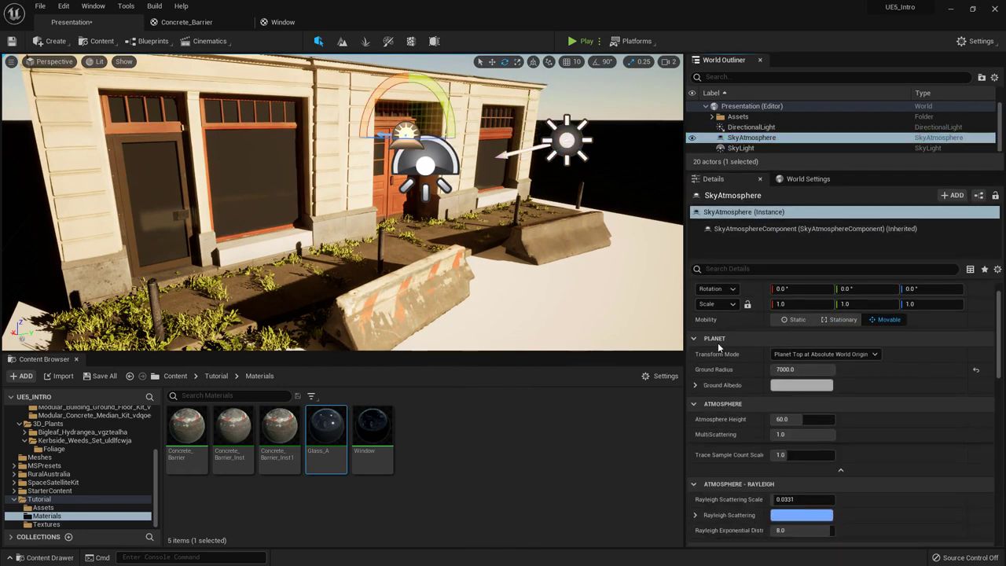
pyautogui.scroll(-2, 754, 353)
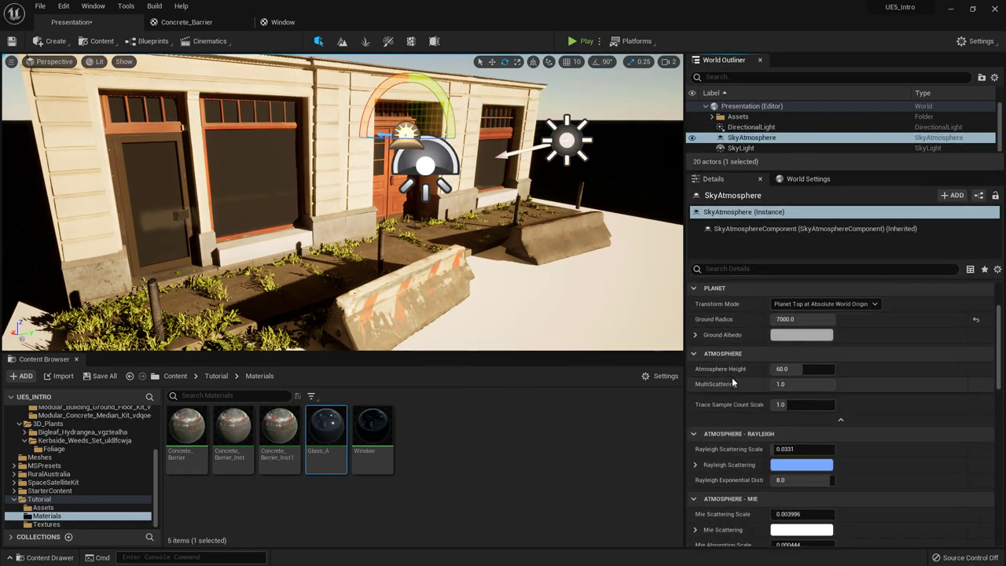
pyautogui.scroll(-3, 732, 383)
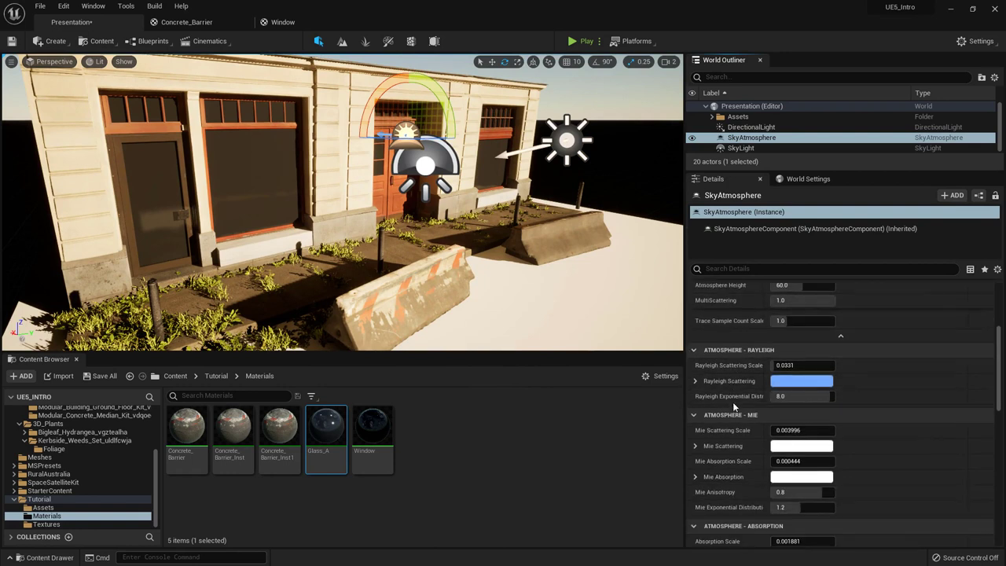
pyautogui.scroll(-3, 730, 400)
pyautogui.scroll(6, 754, 381)
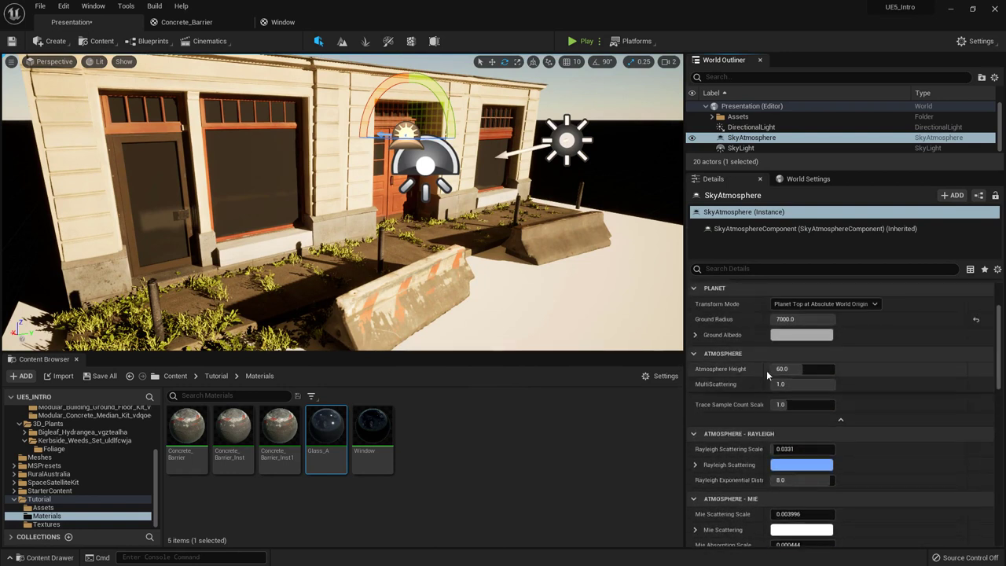
pyautogui.scroll(1, 742, 381)
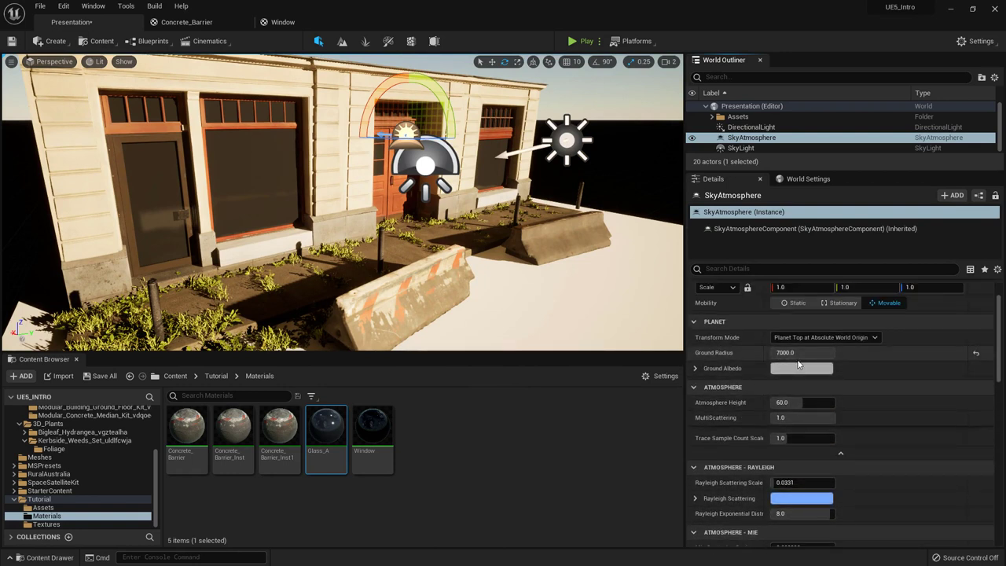
# - Try a smaller ground radius on the Sky Atmosphere and restore it to 7000
pyautogui.moveTo(819, 353); pyautogui.dragTo(791, 353)
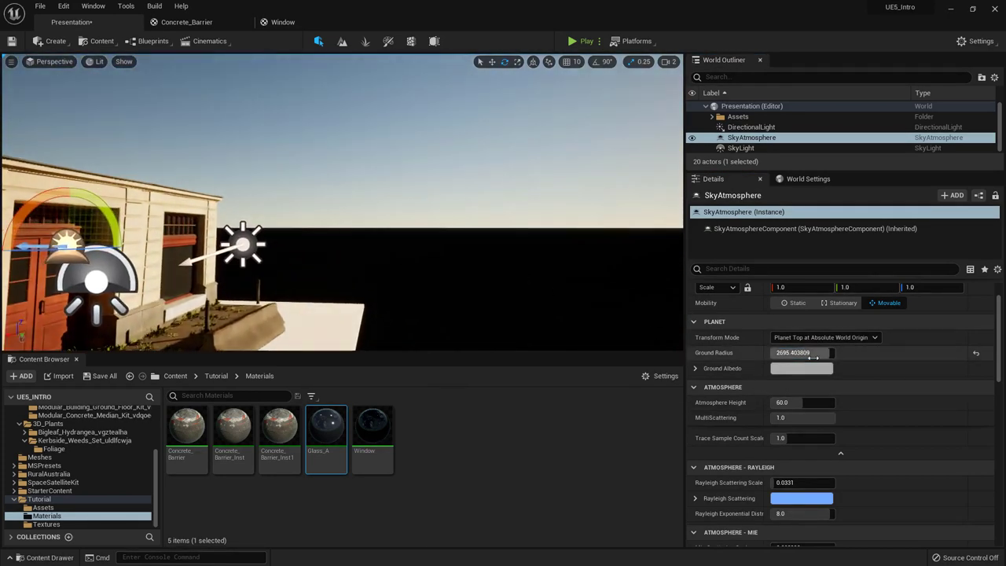
pyautogui.moveTo(802, 353)
pyautogui.mouseDown()
pyautogui.moveTo(778, 352)
pyautogui.moveTo(789, 352)
pyautogui.mouseUp()
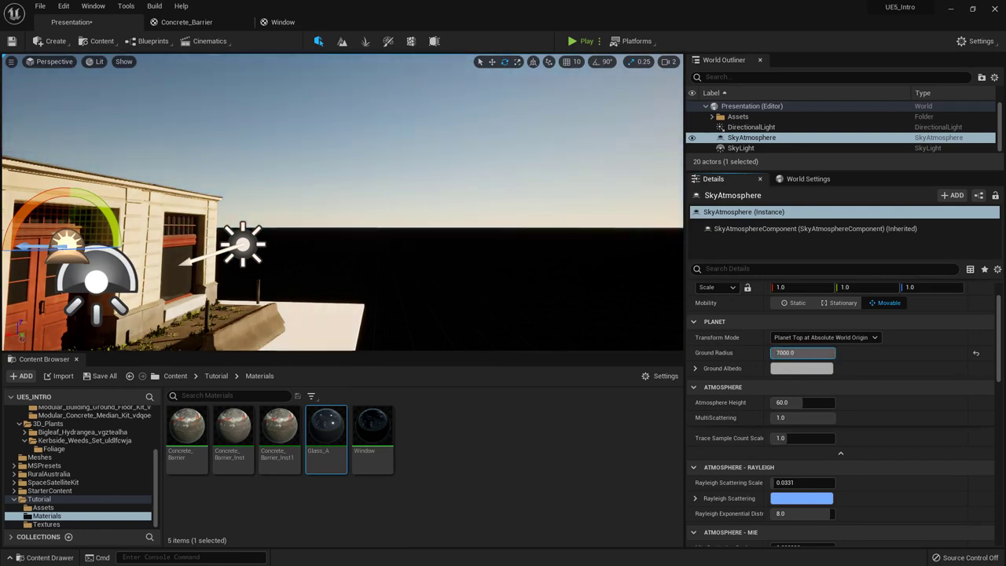
pyautogui.moveTo(648, 281); pyautogui.dragTo(526, 309, button='right')
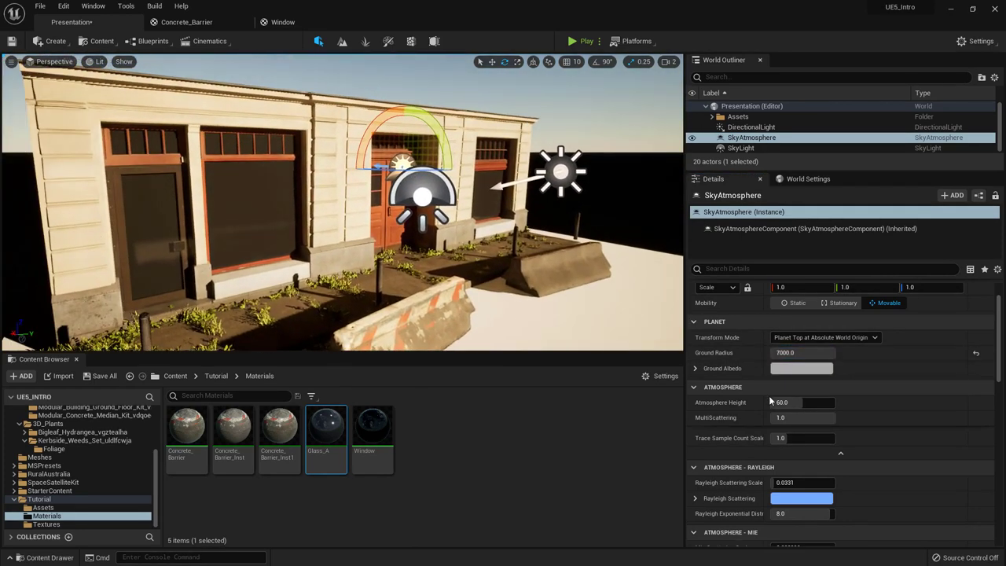
# - Set the Sky Atmosphere's atmosphere height to 200 and look over its remaining scattering and art direction settings
pyautogui.scroll(-2, 770, 402)
pyautogui.moveTo(794, 352); pyautogui.dragTo(782, 352)
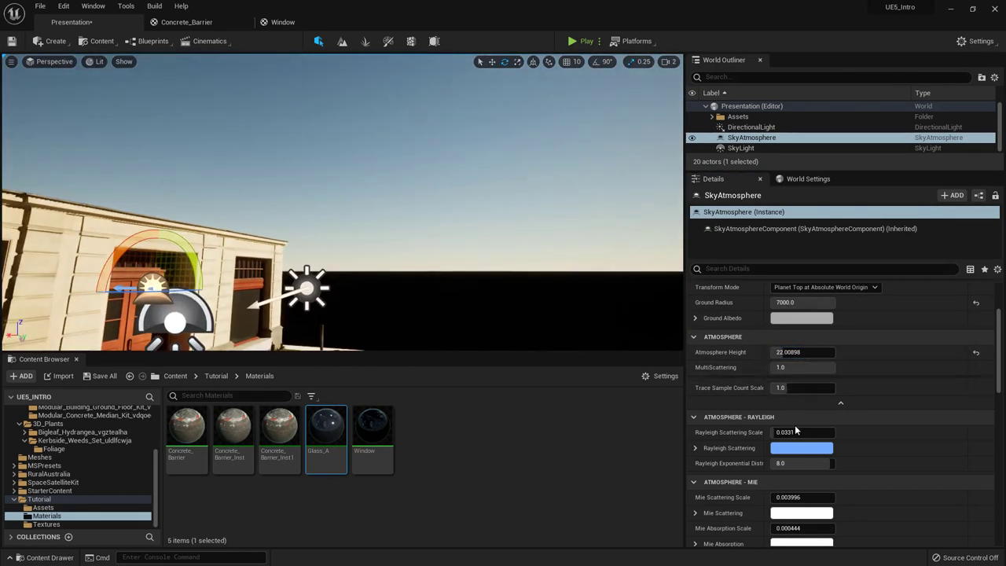
pyautogui.click(814, 355)
pyautogui.write('200')
pyautogui.press('Return')
pyautogui.moveTo(624, 278); pyautogui.dragTo(514, 326, button='right')
pyautogui.scroll(-8, 766, 429)
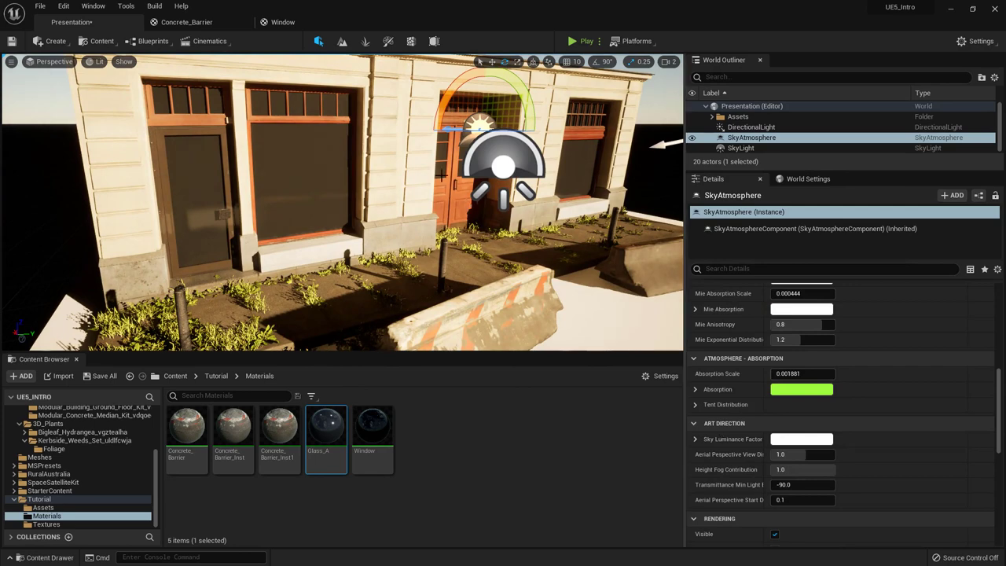
pyautogui.moveTo(437, 170); pyautogui.dragTo(489, 176, button='right')
# - Enable Real Time Capture on the Sky Light, comparing the scene's shadows with it off and on
pyautogui.click(738, 149)
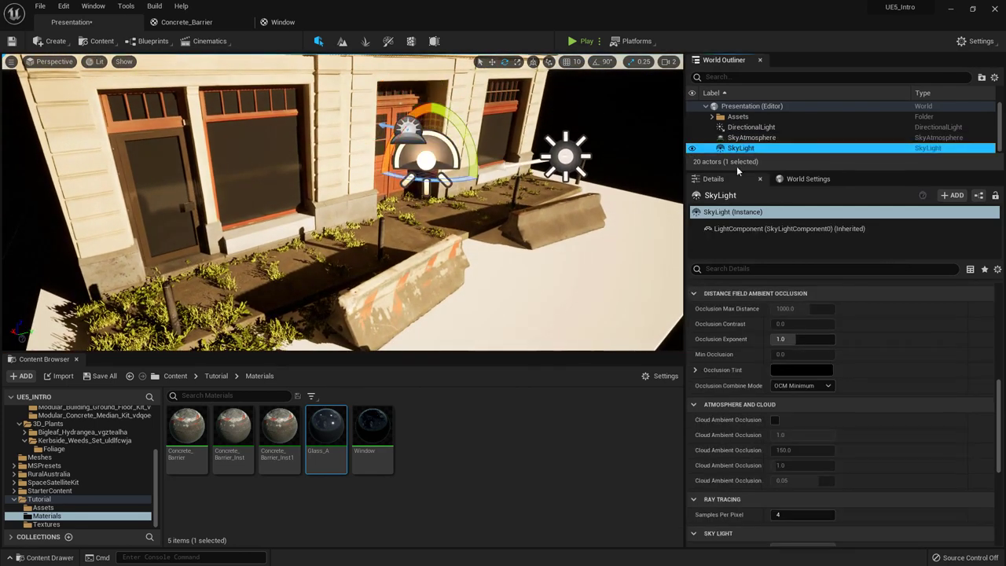
pyautogui.scroll(10, 742, 397)
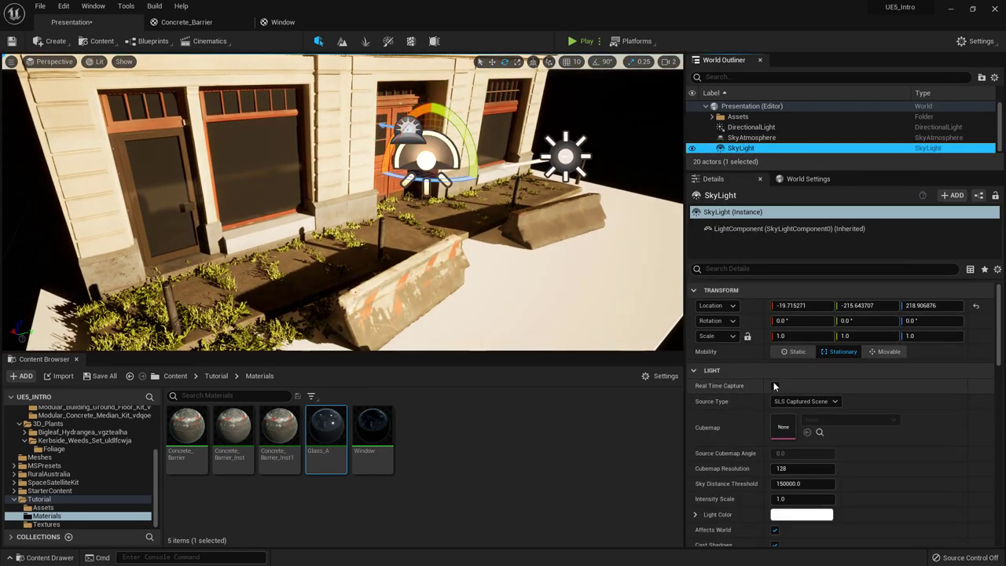
pyautogui.click(774, 386)
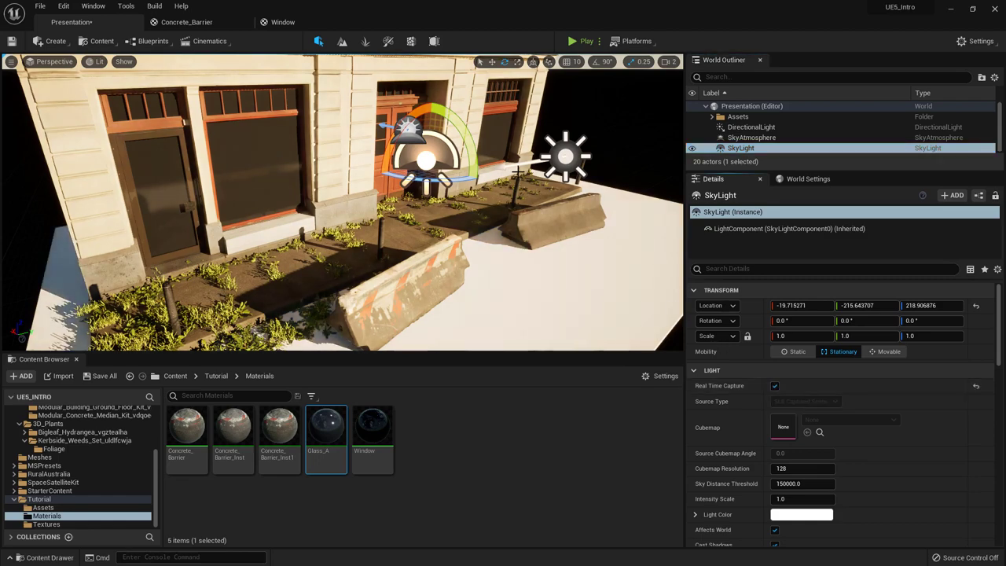
pyautogui.moveTo(343, 203); pyautogui.dragTo(326, 250, button='right')
pyautogui.press('w')
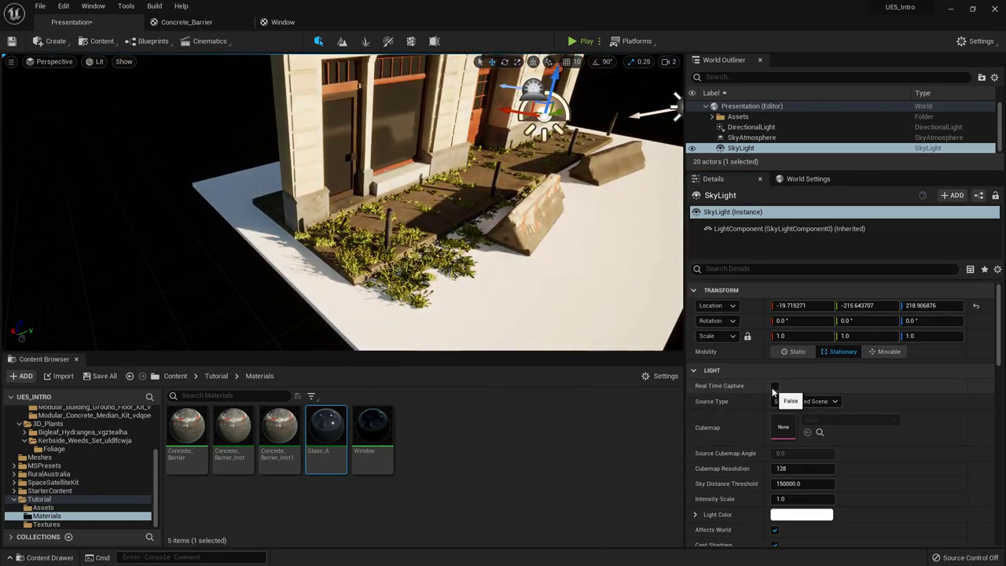
pyautogui.moveTo(503, 259); pyautogui.dragTo(421, 234, button='right')
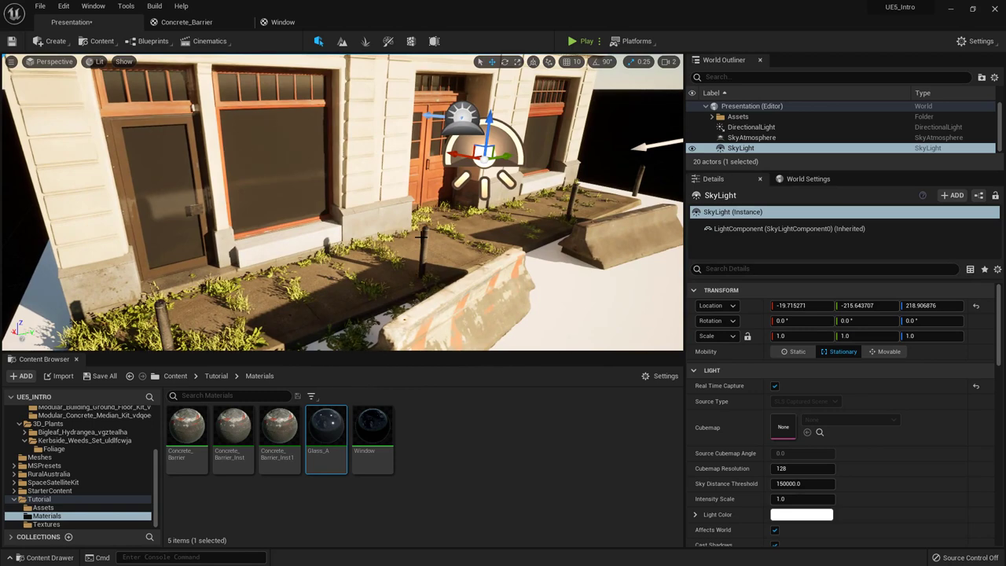
pyautogui.moveTo(486, 188); pyautogui.dragTo(410, 161, button='right')
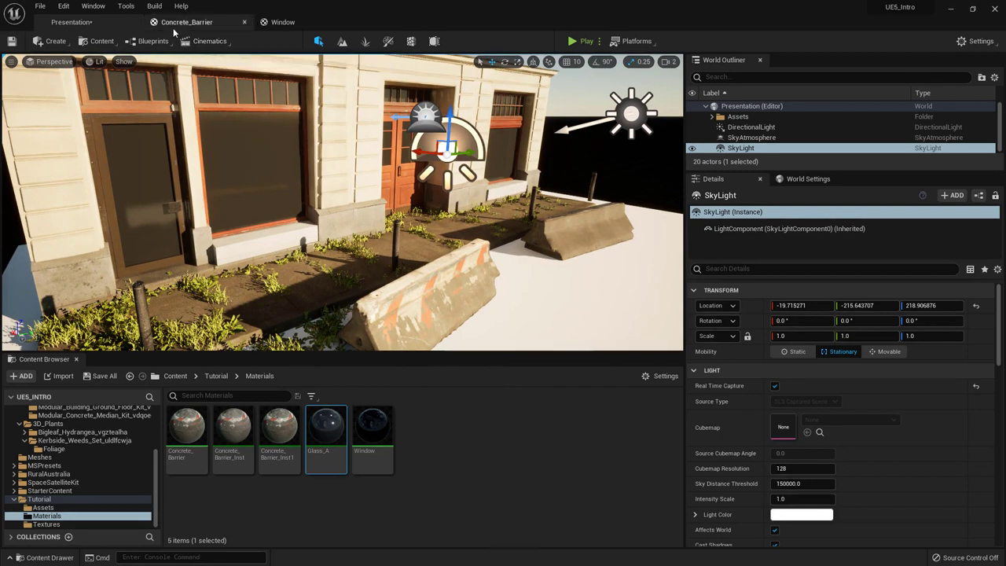
# - Add a Volumetric Cloud to the scene and check the clouds above the building
pyautogui.click(71, 44)
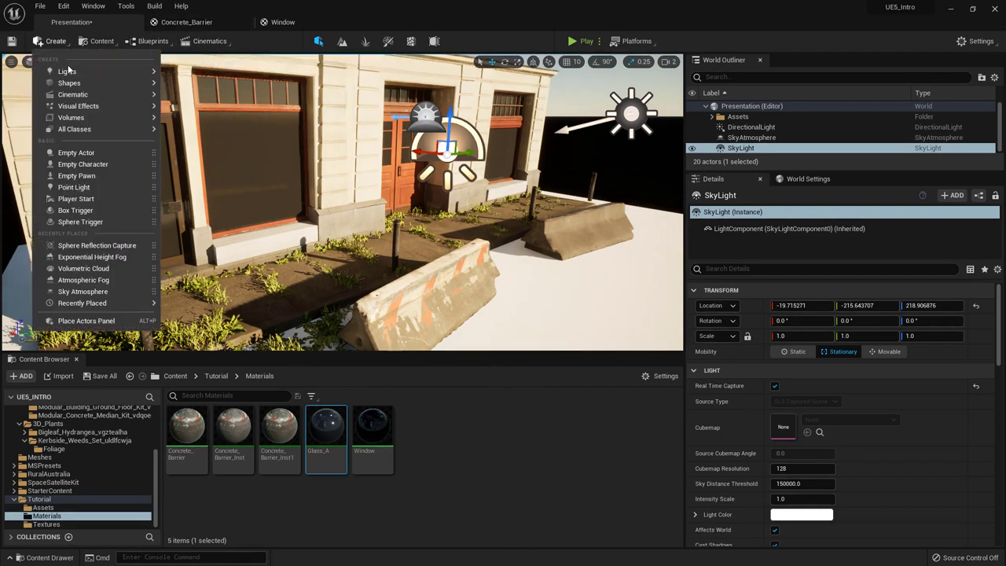
pyautogui.moveTo(92, 77)
pyautogui.moveTo(102, 110)
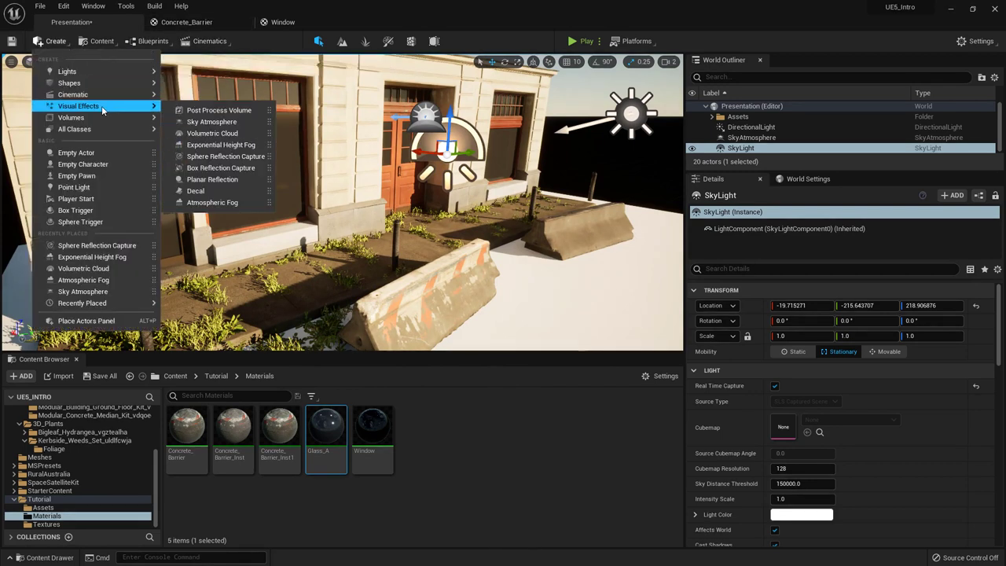
pyautogui.click(205, 133)
pyautogui.moveTo(330, 204); pyautogui.dragTo(265, 144, button='right')
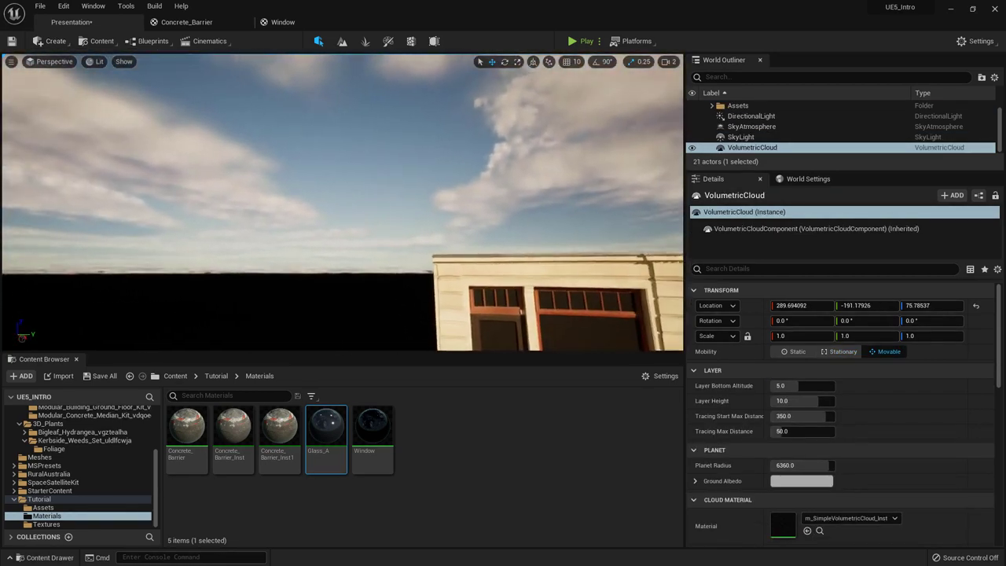
pyautogui.moveTo(161, 122); pyautogui.dragTo(200, 108, button='right')
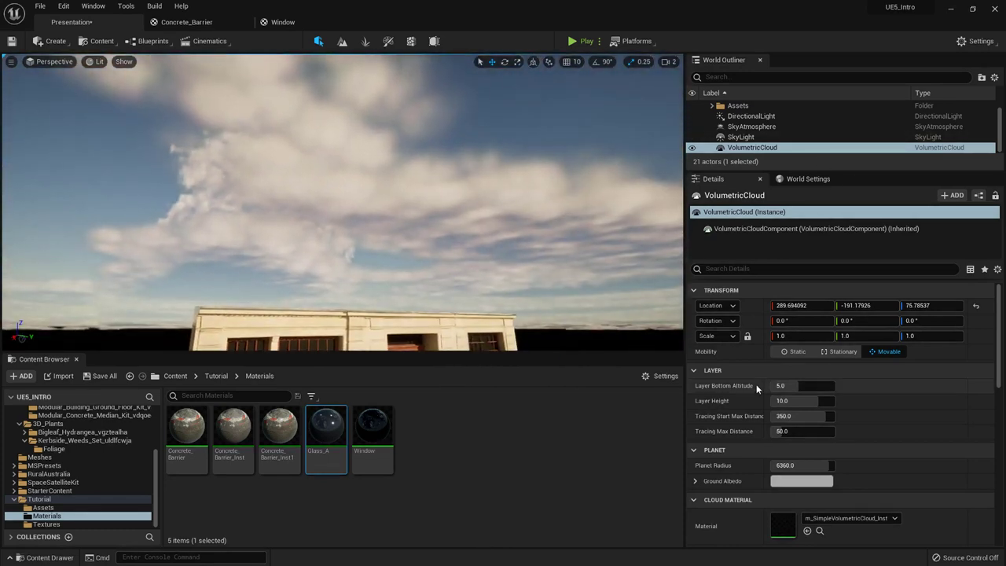
# - Set the Volumetric Cloud's layer bottom altitude to about 6.46 and its layer height to about 9.93
pyautogui.moveTo(801, 389)
pyautogui.mouseDown()
pyautogui.moveTo(841, 388)
pyautogui.moveTo(766, 401)
pyautogui.moveTo(798, 401)
pyautogui.mouseUp()
pyautogui.moveTo(393, 220); pyautogui.dragTo(373, 279, button='right')
pyautogui.moveTo(516, 172); pyautogui.dragTo(516, 155, button='right')
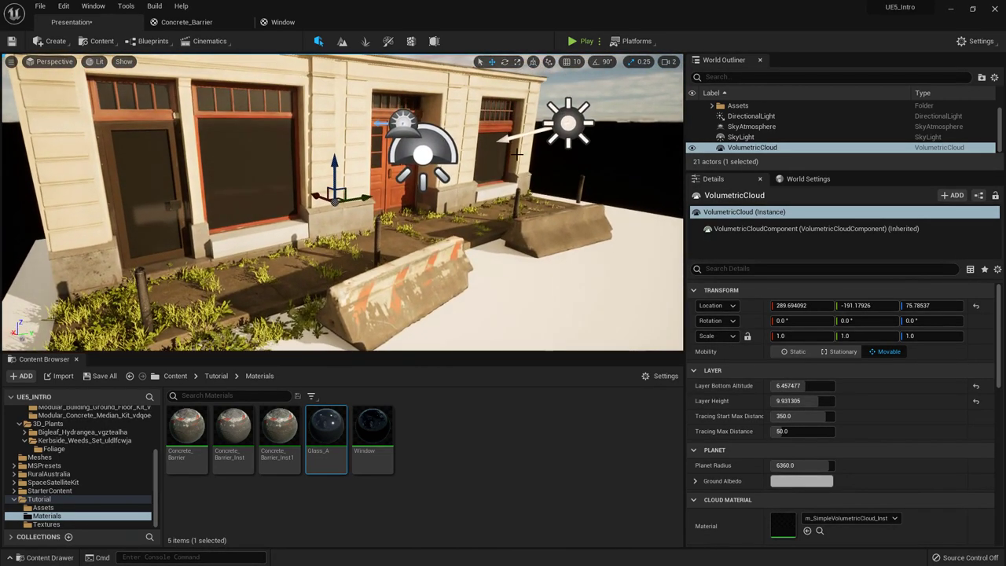
# - Add an Exponential Height Fog to the scene and check how it fills the horizon and ground
pyautogui.click(60, 43)
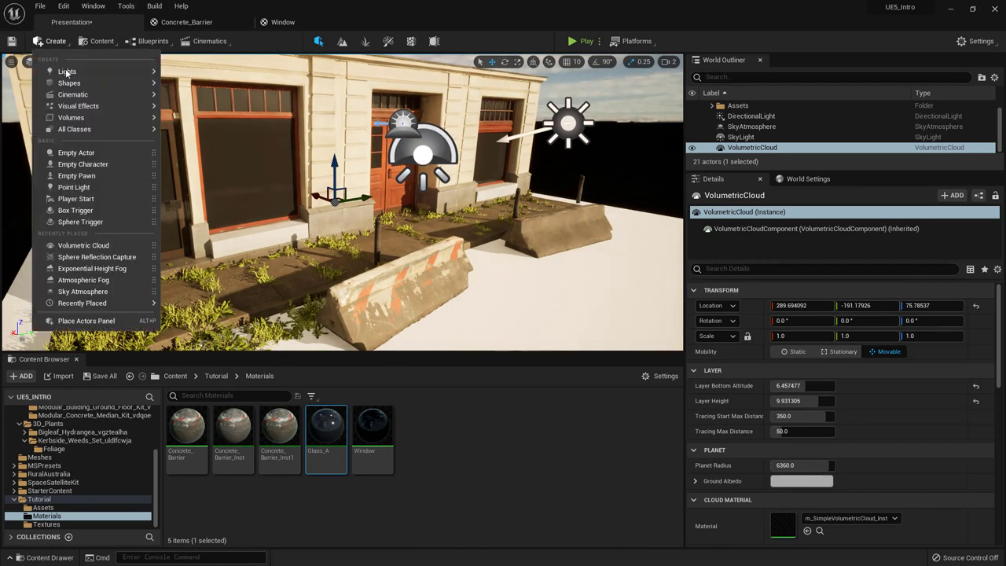
pyautogui.moveTo(102, 78)
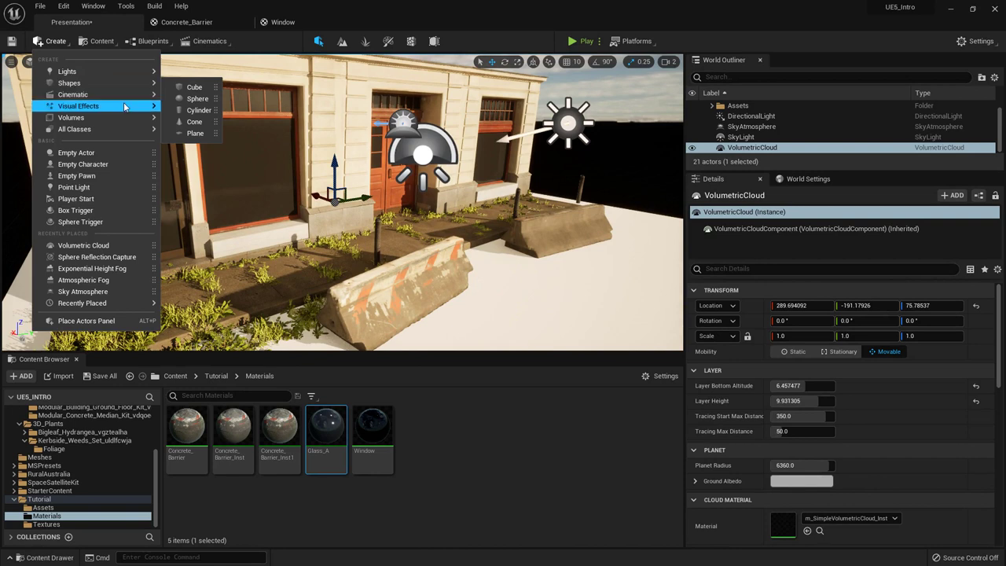
pyautogui.moveTo(124, 107)
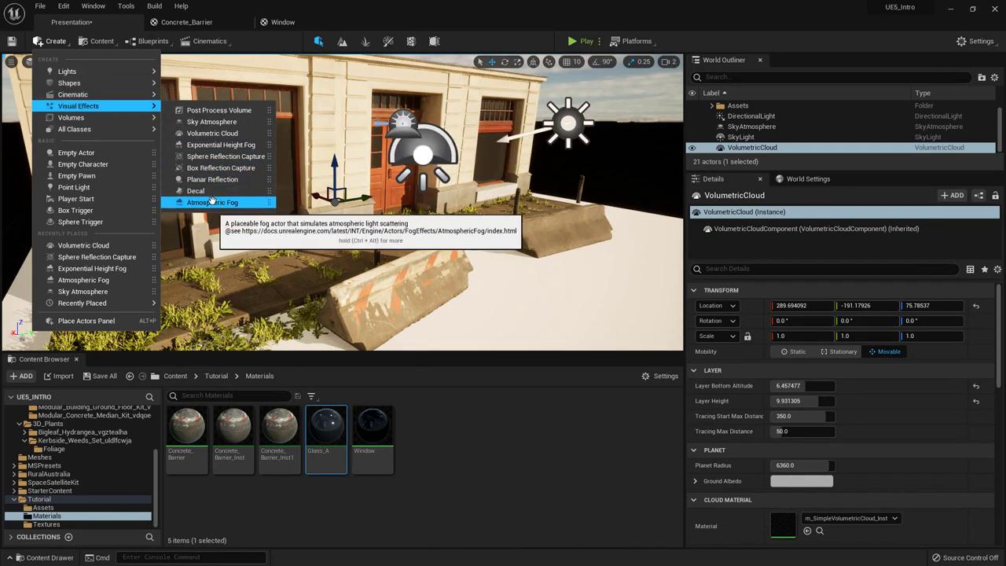
pyautogui.click(223, 146)
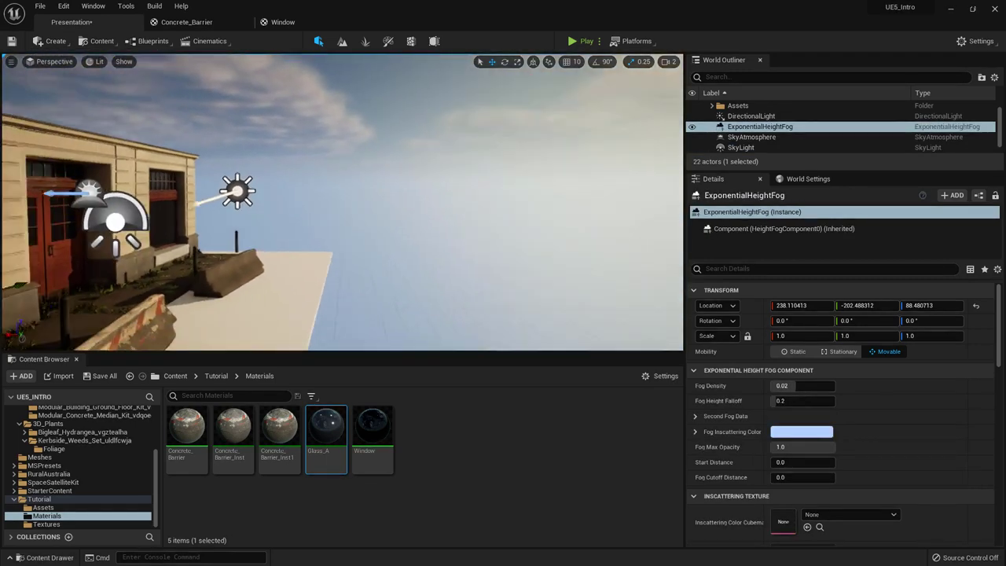
pyautogui.moveTo(342, 202); pyautogui.dragTo(145, 275, button='right')
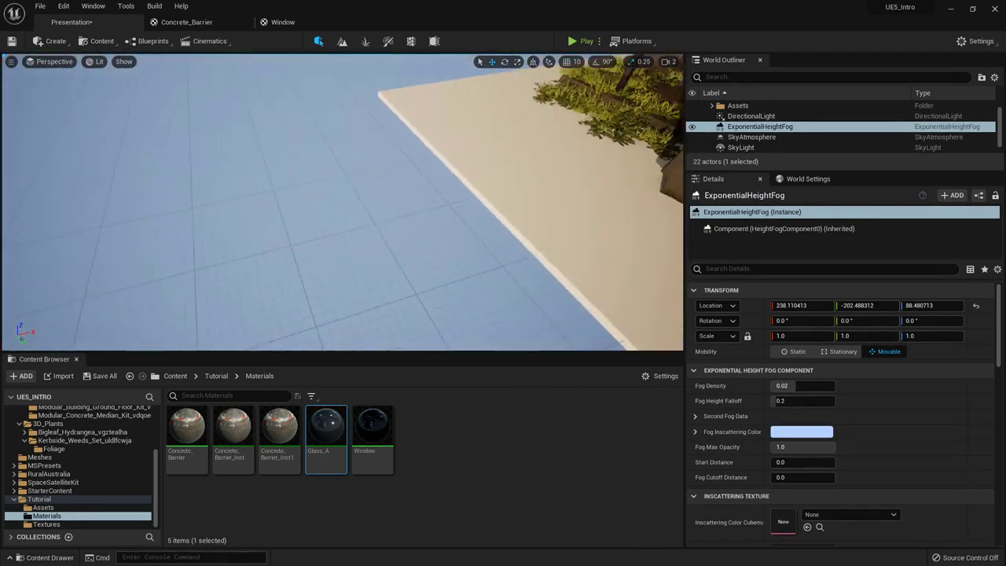
pyautogui.moveTo(463, 169); pyautogui.dragTo(585, 70, button='right')
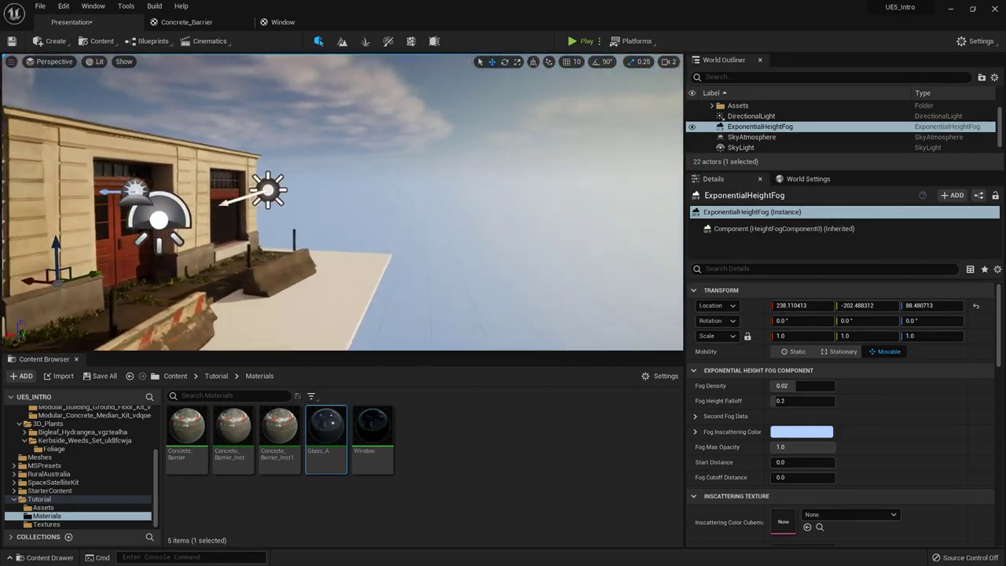
# - Set the height fog's density to 0.05
pyautogui.moveTo(513, 208); pyautogui.dragTo(402, 287, button='right')
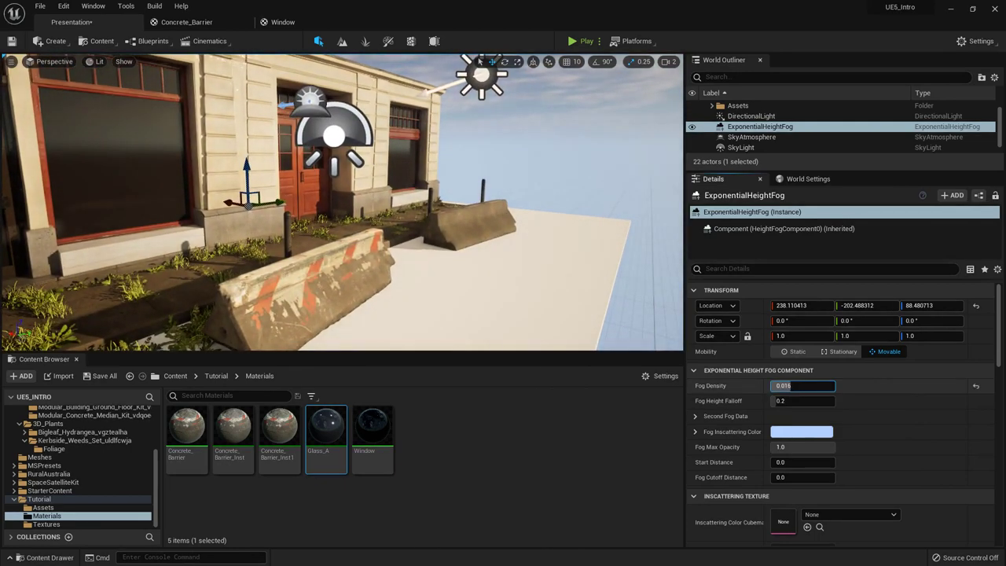
pyautogui.press('BackSpace')
pyautogui.press('Return')
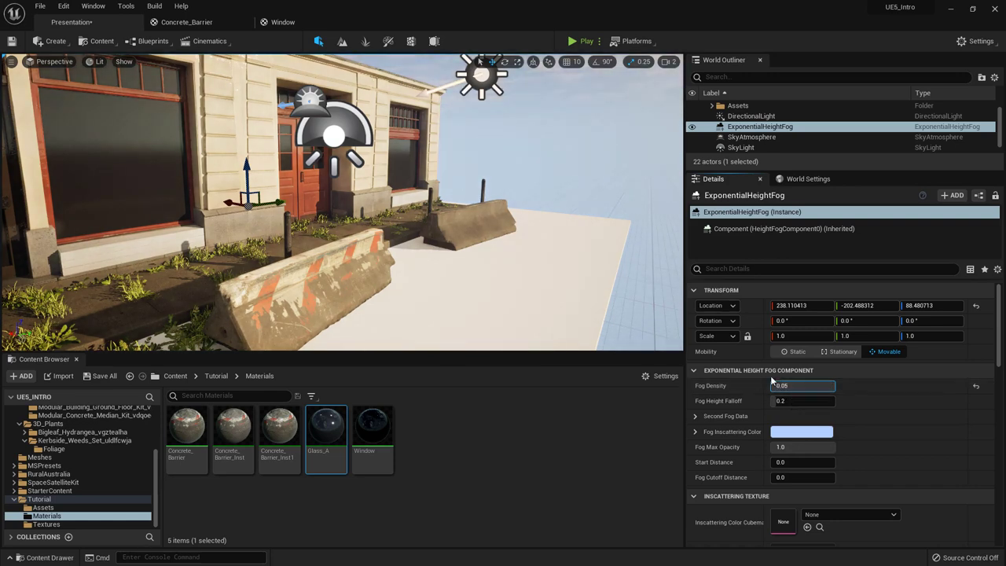
# - Raise the height fog's start distance to about 2480 and view the scene from far away
pyautogui.moveTo(621, 292); pyautogui.dragTo(588, 294, button='right')
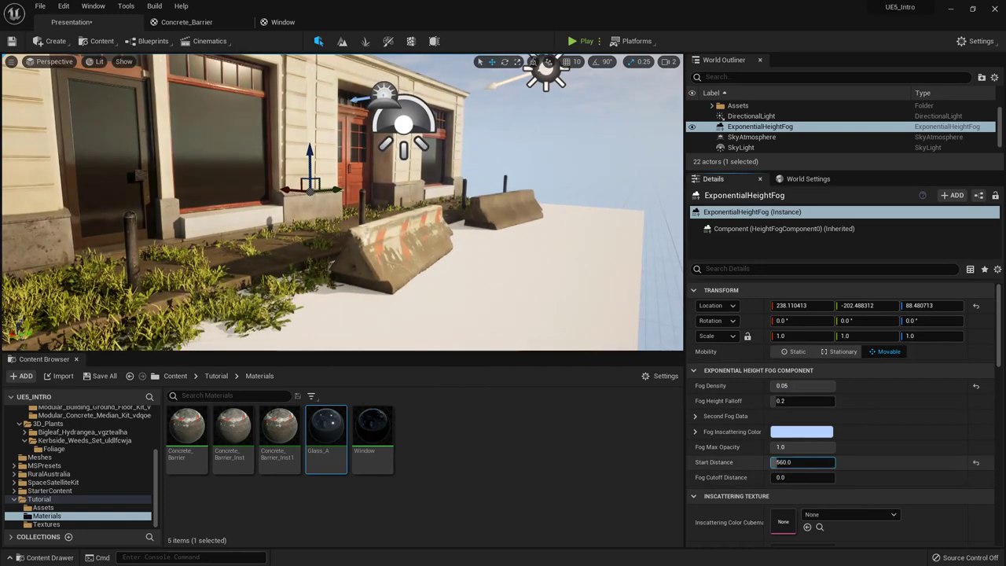
pyautogui.moveTo(778, 463); pyautogui.dragTo(771, 462)
pyautogui.press('s')
pyautogui.moveTo(582, 287); pyautogui.dragTo(556, 288, button='right')
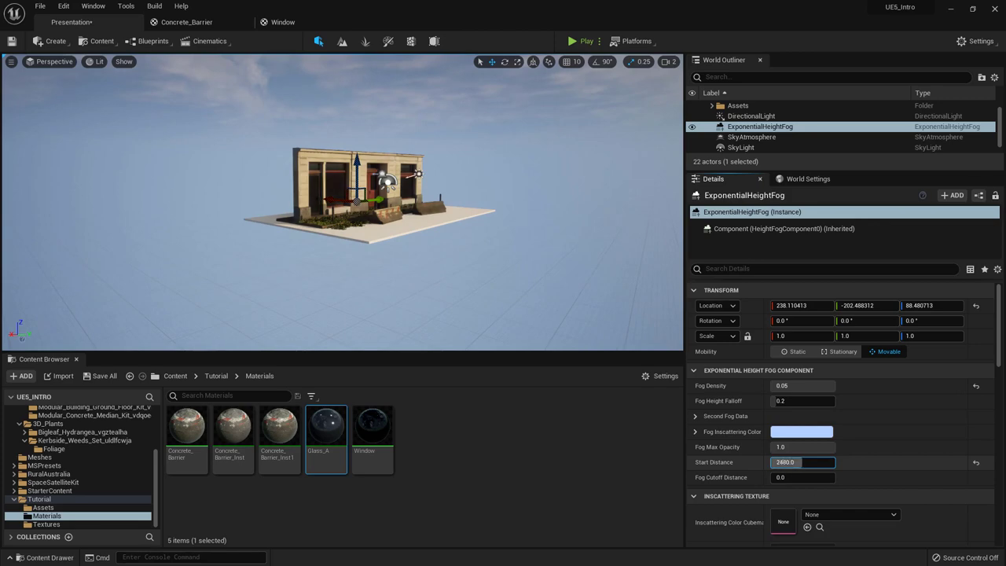
# - Try a height fog density of 1 and check how it covers the building up close
pyautogui.click(798, 386)
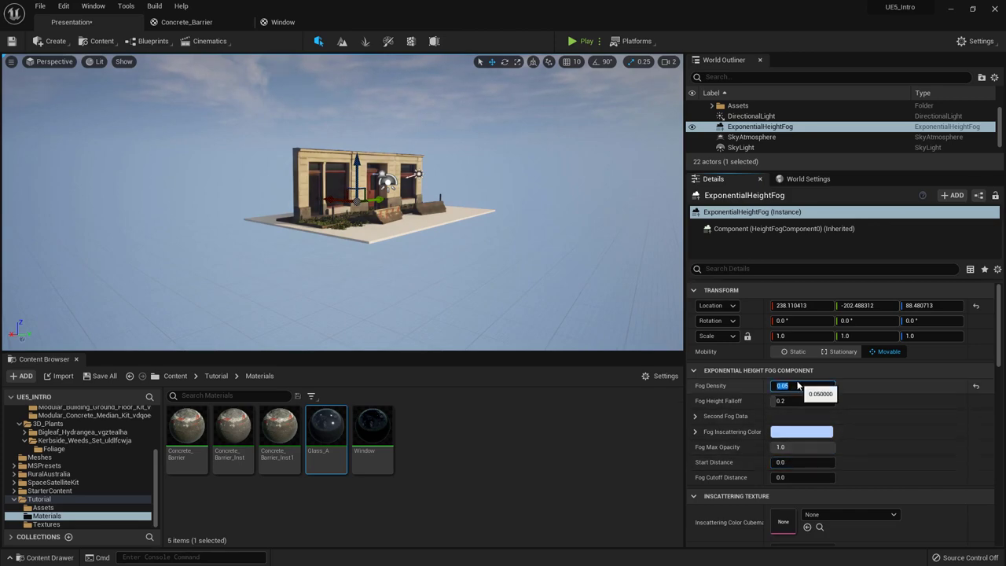
pyautogui.write('1')
pyautogui.press('Return')
pyautogui.press('w')
pyautogui.moveTo(526, 189); pyautogui.dragTo(526, 190, button='right')
pyautogui.press('s')
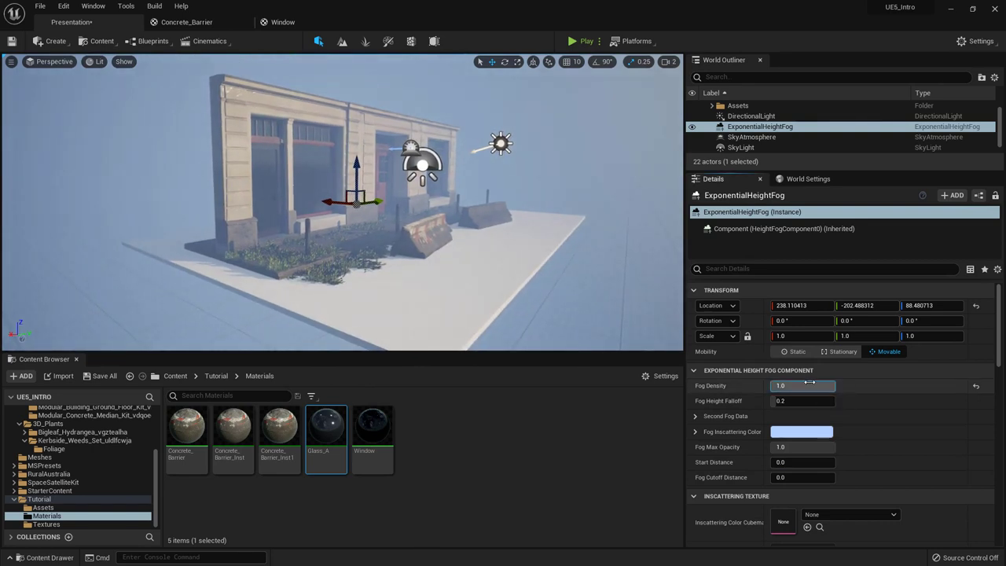
# - Try lower height fog densities of 0.05, 0.2 and 0.1 and compare them on the building
pyautogui.moveTo(808, 382); pyautogui.dragTo(778, 383)
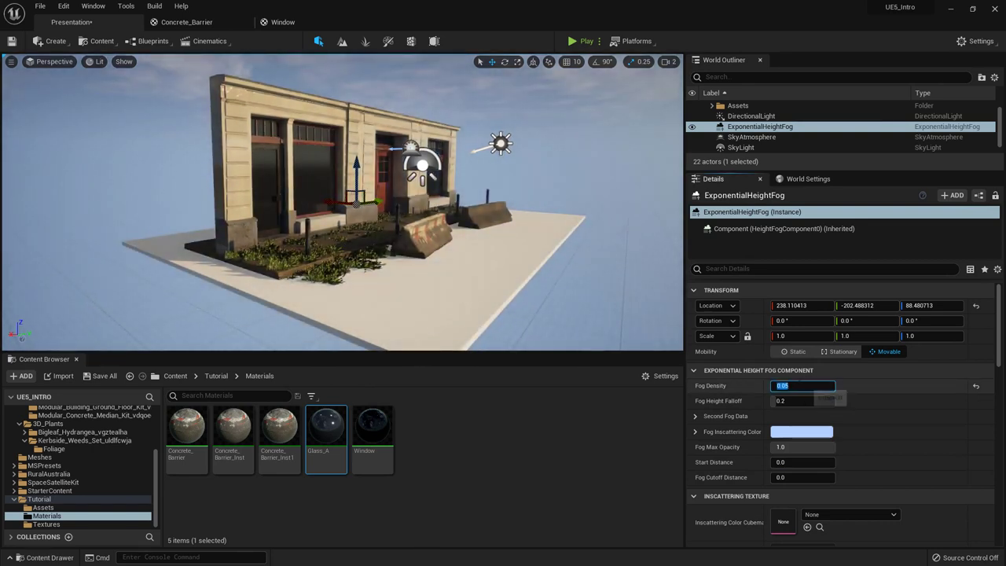
pyautogui.press('Return')
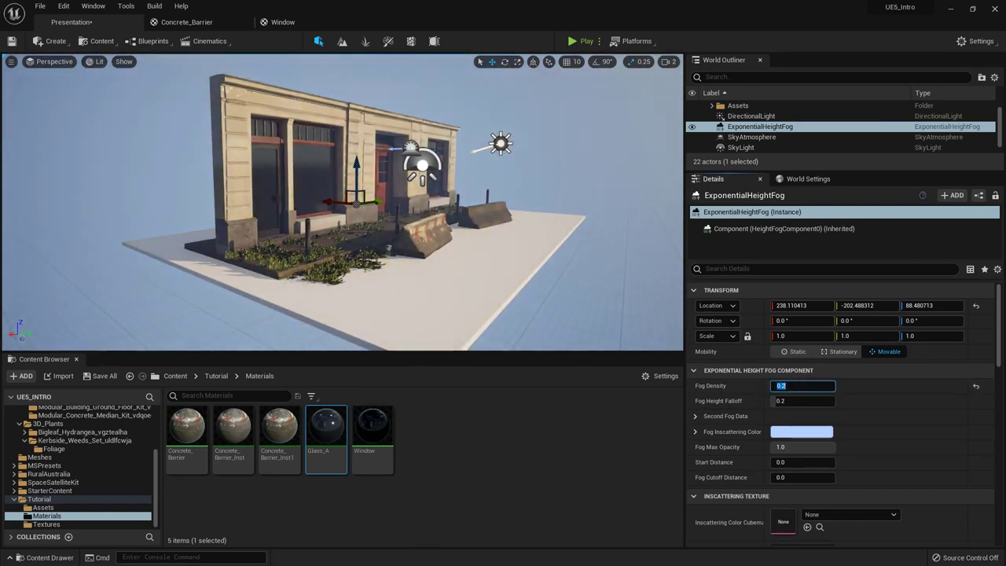
pyautogui.press('w')
pyautogui.moveTo(388, 249); pyautogui.dragTo(409, 250, button='right')
pyautogui.press('s')
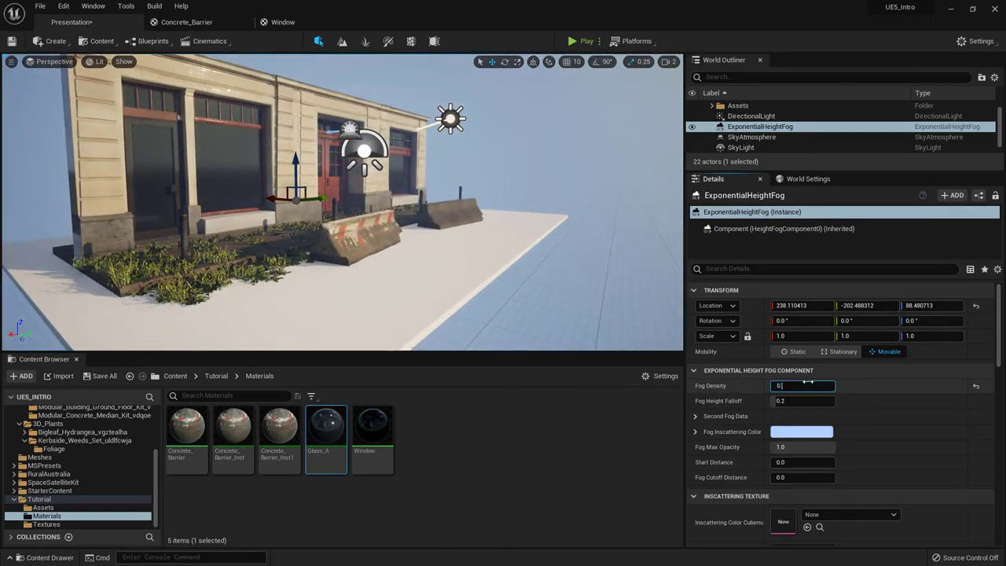
pyautogui.press('Return')
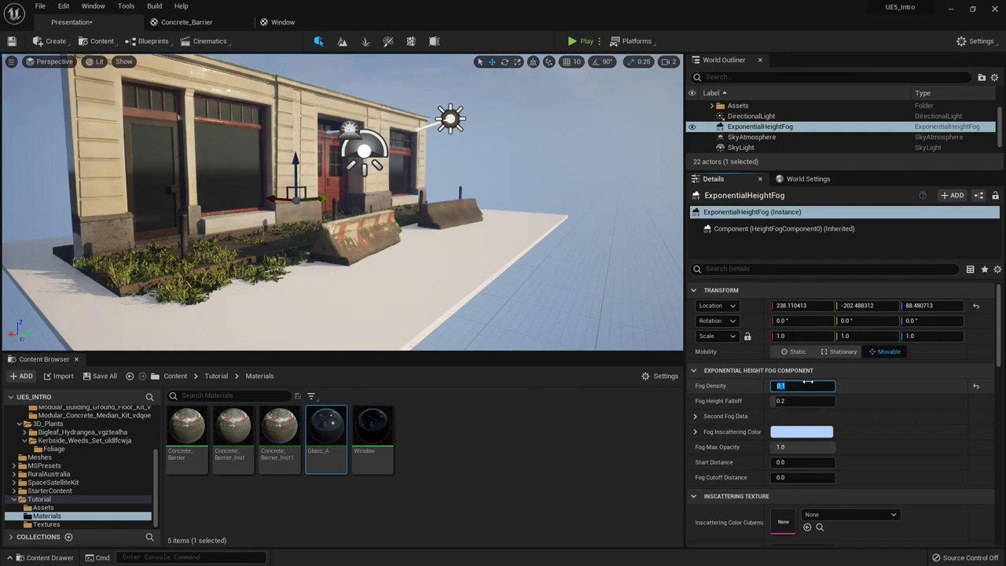
# - Set the height fog's density to 0.02 and look over the building facade
pyautogui.write('0.02')
pyautogui.press('Return')
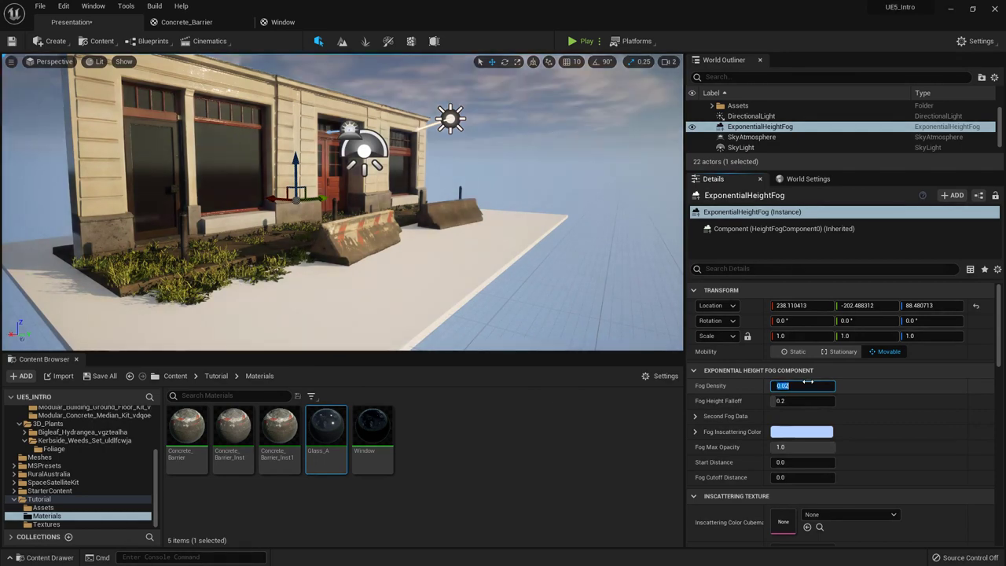
pyautogui.moveTo(449, 185); pyautogui.dragTo(338, 188, button='right')
pyautogui.moveTo(423, 147)
pyautogui.mouseDown(button='right')
pyautogui.moveTo(330, 153)
pyautogui.moveTo(423, 147)
pyautogui.mouseUp(button='right')
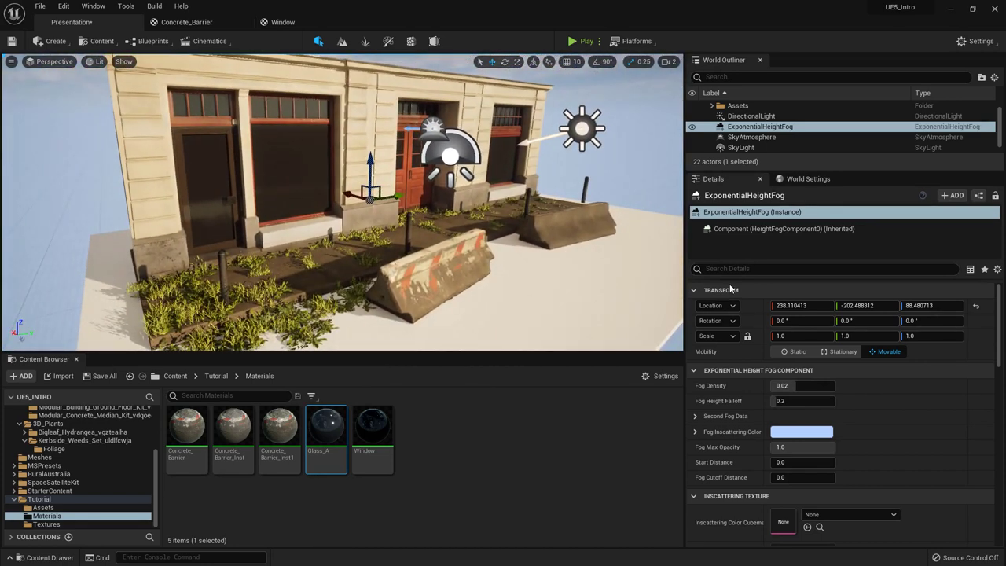
# - Change the height fog's inscattering color to a paler blue with saturation about 0.35
pyautogui.scroll(-3, 730, 289)
pyautogui.scroll(2, 755, 357)
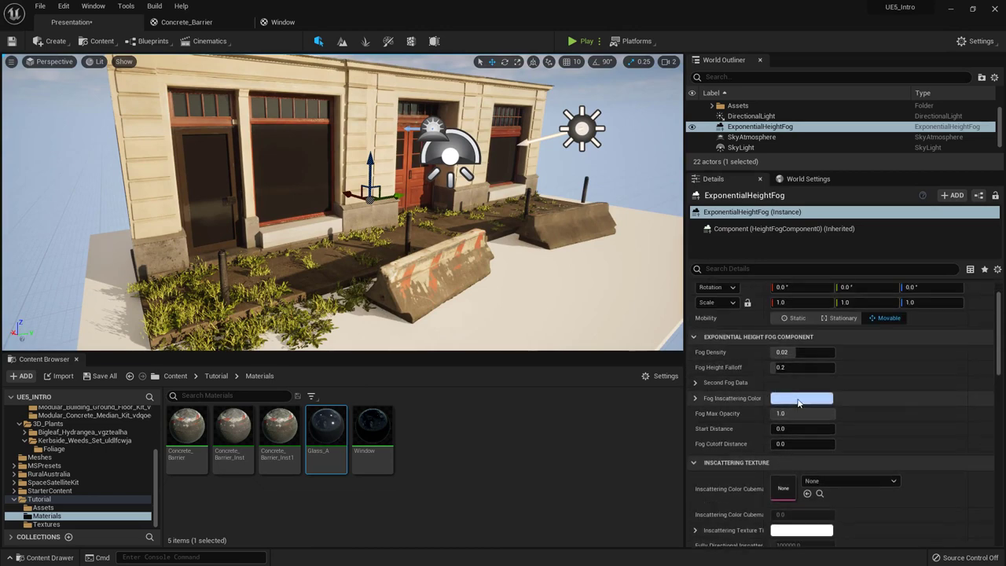
pyautogui.click(800, 398)
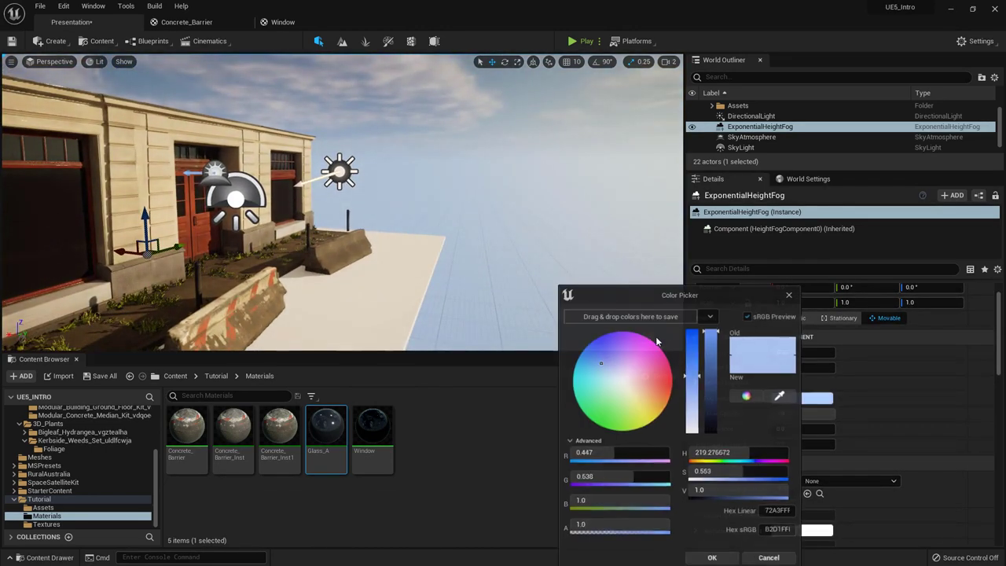
pyautogui.moveTo(691, 376); pyautogui.dragTo(692, 408)
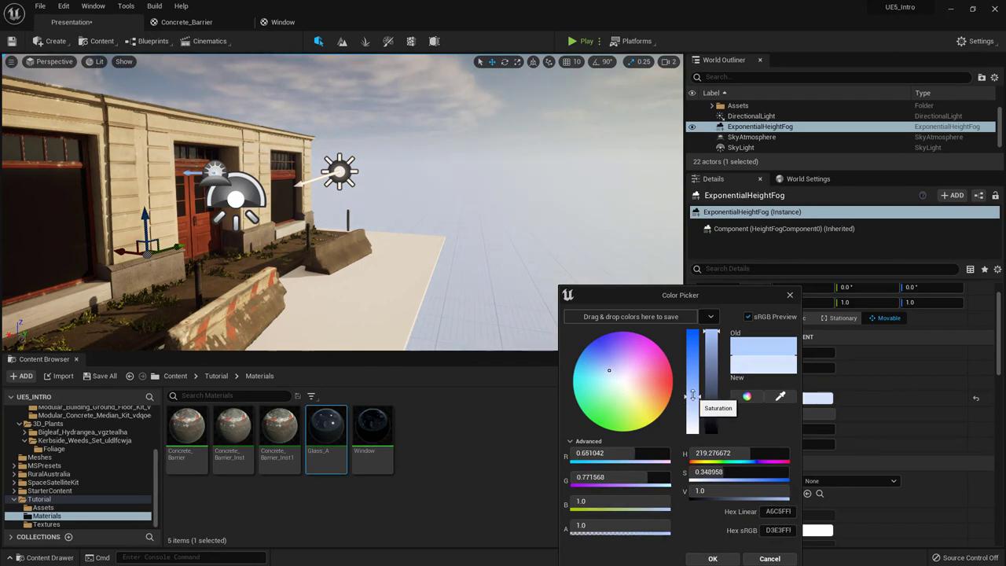
pyautogui.click(712, 558)
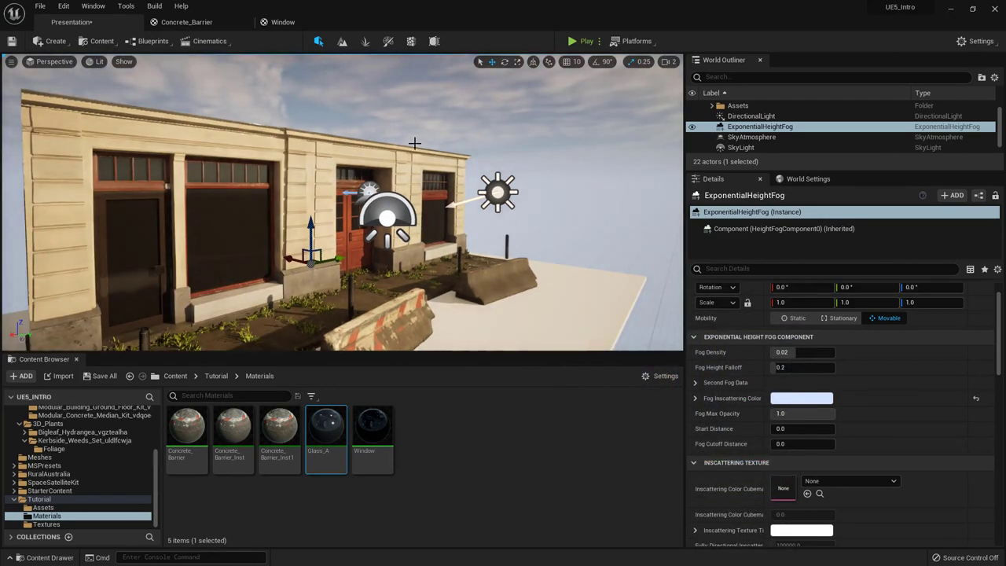
pyautogui.moveTo(415, 143); pyautogui.dragTo(412, 185, button='right')
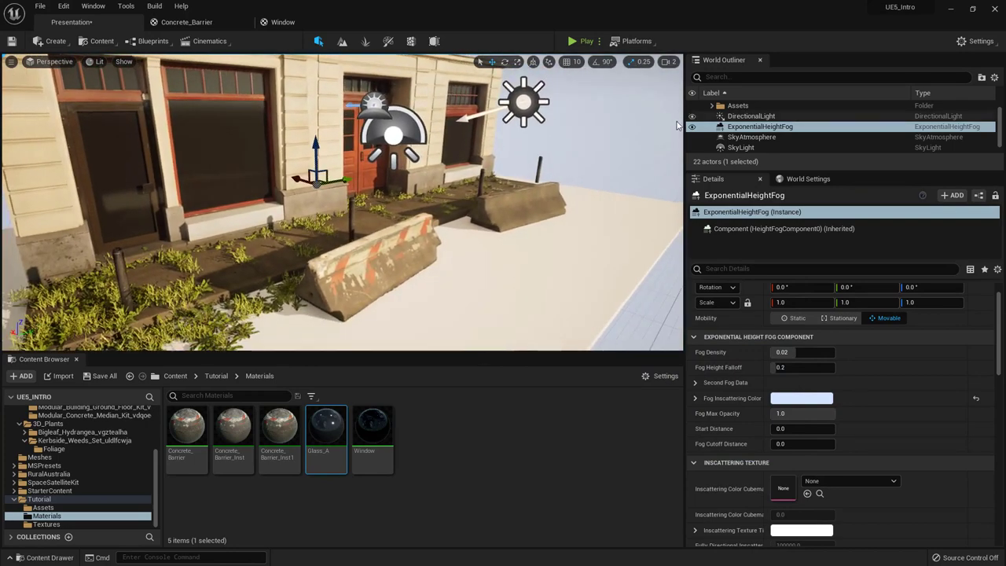
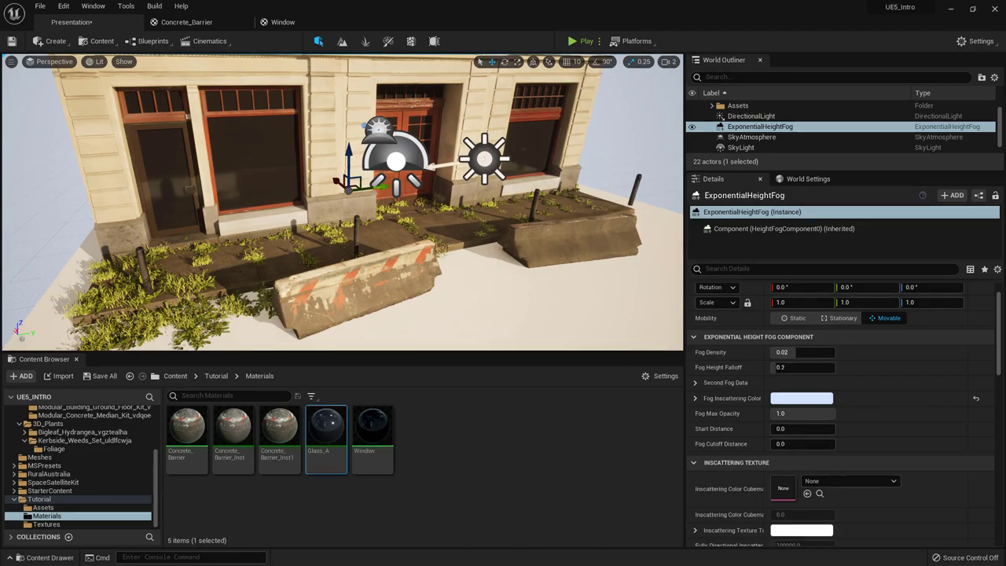
# - Add a Sphere Reflection Capture to the scene
pyautogui.press('w')
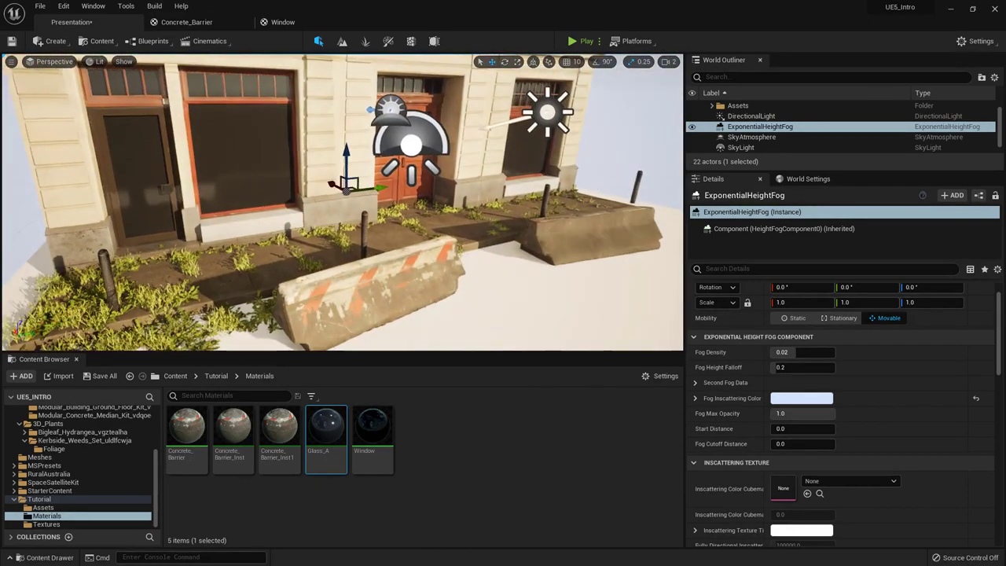
pyautogui.click(55, 42)
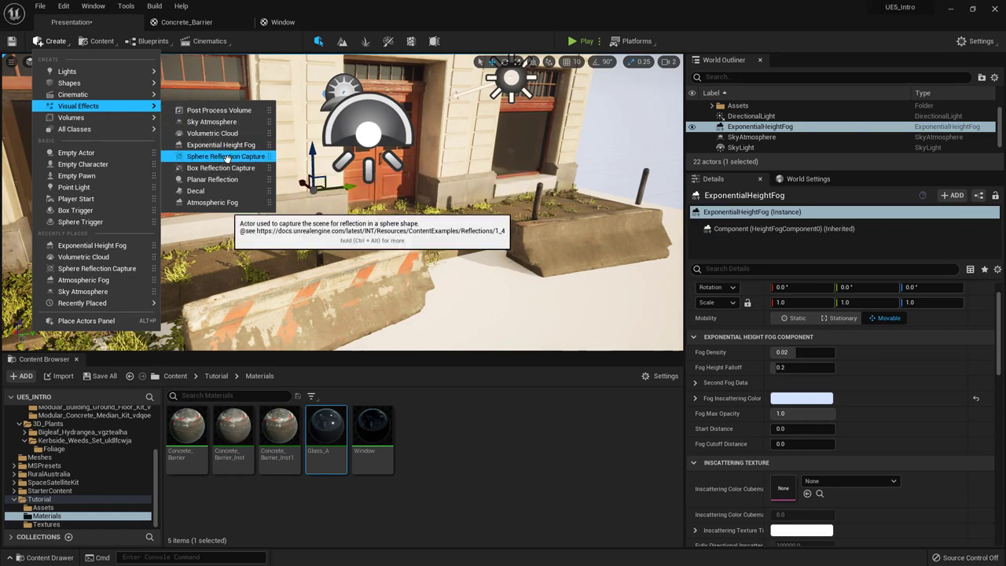
pyautogui.click(226, 157)
pyautogui.moveTo(226, 157); pyautogui.dragTo(226, 158, button='right')
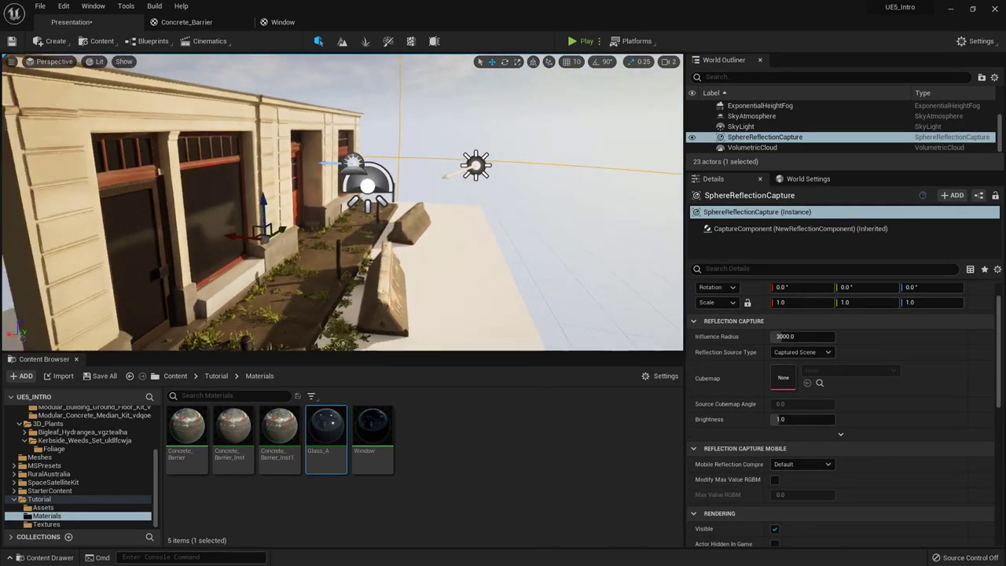
# - Move the sphere reflection capture in front of the building, to about X 31, Y -106, Z 185, and review its properties
pyautogui.moveTo(280, 232); pyautogui.dragTo(281, 232, button='right')
pyautogui.moveTo(430, 178); pyautogui.dragTo(453, 168, button='right')
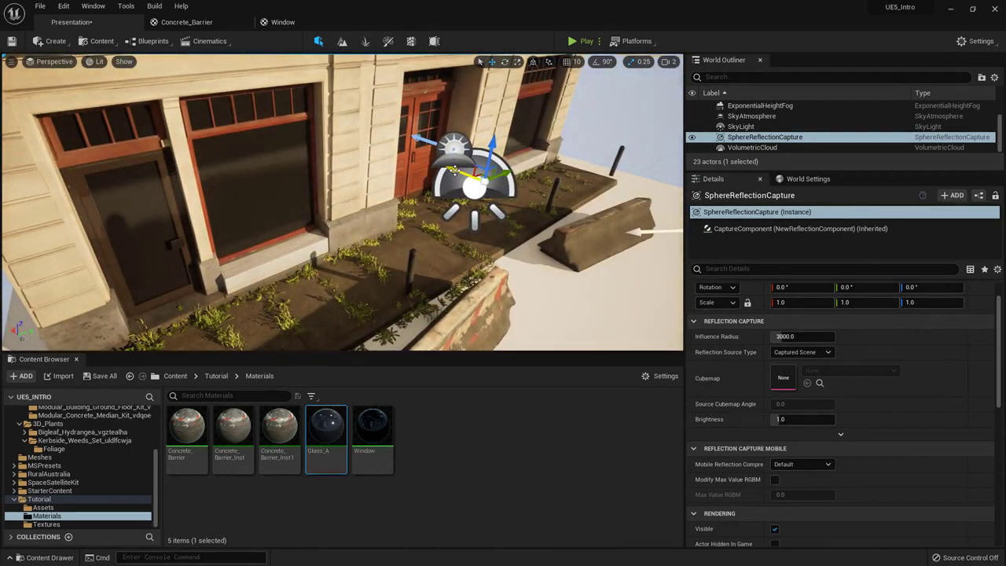
pyautogui.moveTo(221, 227); pyautogui.dragTo(221, 227, button='right')
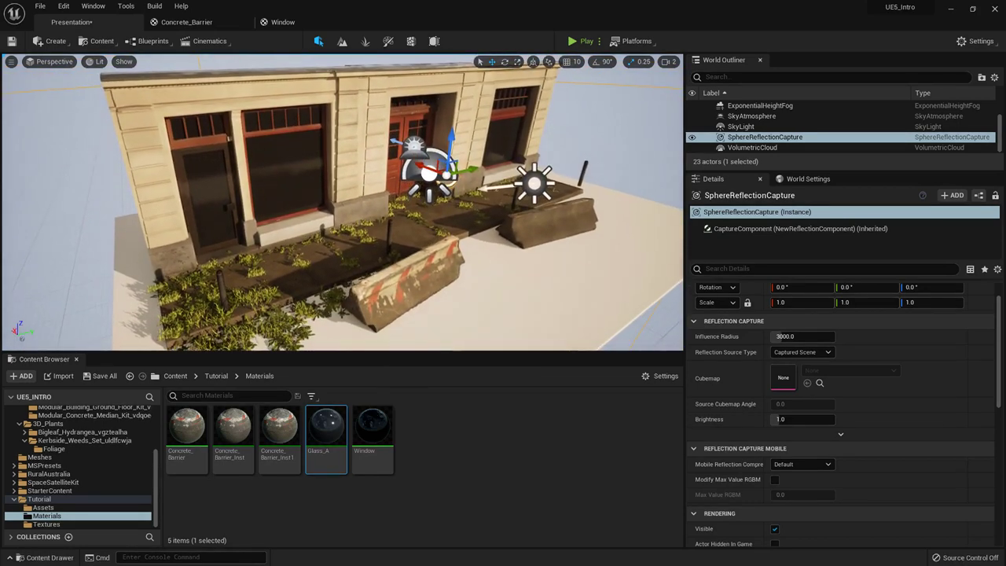
pyautogui.scroll(-6, 776, 438)
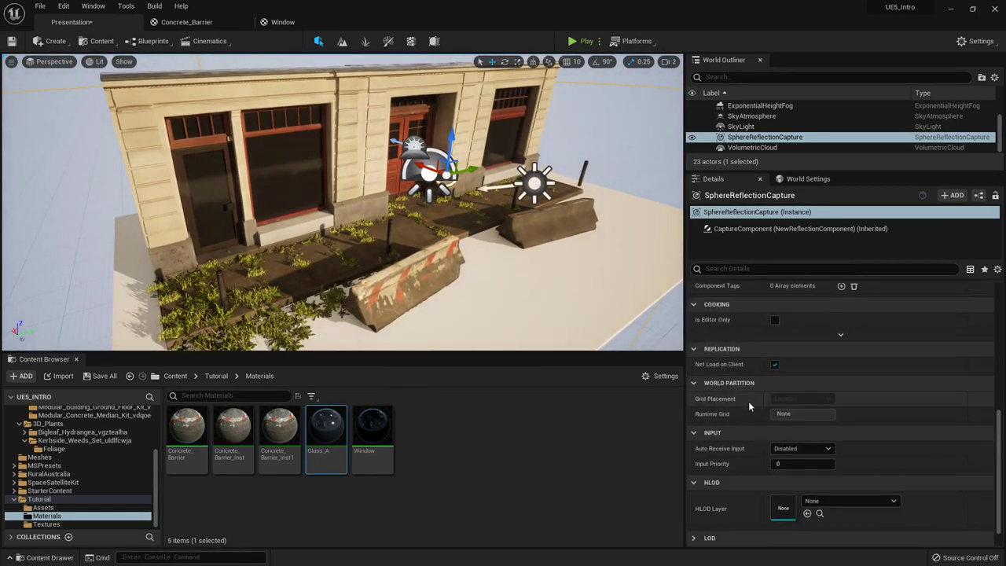
pyautogui.scroll(6, 750, 413)
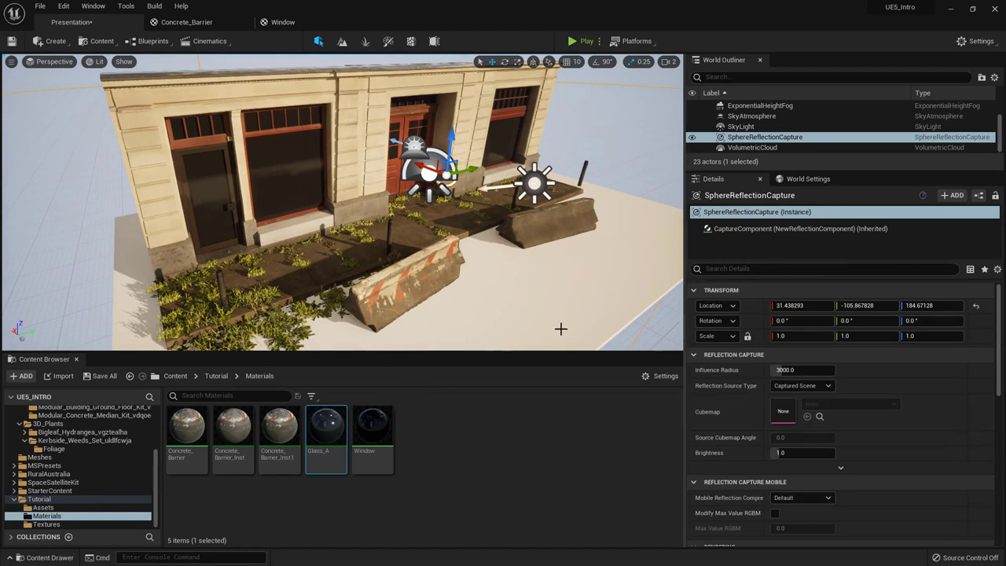
# - Build the reflection captures and inspect the building's windows and facade
pyautogui.click(154, 6)
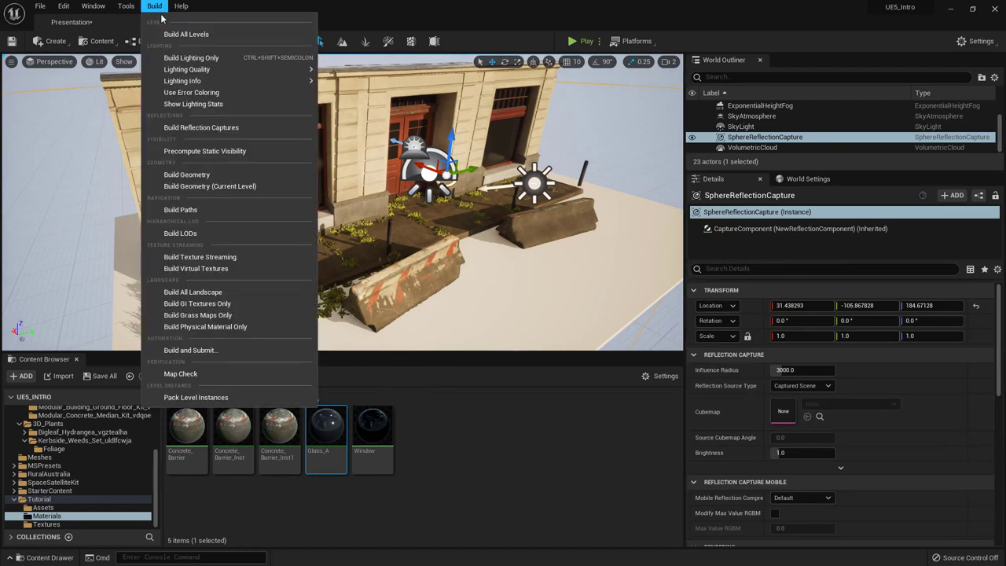
pyautogui.click(225, 127)
pyautogui.moveTo(380, 134)
pyautogui.mouseDown(button='right')
pyautogui.moveTo(349, 162)
pyautogui.moveTo(310, 169)
pyautogui.moveTo(389, 174)
pyautogui.moveTo(376, 130)
pyautogui.mouseUp(button='right')
pyautogui.press('w')
pyautogui.press('s')
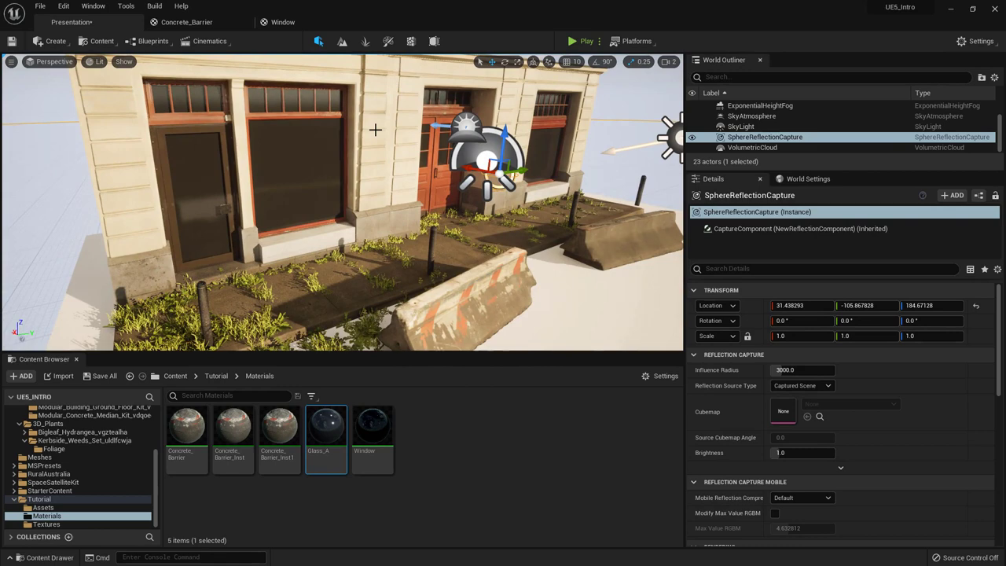
pyautogui.moveTo(385, 123); pyautogui.dragTo(373, 188)
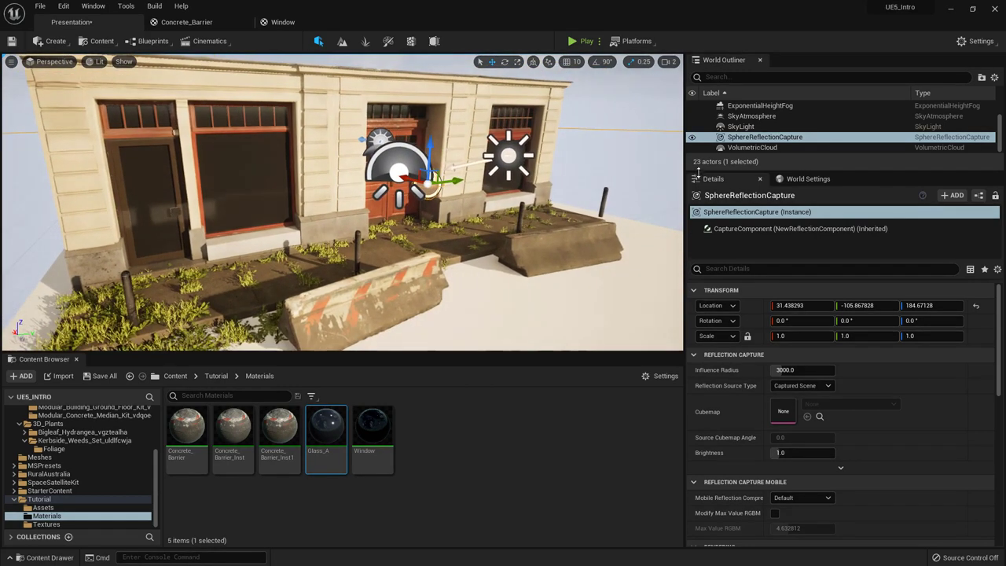
# - Enlarge the World Outliner to list all the lighting actors and select the SkyLight
pyautogui.moveTo(708, 172); pyautogui.dragTo(710, 283)
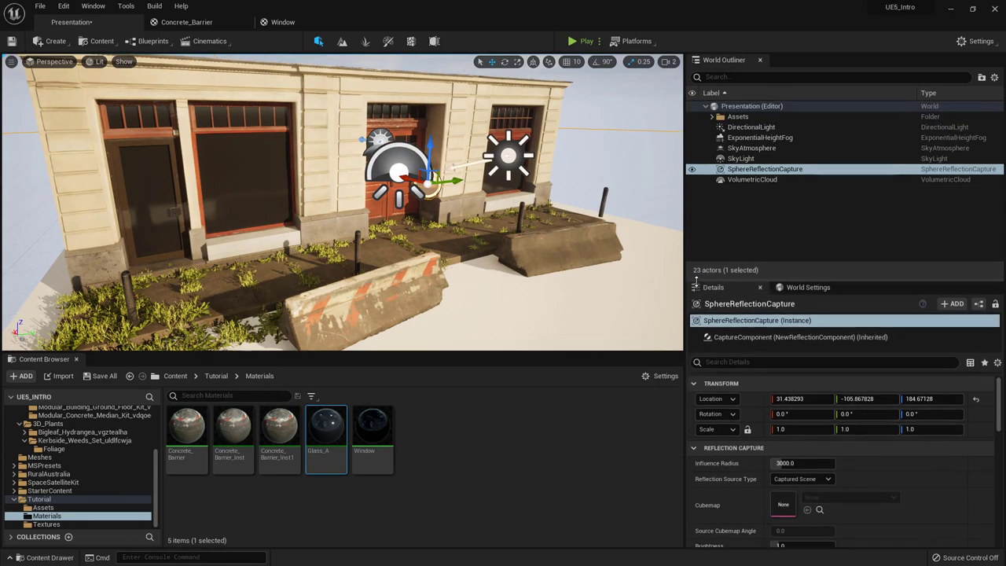
pyautogui.click(739, 179)
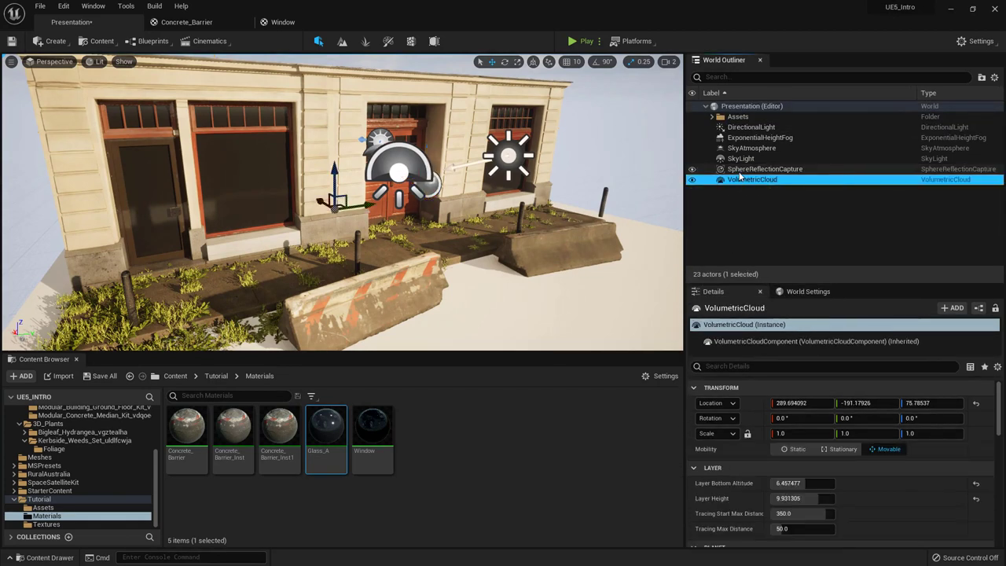
pyautogui.click(743, 169)
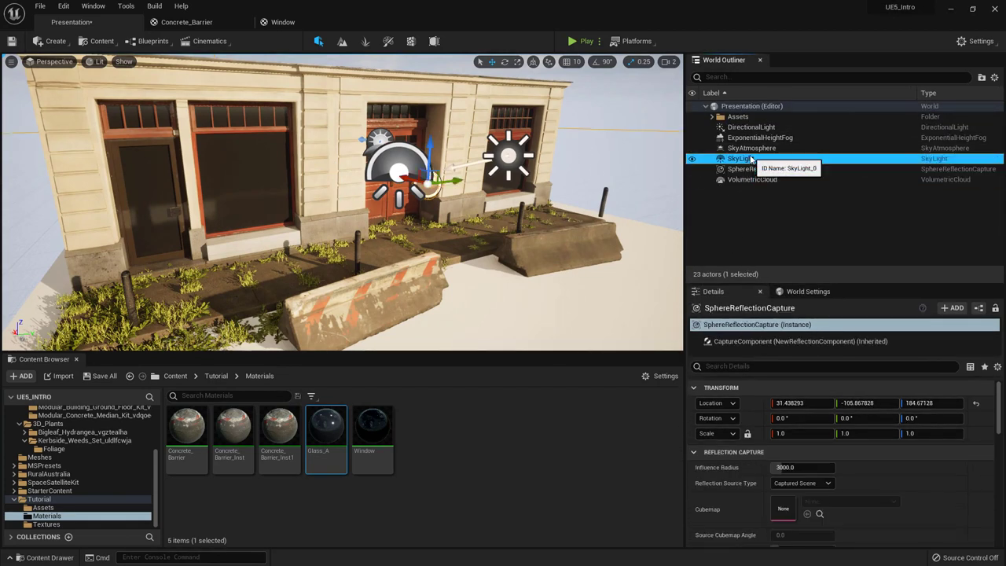
pyautogui.doubleClick(740, 158)
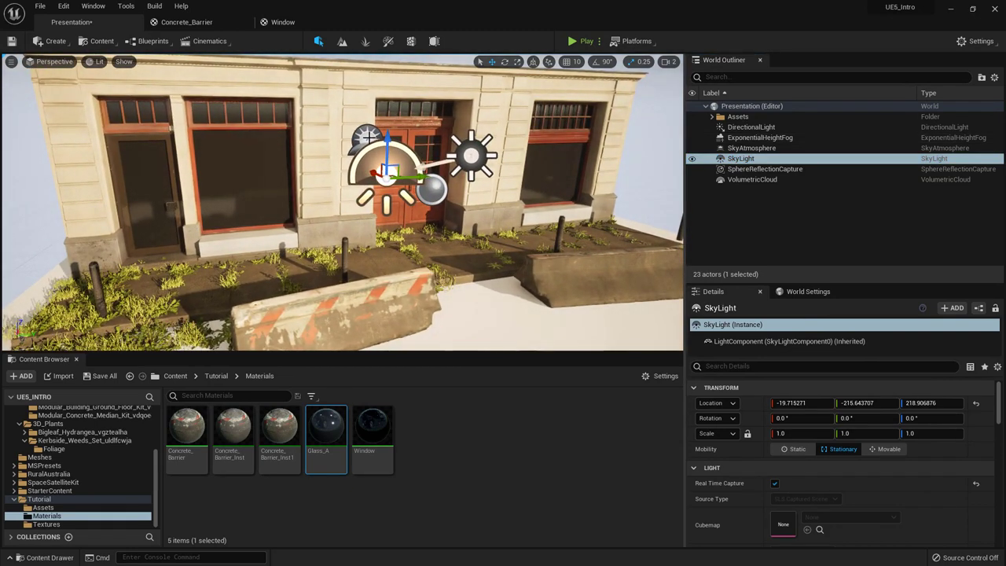
pyautogui.click(128, 63)
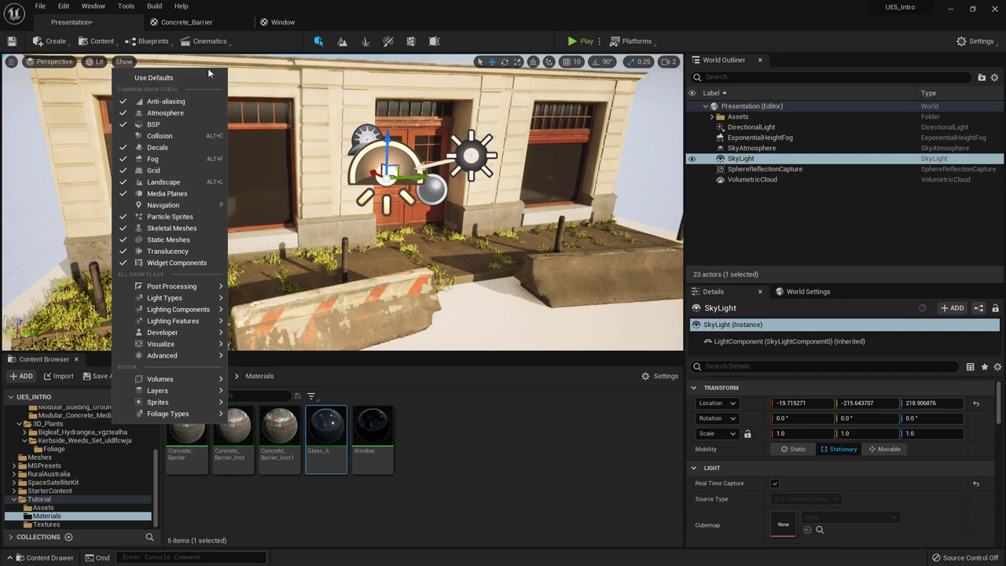
pyautogui.click(51, 69)
pyautogui.click(98, 62)
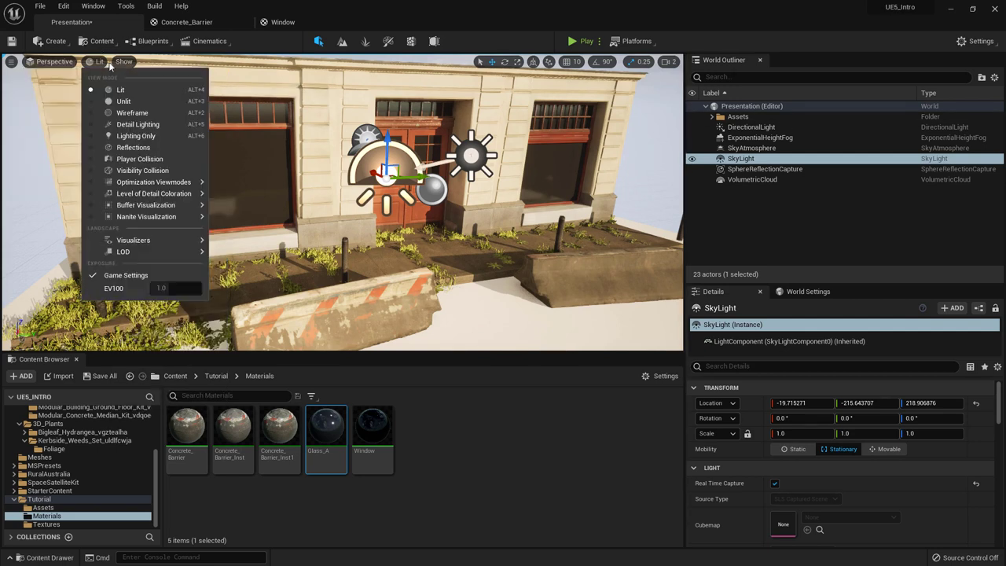
pyautogui.press('Escape')
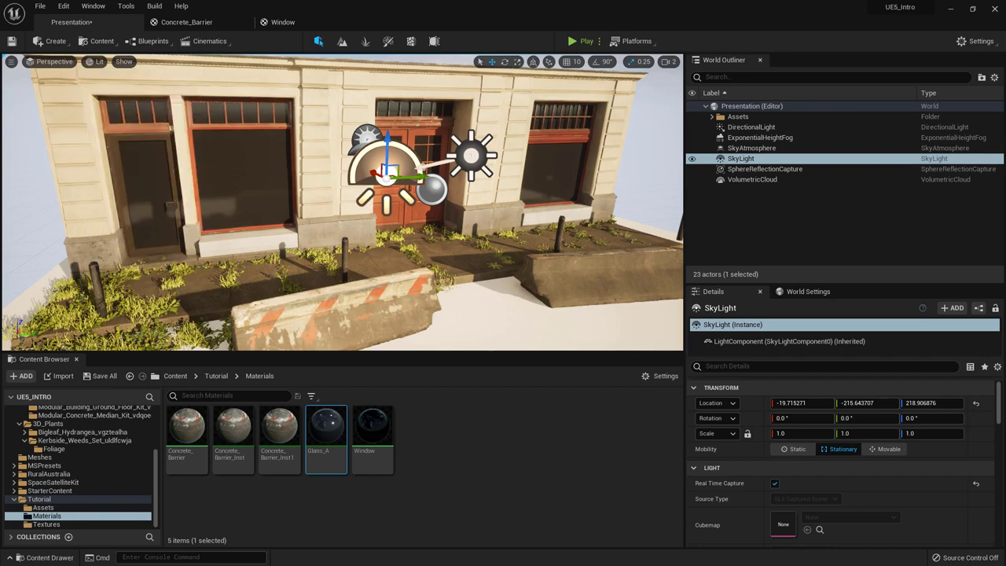
pyautogui.moveTo(409, 171); pyautogui.dragTo(448, 172, button='right')
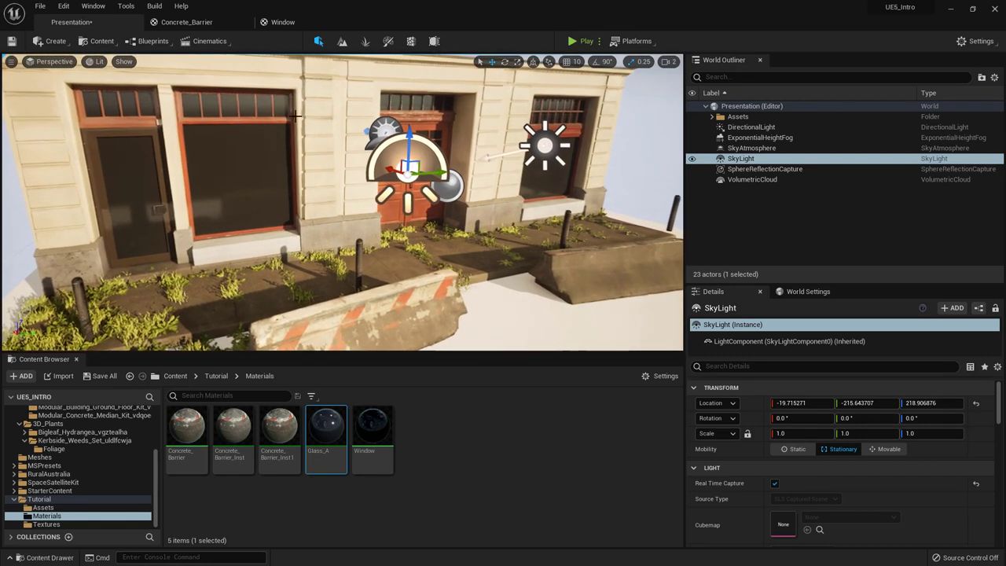
# - Open the Level Editor Viewports section of the Editor Preferences
pyautogui.click(62, 10)
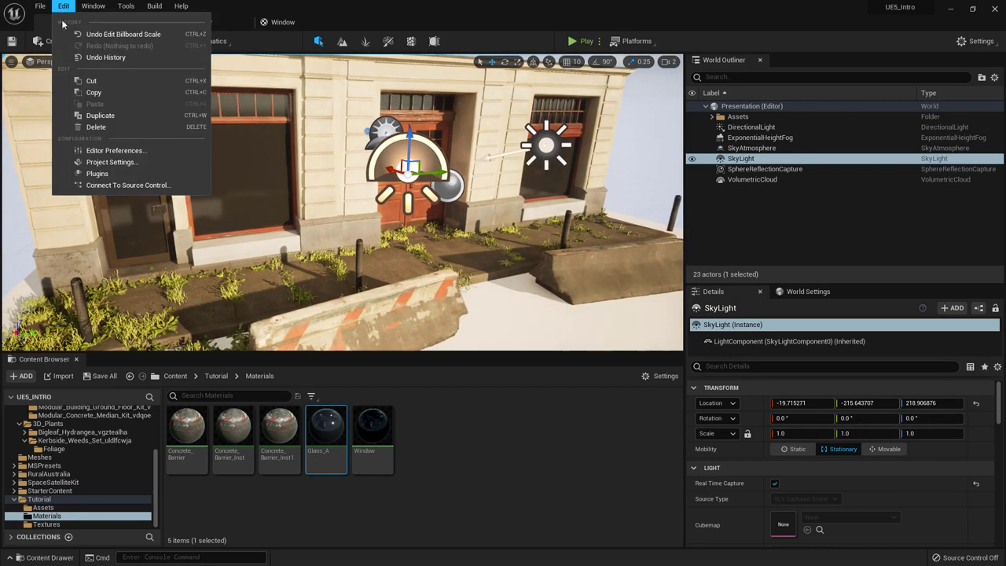
pyautogui.click(99, 149)
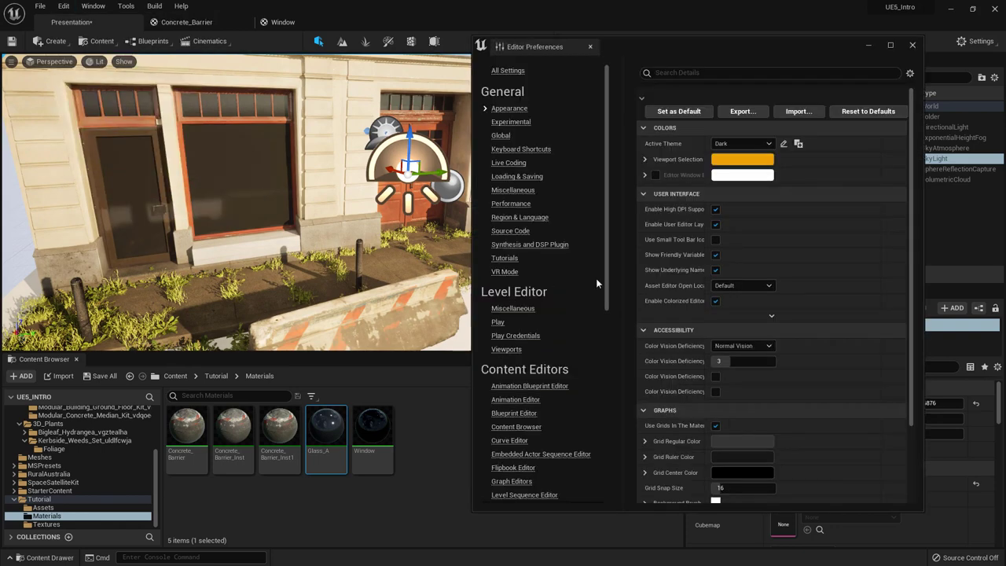
pyautogui.click(509, 352)
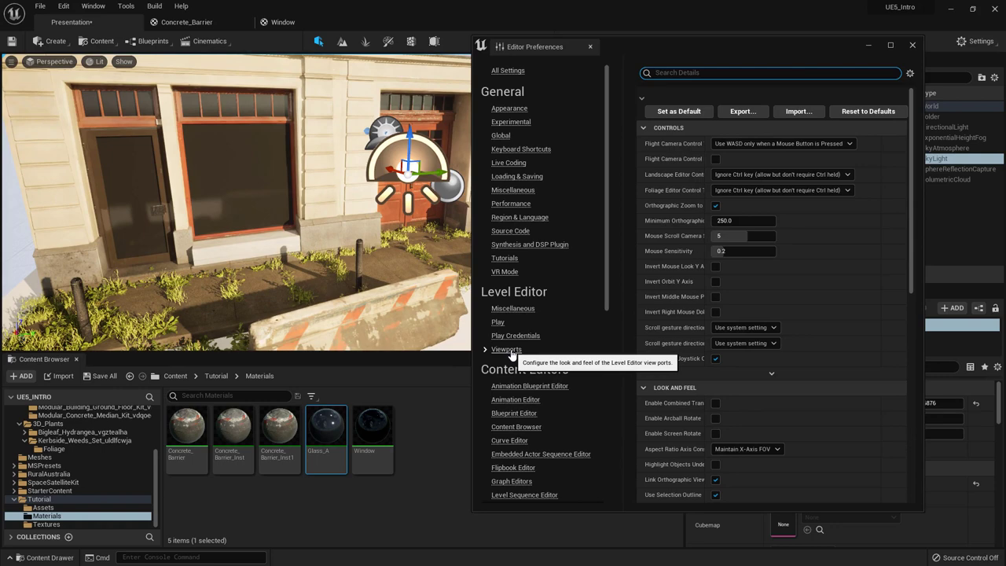
# - Set the viewport Billboard Scale to 0.5 under Look and Feel and close the Editor Preferences
pyautogui.scroll(-3, 688, 345)
pyautogui.scroll(3, 691, 280)
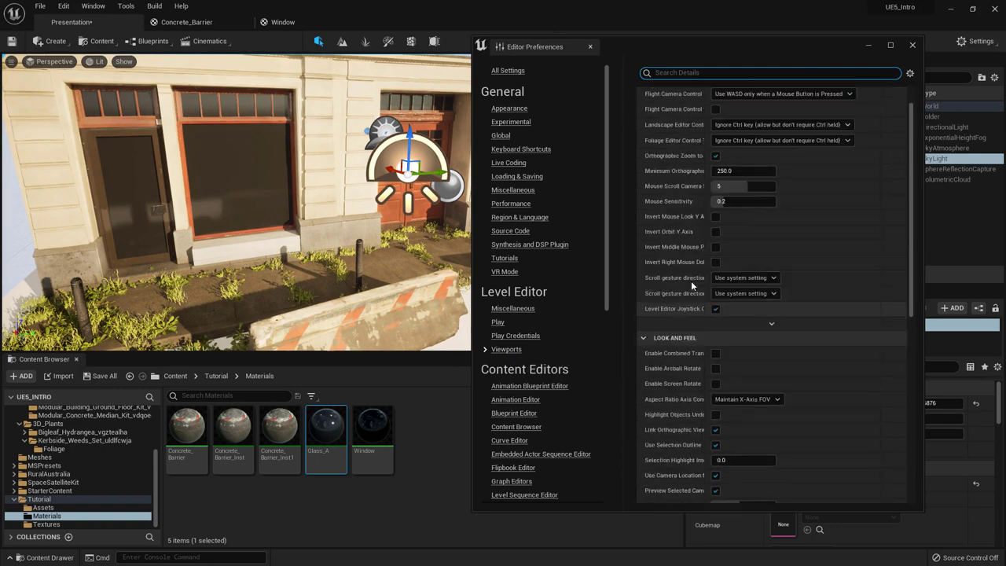
pyautogui.scroll(-3, 689, 282)
pyautogui.scroll(-8, 688, 286)
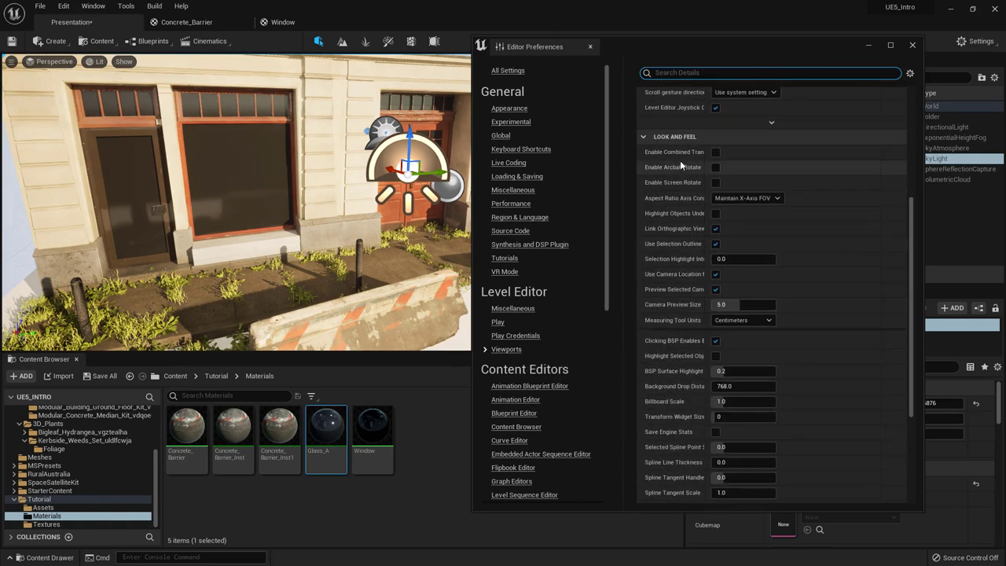
pyautogui.scroll(-1, 761, 383)
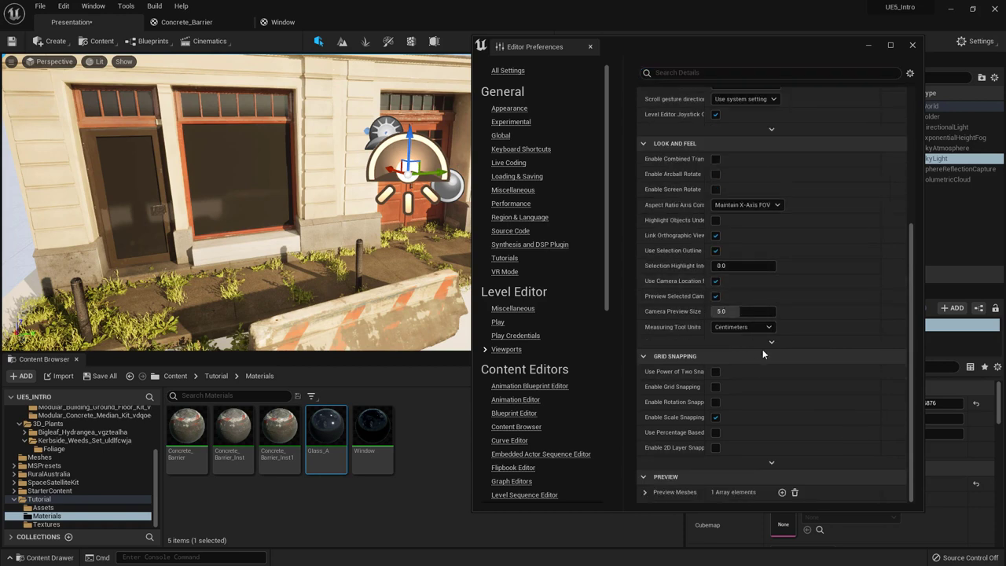
pyautogui.scroll(3, 765, 341)
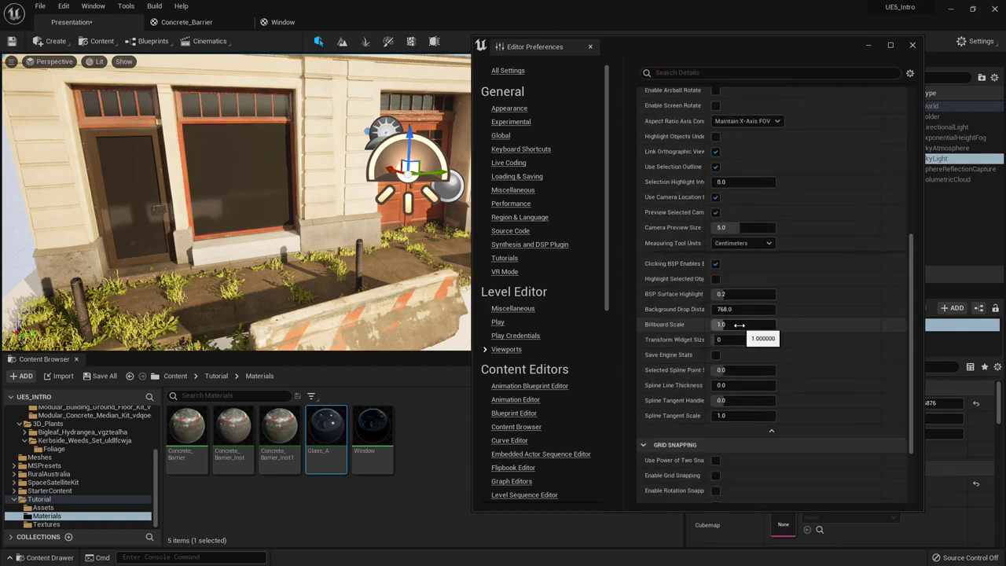
pyautogui.moveTo(736, 324); pyautogui.dragTo(707, 325)
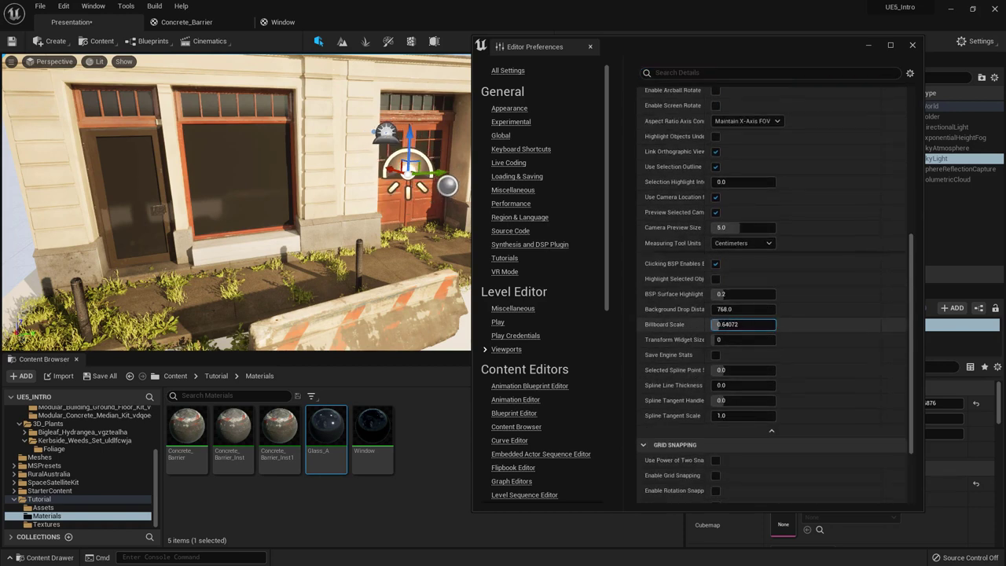
pyautogui.press('Return')
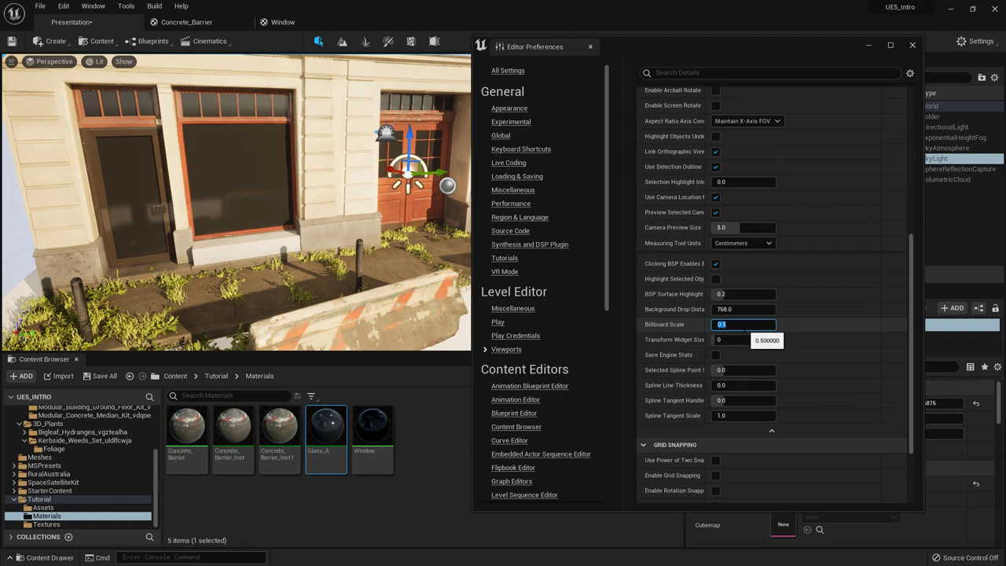
pyautogui.click(590, 47)
# - Inspect the building facade and the light icons from several distances, toggling game view off and on
pyautogui.moveTo(495, 166); pyautogui.dragTo(507, 172, button='right')
pyautogui.press('g')
pyautogui.press('g')
pyautogui.press('s')
pyautogui.moveTo(387, 203)
pyautogui.mouseDown(button='right')
pyautogui.moveTo(338, 206)
pyautogui.moveTo(376, 204)
pyautogui.mouseUp(button='right')
pyautogui.moveTo(440, 169); pyautogui.dragTo(533, 89, button='right')
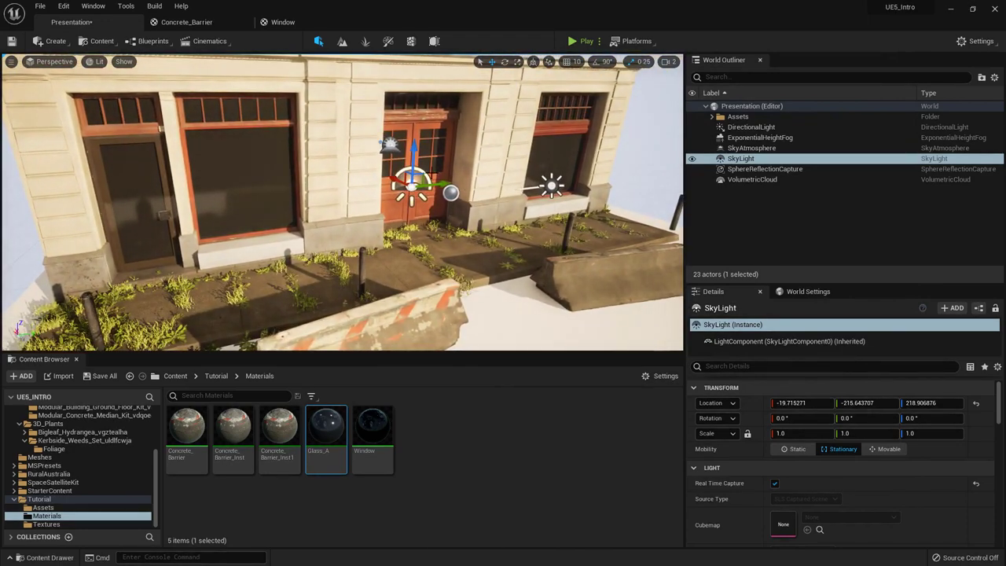
pyautogui.moveTo(503, 174)
pyautogui.mouseDown(button='right')
pyautogui.moveTo(518, 202)
pyautogui.moveTo(510, 178)
pyautogui.mouseUp(button='right')
pyautogui.press('w')
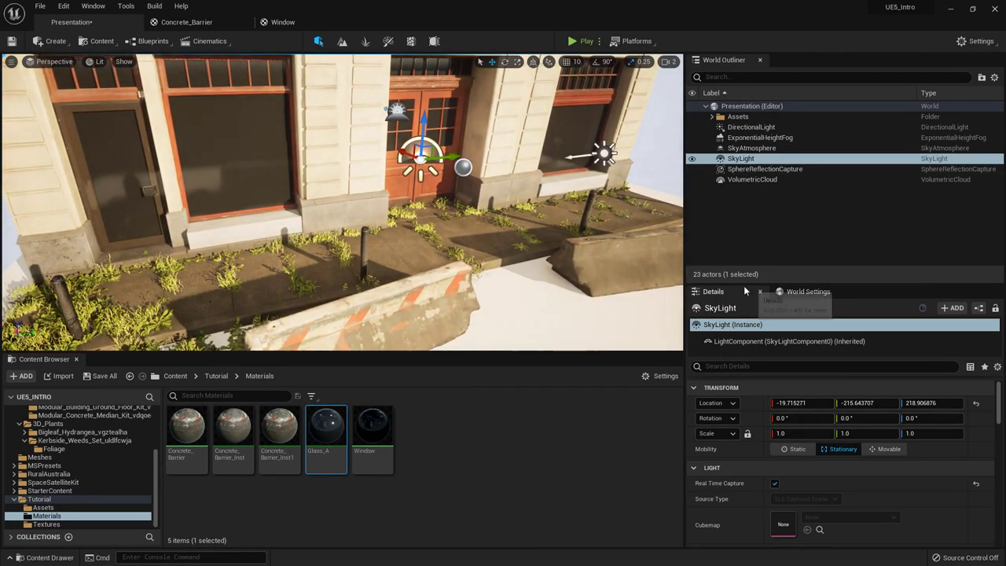
# - Enlarge the Details area and review the SkyLight's light, rendering, distance field ambient occlusion, and atmosphere and cloud settings
pyautogui.moveTo(747, 283); pyautogui.dragTo(751, 191)
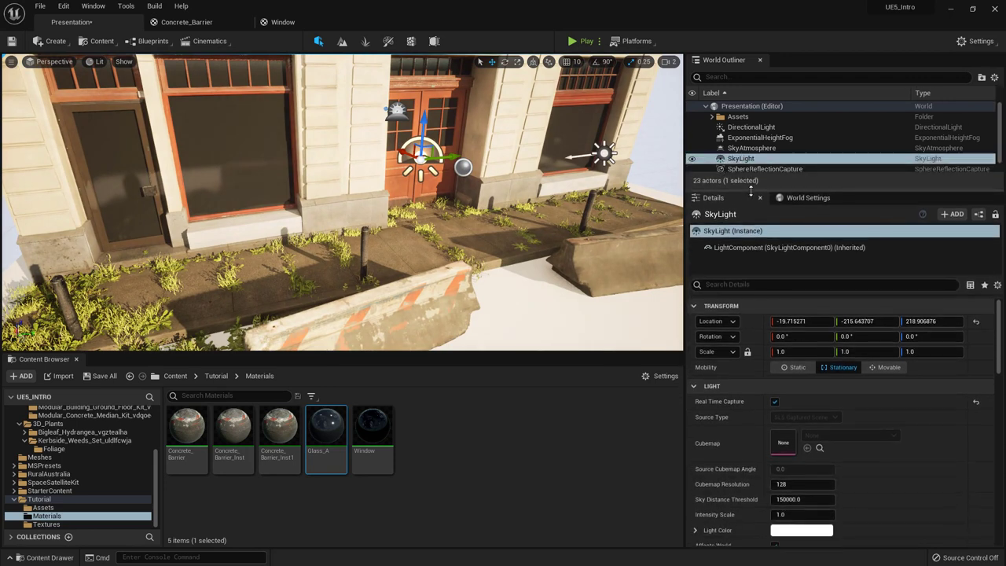
pyautogui.scroll(-5, 763, 302)
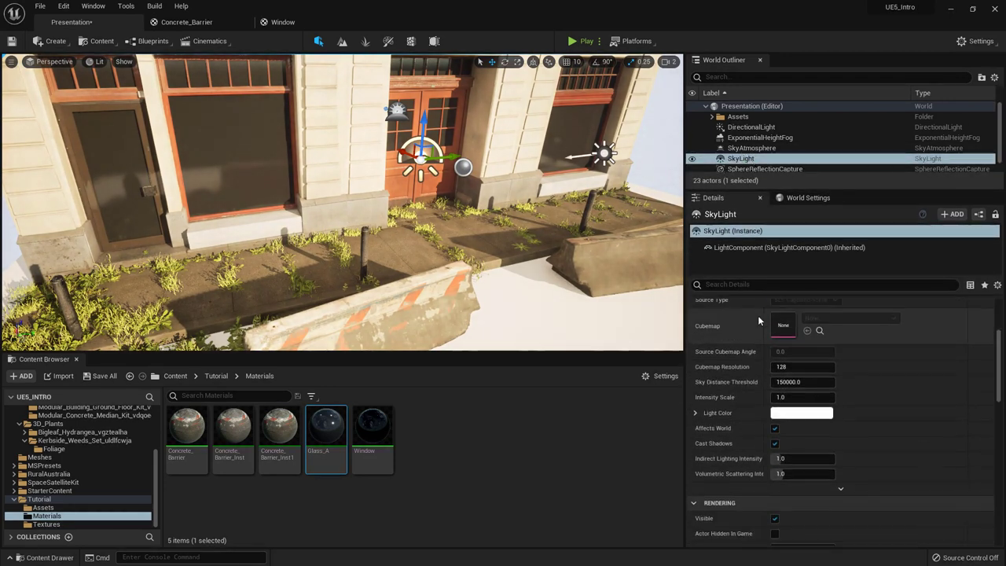
pyautogui.scroll(-5, 756, 326)
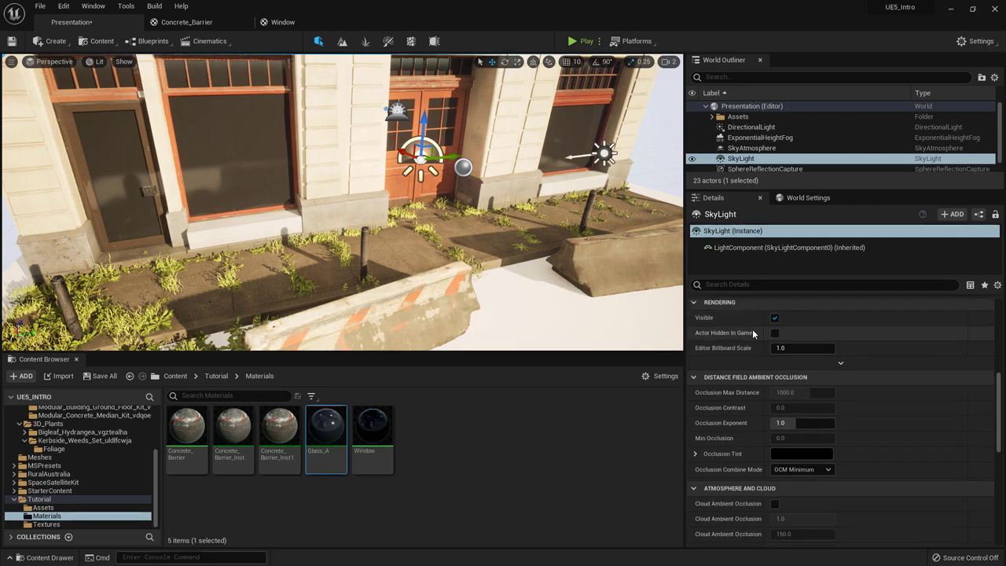
pyautogui.scroll(-2, 752, 330)
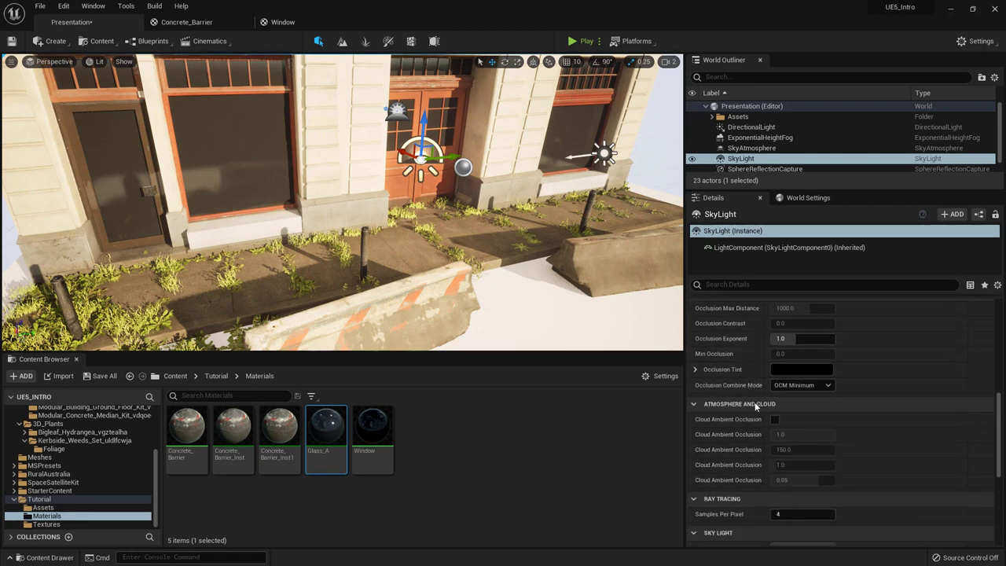
pyautogui.scroll(2, 747, 366)
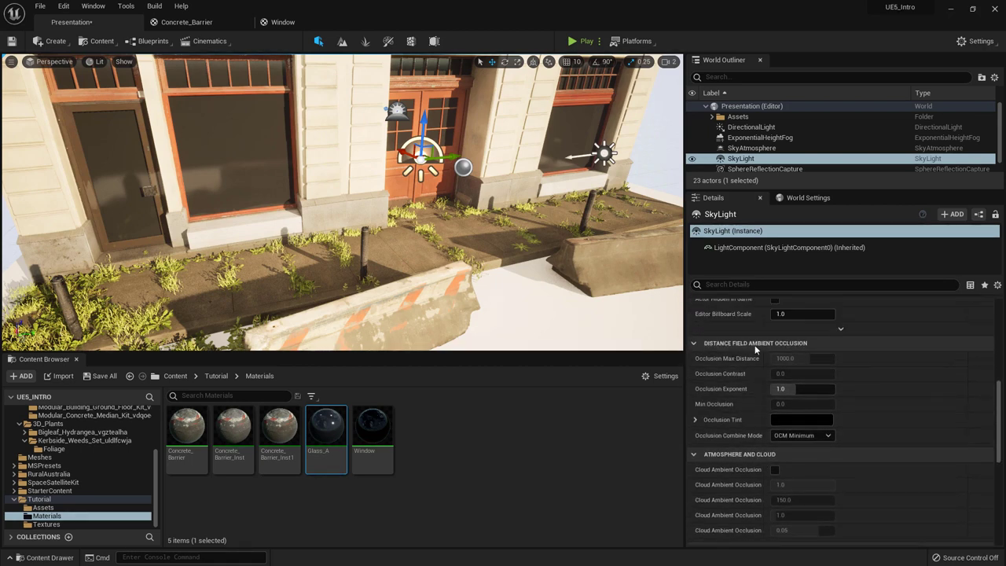
# - Raise the SkyLight's Occlusion Exponent to about 1.55 and set its Occlusion Combine Mode to OCM Multiply
pyautogui.moveTo(550, 267)
pyautogui.mouseDown(button='right')
pyautogui.moveTo(527, 268)
pyautogui.moveTo(542, 274)
pyautogui.mouseUp(button='right')
pyautogui.moveTo(372, 260)
pyautogui.mouseDown(button='right')
pyautogui.moveTo(381, 259)
pyautogui.moveTo(372, 260)
pyautogui.mouseUp(button='right')
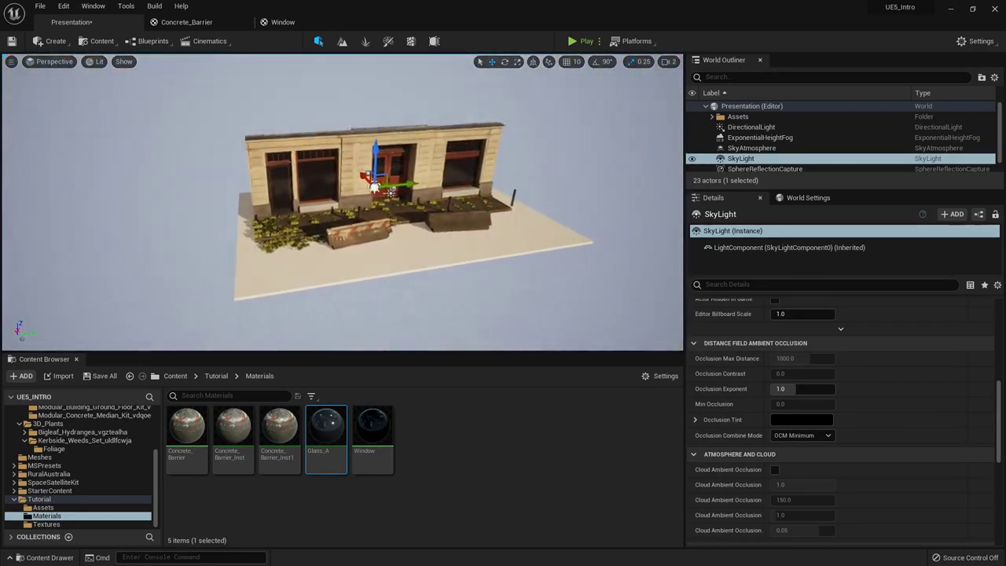
pyautogui.scroll(1, 371, 260)
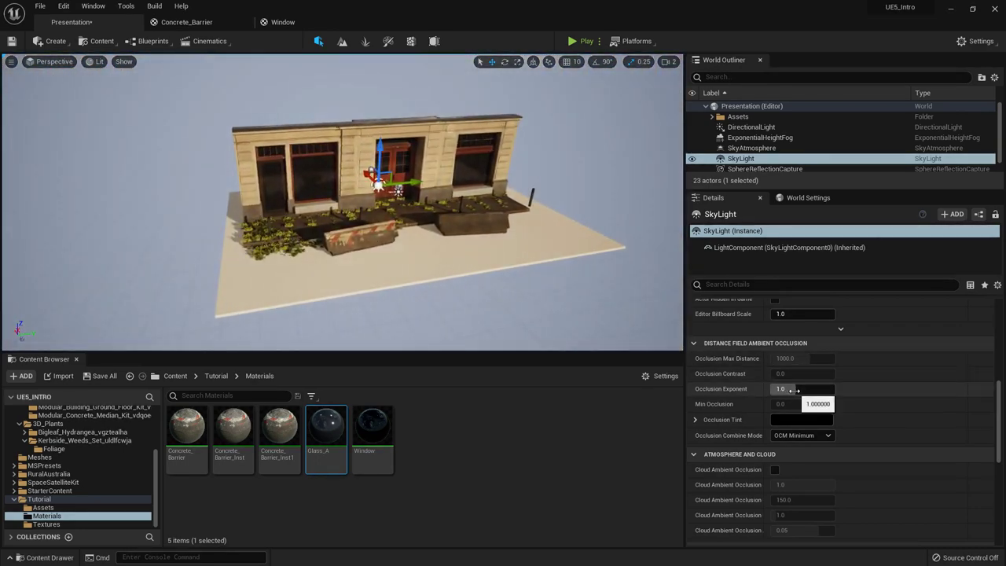
pyautogui.moveTo(621, 293); pyautogui.dragTo(603, 304, button='right')
pyautogui.moveTo(794, 394); pyautogui.dragTo(789, 393)
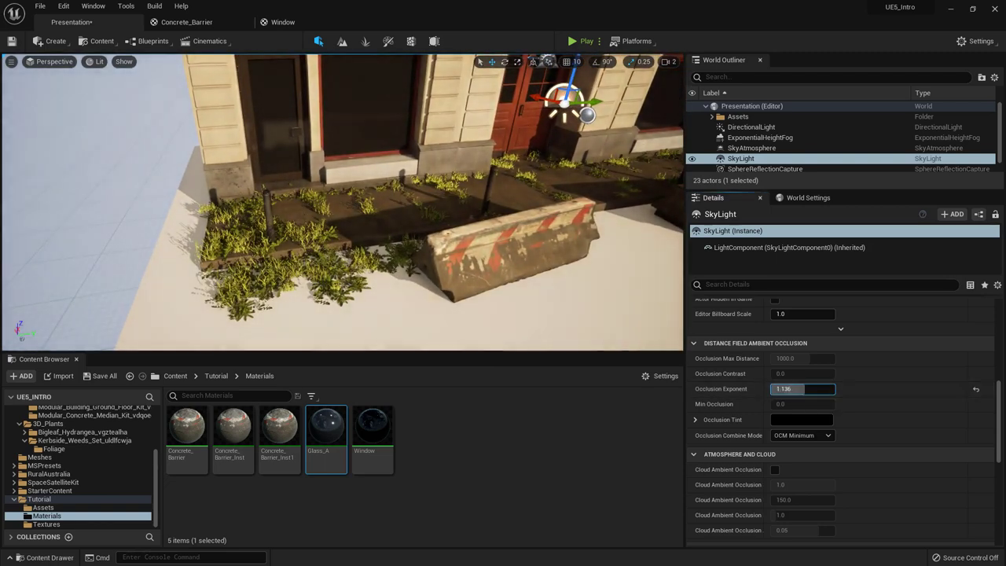
pyautogui.click(789, 437)
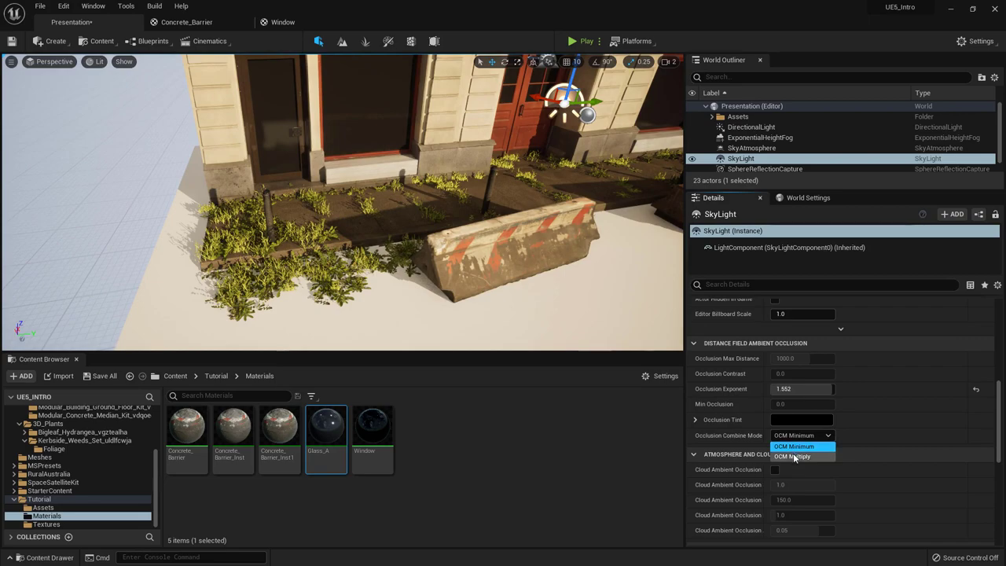
pyautogui.click(793, 453)
# - Test the SkyLight's Occlusion Exponent up to 1.6 close to the sidewalk plants and restore it to 1.0
pyautogui.moveTo(817, 390); pyautogui.dragTo(782, 389)
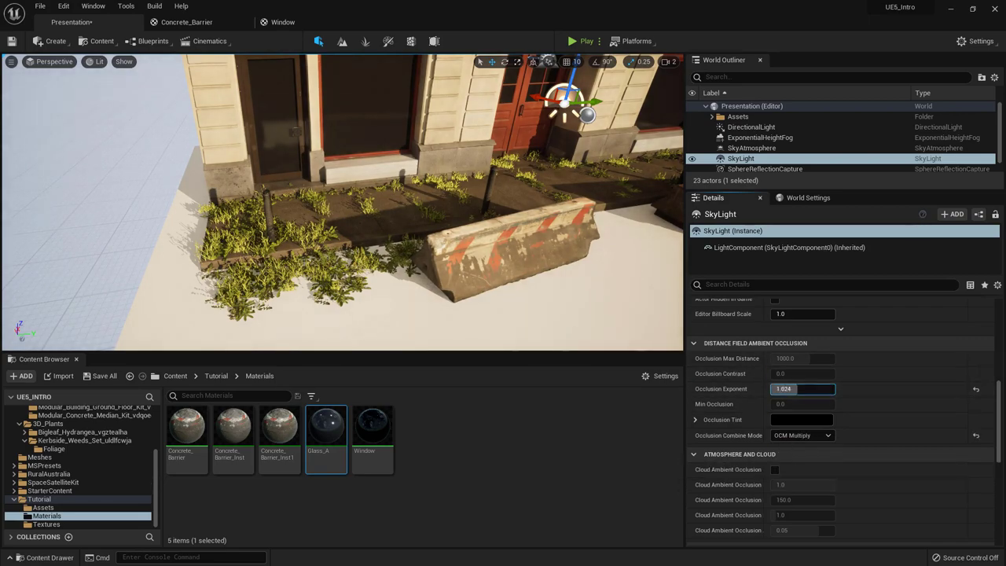
pyautogui.press('w')
pyautogui.moveTo(481, 198); pyautogui.dragTo(487, 236, button='right')
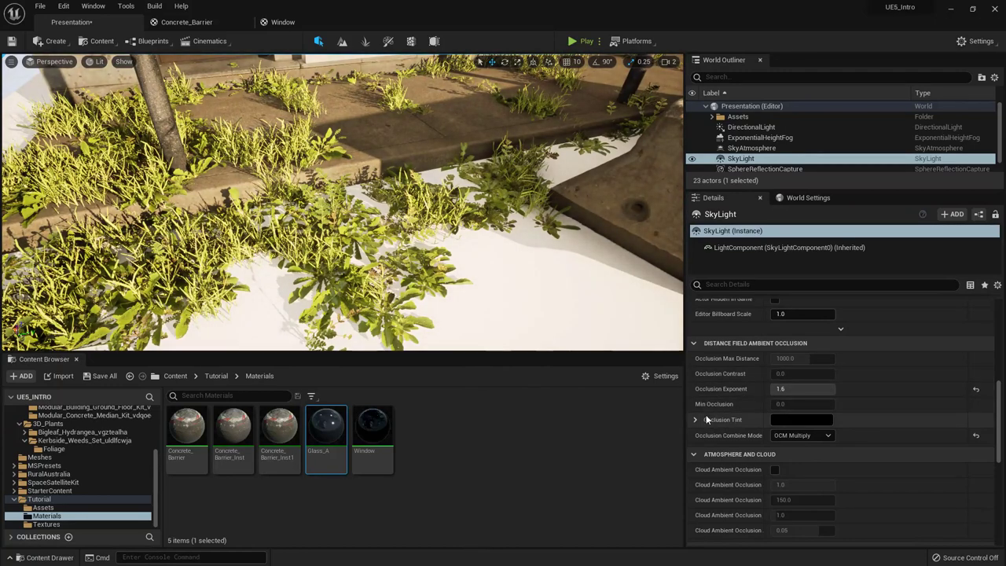
pyautogui.click(695, 419)
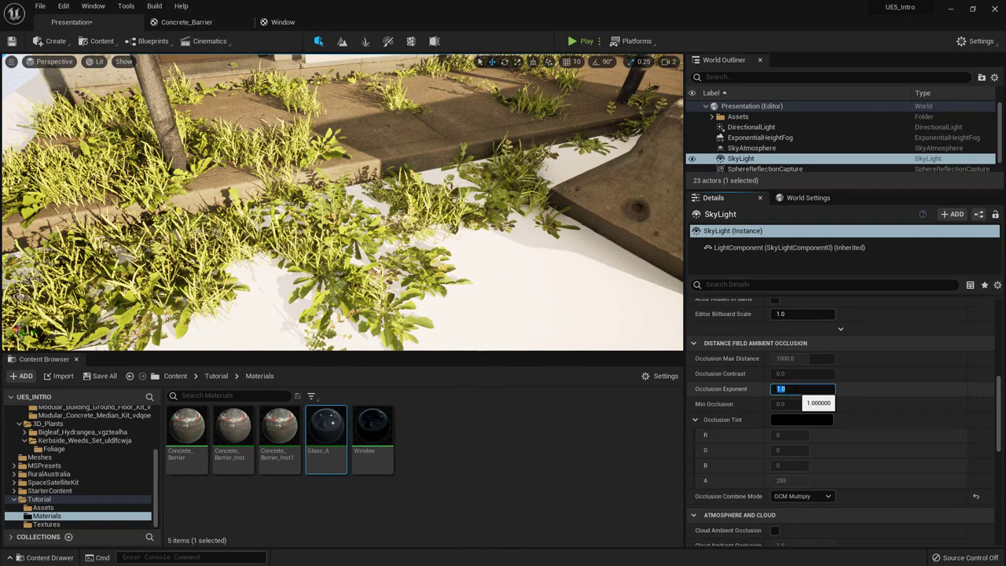
pyautogui.click(716, 423)
pyautogui.click(697, 420)
# - Review the SkyLight's light, occlusion, cloud and ray tracing settings and examine the barrier and plants in front of the building
pyautogui.scroll(10, 713, 399)
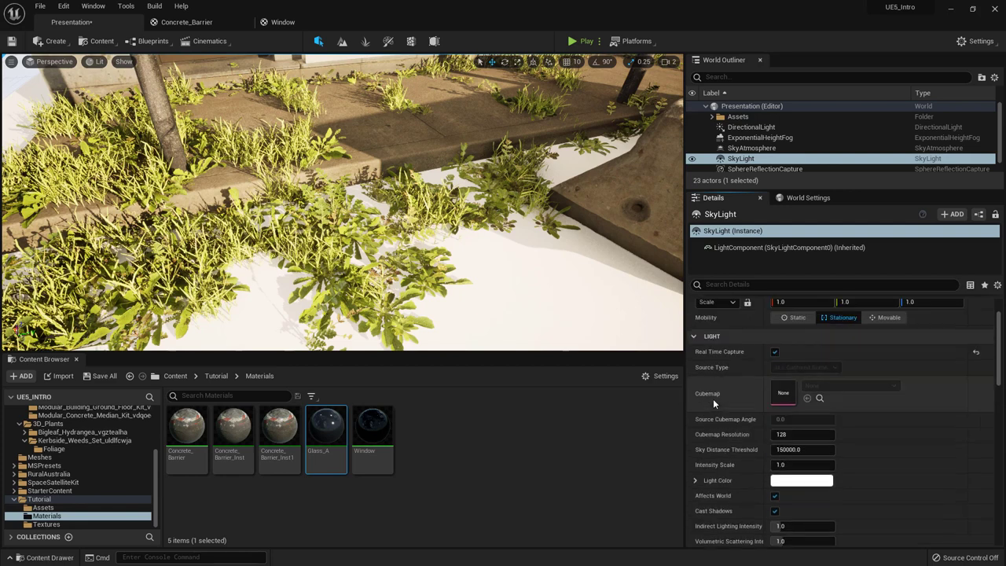
pyautogui.scroll(-3, 711, 409)
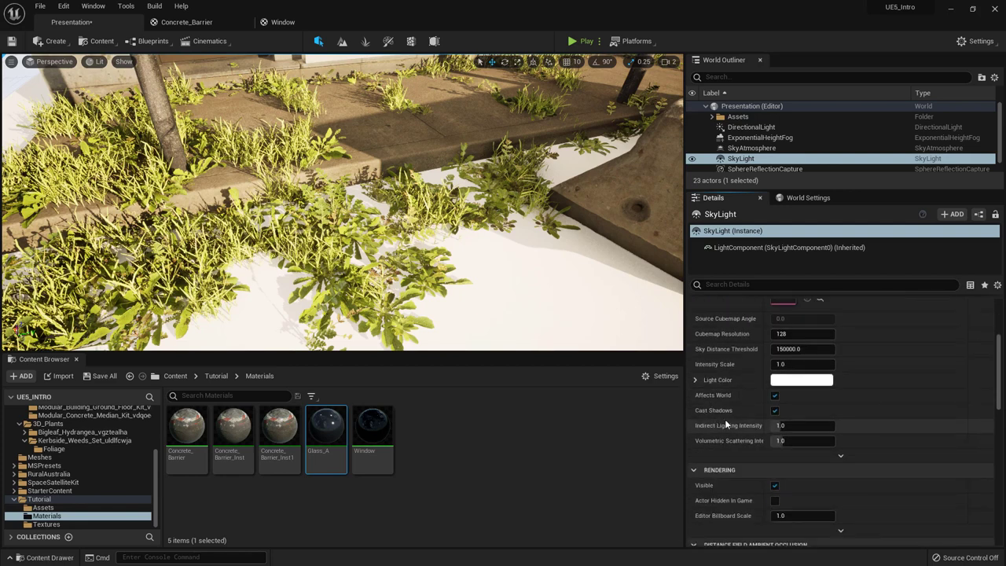
pyautogui.scroll(-6, 747, 389)
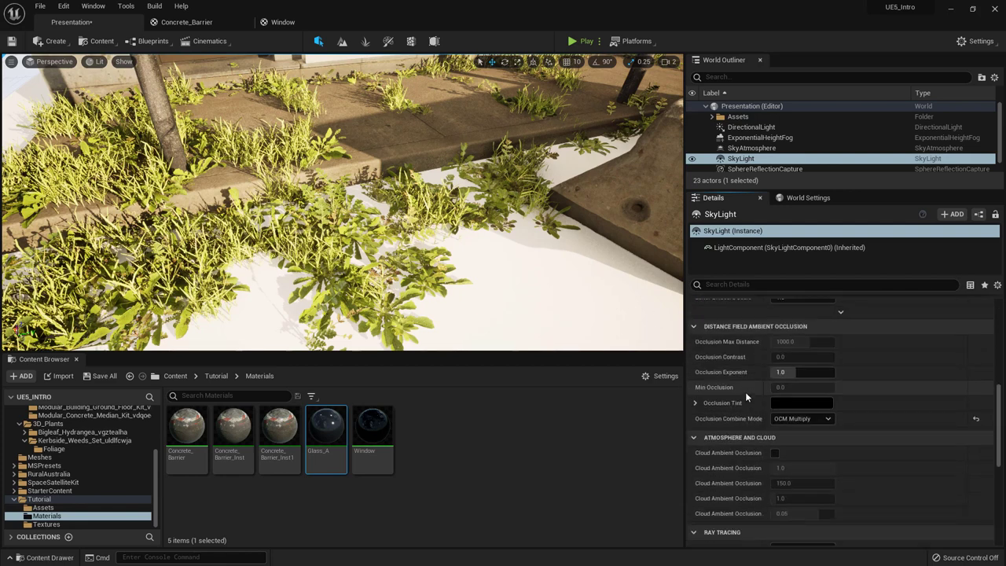
pyautogui.scroll(-4, 745, 391)
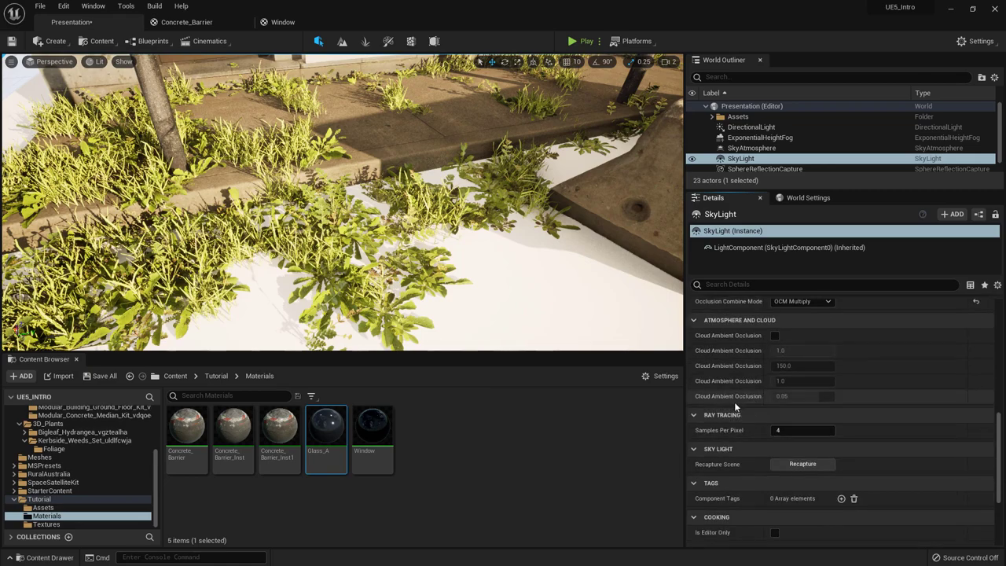
pyautogui.press('s')
pyautogui.moveTo(538, 236); pyautogui.dragTo(571, 205, button='right')
pyautogui.scroll(3, 764, 434)
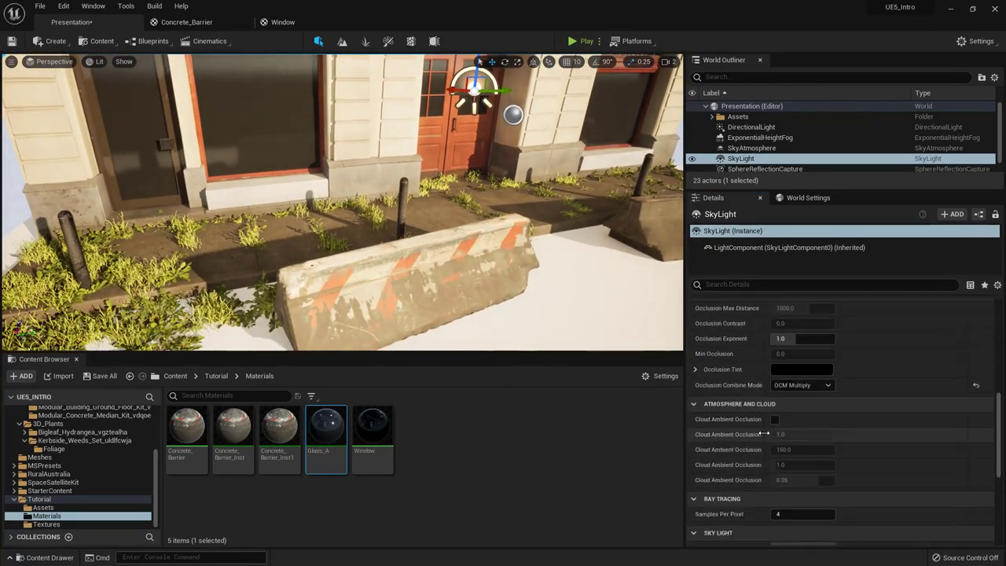
pyautogui.scroll(1, 764, 434)
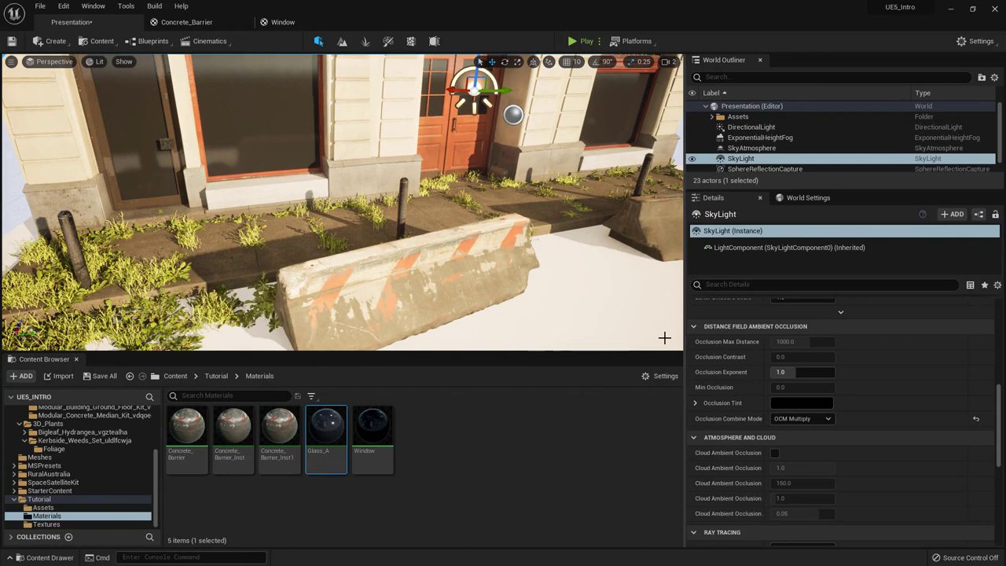
# - Enlarge the World Outliner to show all the lighting actors and select the SphereReflectionCapture
pyautogui.moveTo(727, 189); pyautogui.dragTo(731, 267)
pyautogui.moveTo(362, 184); pyautogui.dragTo(364, 154, button='right')
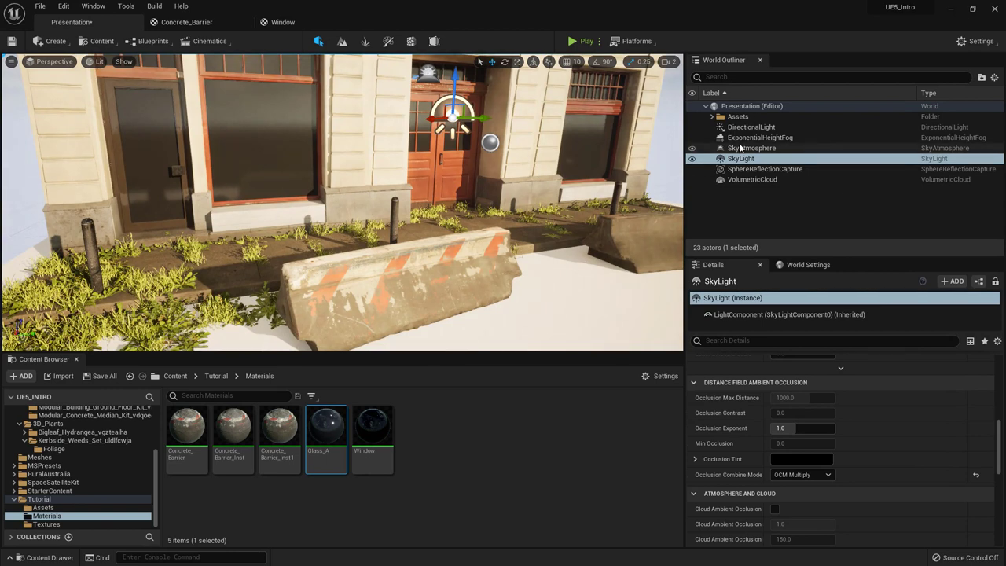
pyautogui.click(754, 169)
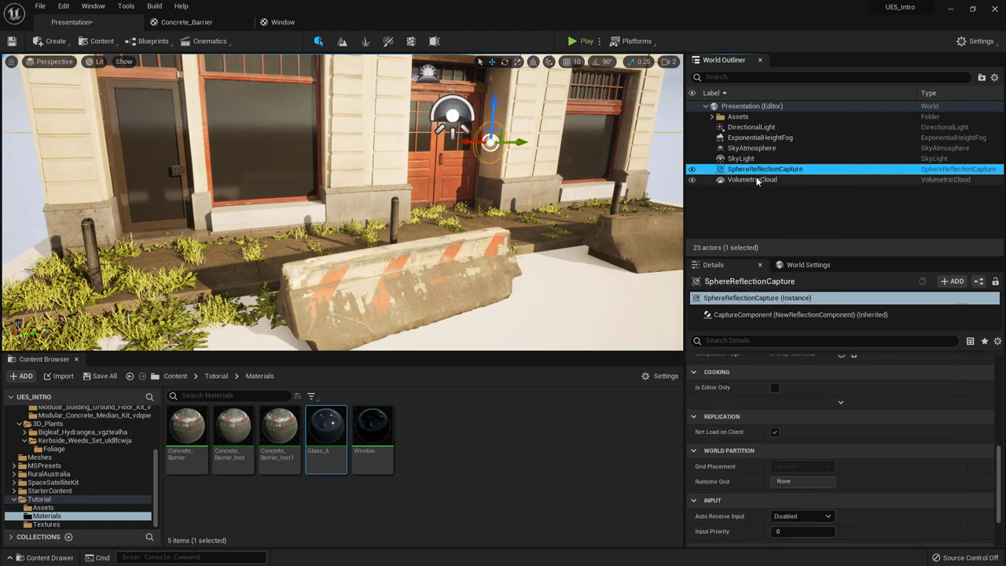
pyautogui.click(766, 180)
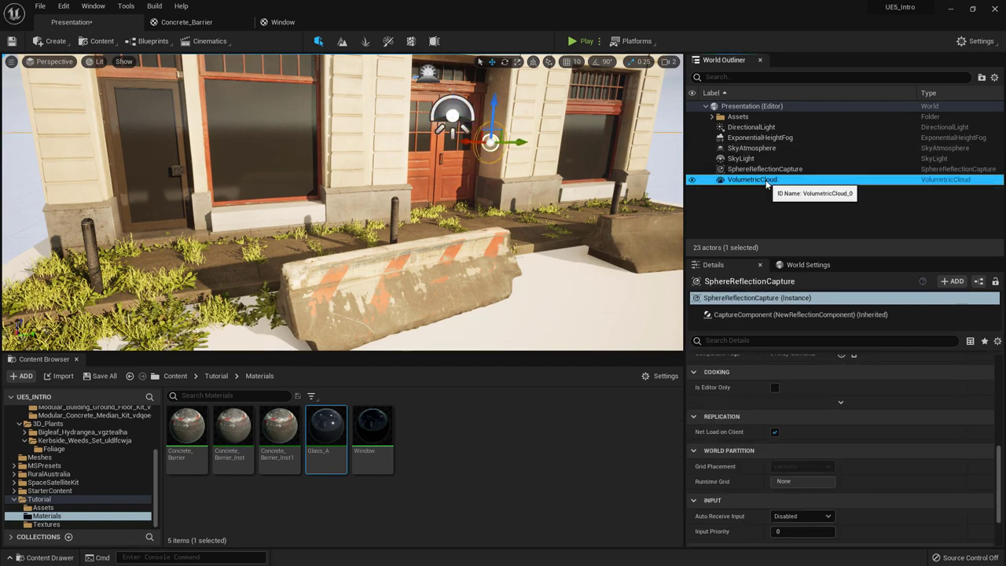
pyautogui.click(752, 148)
pyautogui.click(756, 169)
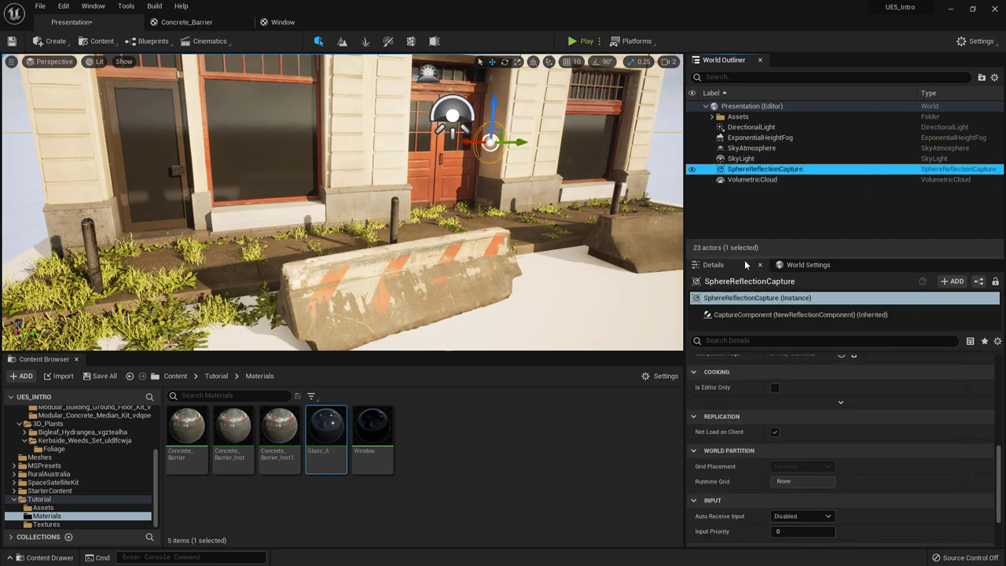
# - Test the SphereReflectionCapture's Brightness against the reflections in the shop windows and restore it to 1.0
pyautogui.scroll(5, 758, 419)
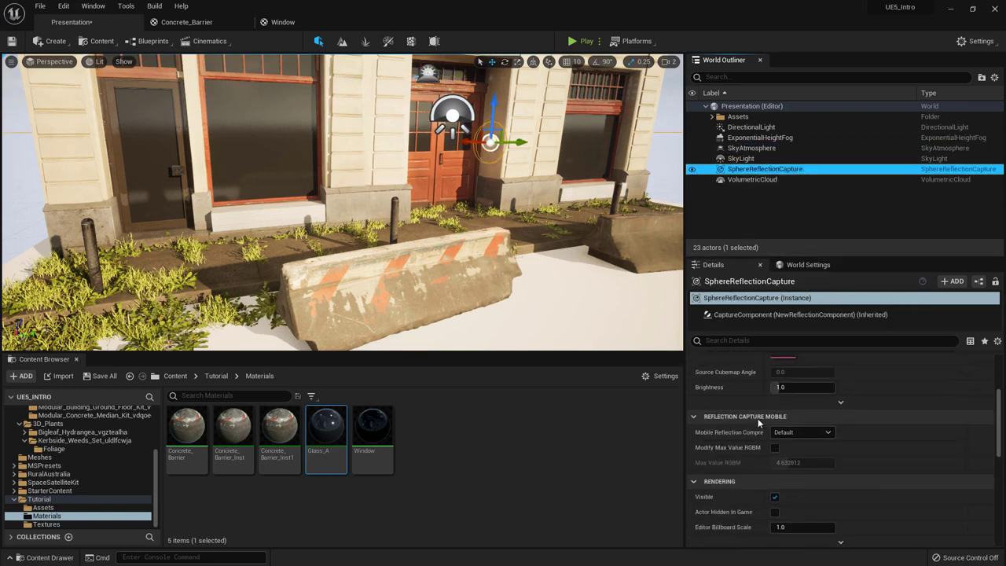
pyautogui.scroll(3, 758, 418)
pyautogui.moveTo(747, 258); pyautogui.dragTo(747, 204)
pyautogui.click(786, 461)
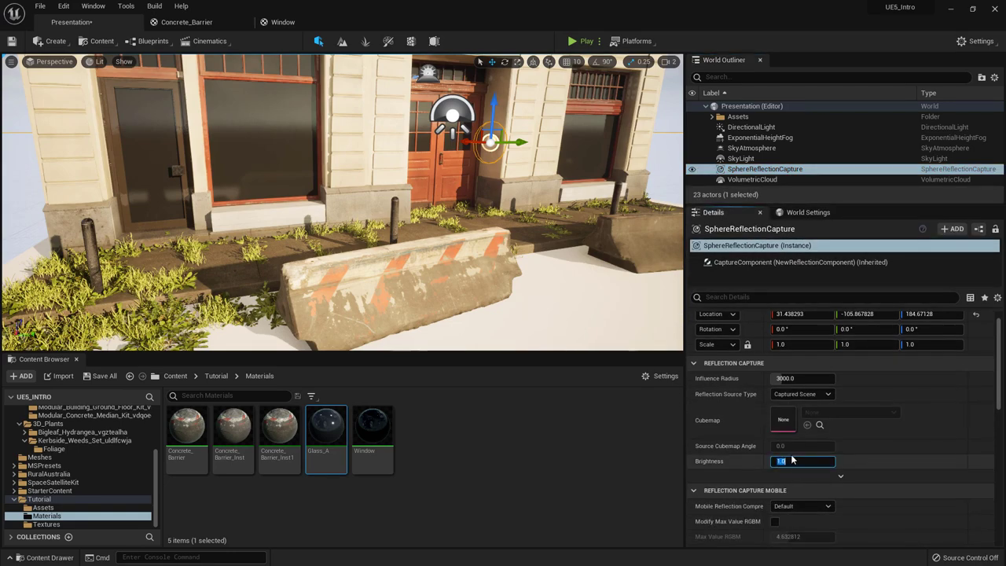
pyautogui.press('w')
pyautogui.moveTo(503, 236); pyautogui.dragTo(456, 239, button='right')
pyautogui.moveTo(797, 461); pyautogui.dragTo(774, 458)
pyautogui.click(788, 459)
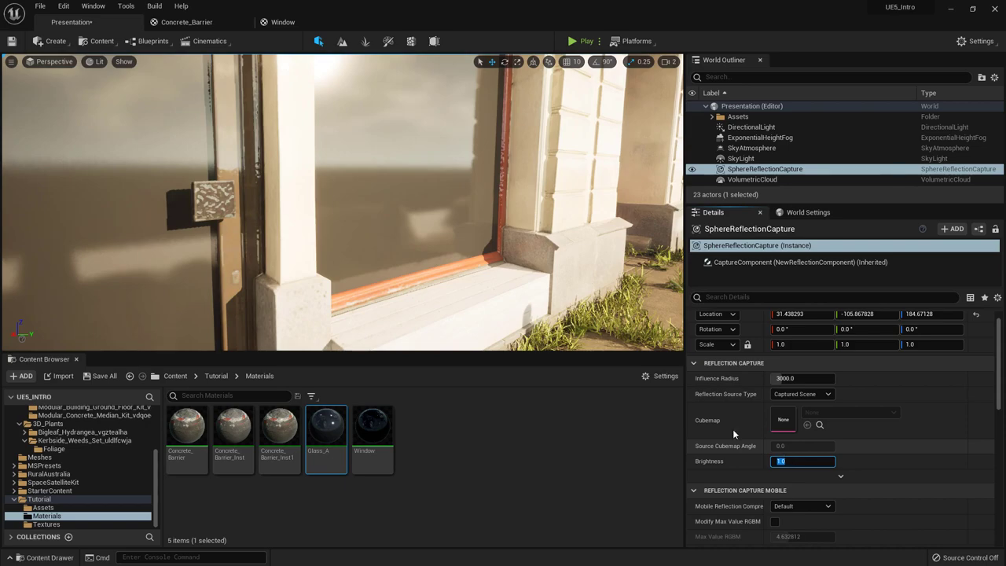
pyautogui.press('s')
pyautogui.moveTo(476, 209); pyautogui.dragTo(434, 162, button='right')
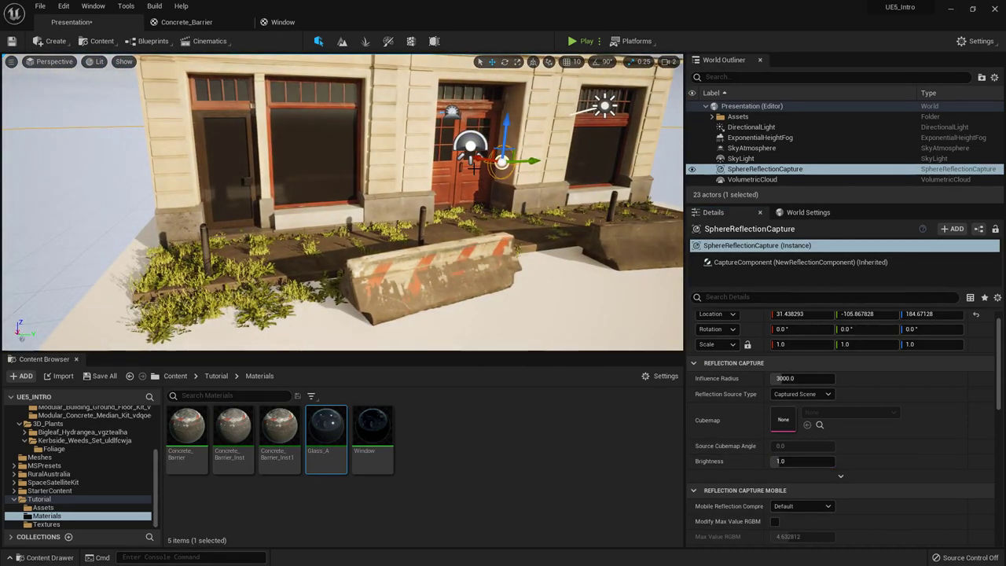
# - Set the viewport's Screen Percentage to 200
pyautogui.press('w')
pyautogui.moveTo(442, 143); pyautogui.dragTo(429, 161, button='right')
pyautogui.moveTo(333, 167); pyautogui.dragTo(333, 166, button='right')
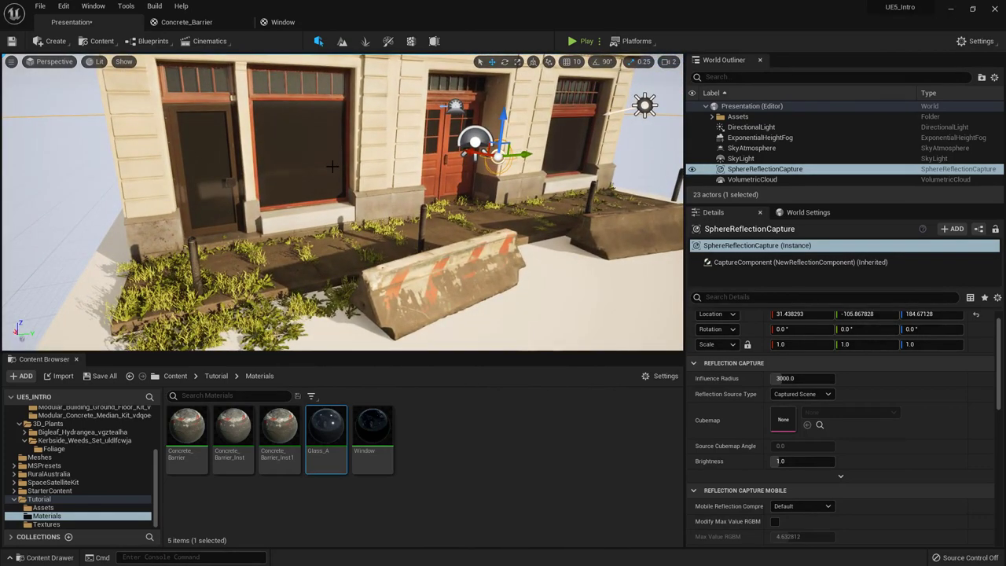
pyautogui.click(12, 63)
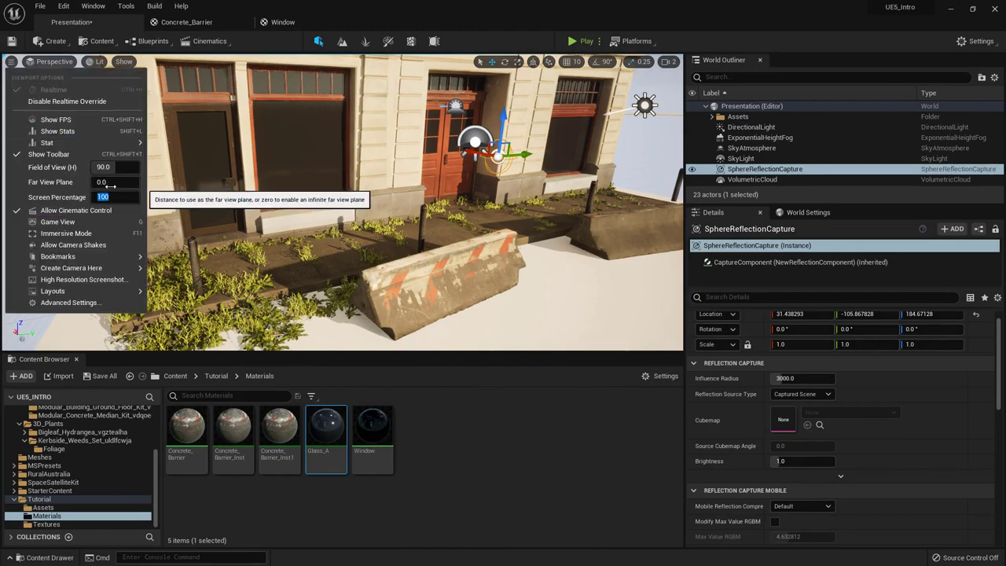
pyautogui.press('Return')
pyautogui.moveTo(331, 212); pyautogui.dragTo(346, 184, button='right')
pyautogui.moveTo(225, 170); pyautogui.dragTo(223, 168, button='right')
# - Review the settings of the SkyAtmosphere and the ExponentialHeightFog
pyautogui.click(747, 148)
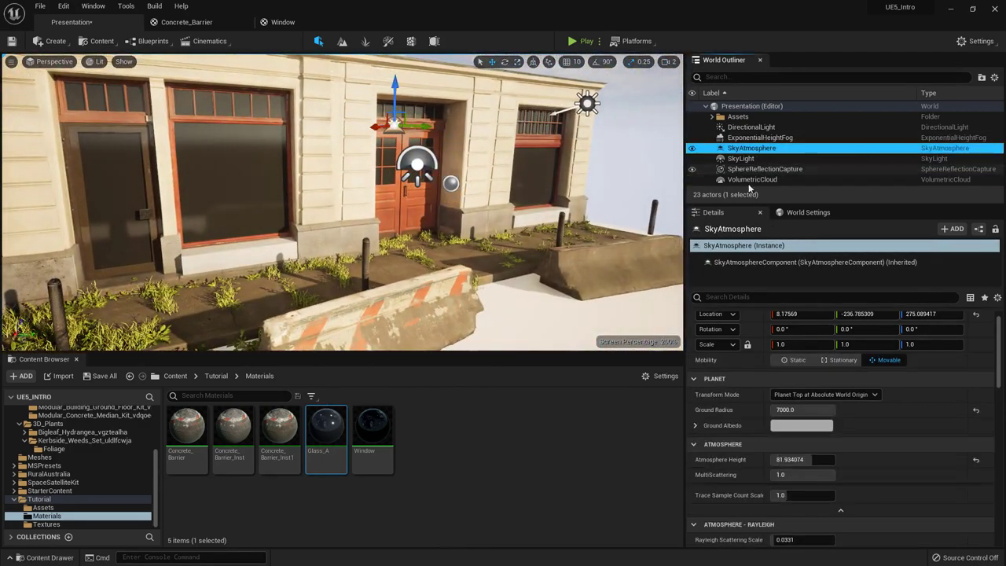
pyautogui.click(758, 138)
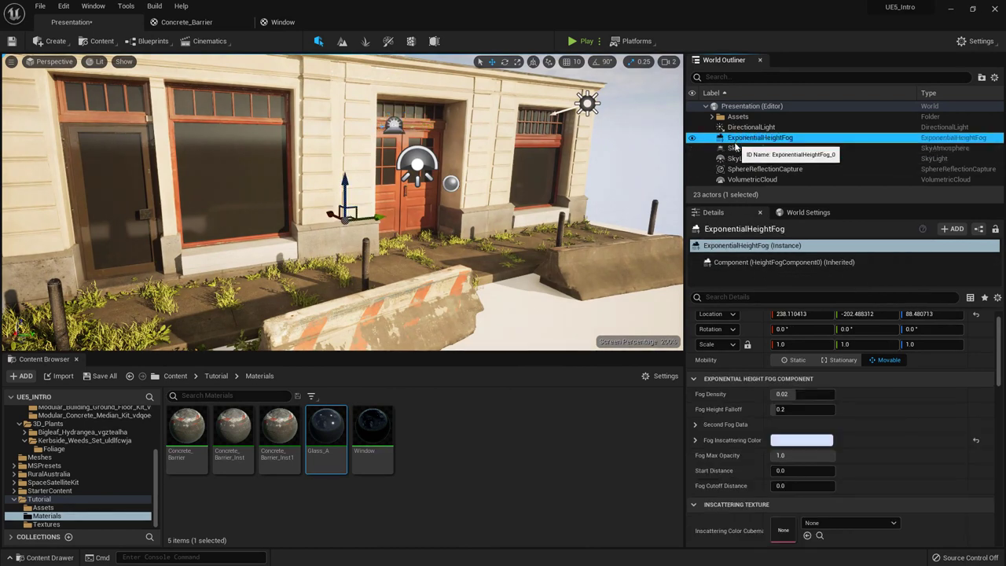
pyautogui.scroll(-3, 742, 410)
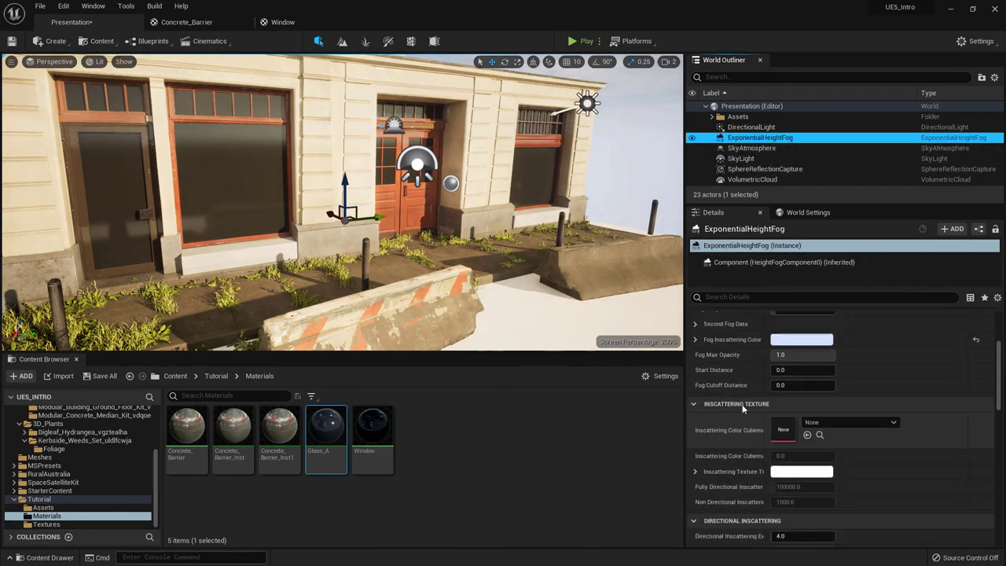
pyautogui.scroll(5, 742, 404)
# - Test the DirectionalLight's Intensity down to about 0.6 lux and set it to 8 lux
pyautogui.click(751, 126)
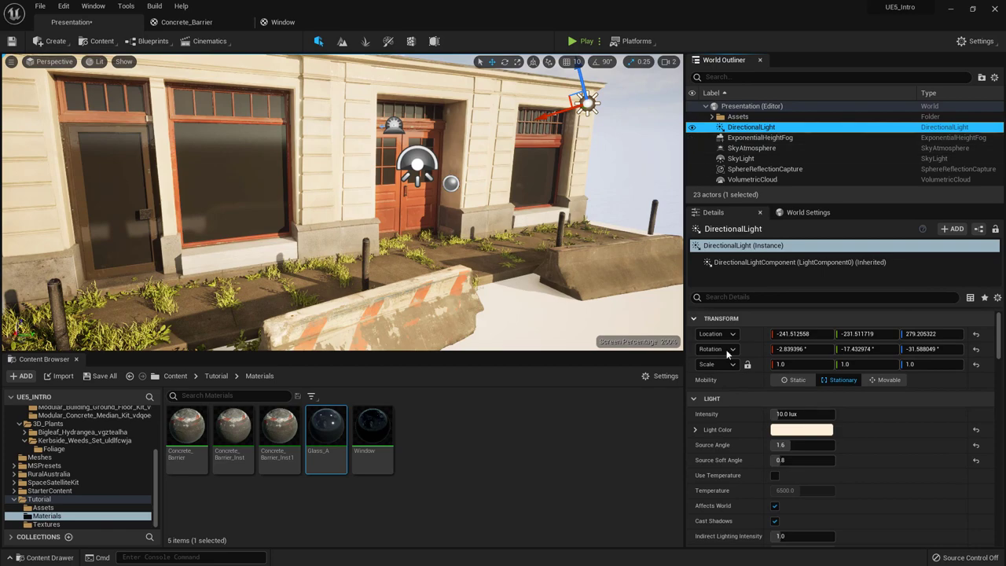
pyautogui.moveTo(485, 203); pyautogui.dragTo(440, 242, button='right')
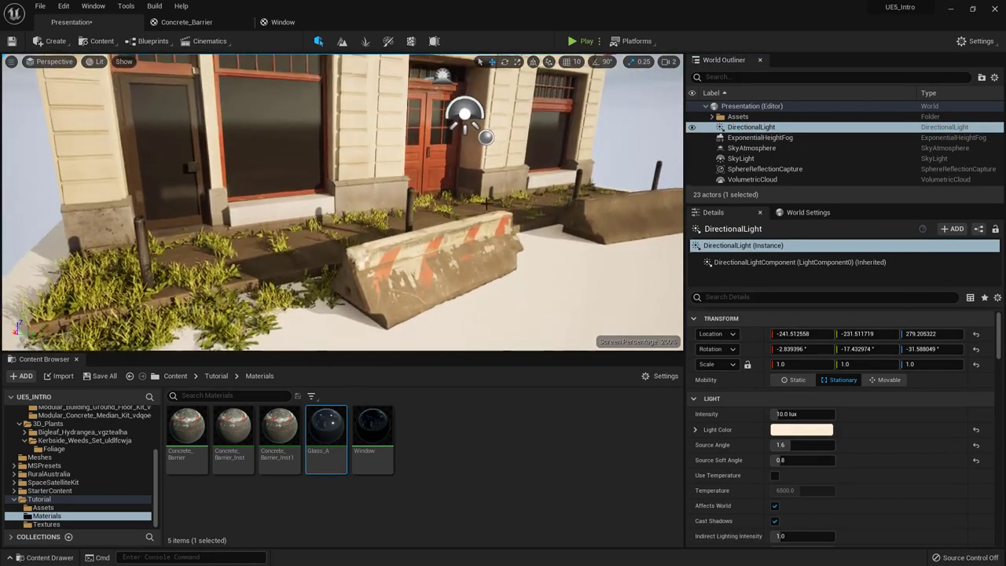
pyautogui.scroll(-1, 752, 420)
pyautogui.moveTo(802, 398); pyautogui.dragTo(754, 399)
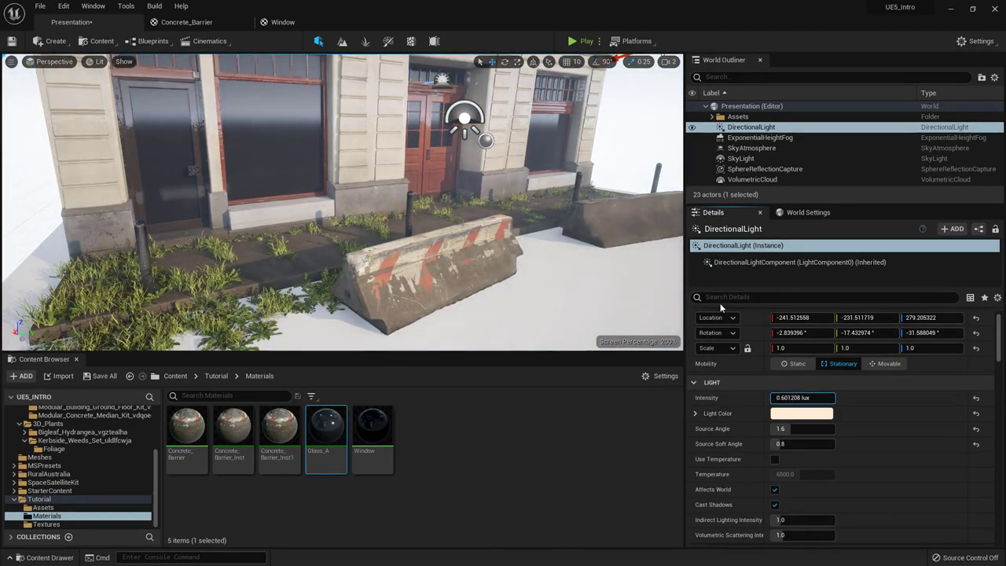
pyautogui.moveTo(440, 104); pyautogui.dragTo(495, 105, button='right')
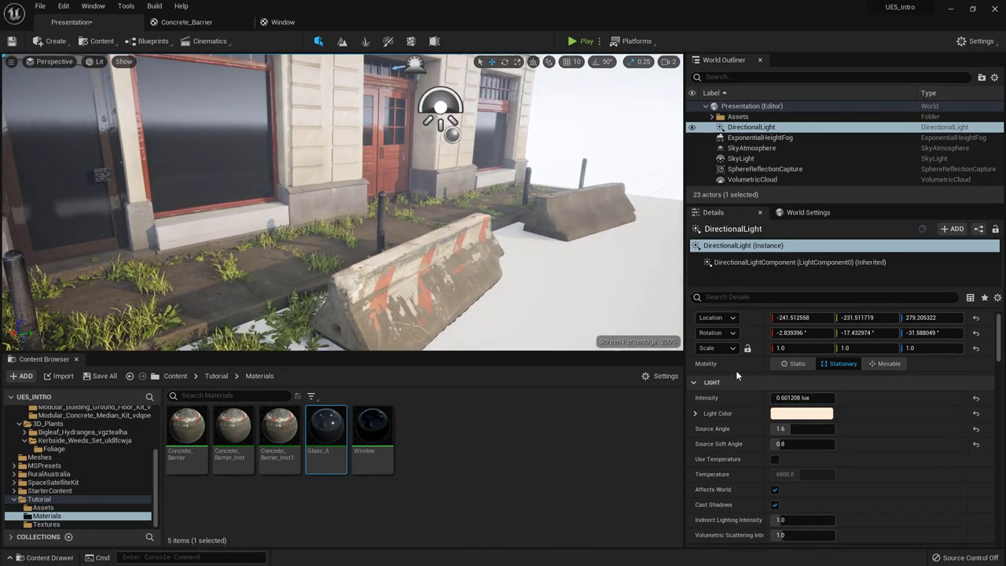
pyautogui.press('Return')
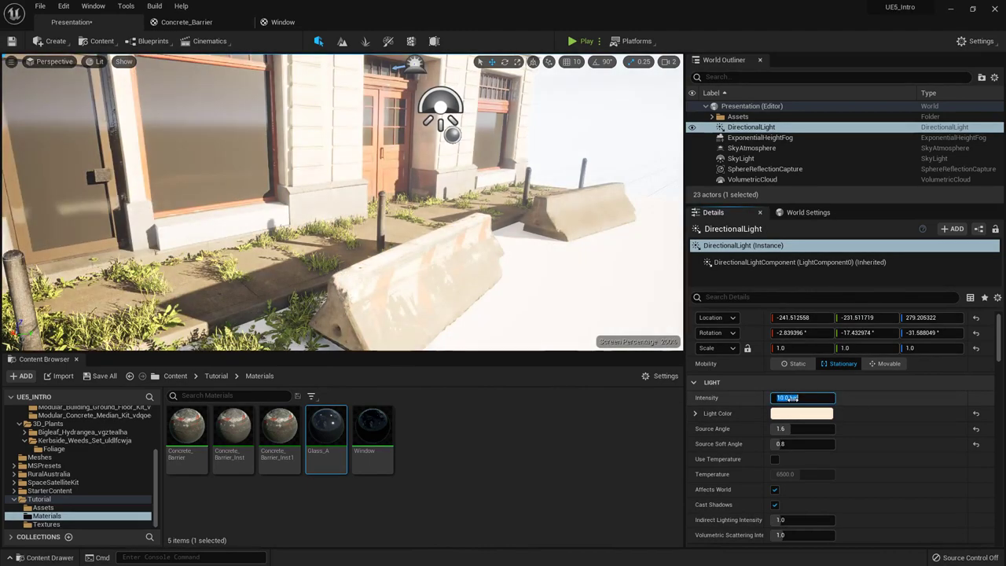
pyautogui.moveTo(472, 205)
pyautogui.mouseDown(button='right')
pyautogui.moveTo(440, 204)
pyautogui.moveTo(455, 193)
pyautogui.mouseUp(button='right')
pyautogui.click(798, 397)
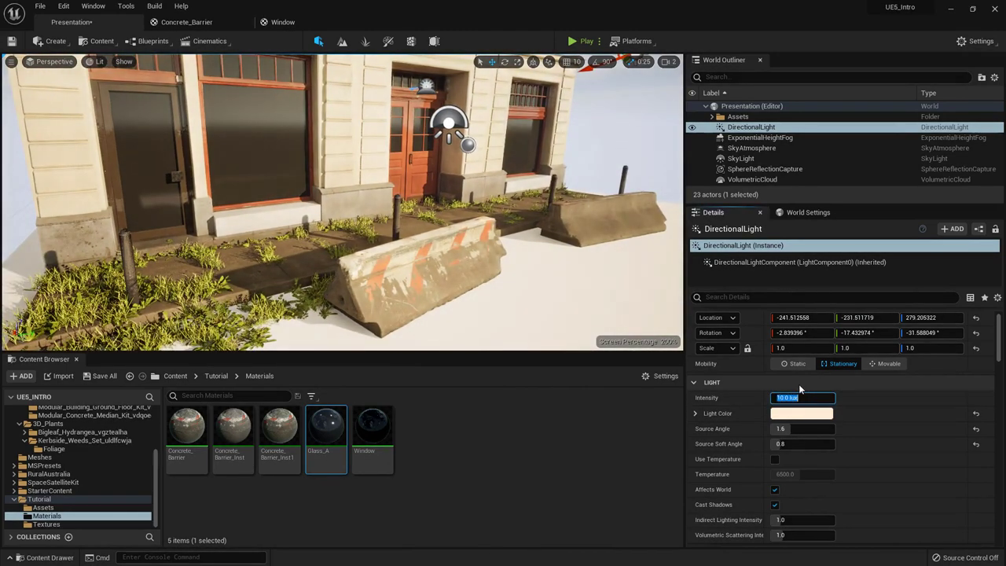
pyautogui.write('8')
pyautogui.press('Return')
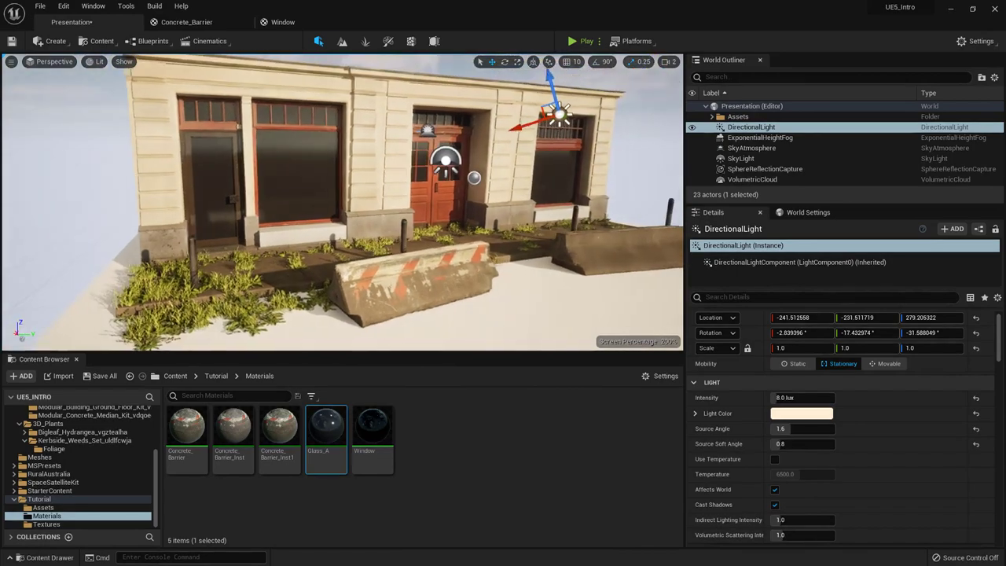
# - Set Base Specular to 0 in the Modular_Building_Ground_Floor_Kit material instance and return to the Presentation level to check the facade
pyautogui.moveTo(343, 203); pyautogui.dragTo(459, 165, button='right')
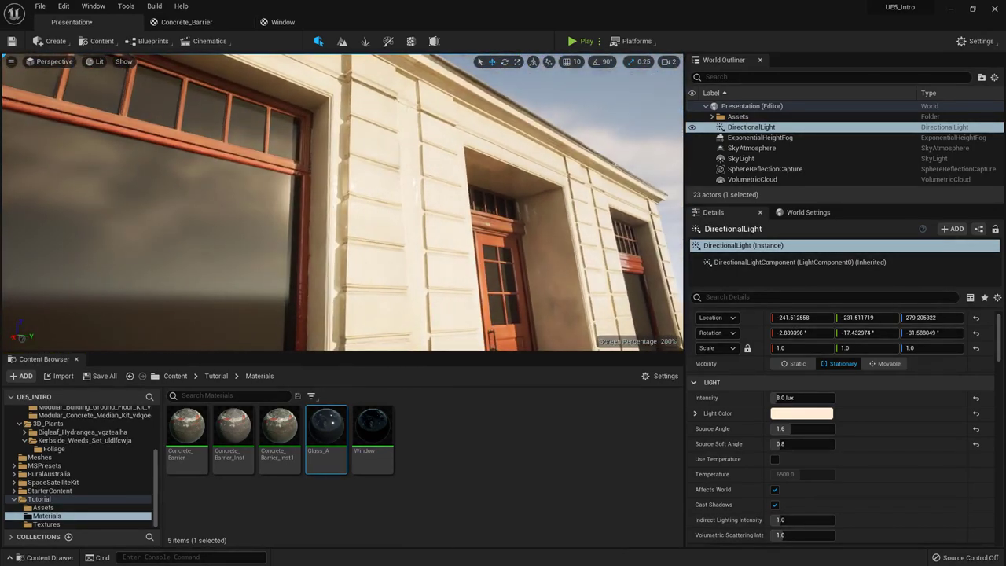
pyautogui.scroll(2, 82, 470)
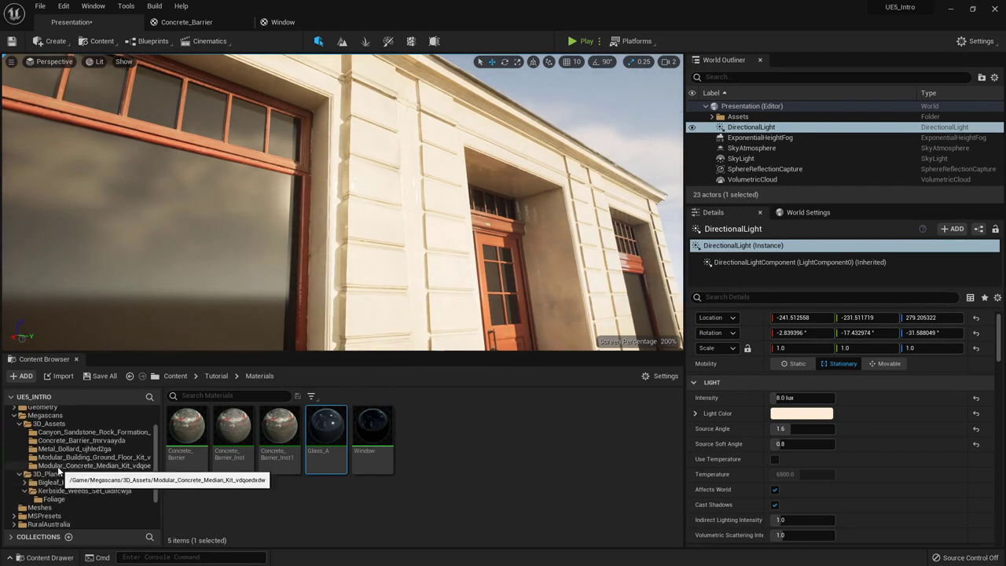
pyautogui.click(76, 465)
pyautogui.click(75, 457)
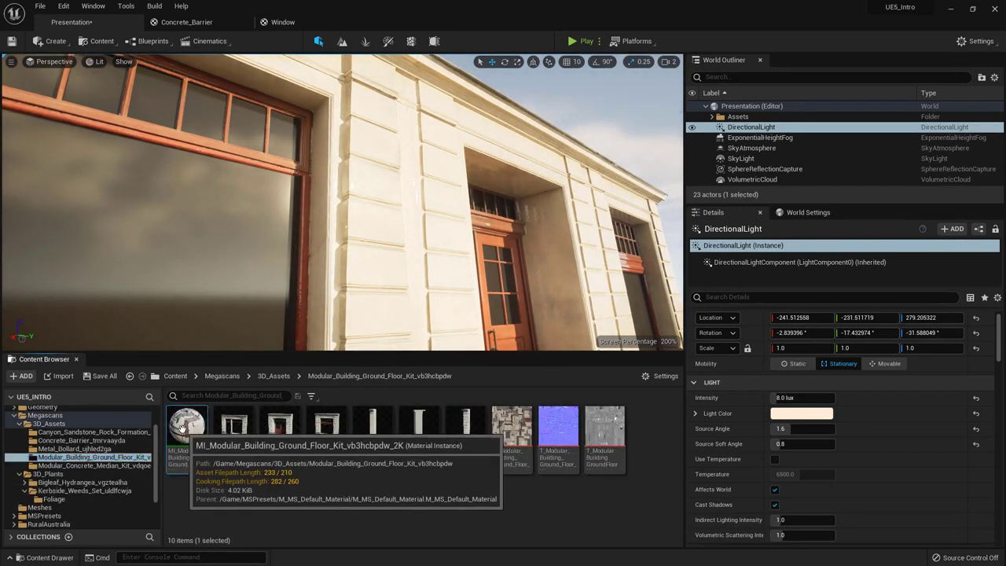
pyautogui.doubleClick(186, 428)
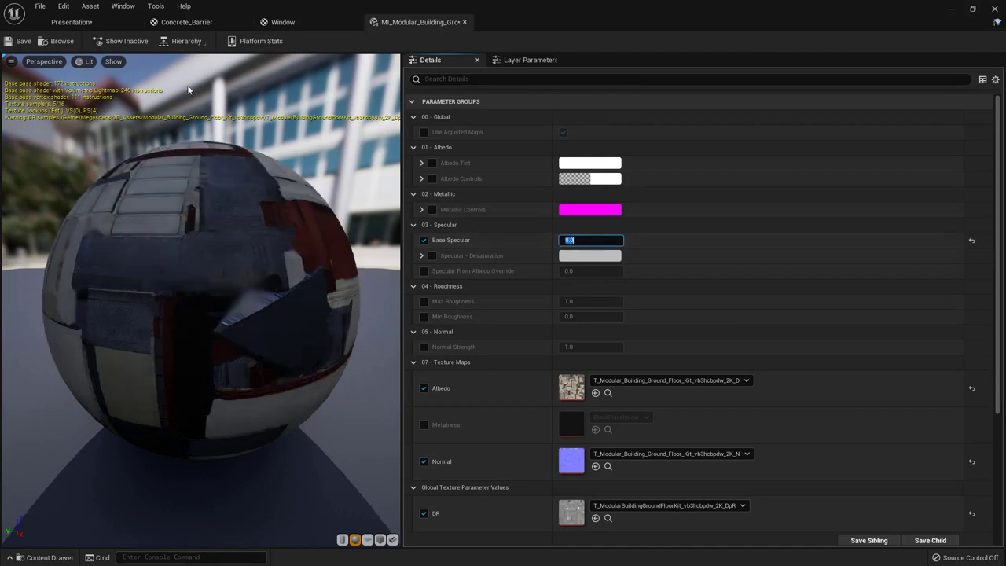
pyautogui.click(93, 24)
pyautogui.moveTo(427, 119); pyautogui.dragTo(478, 209, button='right')
pyautogui.press('s')
pyautogui.press('s')
pyautogui.press('s')
pyautogui.press('w')
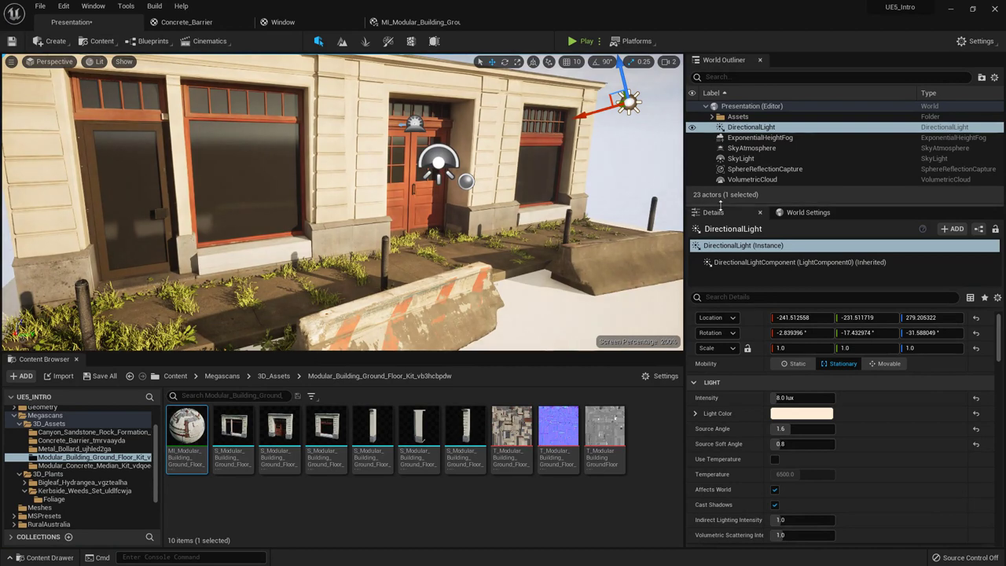
# - Add a Post Process Volume to the level and place it in front of the building between the two concrete barriers
pyautogui.moveTo(720, 205); pyautogui.dragTo(720, 283)
pyautogui.moveTo(453, 154); pyautogui.dragTo(462, 159, button='right')
pyautogui.click(61, 47)
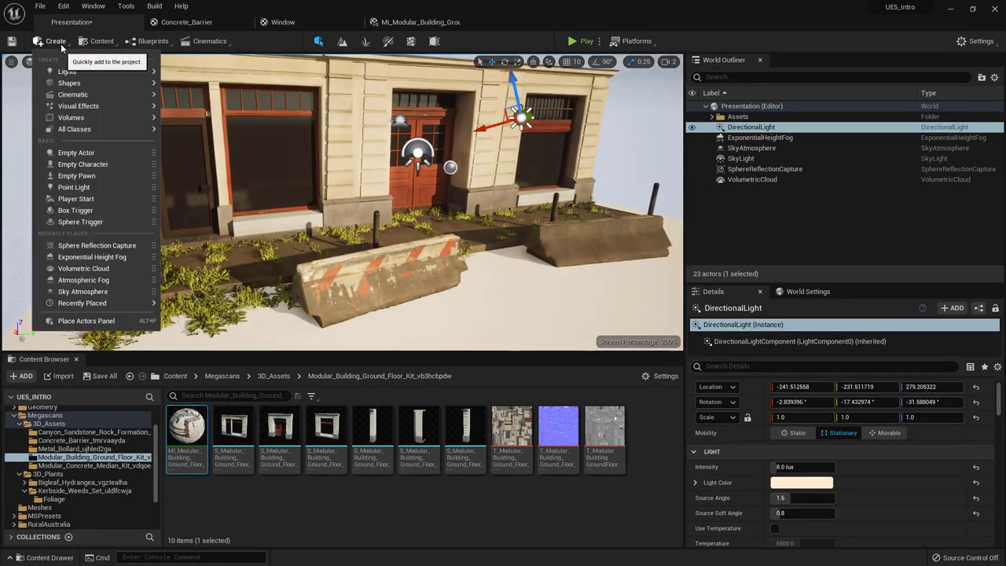
pyautogui.moveTo(104, 106)
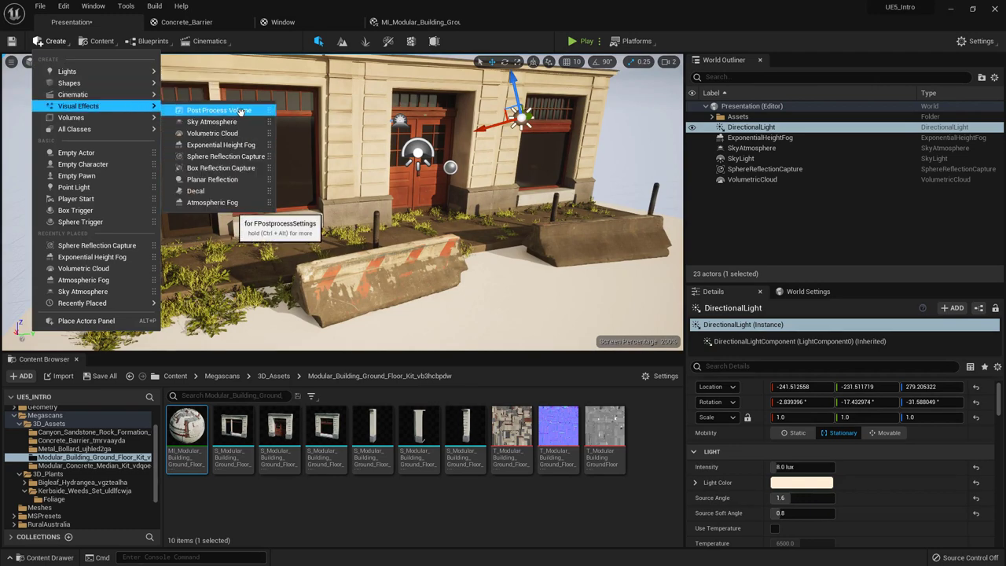
pyautogui.click(241, 111)
pyautogui.moveTo(381, 156); pyautogui.dragTo(379, 157, button='right')
pyautogui.moveTo(363, 196); pyautogui.dragTo(465, 214)
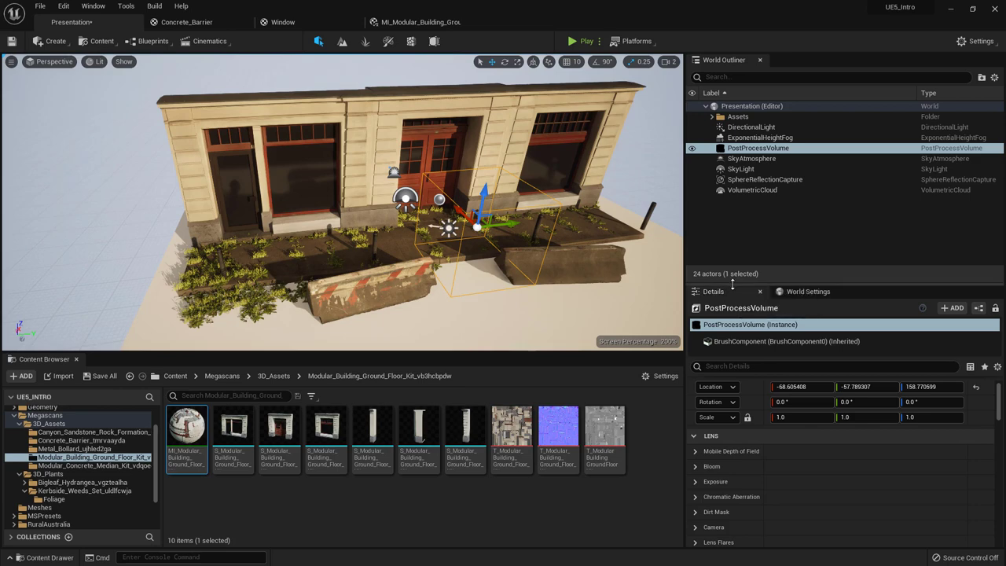
# - Widen the PostProcessVolume's box brush to about 325 in X
pyautogui.moveTo(729, 284); pyautogui.dragTo(729, 213)
pyautogui.moveTo(528, 170)
pyautogui.mouseDown(button='right')
pyautogui.moveTo(542, 166)
pyautogui.moveTo(528, 170)
pyautogui.mouseUp(button='right')
pyautogui.moveTo(558, 232); pyautogui.dragTo(558, 232, button='right')
pyautogui.scroll(-4, 771, 391)
pyautogui.scroll(-15, 762, 362)
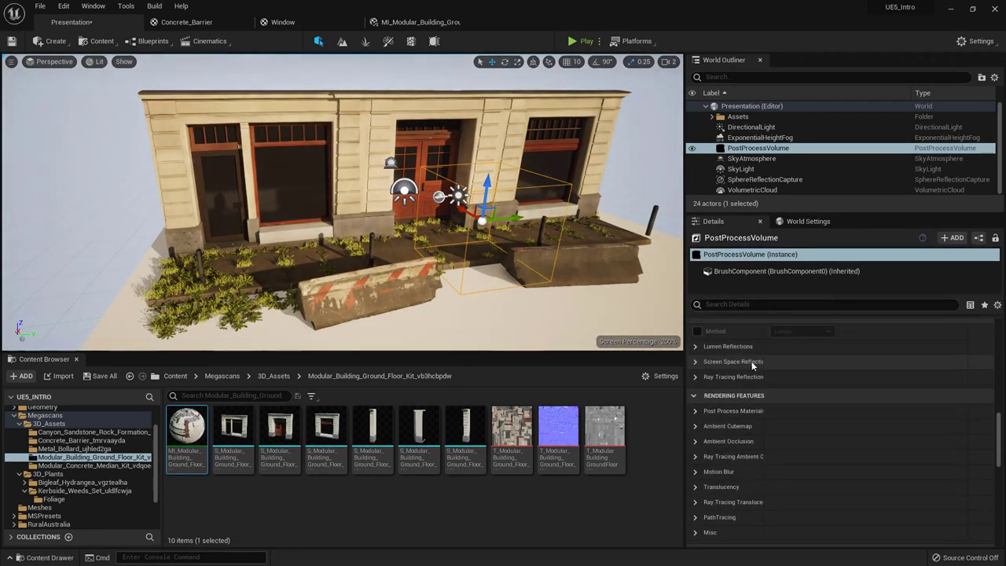
pyautogui.scroll(-5, 751, 363)
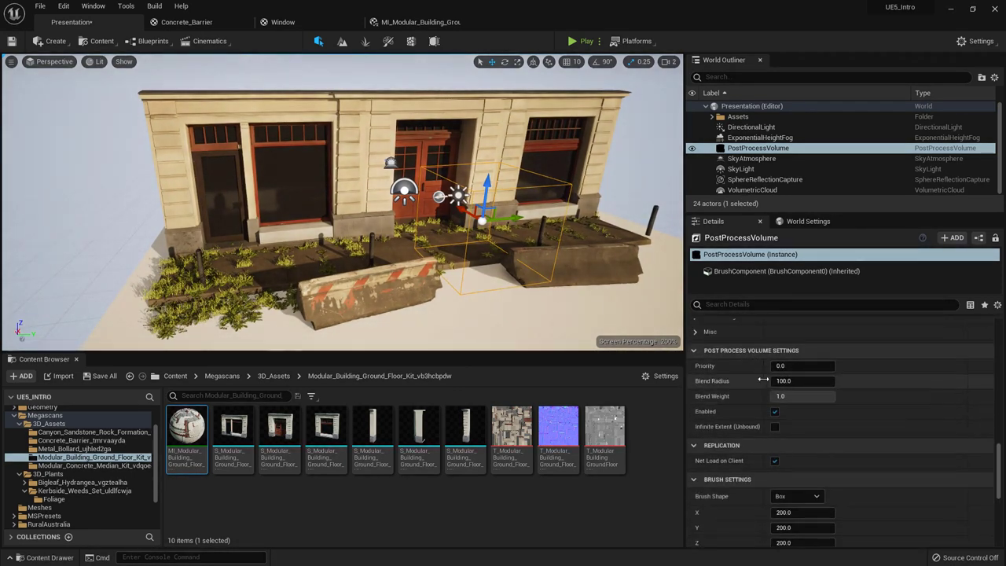
pyautogui.scroll(-3, 765, 382)
pyautogui.scroll(-3, 731, 425)
pyautogui.moveTo(802, 412)
pyautogui.mouseDown()
pyautogui.moveTo(848, 411)
pyautogui.moveTo(805, 411)
pyautogui.mouseUp()
# - Enable Infinite Extent (Unbound) for the PostProcessVolume
pyautogui.scroll(2, 765, 375)
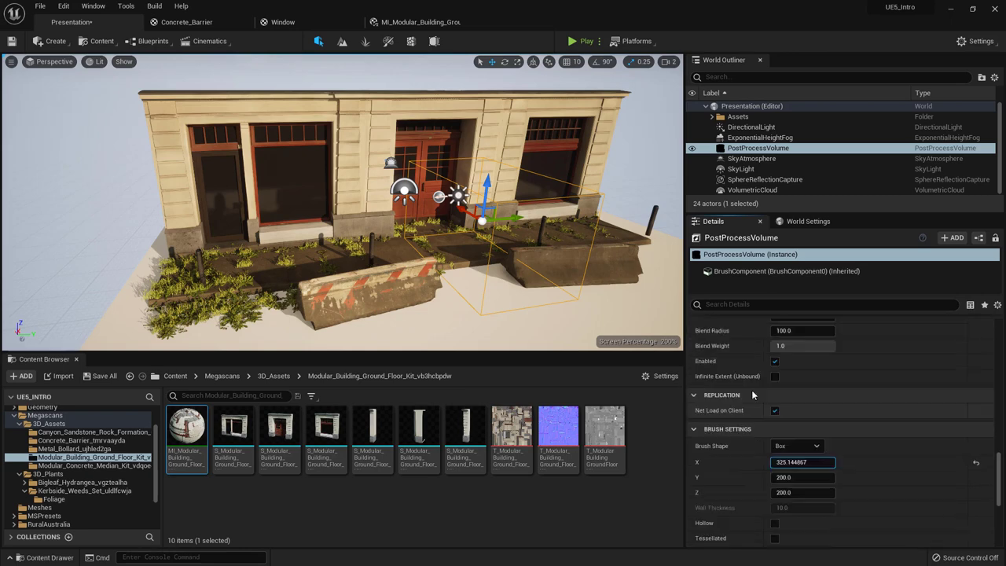
pyautogui.scroll(1, 751, 395)
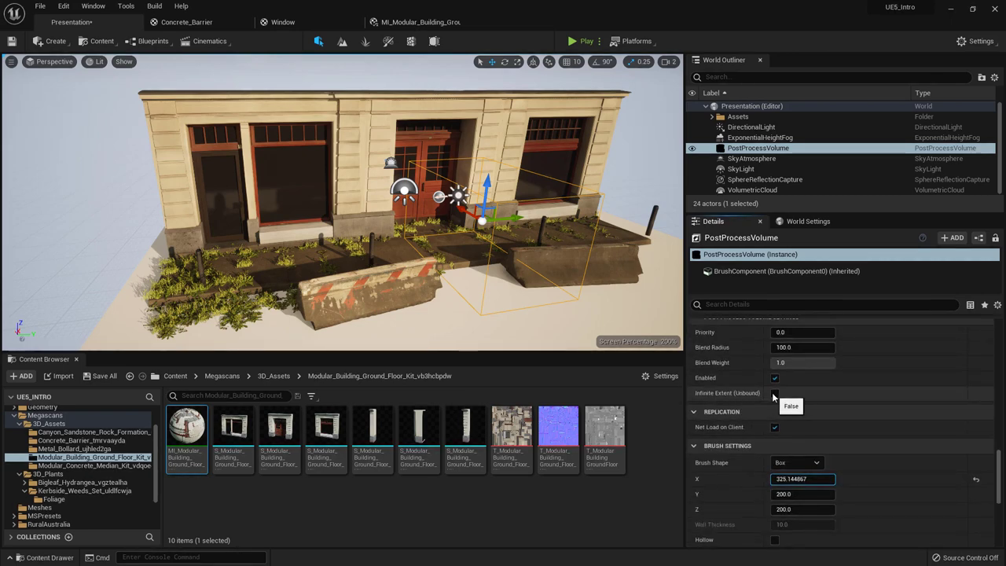
pyautogui.moveTo(389, 202); pyautogui.dragTo(363, 228, button='right')
pyautogui.press('w')
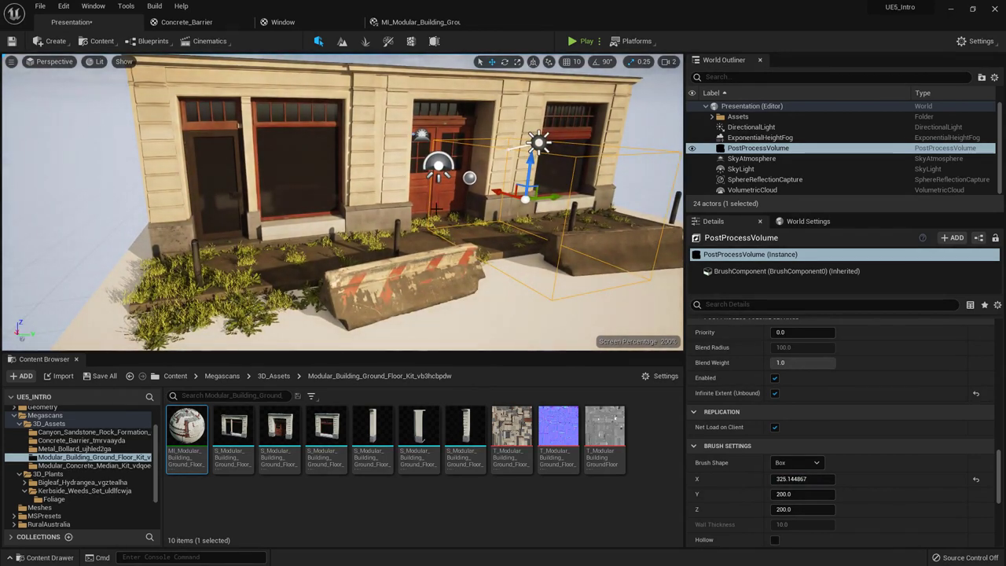
pyautogui.moveTo(373, 200); pyautogui.dragTo(393, 200, button='right')
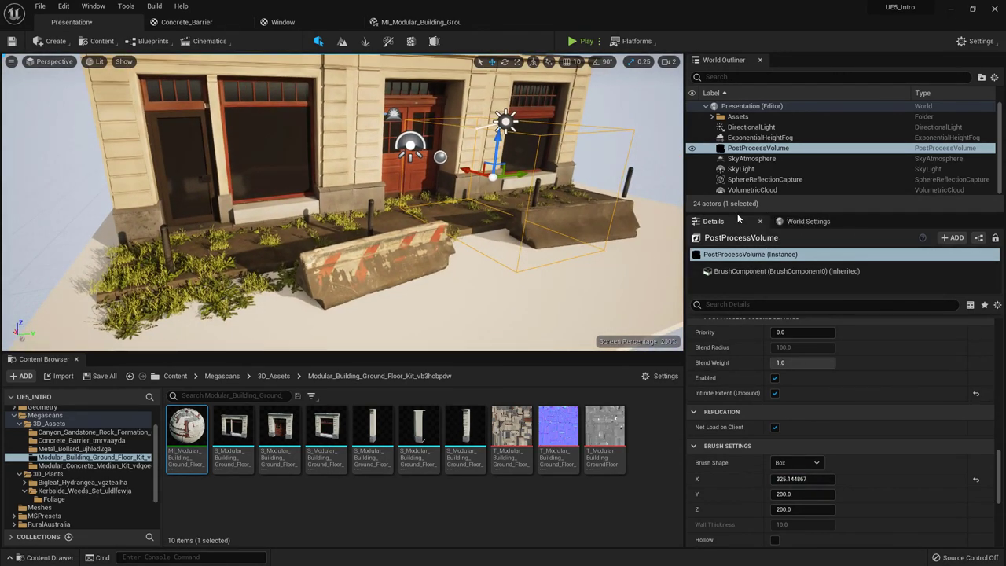
pyautogui.press('w')
pyautogui.moveTo(503, 192); pyautogui.dragTo(471, 182, button='right')
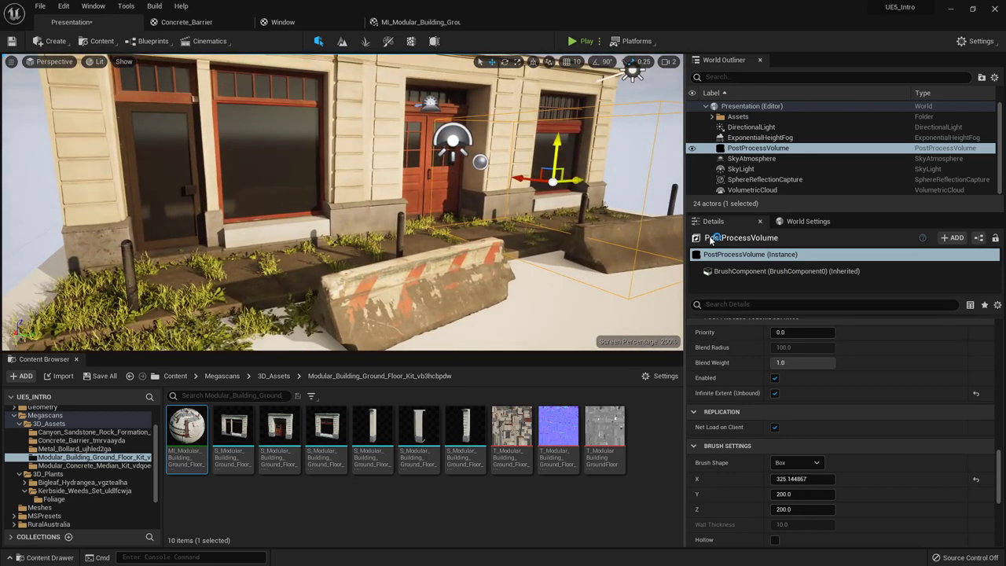
# - Override the Bloom Intensity of the PostProcessVolume and set it to 1.0
pyautogui.moveTo(731, 207); pyautogui.dragTo(731, 165)
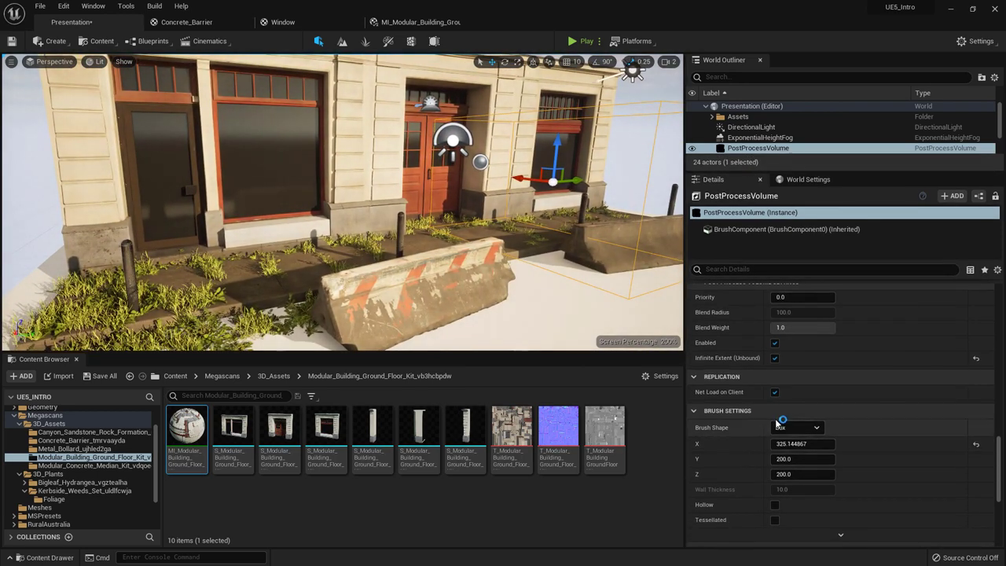
pyautogui.scroll(5, 766, 416)
pyautogui.scroll(10, 768, 421)
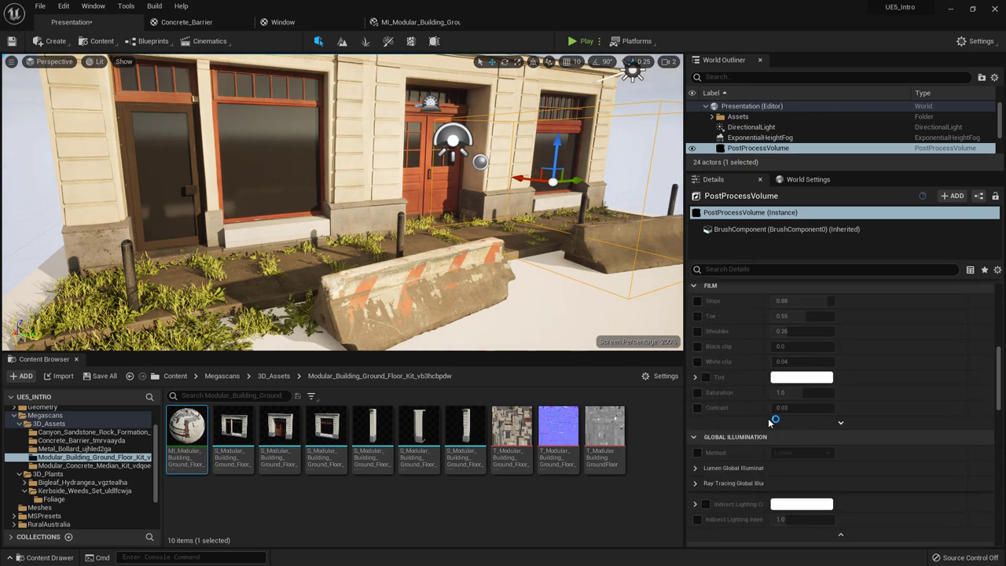
pyautogui.scroll(2, 754, 401)
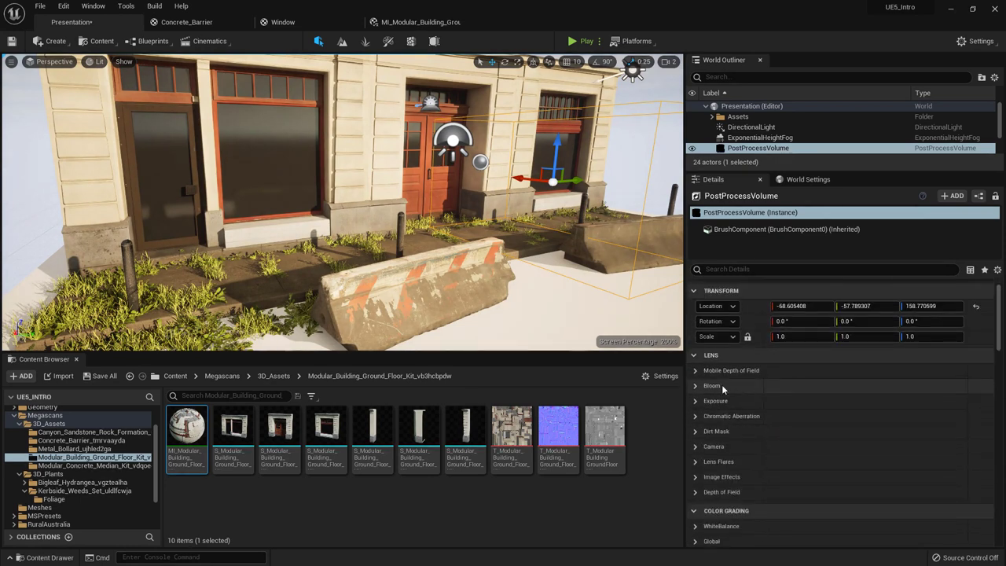
pyautogui.scroll(-2, 722, 389)
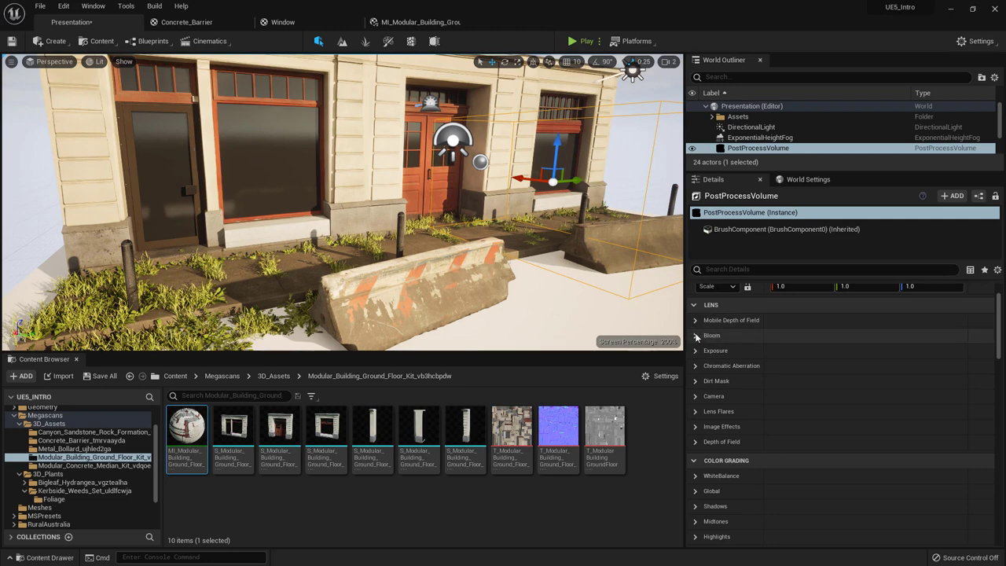
pyautogui.click(696, 335)
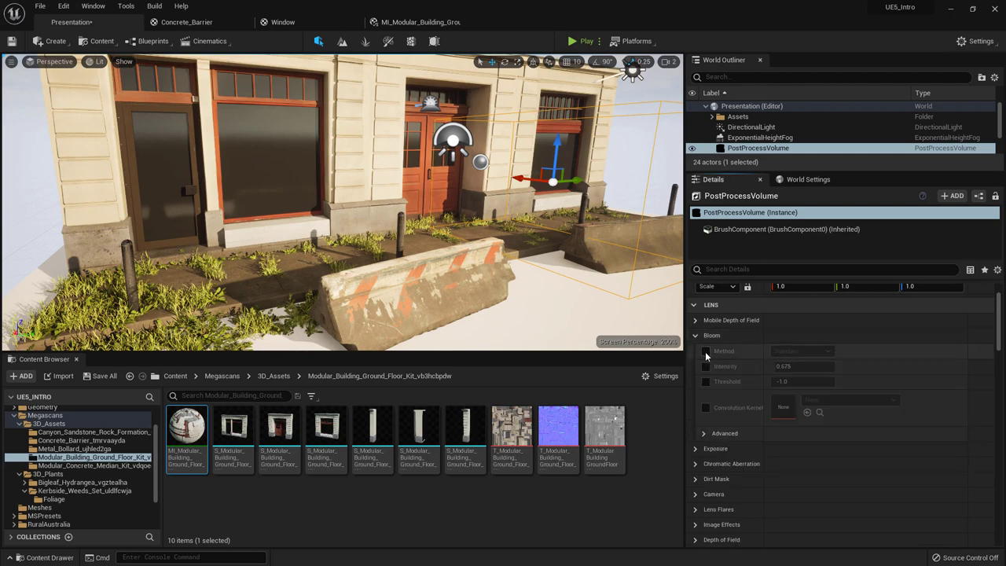
pyautogui.moveTo(788, 366)
pyautogui.mouseDown()
pyautogui.moveTo(818, 366)
pyautogui.moveTo(775, 366)
pyautogui.moveTo(800, 366)
pyautogui.mouseUp()
pyautogui.moveTo(440, 212); pyautogui.dragTo(507, 181, button='right')
pyautogui.moveTo(831, 366)
pyautogui.mouseDown()
pyautogui.moveTo(841, 366)
pyautogui.moveTo(817, 366)
pyautogui.mouseUp()
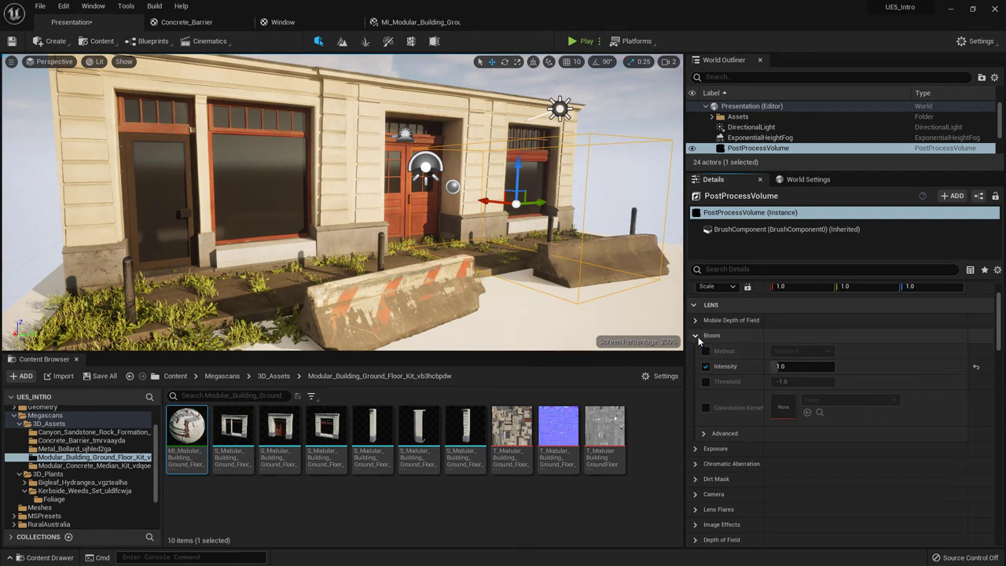
pyautogui.click(696, 336)
# - Examine the Exposure settings and how auto exposure adapts between wide views, the dark weeds at the kerb and the bright facade
pyautogui.click(698, 350)
pyautogui.scroll(-1, 696, 397)
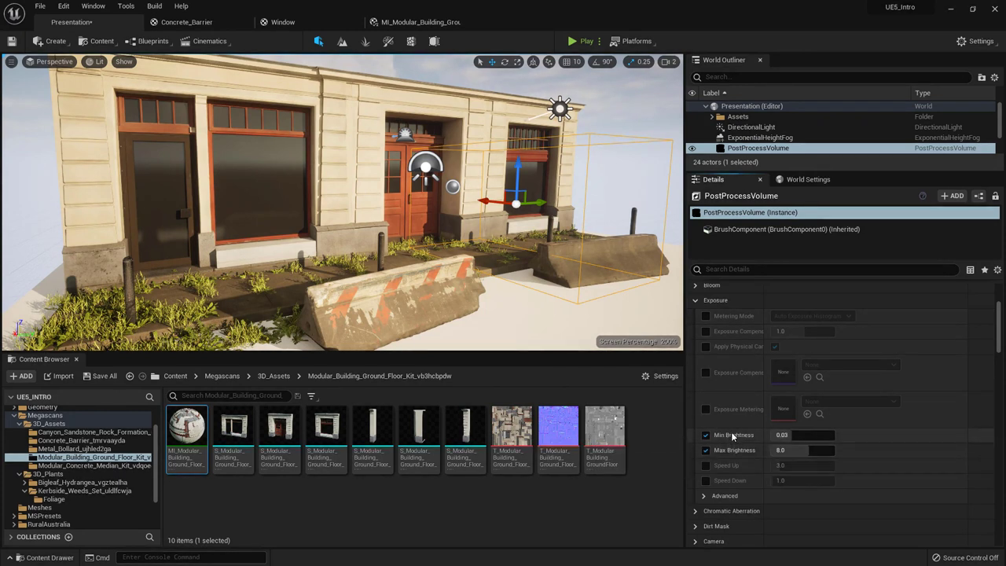
pyautogui.press('s')
pyautogui.moveTo(452, 198)
pyautogui.mouseDown(button='right')
pyautogui.moveTo(425, 196)
pyautogui.moveTo(441, 196)
pyautogui.mouseUp(button='right')
pyautogui.press('w')
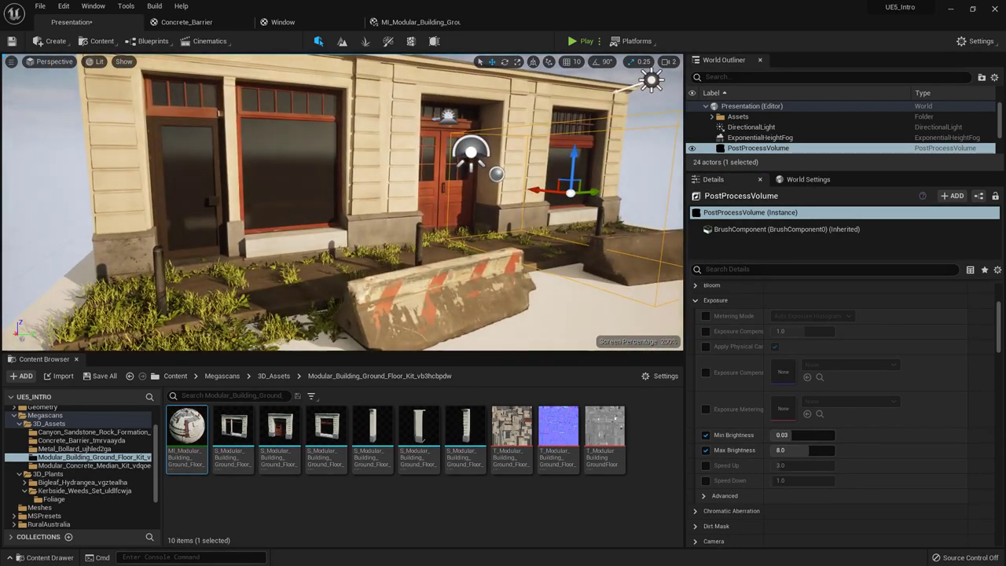
pyautogui.press('s')
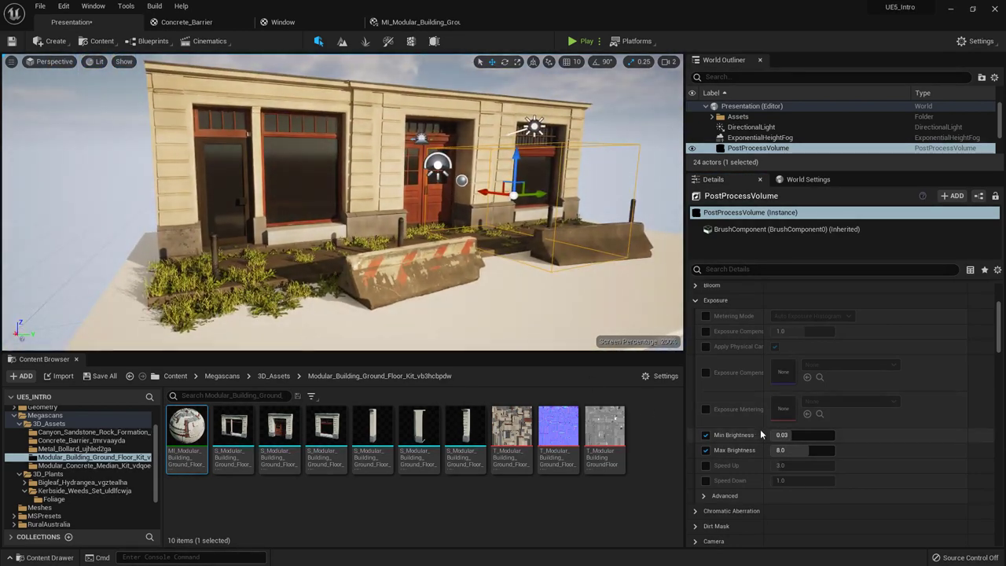
pyautogui.moveTo(464, 200)
pyautogui.mouseDown(button='right')
pyautogui.moveTo(509, 206)
pyautogui.moveTo(469, 199)
pyautogui.moveTo(464, 176)
pyautogui.moveTo(454, 257)
pyautogui.mouseUp(button='right')
pyautogui.press('w')
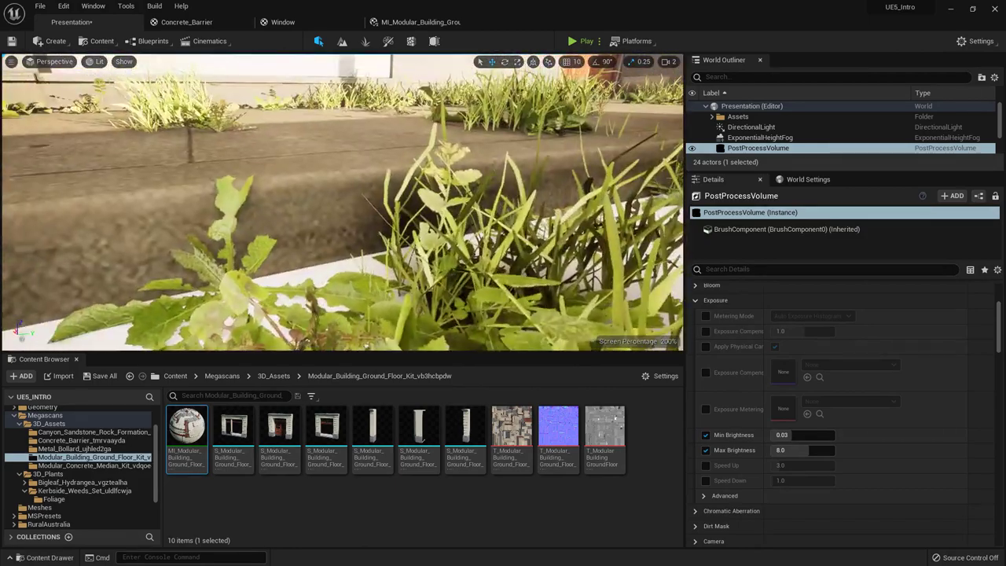
pyautogui.moveTo(476, 199); pyautogui.dragTo(479, 199, button='right')
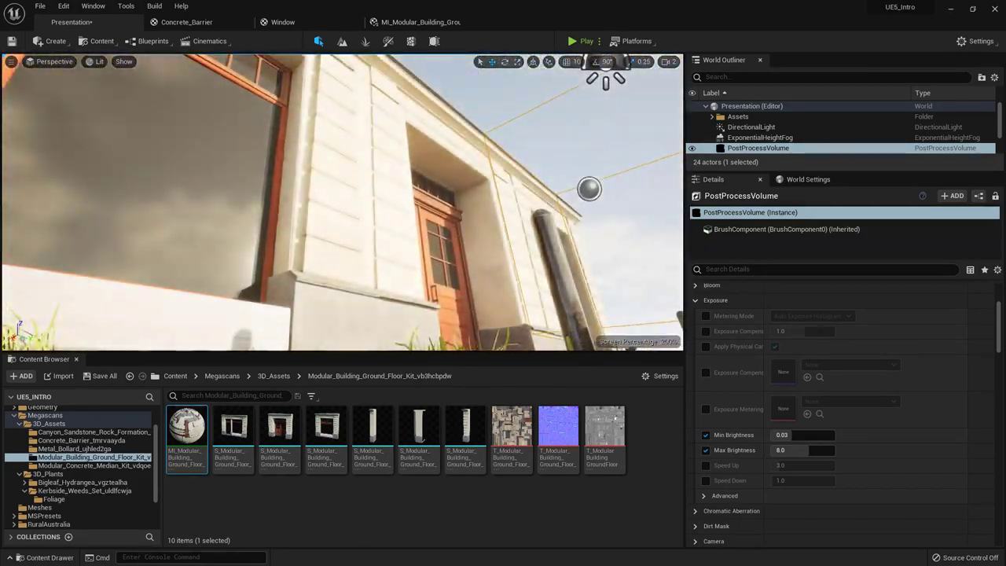
pyautogui.moveTo(429, 141); pyautogui.dragTo(429, 141, button='right')
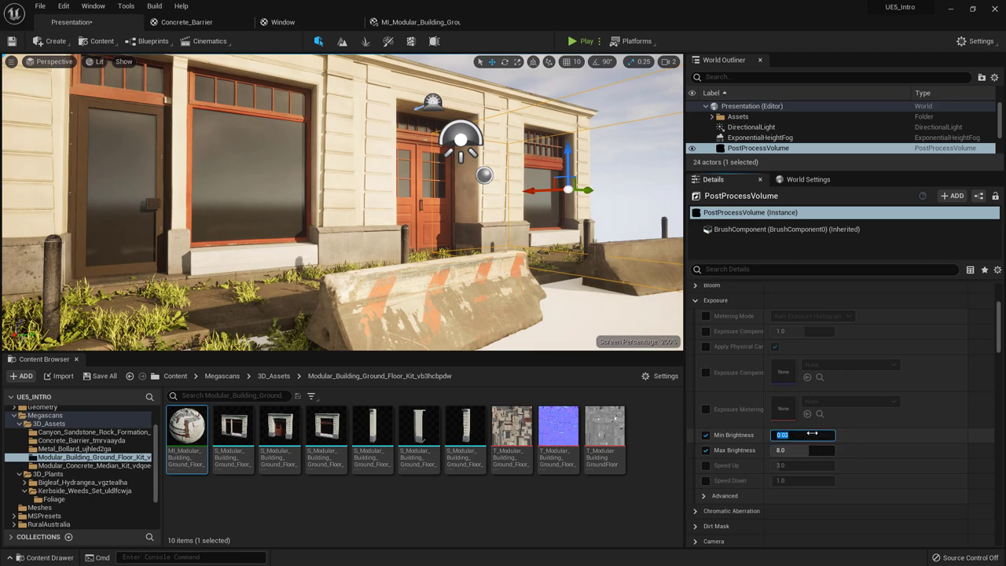
# - Try matching Min and Max Brightness values of 0, 5 and 3 in the Exposure settings
pyautogui.write('0')
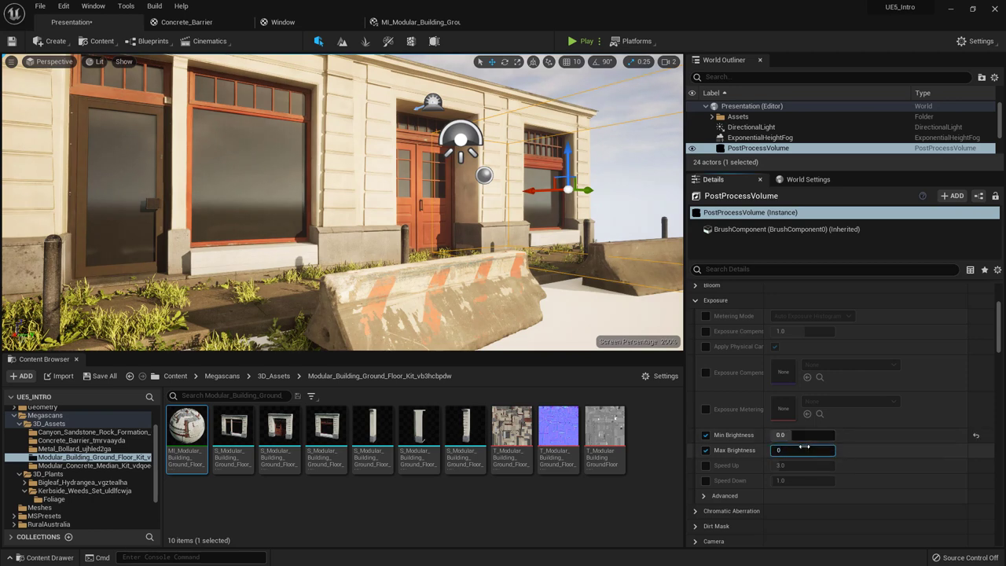
pyautogui.press('Return')
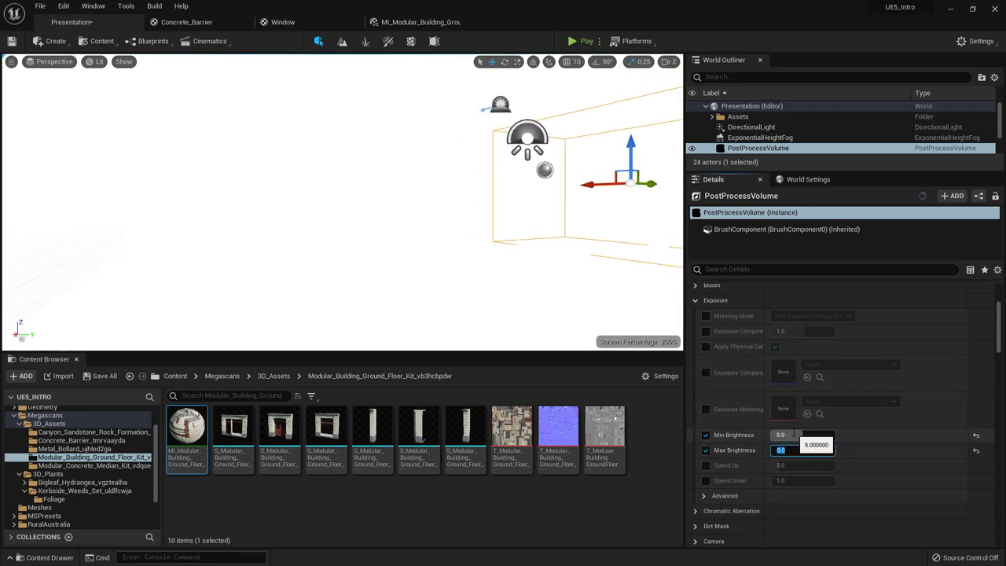
pyautogui.write('5')
pyautogui.press('Return')
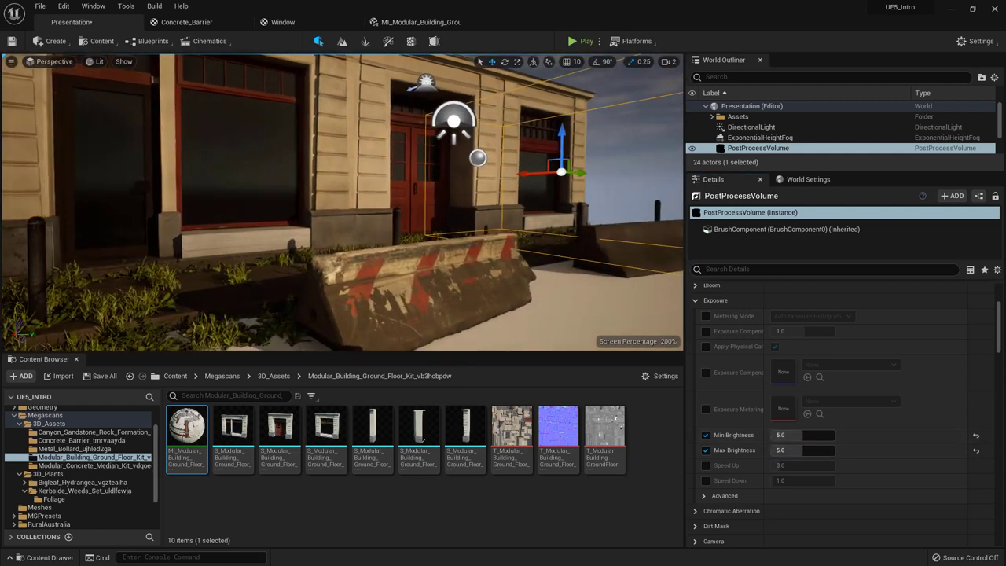
pyautogui.write('3')
pyautogui.press('Return')
# - Set both Min Brightness and Max Brightness to 2 and check the fixed exposure from low and wide views of the facade
pyautogui.click(792, 437)
pyautogui.click(790, 450)
pyautogui.write('2')
pyautogui.press('Return')
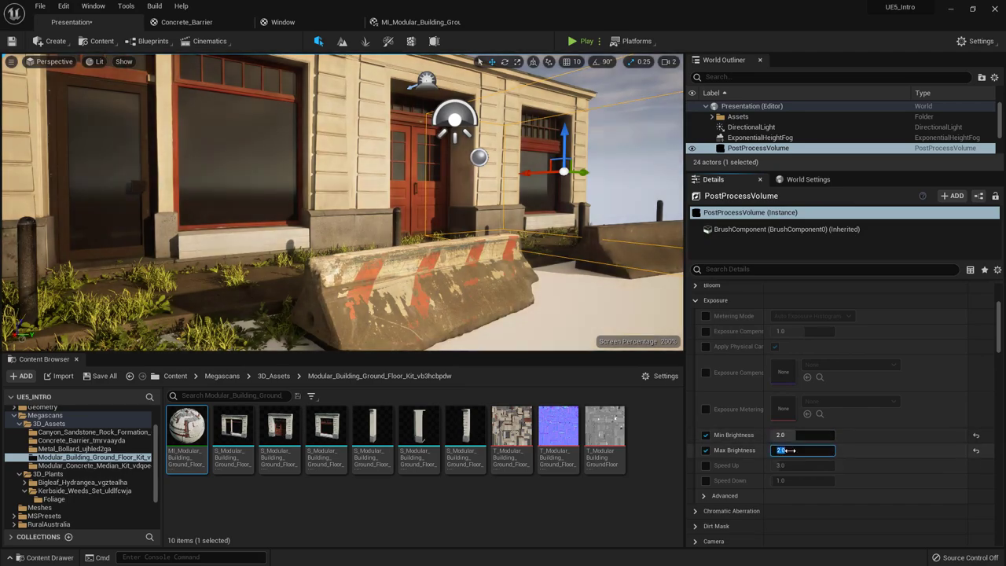
pyautogui.moveTo(505, 196); pyautogui.dragTo(483, 203, button='right')
pyautogui.moveTo(342, 202); pyautogui.dragTo(448, 220, button='right')
pyautogui.press('w')
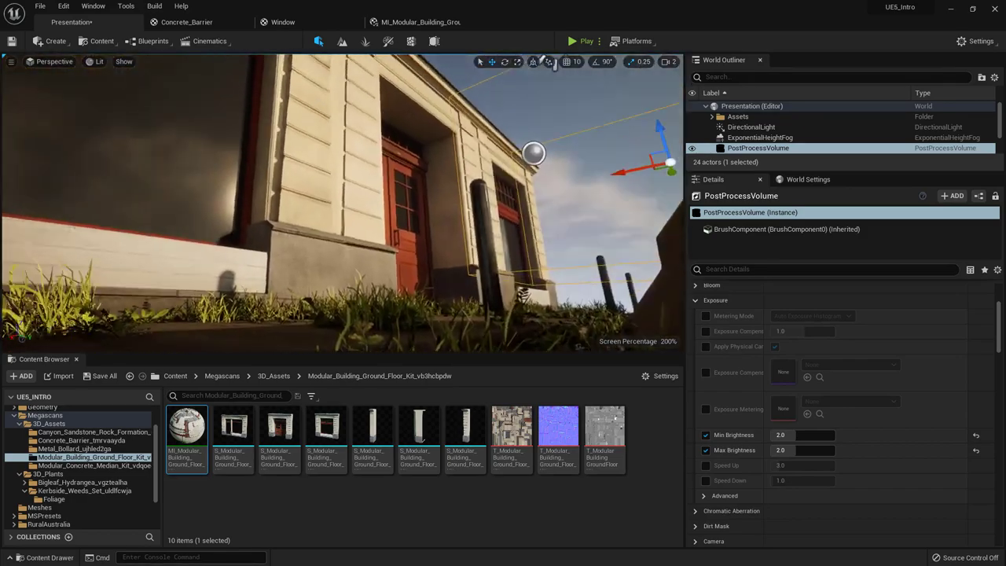
pyautogui.moveTo(342, 202)
pyautogui.mouseDown(button='right')
pyautogui.moveTo(353, 185)
pyautogui.moveTo(346, 259)
pyautogui.moveTo(346, 205)
pyautogui.moveTo(334, 202)
pyautogui.moveTo(343, 200)
pyautogui.mouseUp(button='right')
pyautogui.press('w')
pyautogui.press('s')
pyautogui.press('w')
pyautogui.click(696, 300)
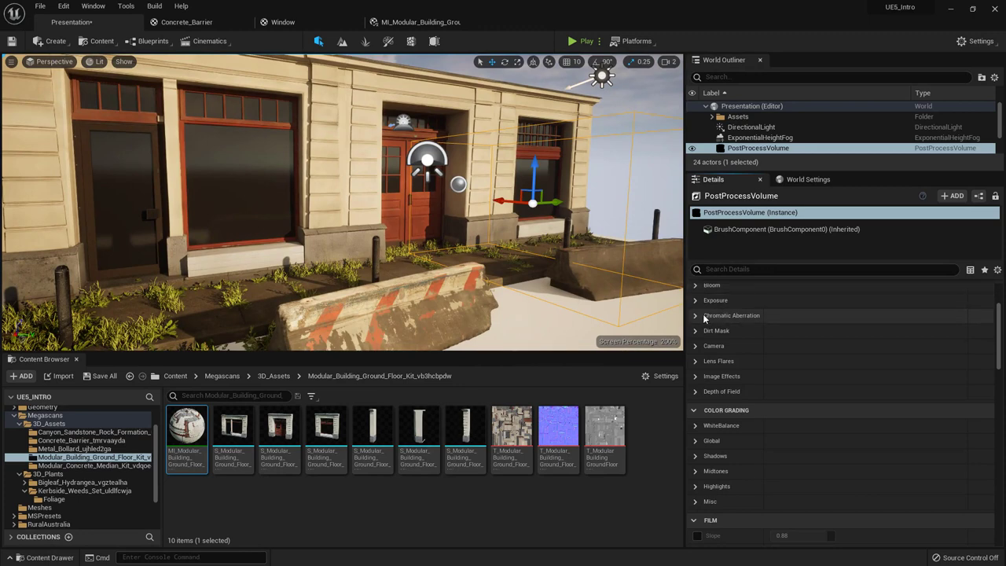
# - Override the Chromatic Aberration Intensity and set it to 0.2, judging the fringing on the striped concrete barrier
pyautogui.click(696, 315)
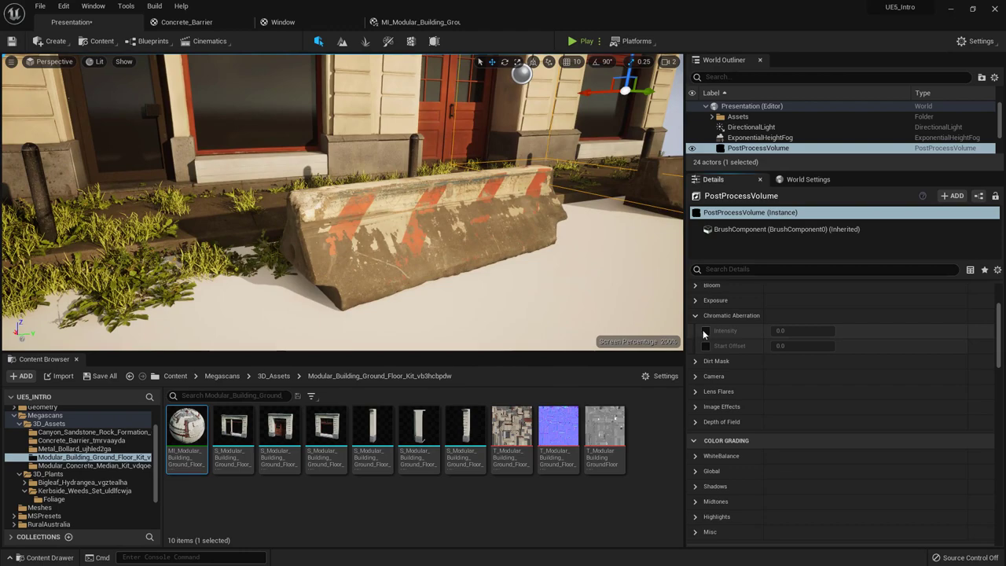
pyautogui.click(706, 330)
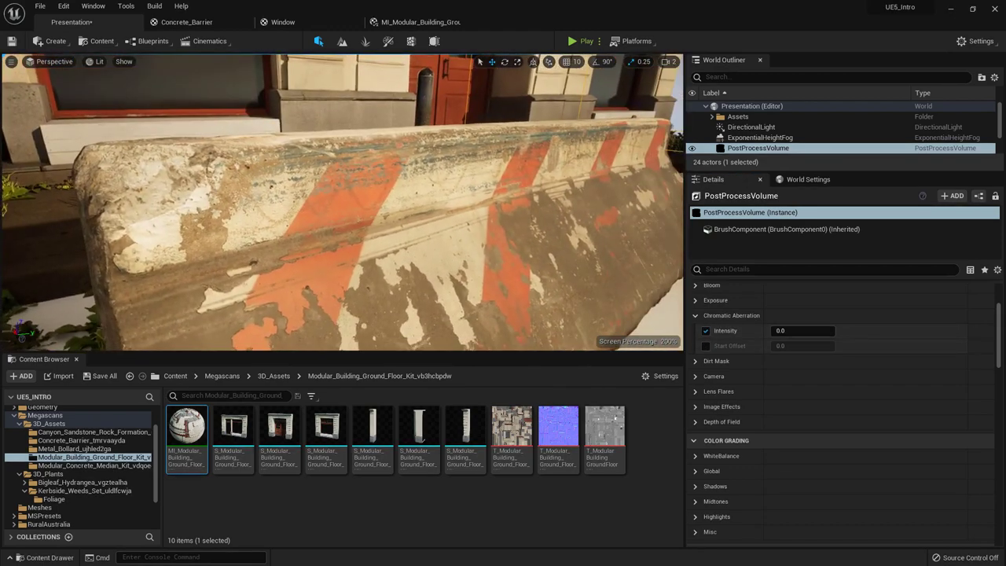
pyautogui.moveTo(795, 331); pyautogui.dragTo(821, 331)
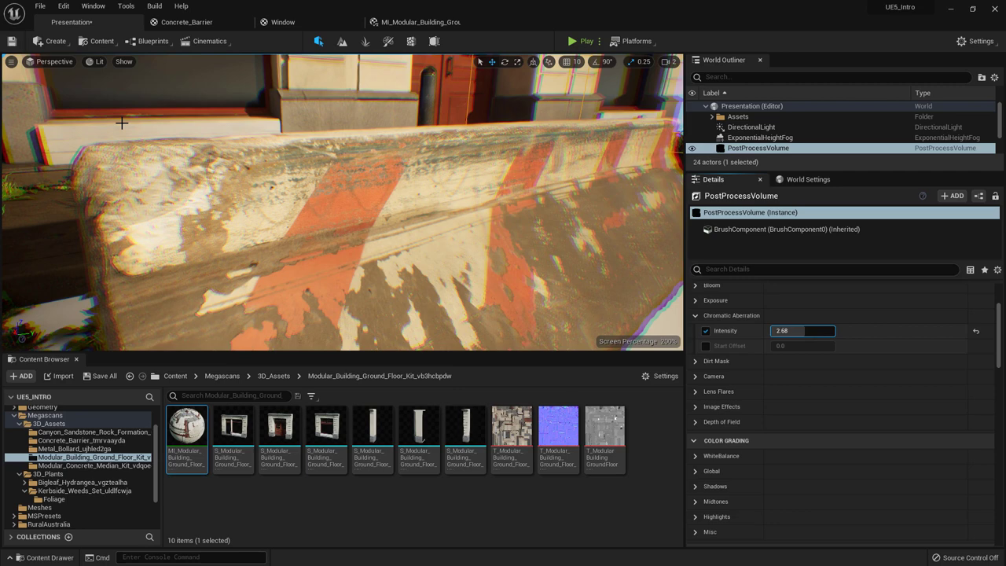
pyautogui.click(808, 336)
pyautogui.write('0.48')
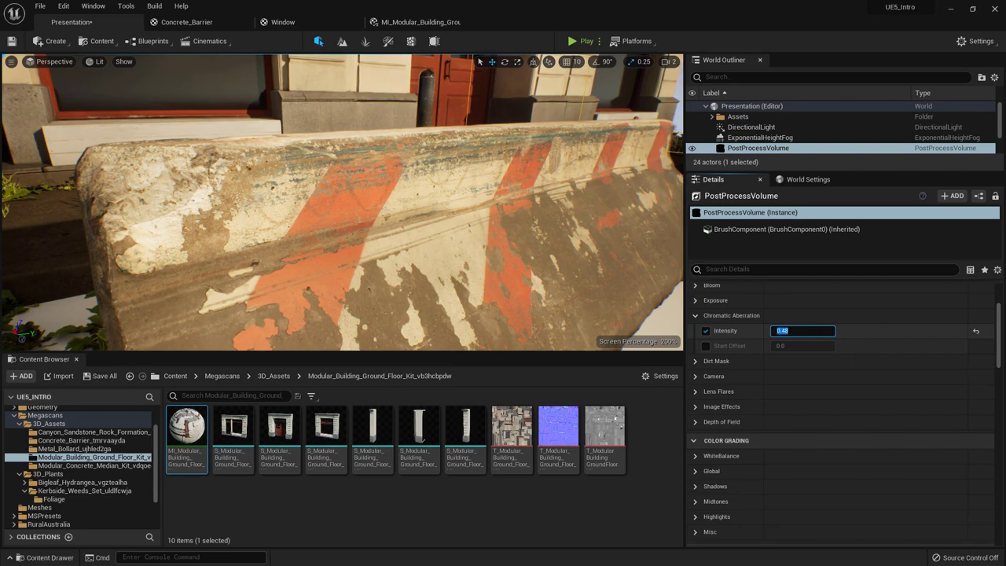
pyautogui.write('2')
pyautogui.press('Return')
pyautogui.moveTo(502, 275); pyautogui.dragTo(471, 271, button='right')
pyautogui.press('s')
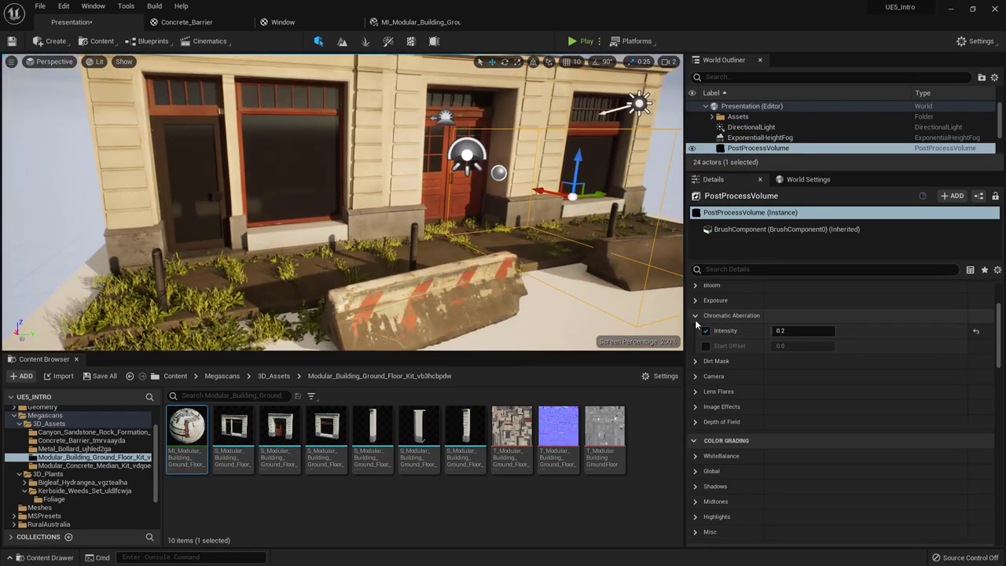
pyautogui.click(695, 316)
pyautogui.scroll(-1, 696, 327)
pyautogui.click(695, 298)
pyautogui.click(695, 298)
pyautogui.click(695, 310)
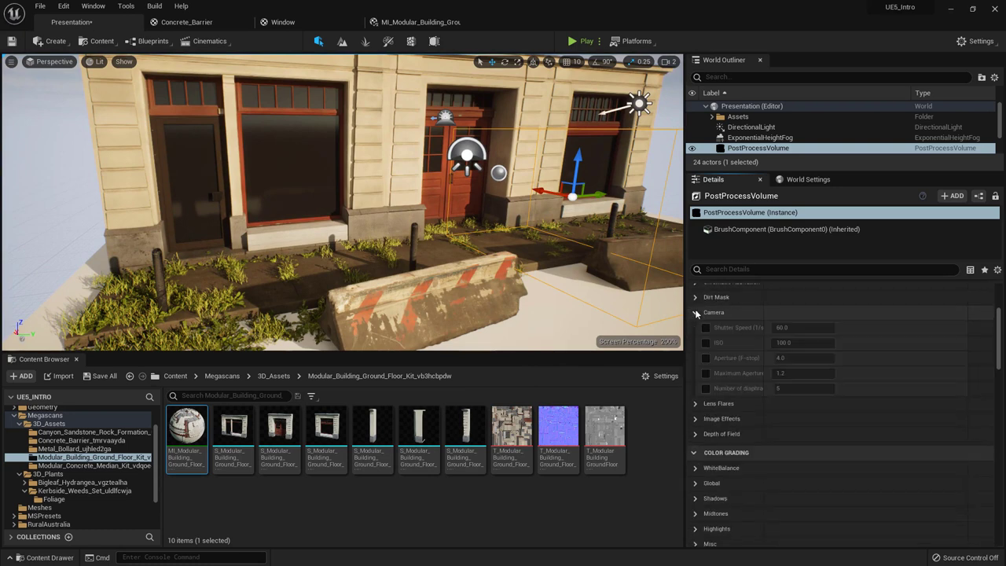
pyautogui.click(695, 310)
# - Override the Lens Flares Intensity, raise it to about 3.8, and check the effect towards the sky
pyautogui.click(697, 327)
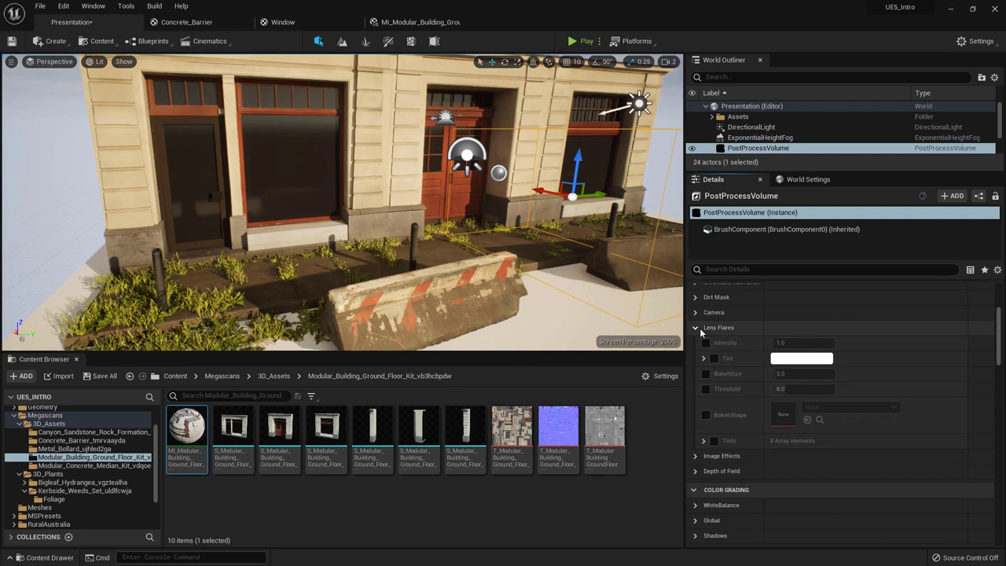
pyautogui.click(705, 342)
pyautogui.moveTo(778, 343); pyautogui.dragTo(790, 343)
pyautogui.moveTo(377, 212); pyautogui.dragTo(464, 156, button='right')
pyautogui.moveTo(314, 220); pyautogui.dragTo(357, 208, button='right')
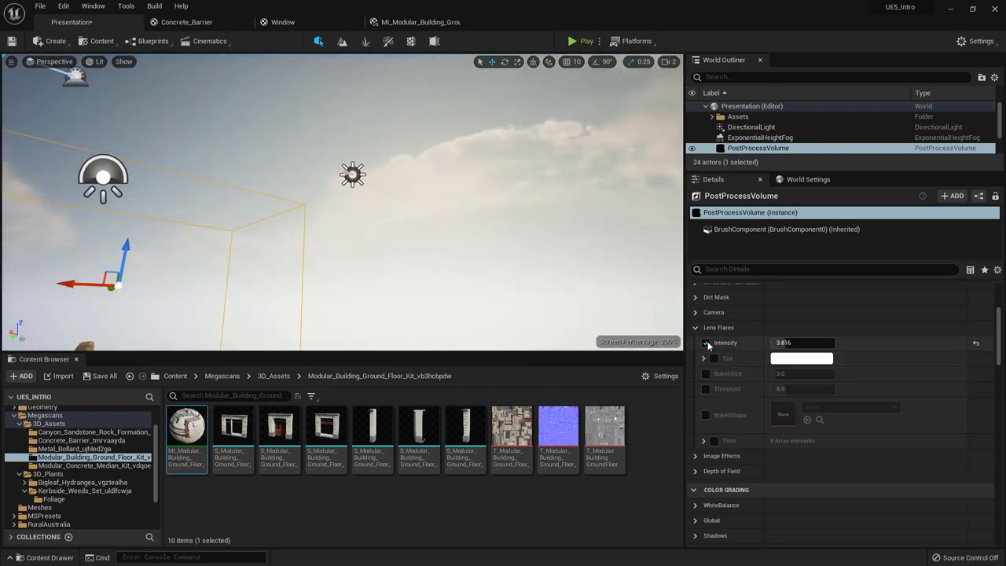
pyautogui.click(708, 327)
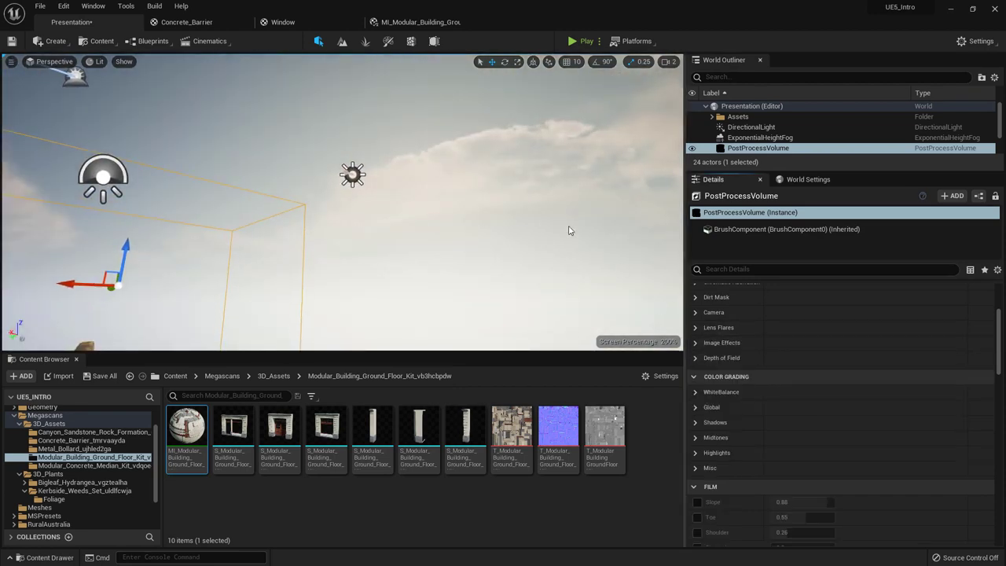
pyautogui.press('f')
pyautogui.press('s')
pyautogui.moveTo(392, 204); pyautogui.dragTo(244, 201, button='right')
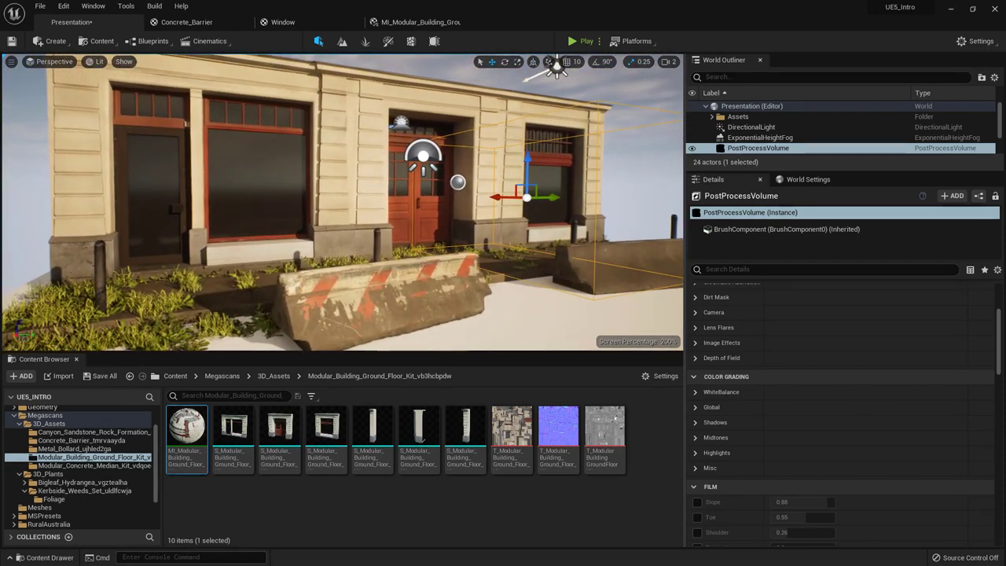
# - Override the Vignette Intensity in the Image Effects and set it to 0.6
pyautogui.click(694, 343)
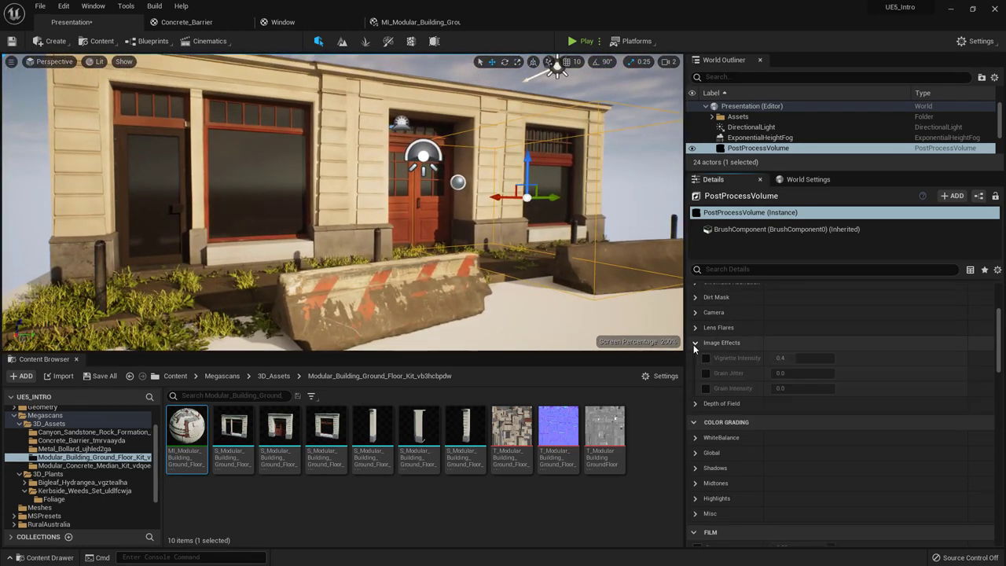
pyautogui.click(705, 358)
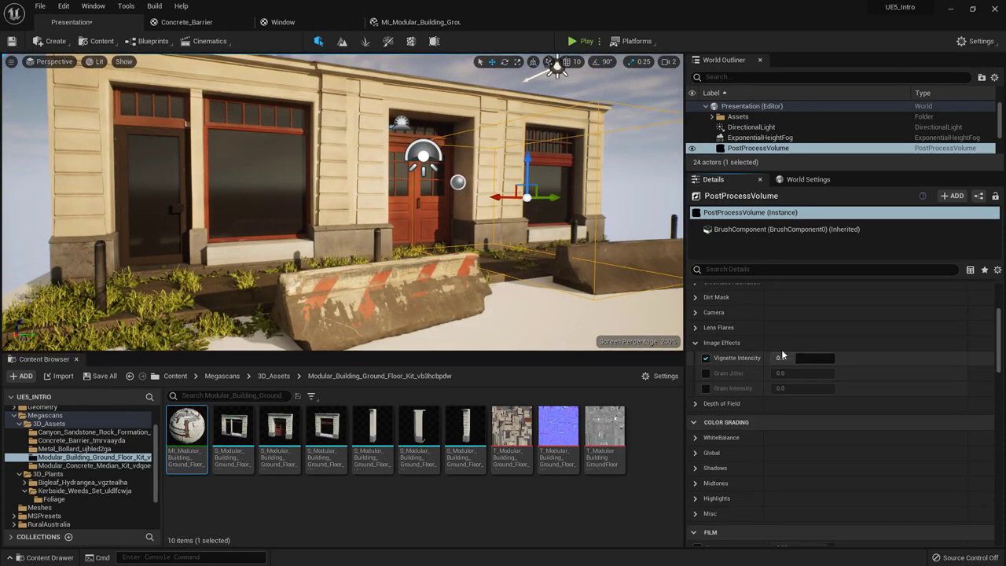
pyautogui.moveTo(796, 359)
pyautogui.mouseDown()
pyautogui.moveTo(835, 359)
pyautogui.moveTo(800, 358)
pyautogui.moveTo(816, 358)
pyautogui.mouseUp()
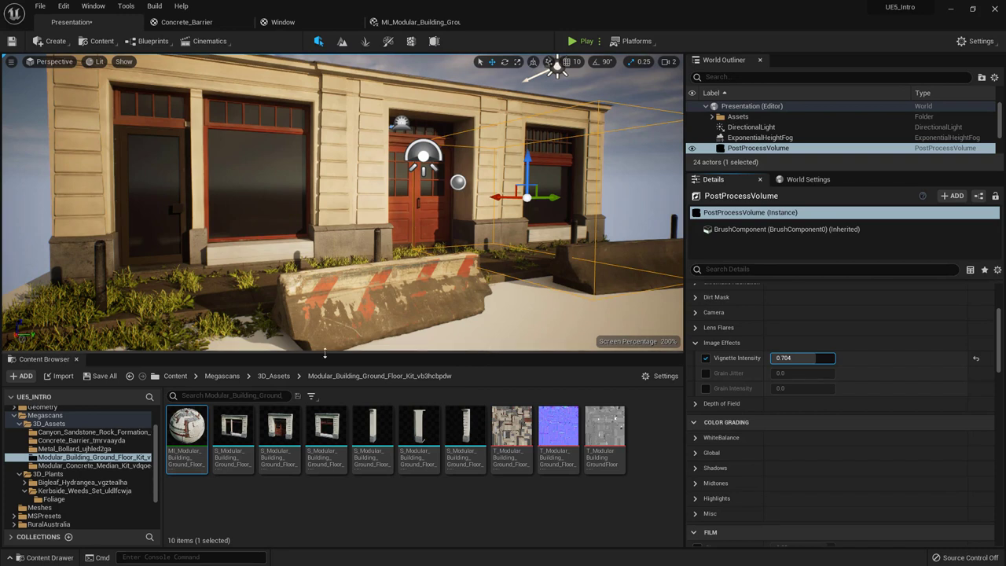
pyautogui.click(801, 359)
pyautogui.write('0.6')
pyautogui.press('Return')
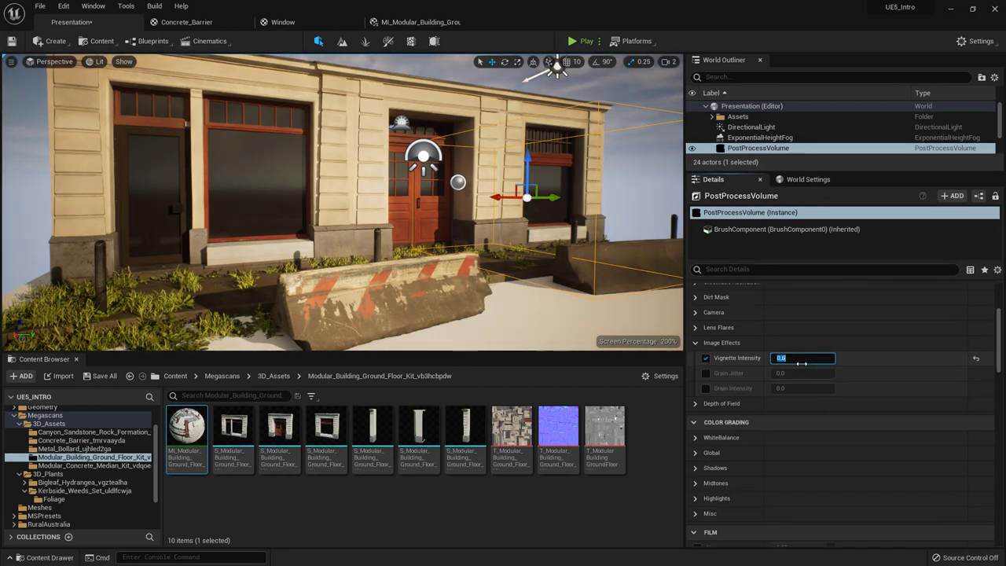
# - Enable the film grain overrides and set Grain Intensity to about 0.288 and Grain Jitter to about 0.448
pyautogui.click(705, 374)
pyautogui.click(705, 389)
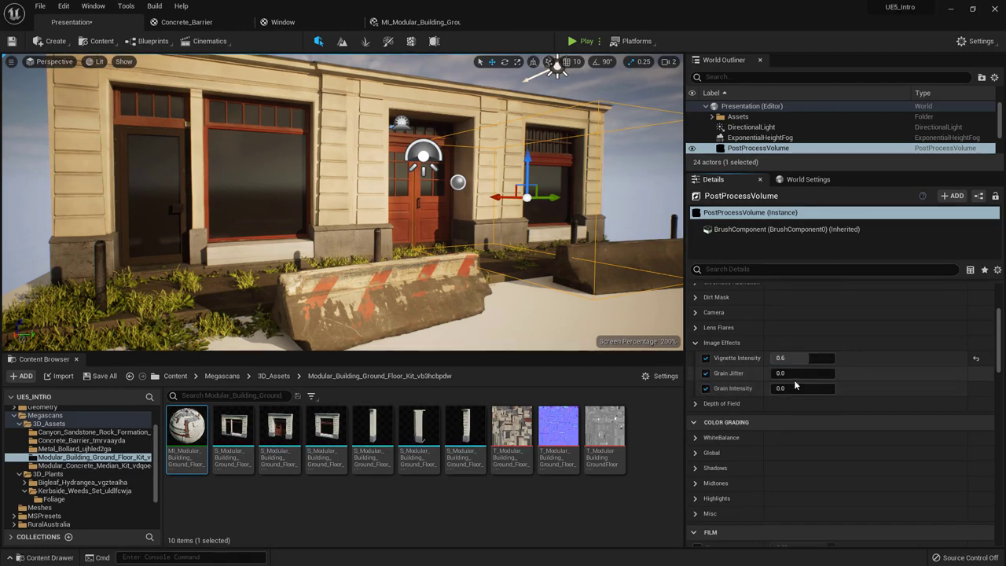
pyautogui.click(796, 387)
pyautogui.moveTo(788, 388); pyautogui.dragTo(771, 388)
pyautogui.press('w')
pyautogui.moveTo(440, 235); pyautogui.dragTo(393, 231, button='right')
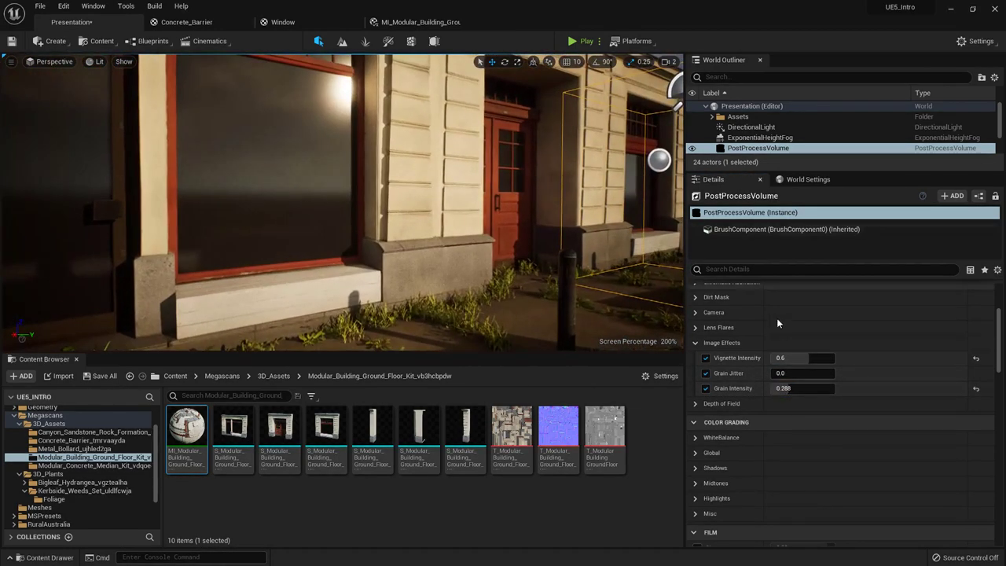
pyautogui.moveTo(791, 373); pyautogui.dragTo(819, 372)
pyautogui.press('s')
pyautogui.moveTo(424, 236); pyautogui.dragTo(408, 235, button='right')
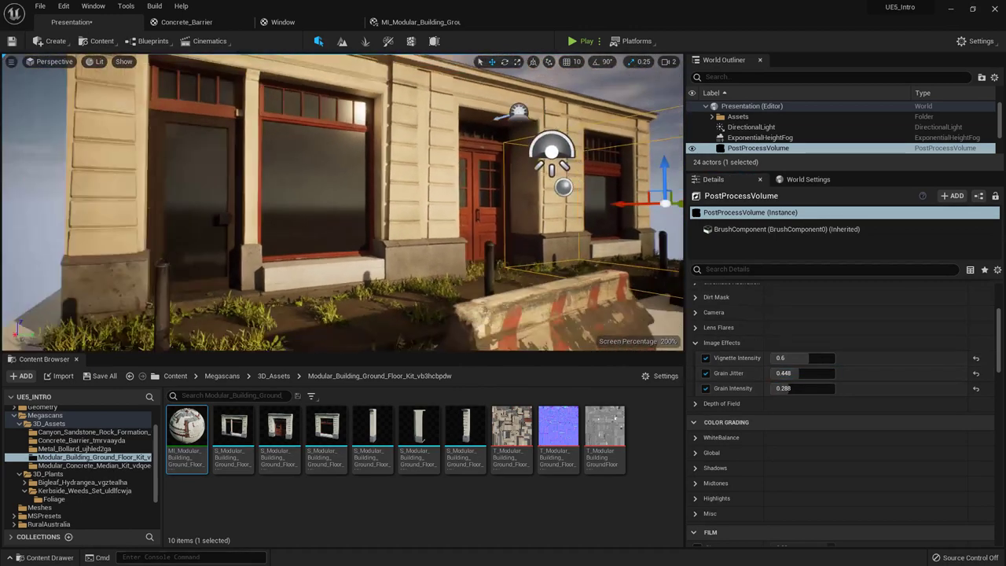
# - Lower the Grain Intensity to about 0.136, try 0.05, and check the grain on the building and barrier
pyautogui.moveTo(802, 388); pyautogui.dragTo(793, 389)
pyautogui.press('w')
pyautogui.moveTo(532, 196); pyautogui.dragTo(532, 201, button='right')
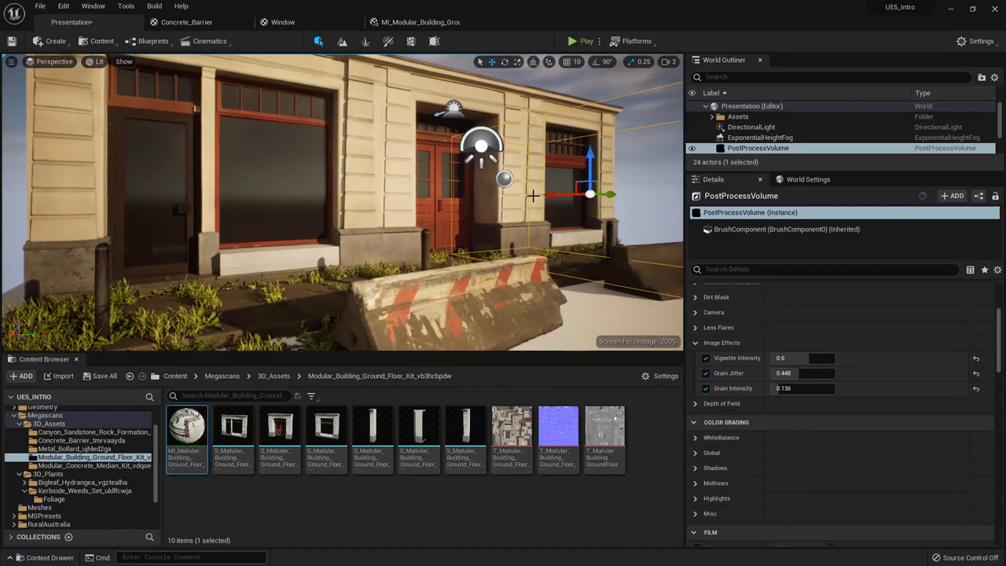
pyautogui.click(794, 388)
pyautogui.write('0.05')
pyautogui.press('Return')
pyautogui.moveTo(487, 205); pyautogui.dragTo(505, 230, button='right')
pyautogui.press('w')
pyautogui.press('s')
# - Set the Grain Jitter to about 0.112 and the Grain Intensity to 0.07, checking the image grain
pyautogui.click(799, 389)
pyautogui.write('0')
pyautogui.write('s')
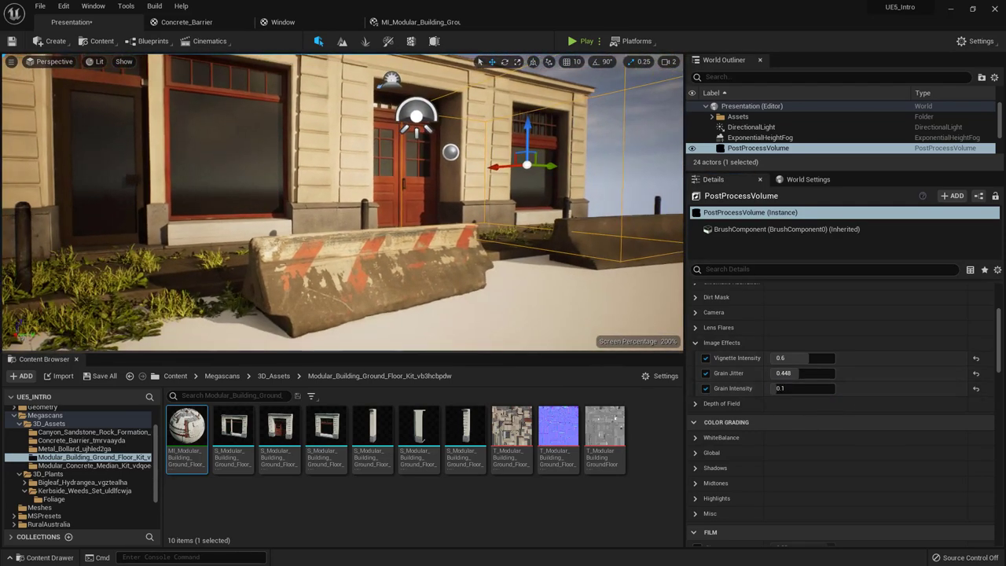
pyautogui.moveTo(819, 375); pyautogui.dragTo(813, 375)
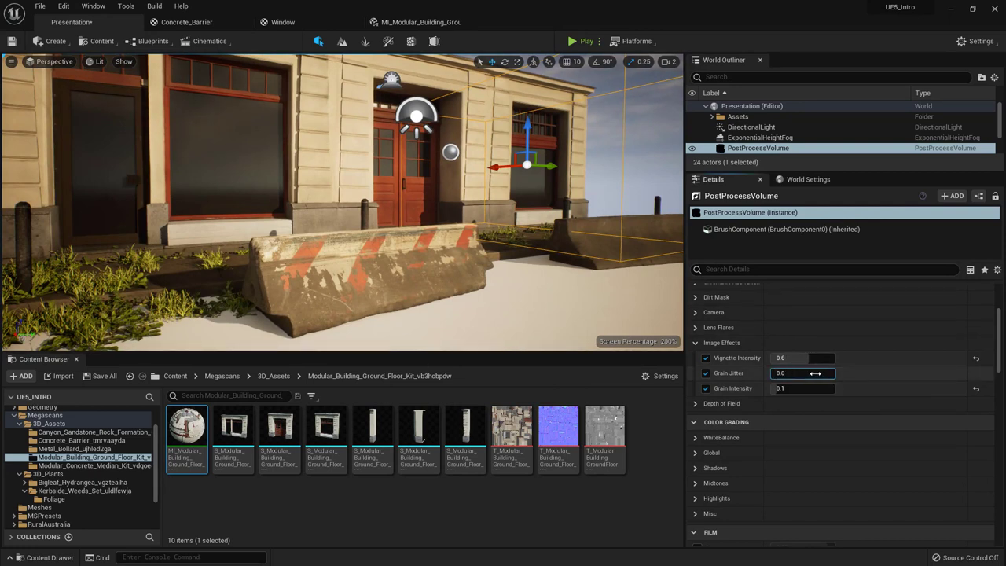
pyautogui.moveTo(820, 373); pyautogui.dragTo(819, 373)
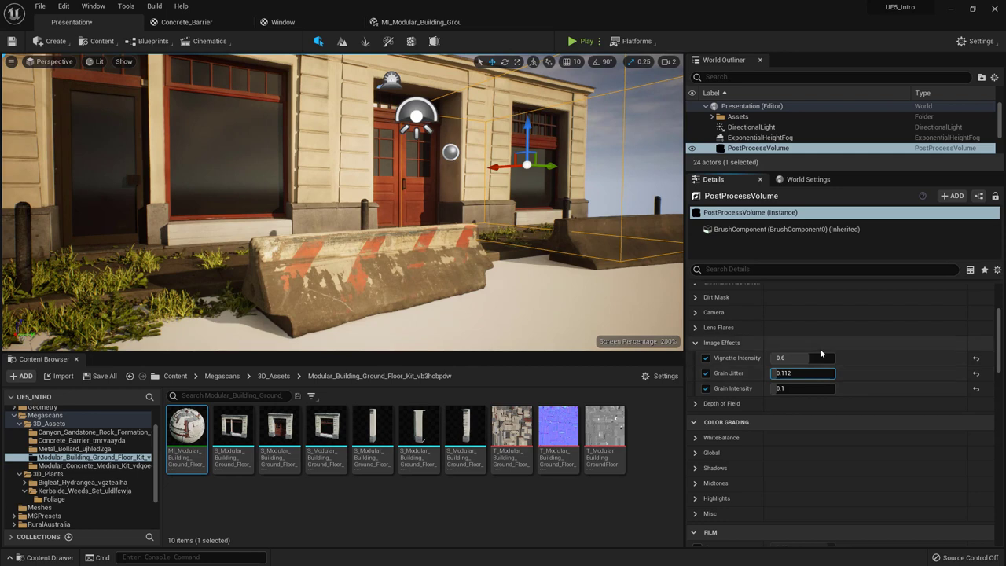
pyautogui.click(796, 389)
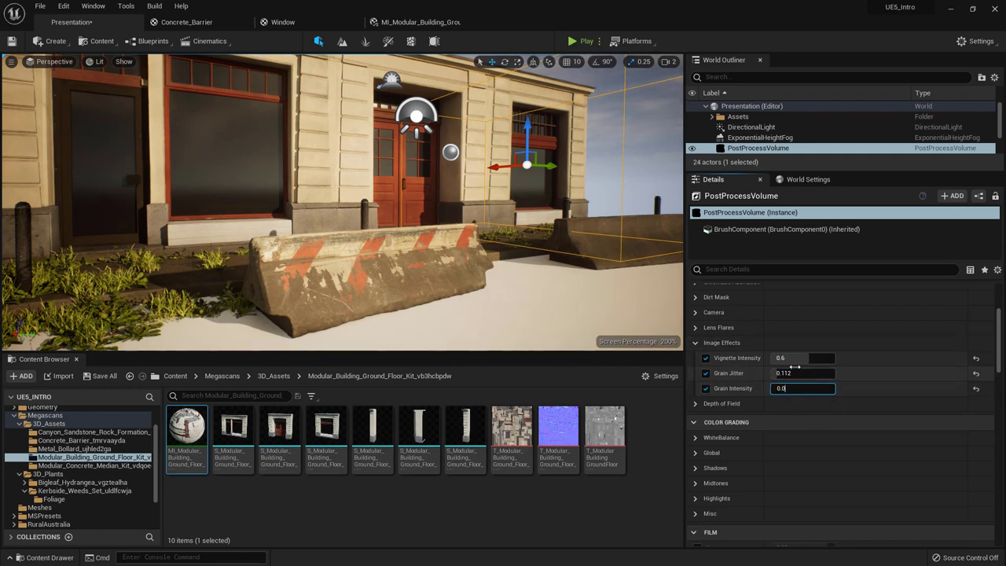
pyautogui.moveTo(472, 236); pyautogui.dragTo(445, 229, button='right')
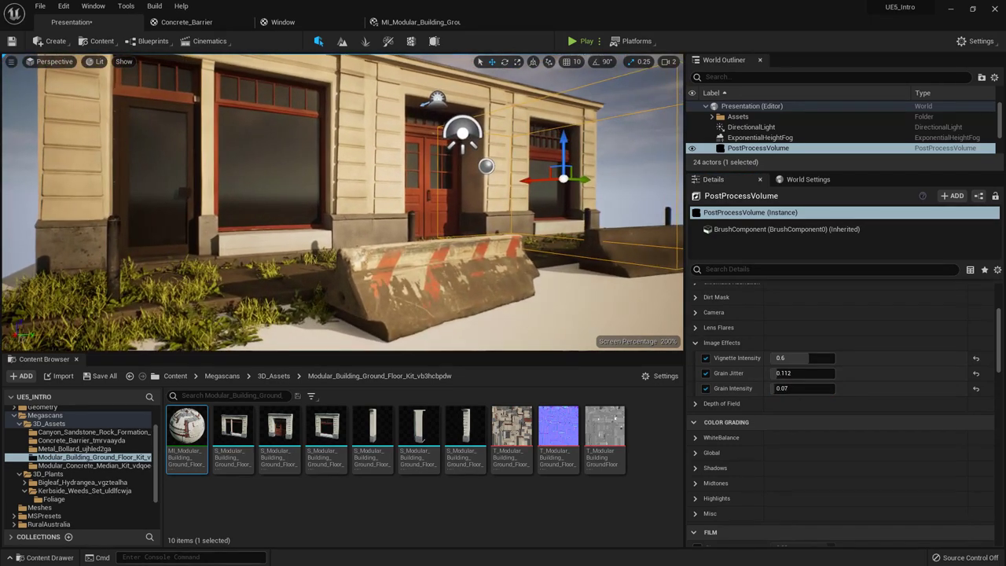
# - Enable the Depth of Field overrides for Focal Distance, Depth Blur km for 50% and Depth Blur Radius, and make their names fully readable
pyautogui.click(696, 343)
pyautogui.click(696, 358)
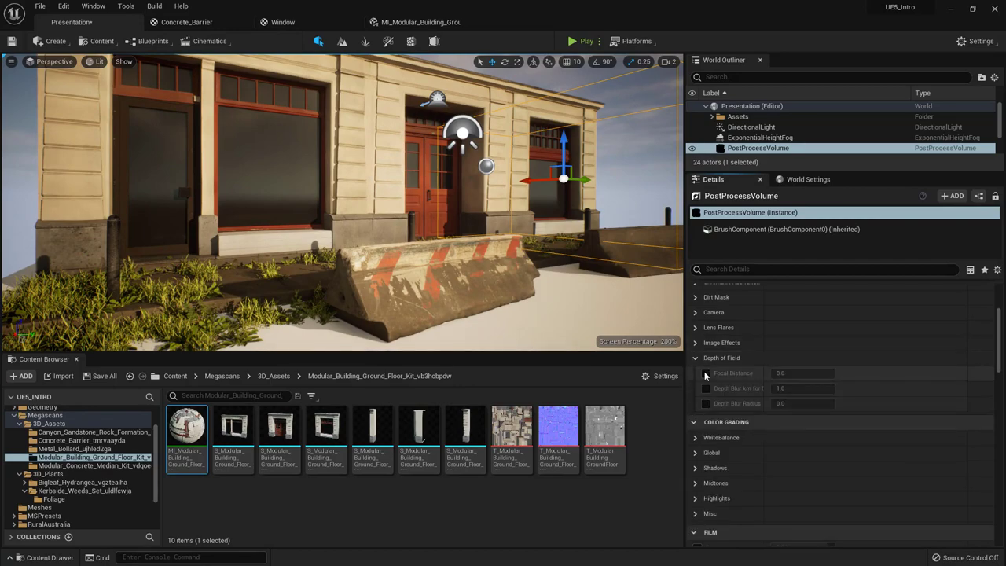
pyautogui.press('w')
pyautogui.moveTo(514, 155); pyautogui.dragTo(515, 190, button='right')
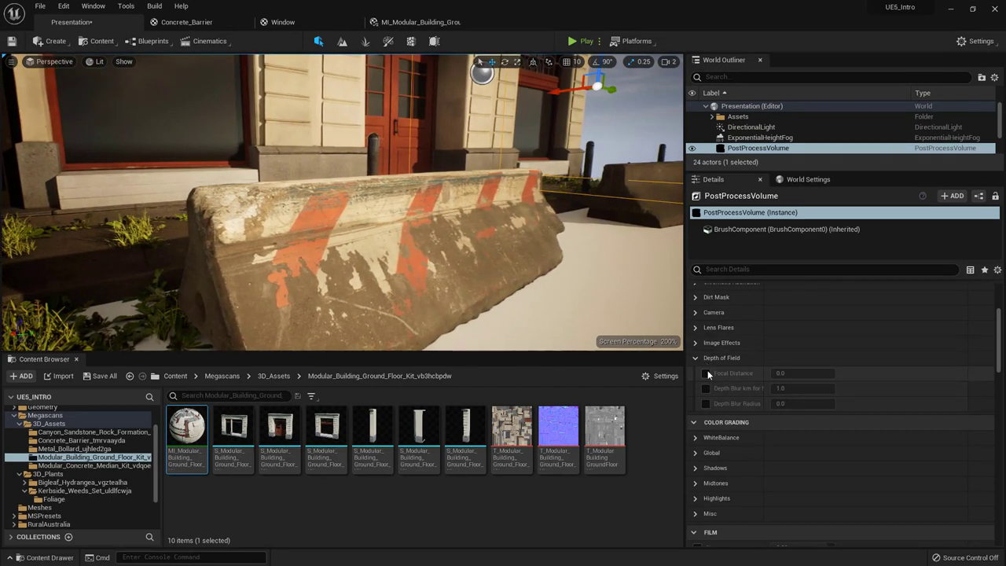
pyautogui.click(706, 373)
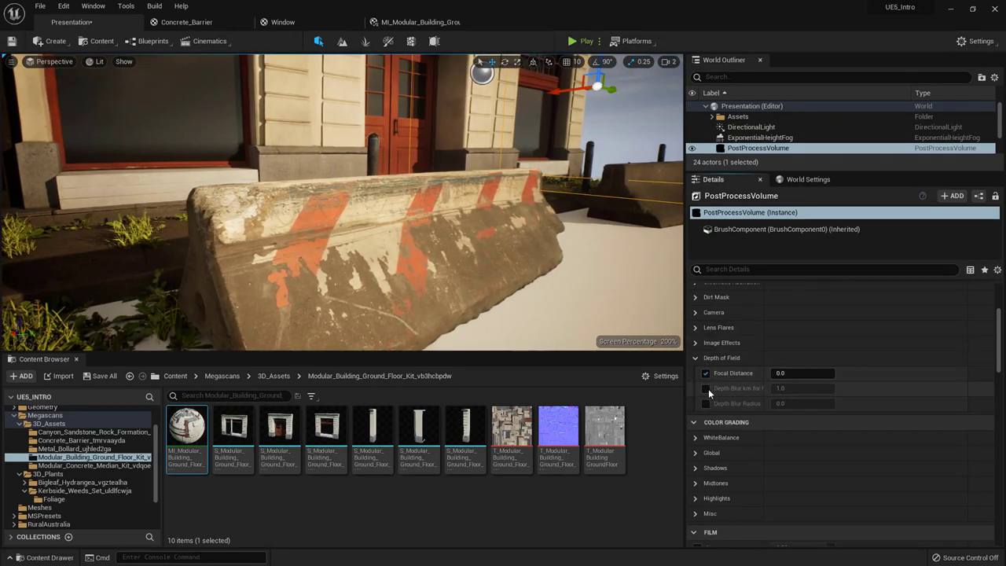
pyautogui.click(706, 388)
pyautogui.click(706, 403)
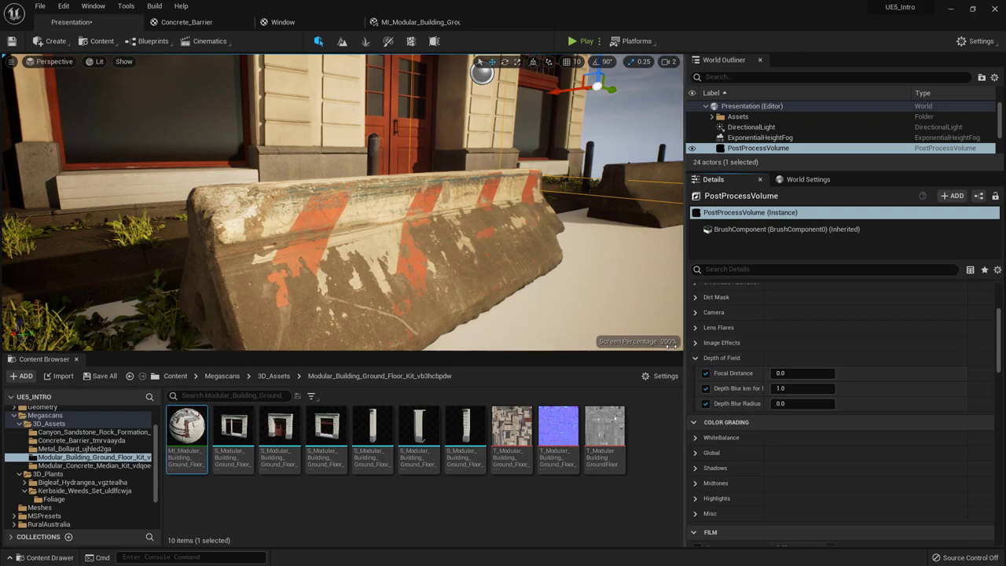
pyautogui.moveTo(686, 346); pyautogui.dragTo(632, 344)
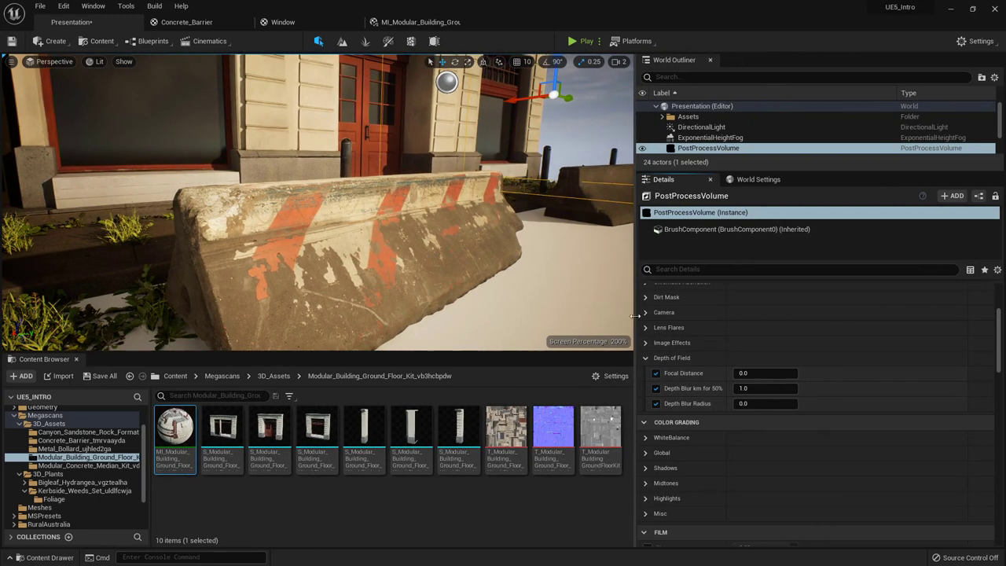
# - Try Depth of Field Focal Distances of 5, 10, 20 and 50 on the concrete barrier
pyautogui.moveTo(743, 373)
pyautogui.mouseDown()
pyautogui.moveTo(769, 373)
pyautogui.moveTo(746, 374)
pyautogui.mouseUp()
pyautogui.click(756, 371)
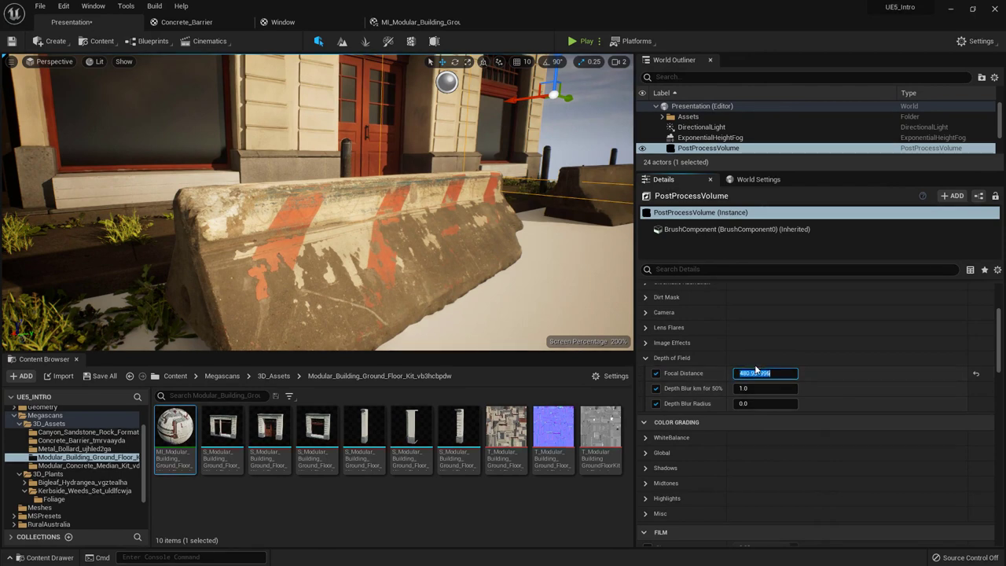
pyautogui.press('Return')
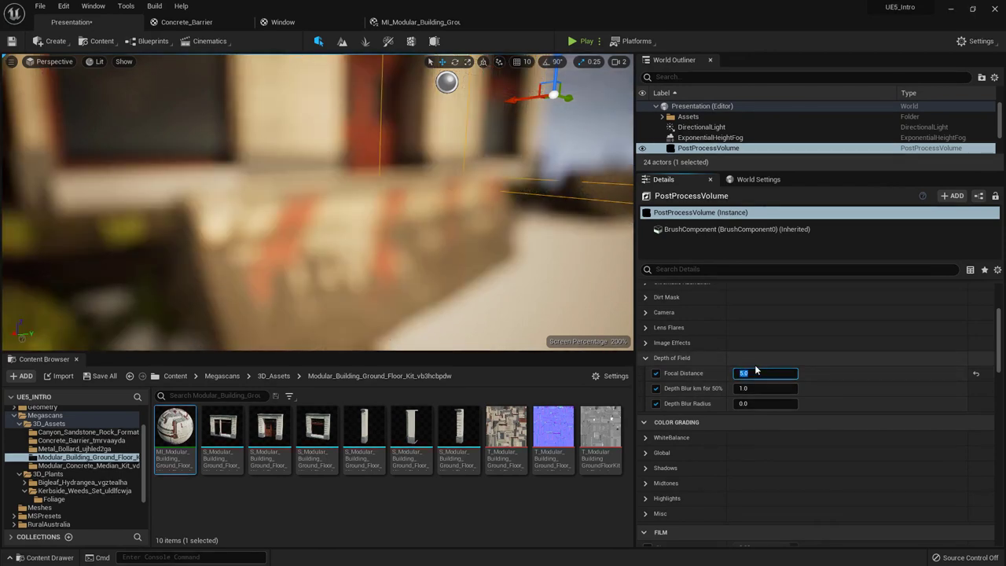
pyautogui.write('10')
pyautogui.press('Return')
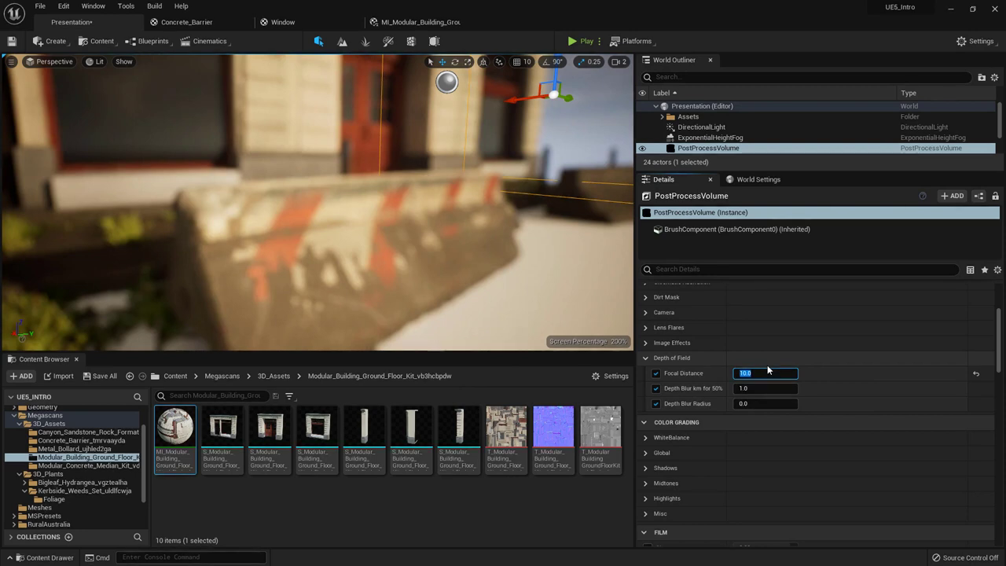
pyautogui.click(758, 374)
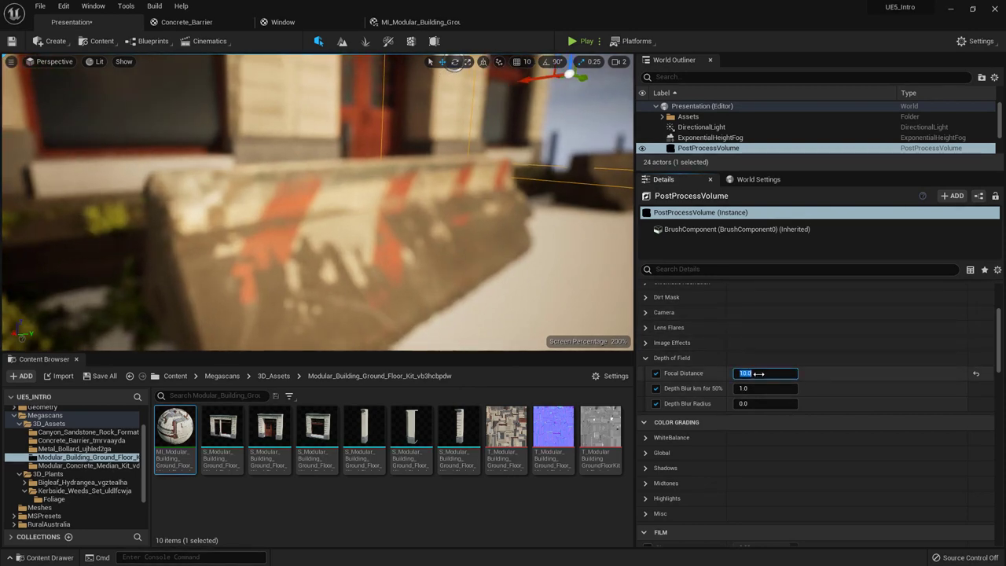
pyautogui.write('20')
pyautogui.press('Return')
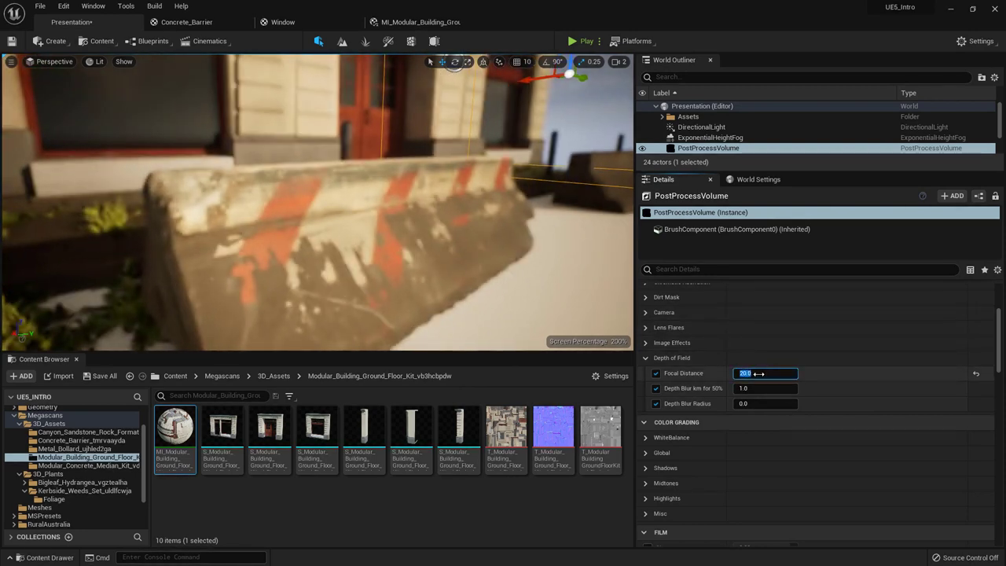
pyautogui.write('50')
pyautogui.press('Return')
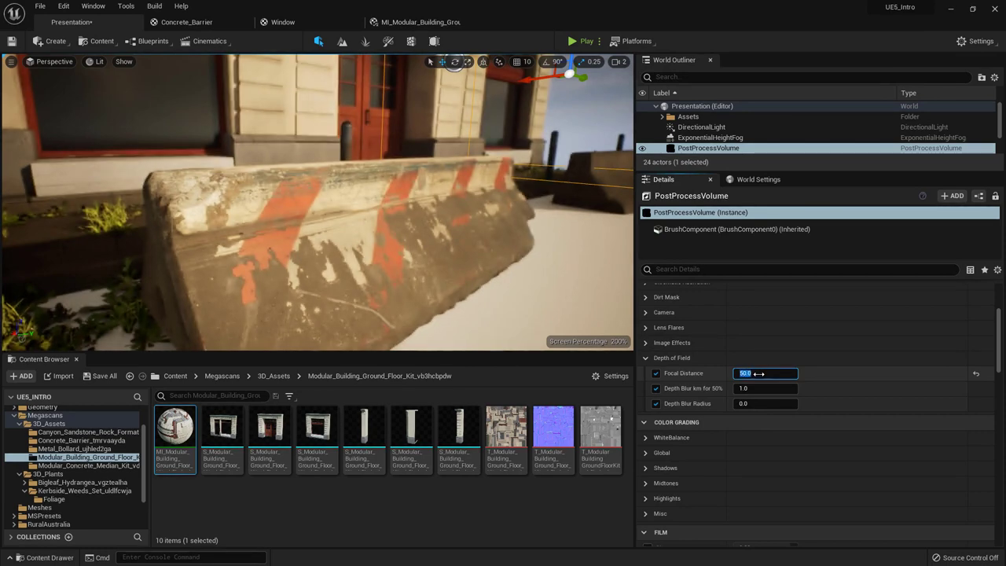
# - Set the Focal Distance to 100 and judge the focus close to the concrete barrier
pyautogui.moveTo(440, 236); pyautogui.dragTo(405, 271, button='right')
pyautogui.moveTo(475, 117)
pyautogui.mouseDown(button='right')
pyautogui.moveTo(483, 93)
pyautogui.moveTo(468, 108)
pyautogui.mouseUp(button='right')
pyautogui.moveTo(389, 205); pyautogui.dragTo(393, 206, button='right')
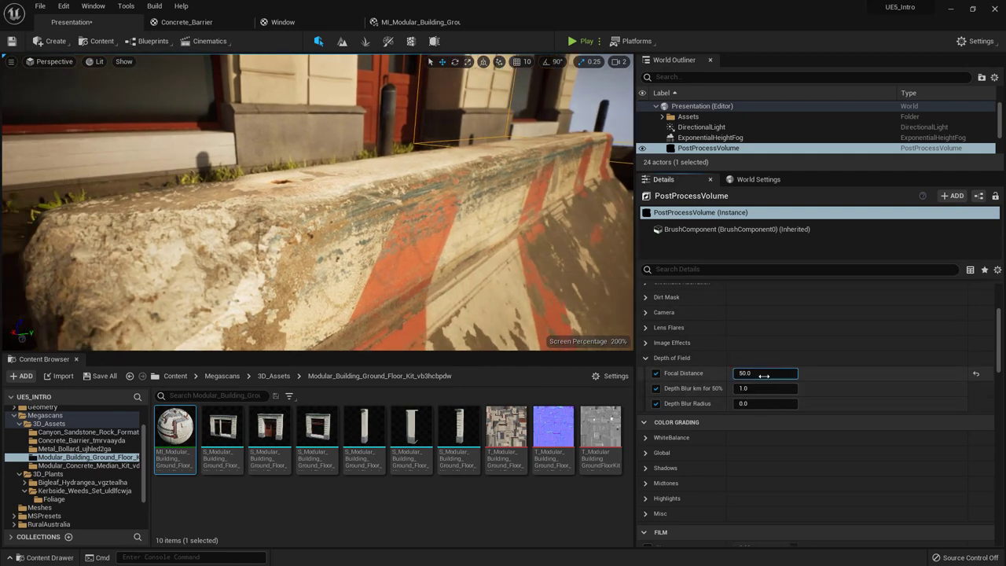
pyautogui.moveTo(471, 236); pyautogui.dragTo(473, 242, button='right')
pyautogui.moveTo(331, 199)
pyautogui.mouseDown(button='right')
pyautogui.moveTo(346, 202)
pyautogui.moveTo(341, 195)
pyautogui.mouseUp(button='right')
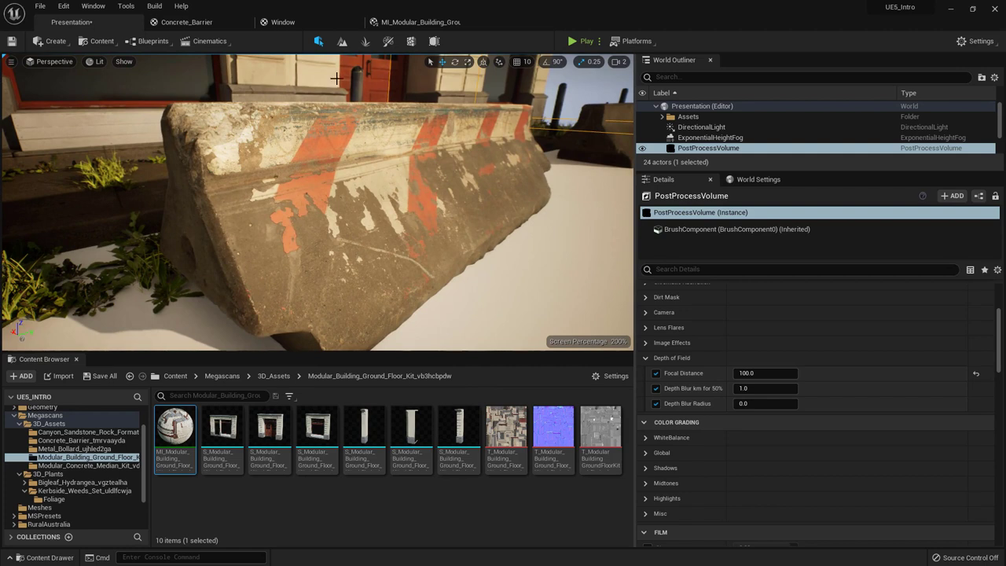
# - Disable the Focal Distance, Depth Blur km for 50% and Depth Blur Radius overrides and collapse Depth of Field
pyautogui.click(656, 374)
pyautogui.click(655, 389)
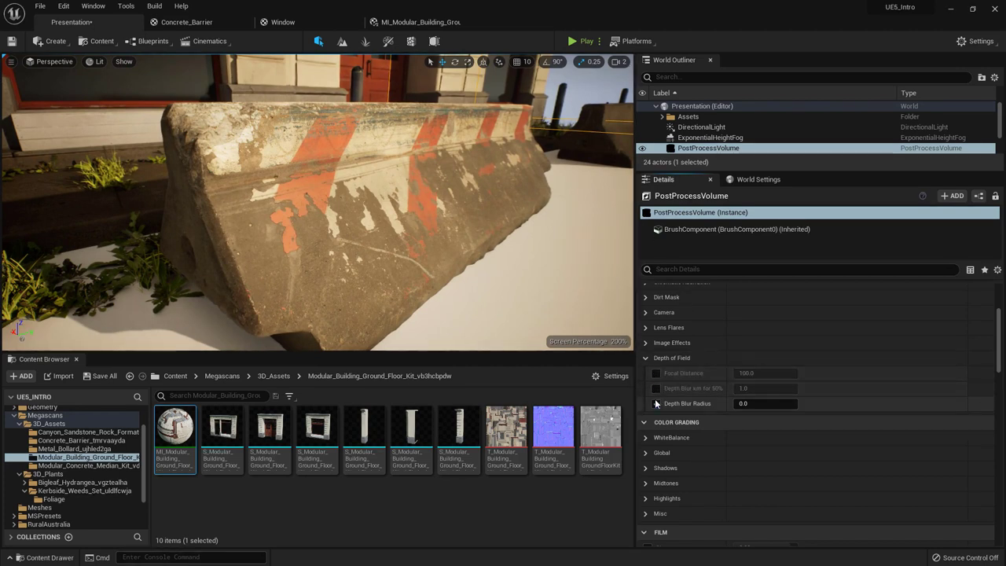
pyautogui.click(656, 403)
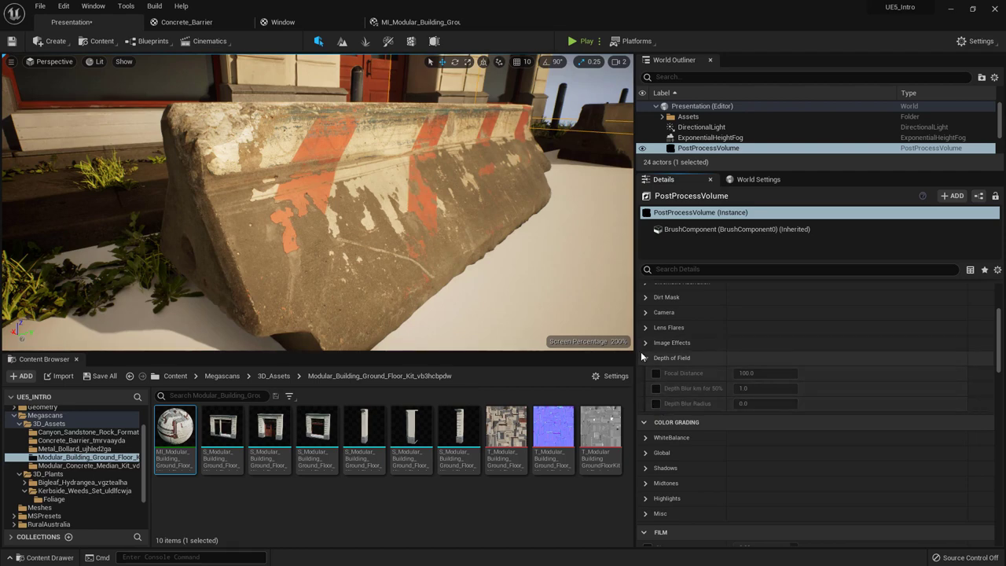
pyautogui.click(642, 359)
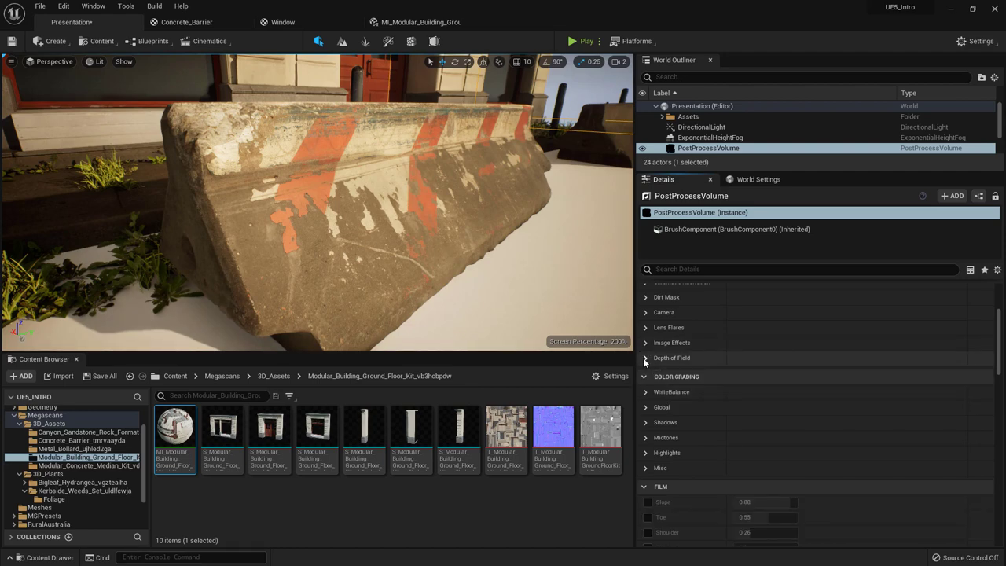
# - Enable the Color Grading LUT and Color Grading LUT Intensity overrides in the Misc color grading settings
pyautogui.press('s')
pyautogui.moveTo(422, 164); pyautogui.dragTo(415, 131, button='right')
pyautogui.press('s')
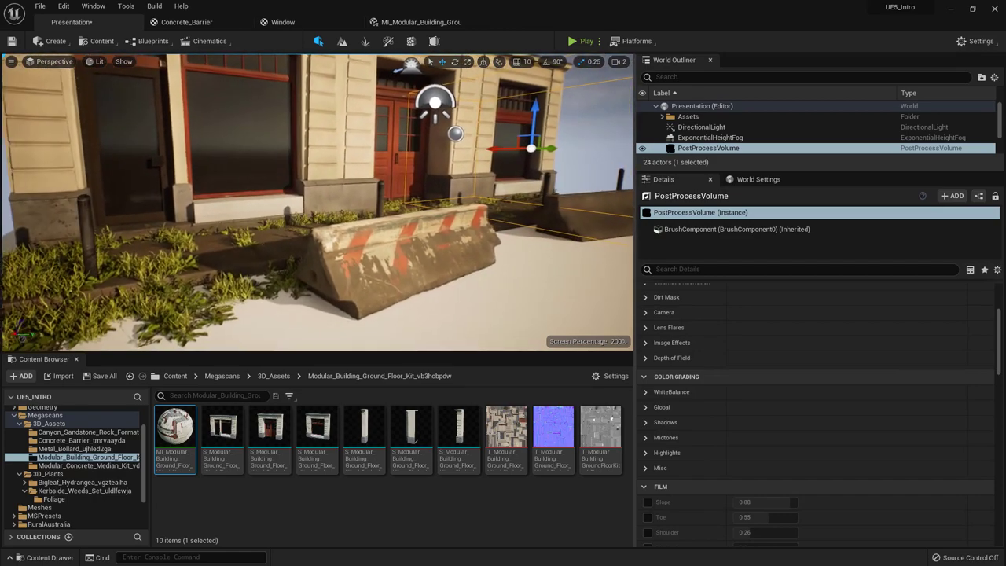
pyautogui.scroll(-2, 711, 416)
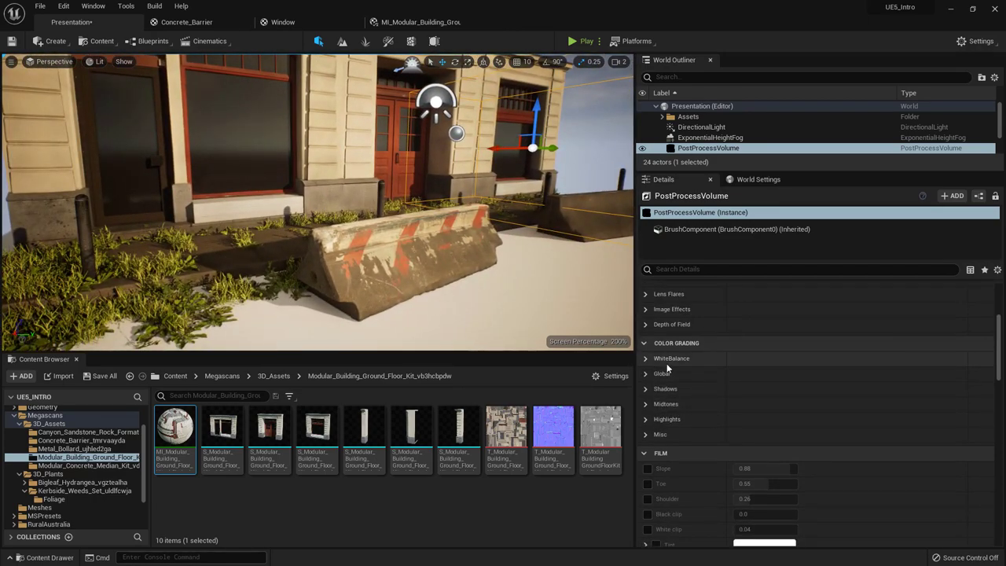
pyautogui.click(647, 374)
pyautogui.click(647, 374)
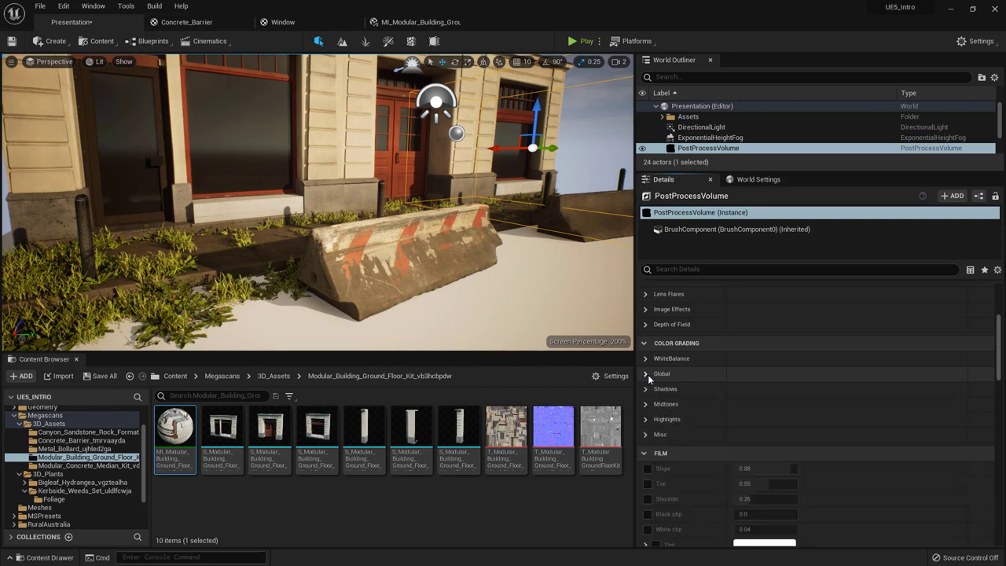
pyautogui.click(647, 435)
pyautogui.scroll(-2, 658, 464)
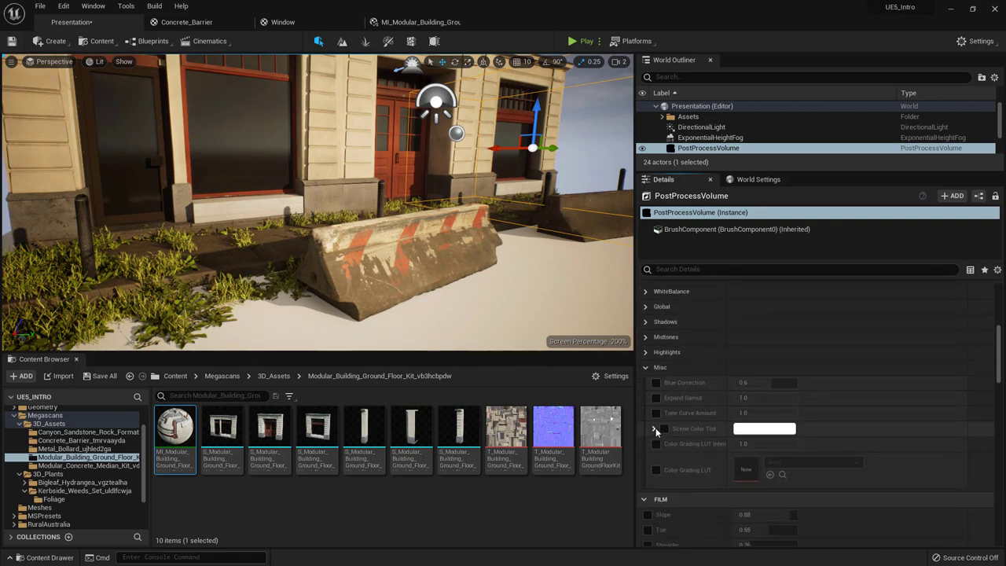
pyautogui.click(657, 471)
pyautogui.click(656, 443)
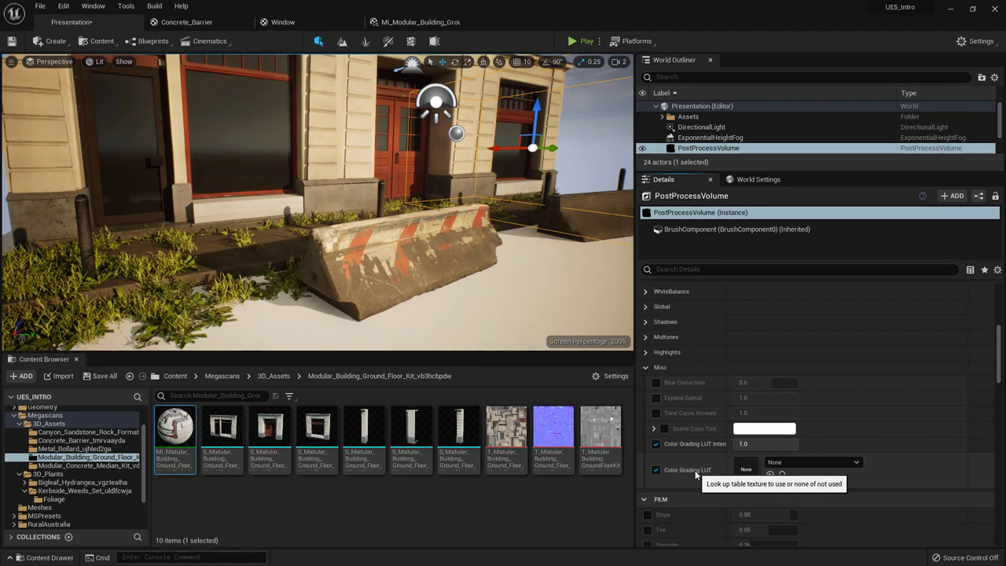
# - Disable the Color Grading LUT and LUT Intensity overrides and collapse the Misc settings
pyautogui.click(656, 470)
pyautogui.click(656, 444)
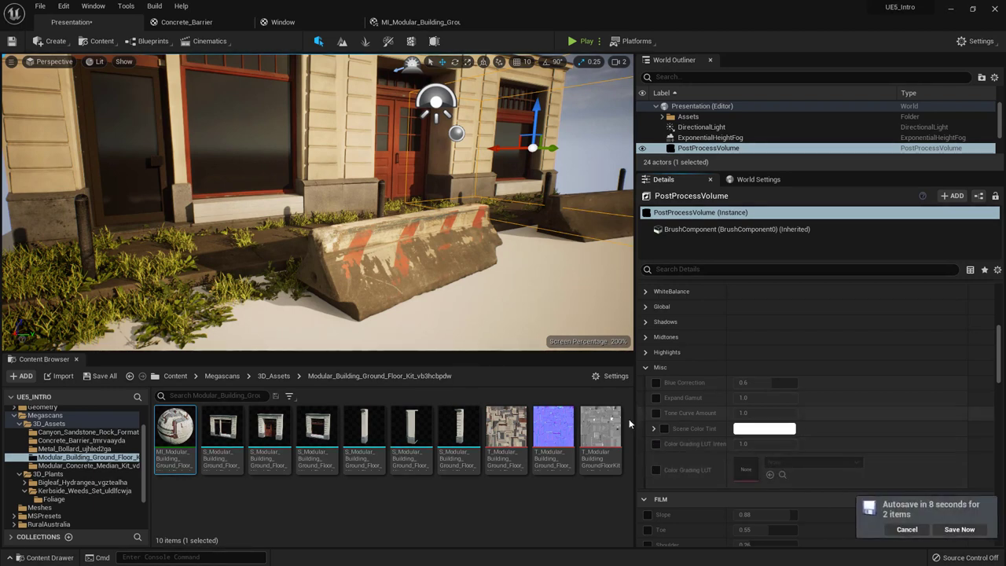
pyautogui.click(647, 368)
pyautogui.scroll(1, 651, 375)
# - Enable the Gamma override for the Shadows in Color Grading and expand its color wheel
pyautogui.moveTo(514, 143); pyautogui.dragTo(479, 145, button='right')
pyautogui.press('w')
pyautogui.moveTo(330, 204); pyautogui.dragTo(330, 205, button='right')
pyautogui.click(648, 356)
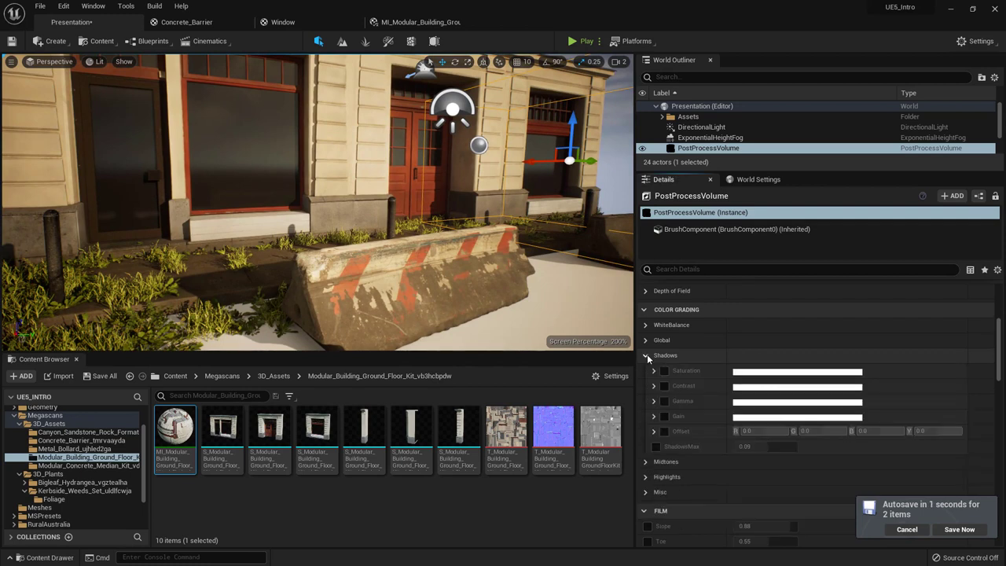
pyautogui.click(653, 402)
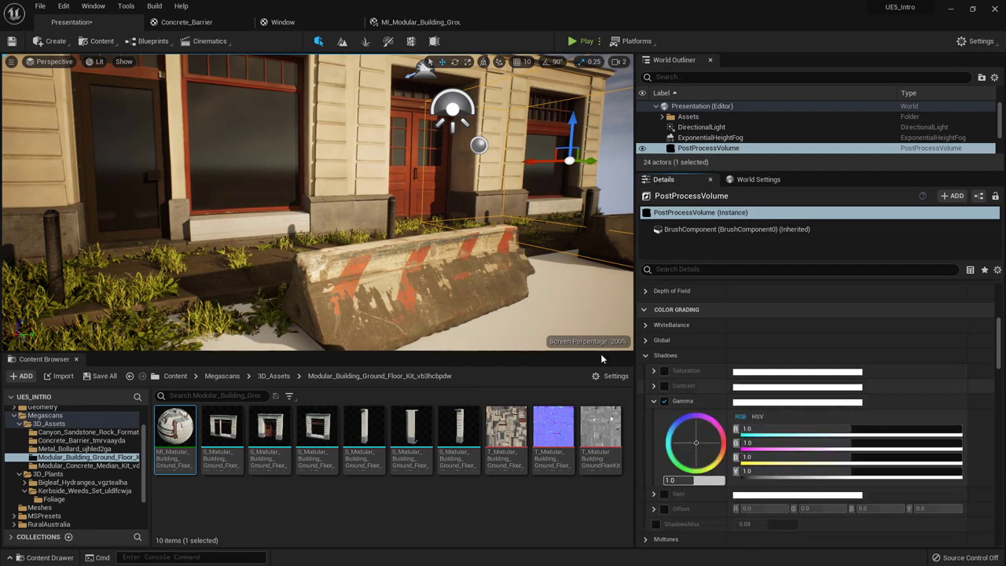
pyautogui.moveTo(495, 225); pyautogui.dragTo(414, 194, button='right')
pyautogui.moveTo(519, 117); pyautogui.dragTo(515, 173, button='right')
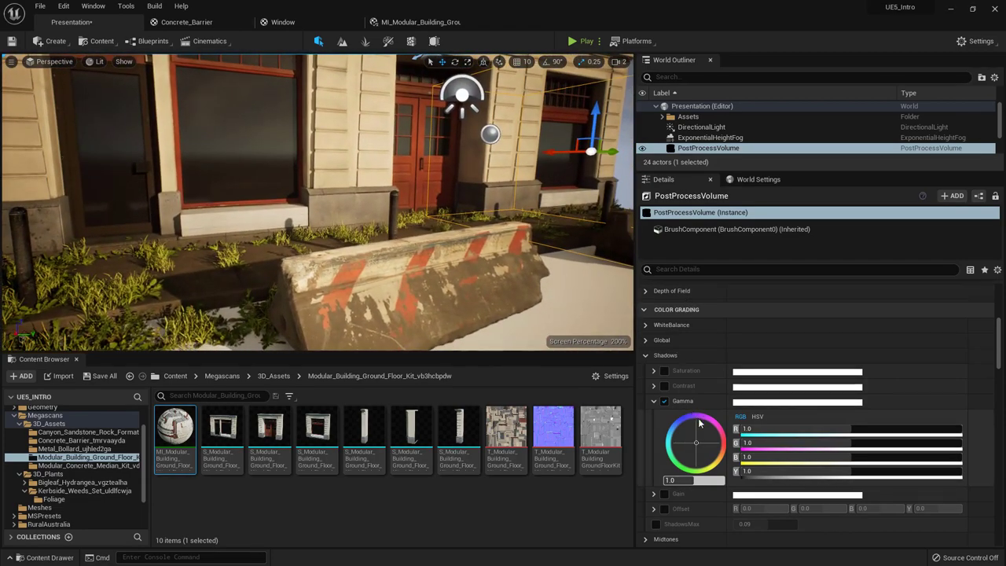
pyautogui.scroll(-2, 692, 377)
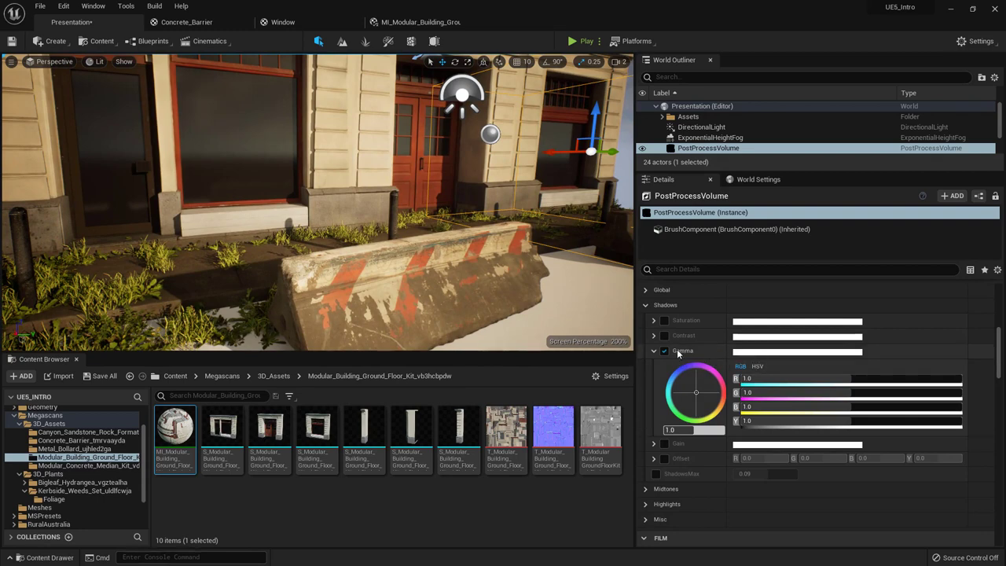
# - Try a strong purple tint on the Shadows Gamma, about R 0.83, G 0.43 and B 1.0, checking the shaded areas
pyautogui.moveTo(696, 389); pyautogui.dragTo(687, 392)
pyautogui.moveTo(534, 236); pyautogui.dragTo(521, 308, button='right')
pyautogui.press('w')
pyautogui.moveTo(696, 395); pyautogui.dragTo(701, 369)
pyautogui.press('s')
pyautogui.moveTo(595, 291); pyautogui.dragTo(595, 260, button='right')
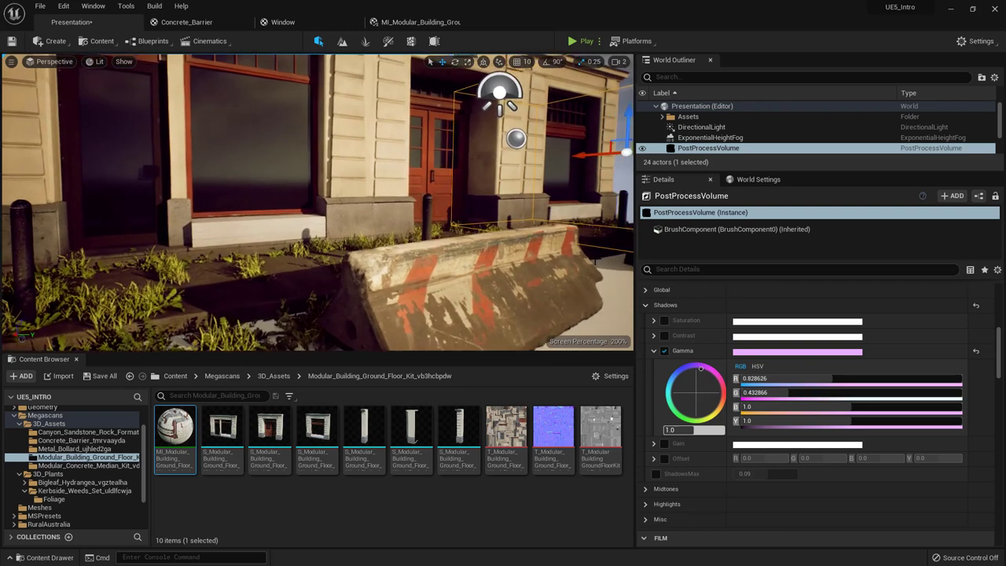
# - Tint the Shadows Gamma a subtle pale blue, about R 0.88, G 0.91 and B 1.0
pyautogui.moveTo(300, 201); pyautogui.dragTo(297, 201, button='right')
pyautogui.moveTo(691, 378); pyautogui.dragTo(692, 386)
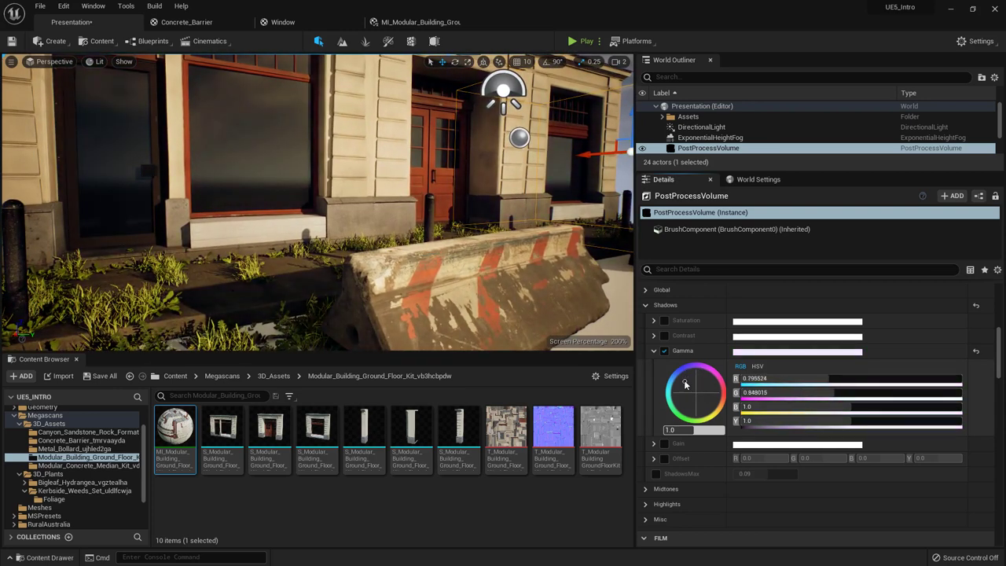
pyautogui.moveTo(686, 383); pyautogui.dragTo(687, 387)
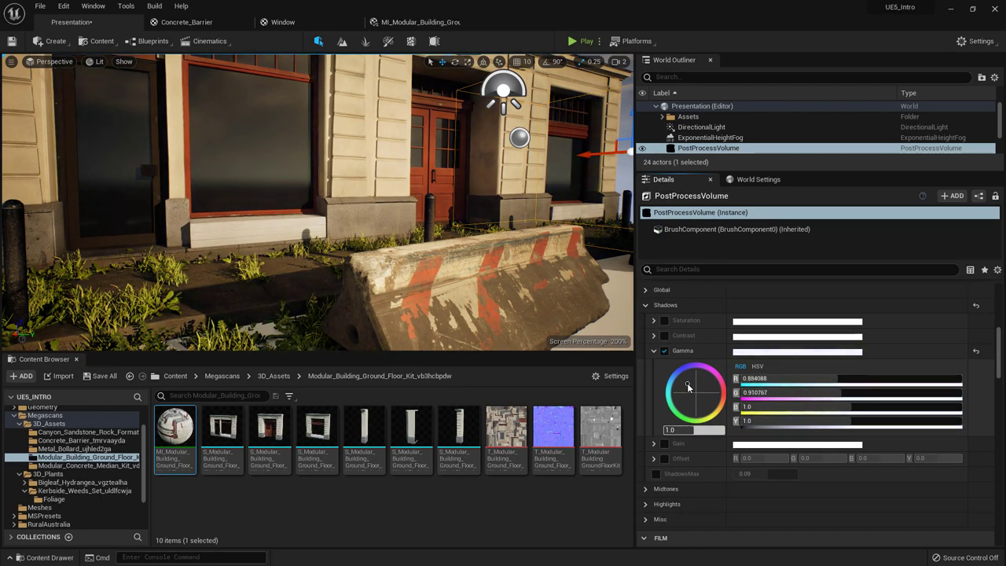
# - Collapse the Shadows Gamma color wheel and the Shadows group in Color Grading after checking the scene
pyautogui.moveTo(440, 228); pyautogui.dragTo(503, 229, button='right')
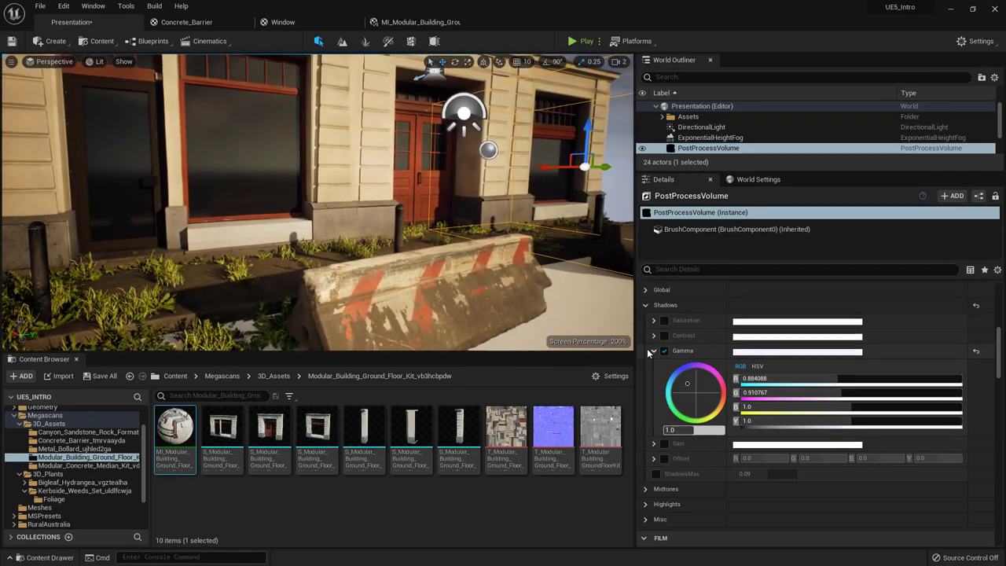
pyautogui.click(653, 351)
pyautogui.click(645, 305)
pyautogui.scroll(1, 646, 314)
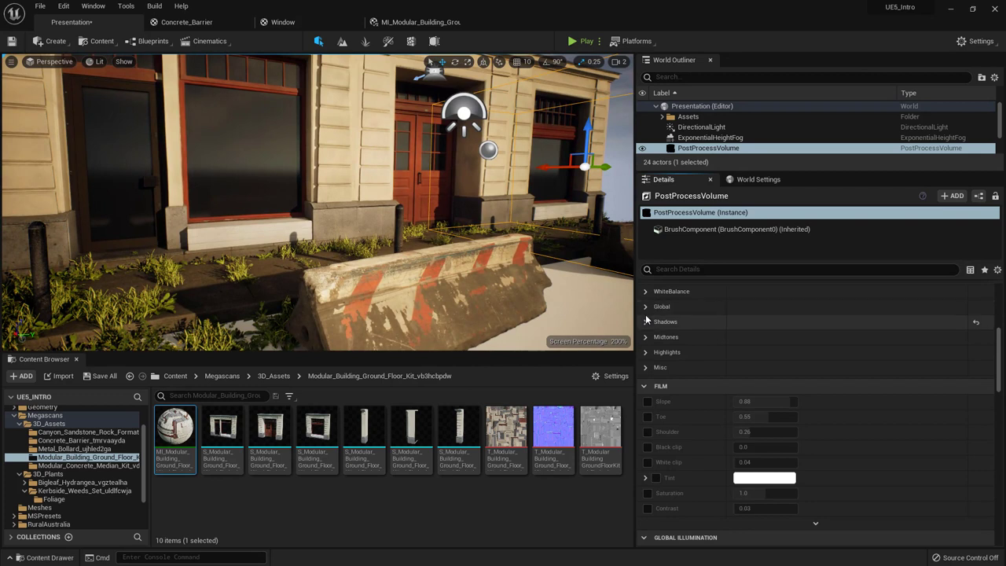
# - Enable the Global Contrast override in Color Grading, set it to 0.9, and collapse its color wheel
pyautogui.click(646, 306)
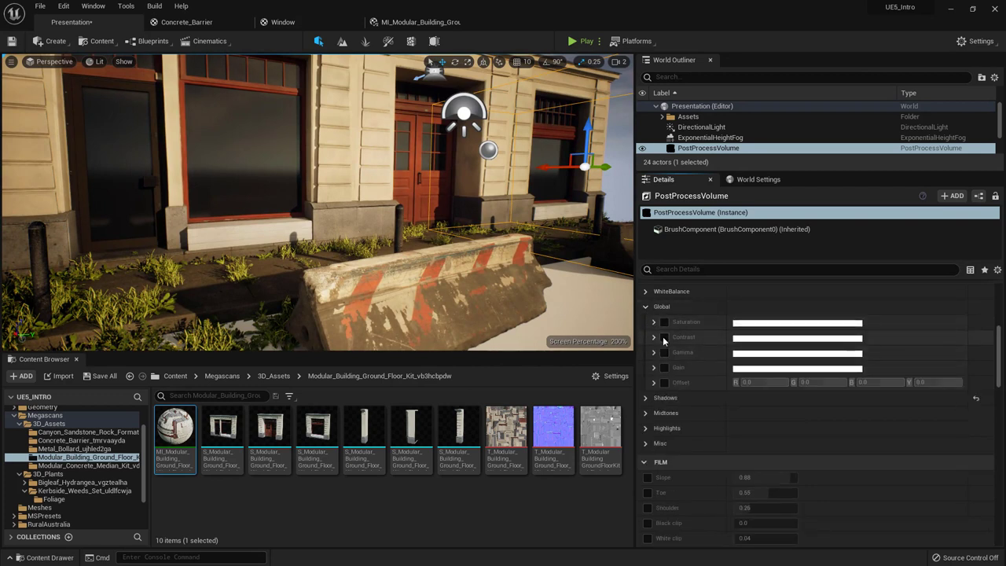
pyautogui.click(664, 337)
pyautogui.click(653, 337)
pyautogui.moveTo(690, 416)
pyautogui.mouseDown()
pyautogui.moveTo(707, 417)
pyautogui.moveTo(676, 416)
pyautogui.mouseUp()
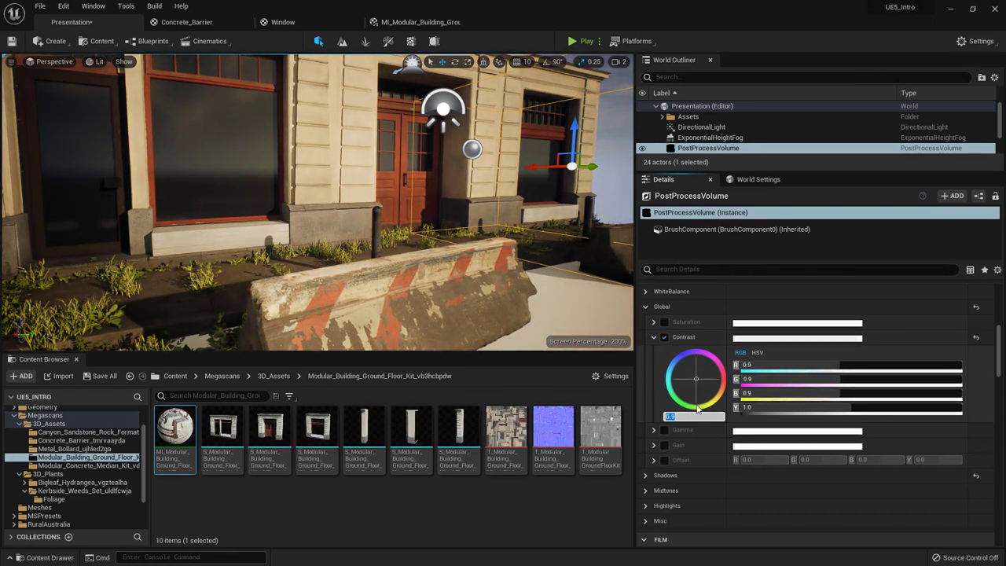
pyautogui.moveTo(471, 259); pyautogui.dragTo(495, 267, button='right')
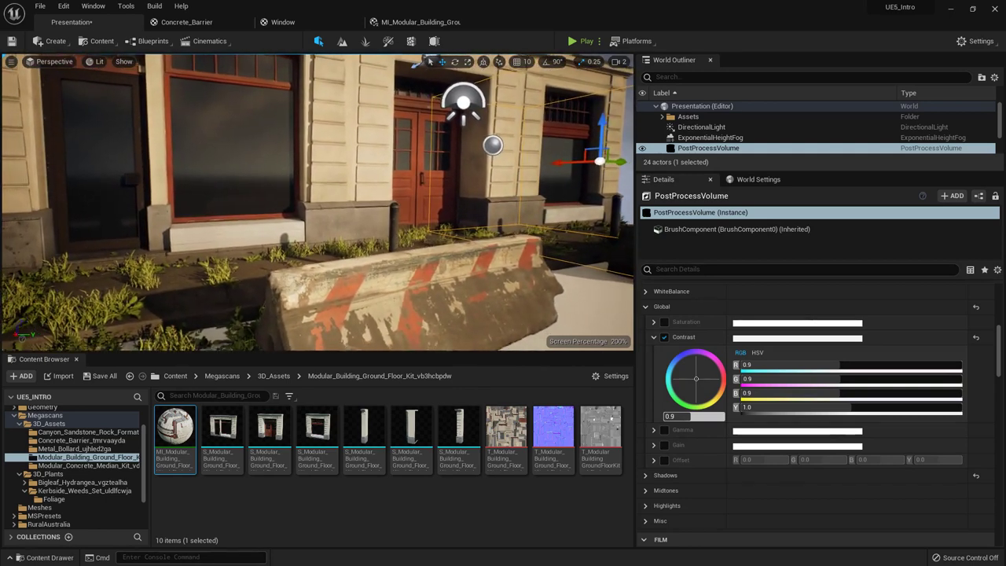
pyautogui.click(653, 338)
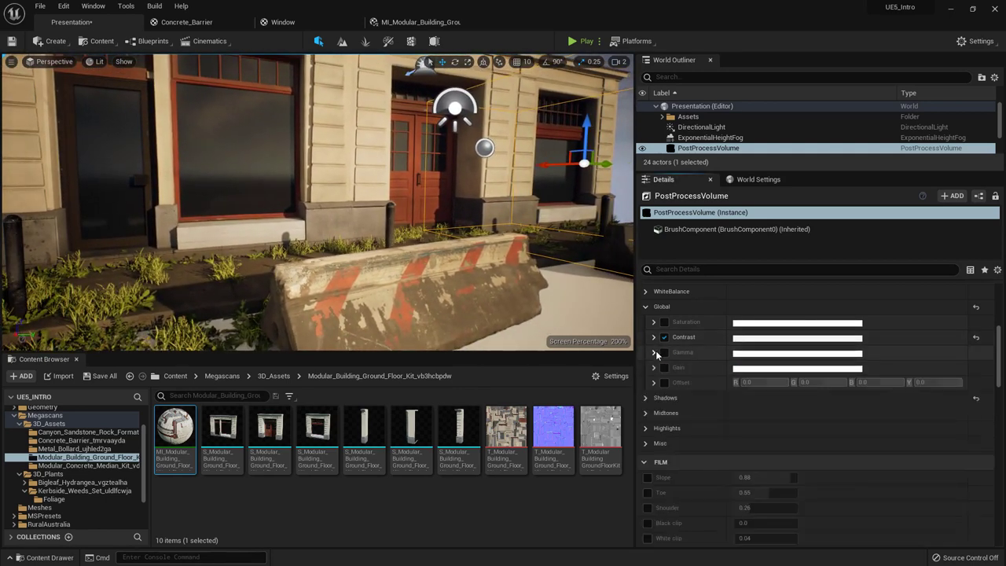
# - Enable the Global Gamma override, try an overall value of 1.19, and set it back to 1
pyautogui.click(653, 352)
pyautogui.click(663, 351)
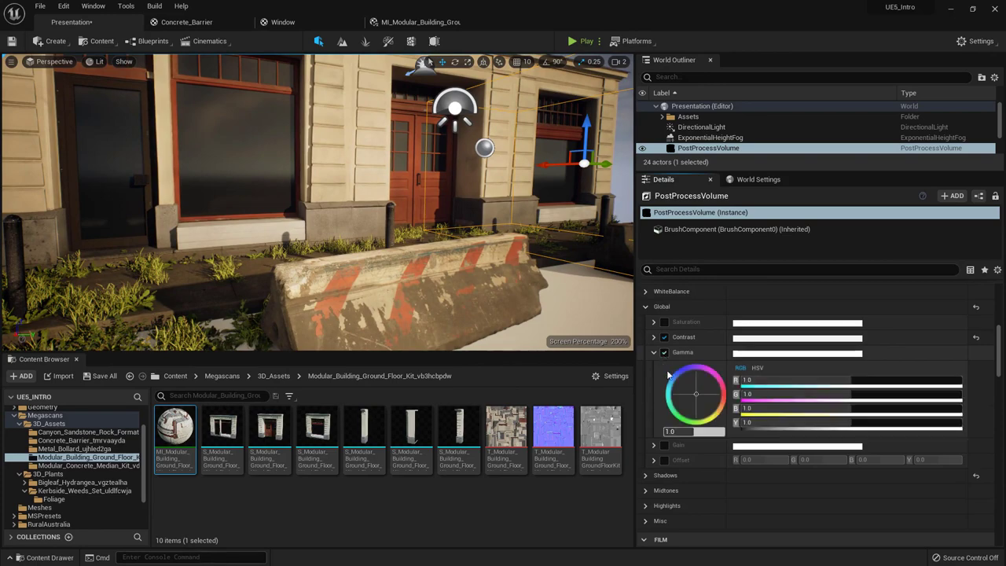
pyautogui.moveTo(688, 431); pyautogui.dragTo(707, 431)
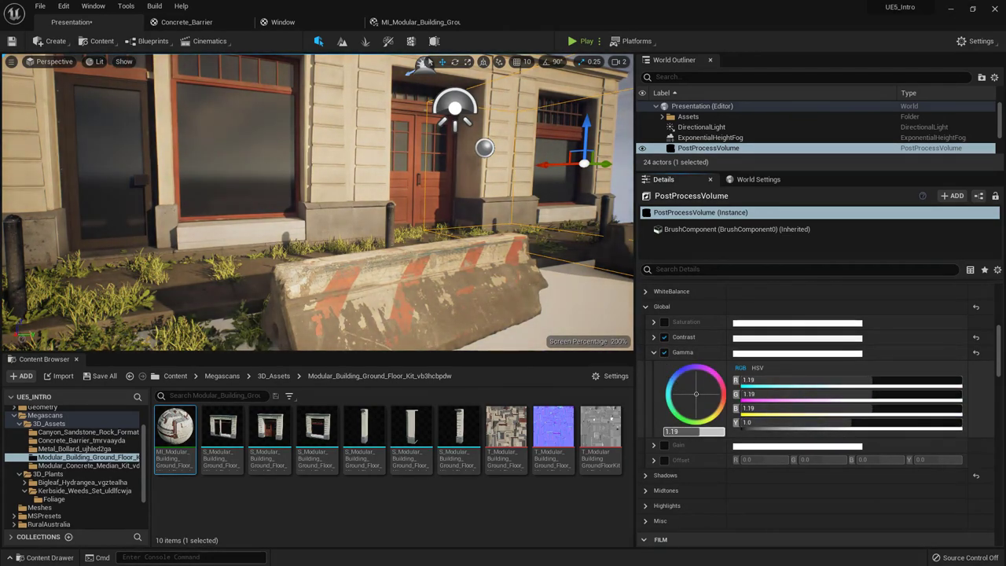
pyautogui.click(686, 431)
pyautogui.write('1')
pyautogui.press('Return')
# - Try a pale violet-blue tint on the Global Gamma, about R 0.92, G 0.90 and B 1.0
pyautogui.moveTo(692, 388); pyautogui.dragTo(689, 383)
pyautogui.moveTo(506, 193)
pyautogui.mouseDown(button='right')
pyautogui.moveTo(490, 176)
pyautogui.moveTo(535, 189)
pyautogui.moveTo(513, 195)
pyautogui.mouseUp(button='right')
pyautogui.press('s')
pyautogui.press('w')
pyautogui.moveTo(692, 389); pyautogui.dragTo(691, 385)
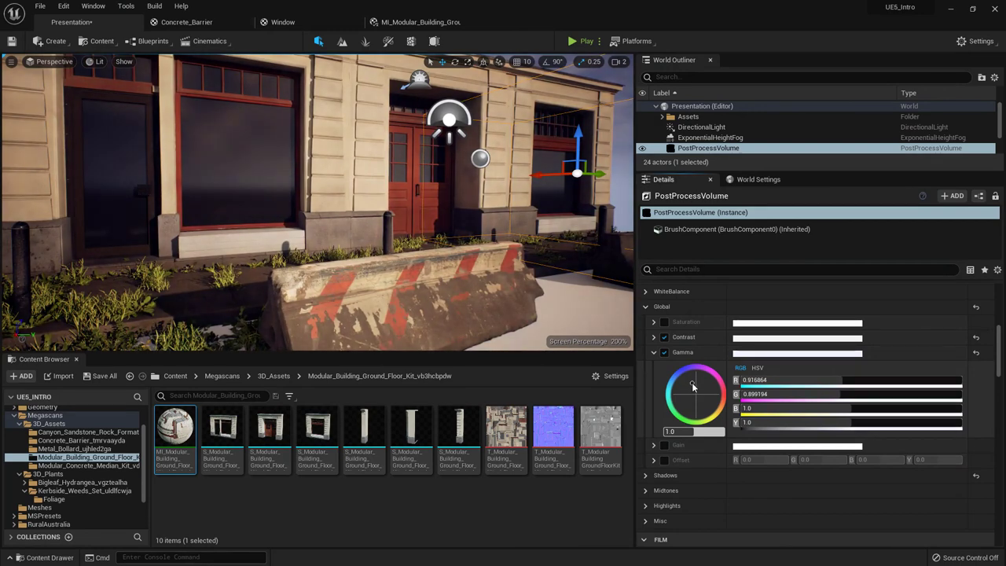
# - Soften the Global Gamma tint to about R 0.95, G 0.93 and B 1.0, checking the facade, and collapse the color wheel
pyautogui.moveTo(692, 385); pyautogui.dragTo(692, 388)
pyautogui.press('s')
pyautogui.moveTo(472, 232); pyautogui.dragTo(436, 235, button='right')
pyautogui.press('d')
pyautogui.press('w')
pyautogui.press('a')
pyautogui.press('w')
pyautogui.press('d')
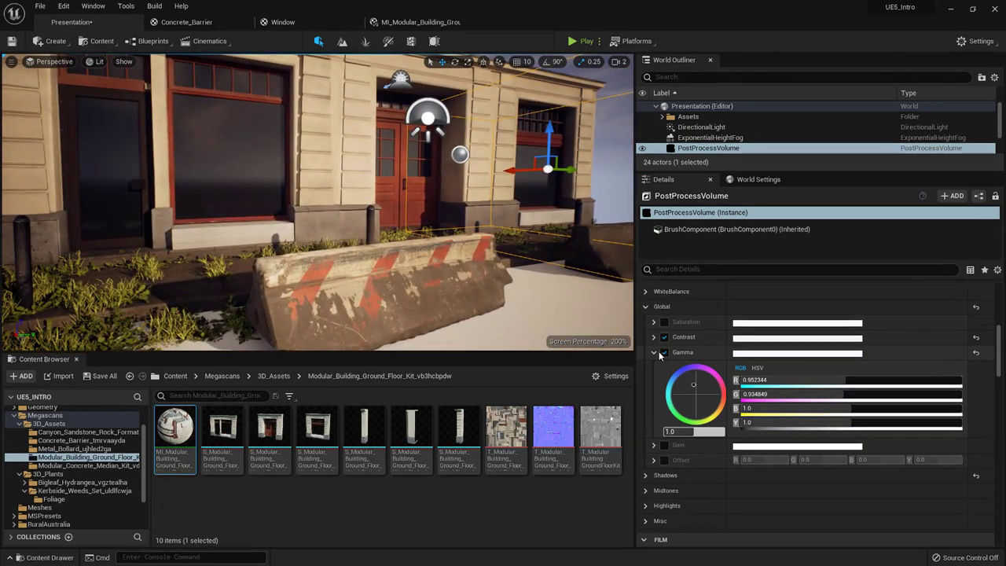
pyautogui.click(656, 353)
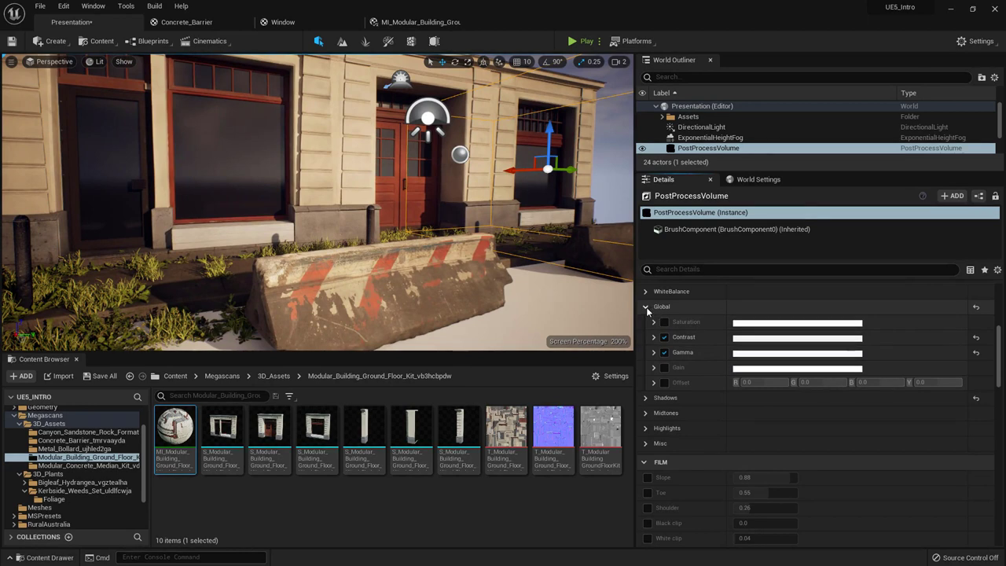
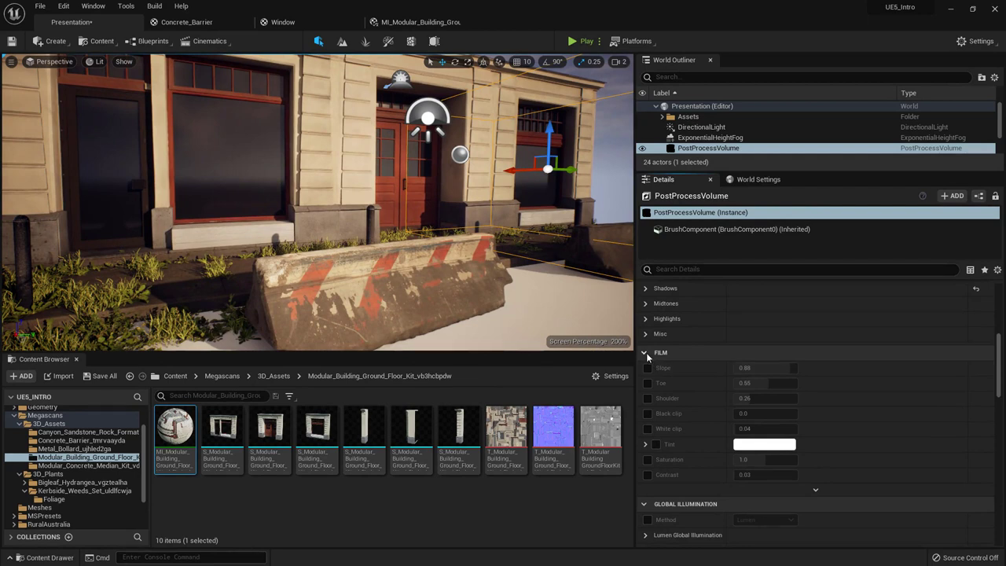
# - Try the Global Illumination Method override with Lumen and disable it again
pyautogui.scroll(-1, 661, 358)
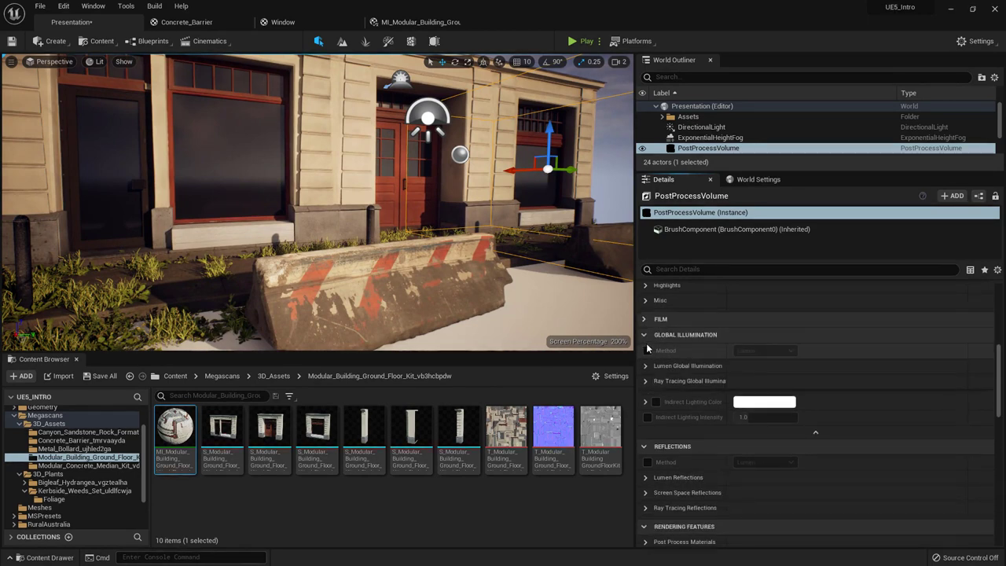
pyautogui.scroll(-1, 649, 346)
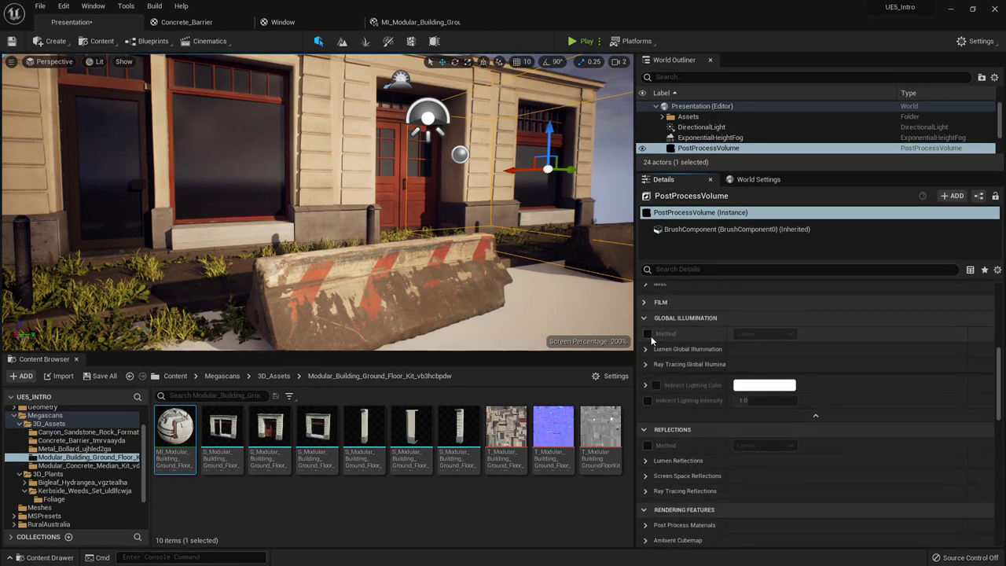
pyautogui.click(754, 334)
pyautogui.click(750, 356)
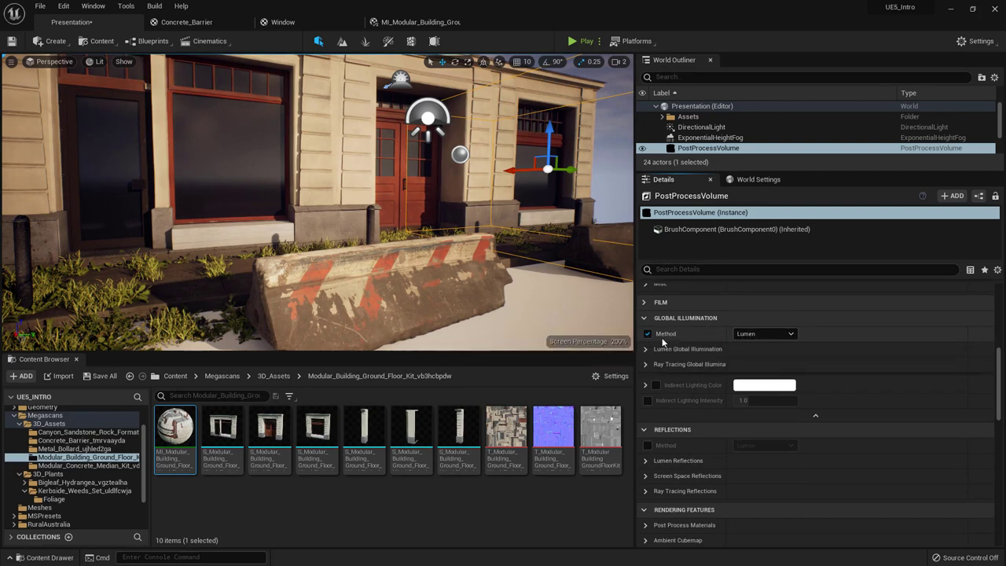
pyautogui.click(646, 334)
# - Enable Final Gather Quality under Lumen Global Illumination, set it to 2.0, check the scene, and collapse the group
pyautogui.scroll(-2, 676, 365)
pyautogui.click(646, 330)
pyautogui.click(646, 330)
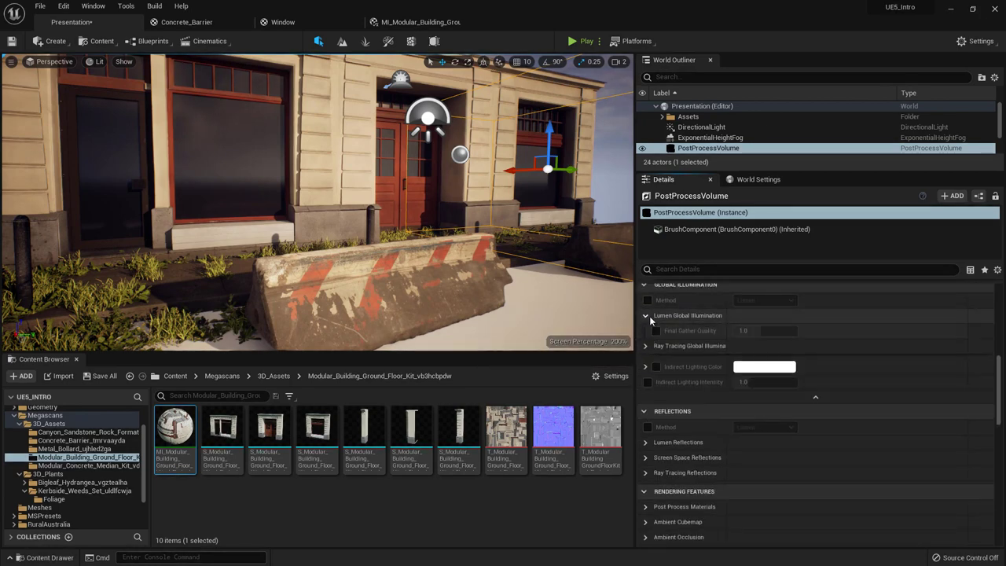
pyautogui.click(649, 317)
pyautogui.click(657, 331)
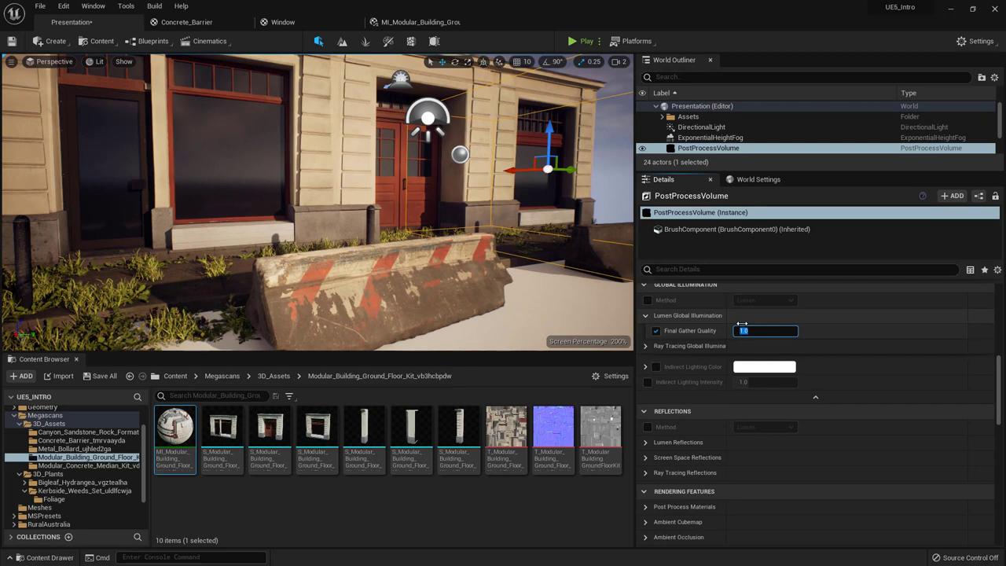
pyautogui.moveTo(473, 175)
pyautogui.mouseDown(button='right')
pyautogui.moveTo(460, 175)
pyautogui.moveTo(472, 178)
pyautogui.mouseUp(button='right')
pyautogui.press('w')
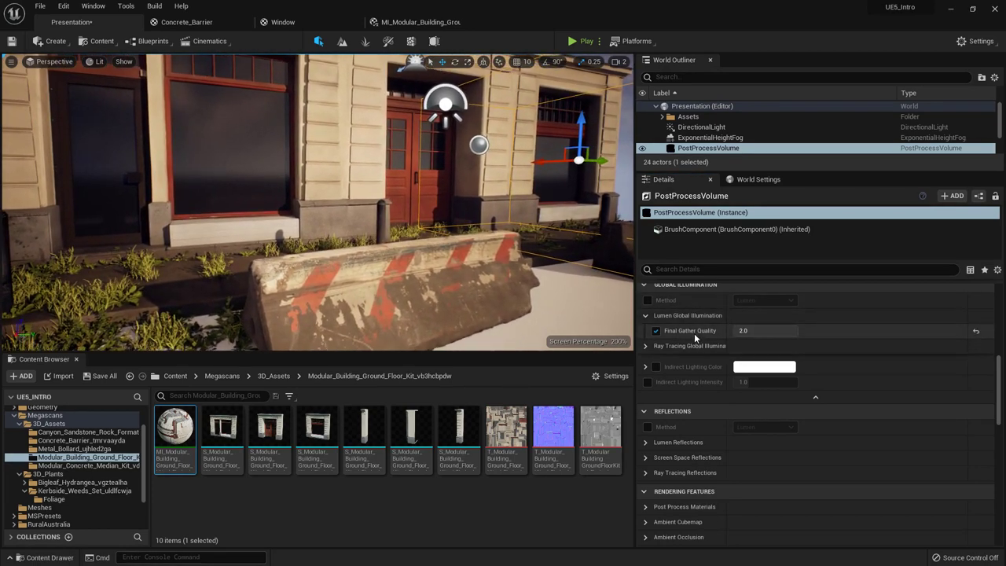
pyautogui.click(647, 316)
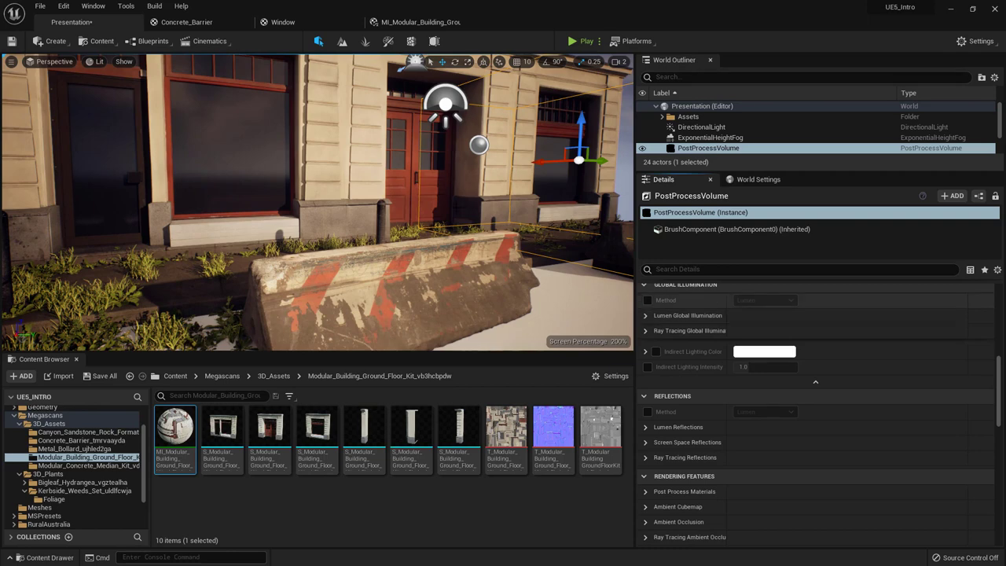
# - Show the frame rate in the viewport and move the view slightly to judge performance
pyautogui.click(11, 62)
pyautogui.click(53, 121)
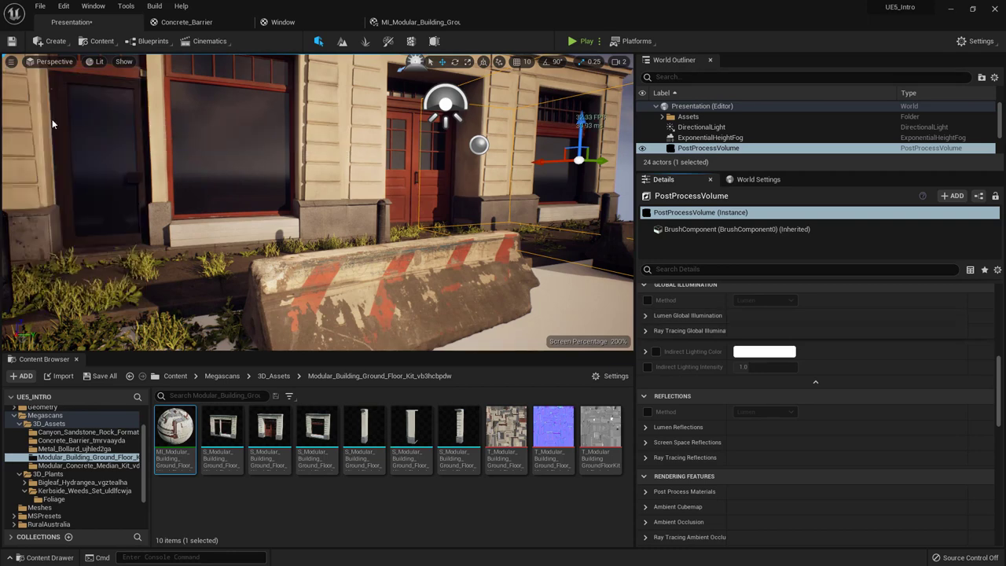
pyautogui.moveTo(318, 202)
pyautogui.mouseDown(button='right')
pyautogui.moveTo(333, 204)
pyautogui.moveTo(311, 204)
pyautogui.moveTo(323, 209)
pyautogui.mouseUp(button='right')
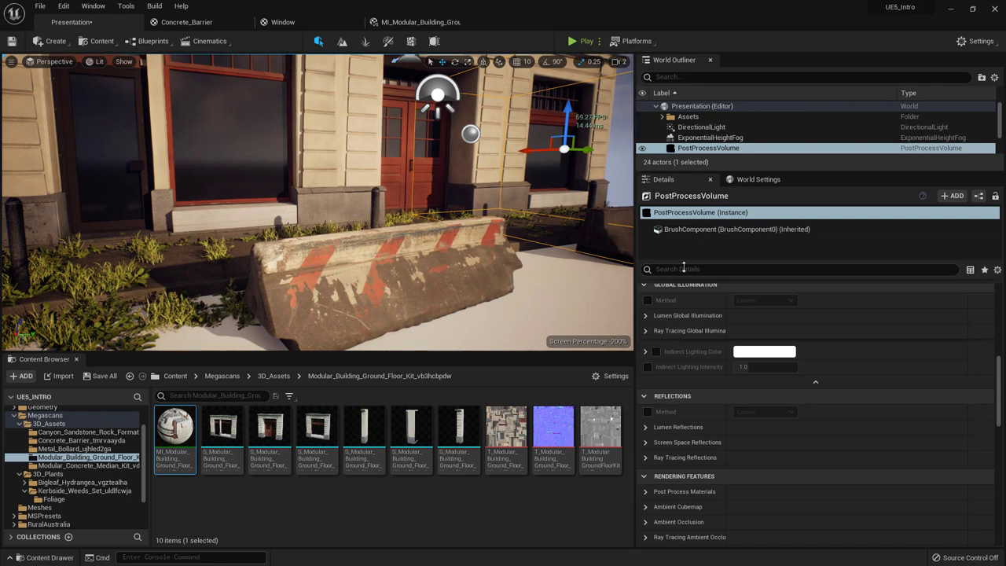
# - Enable the Lumen Reflections Quality override, try 2.0, and set it back to 1.0
pyautogui.scroll(-2, 667, 320)
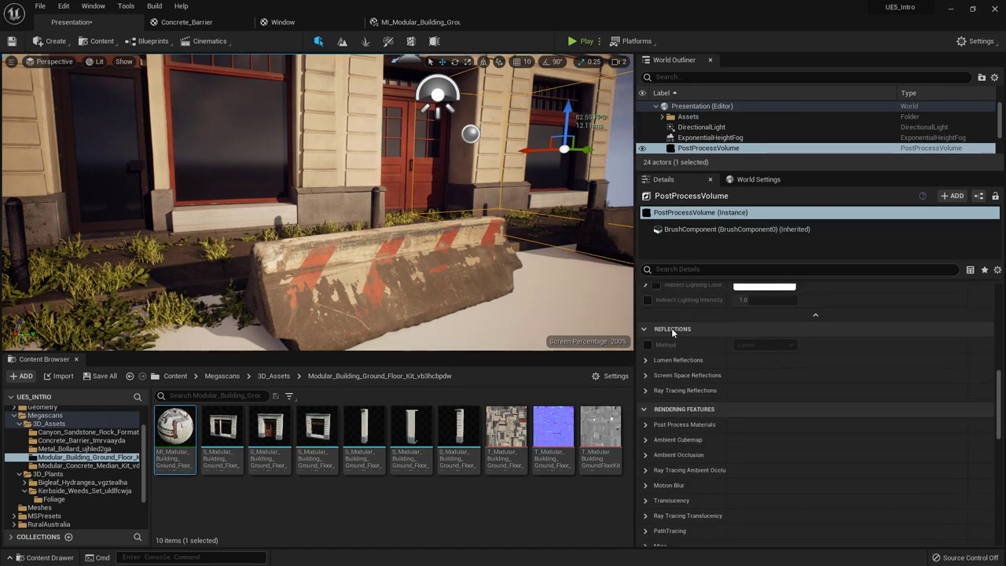
pyautogui.scroll(-1, 672, 350)
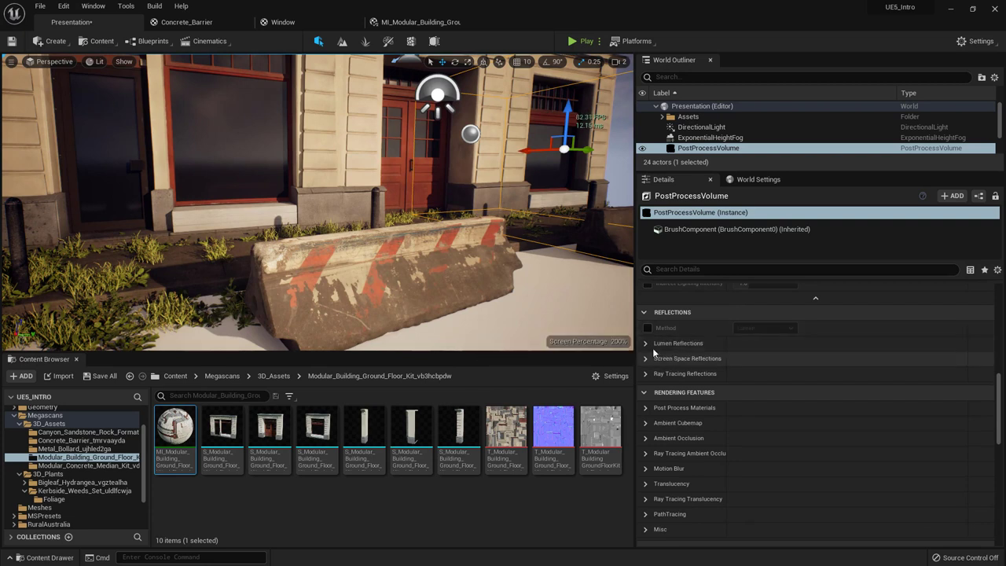
pyautogui.click(646, 344)
pyautogui.click(745, 359)
pyautogui.write('2.0')
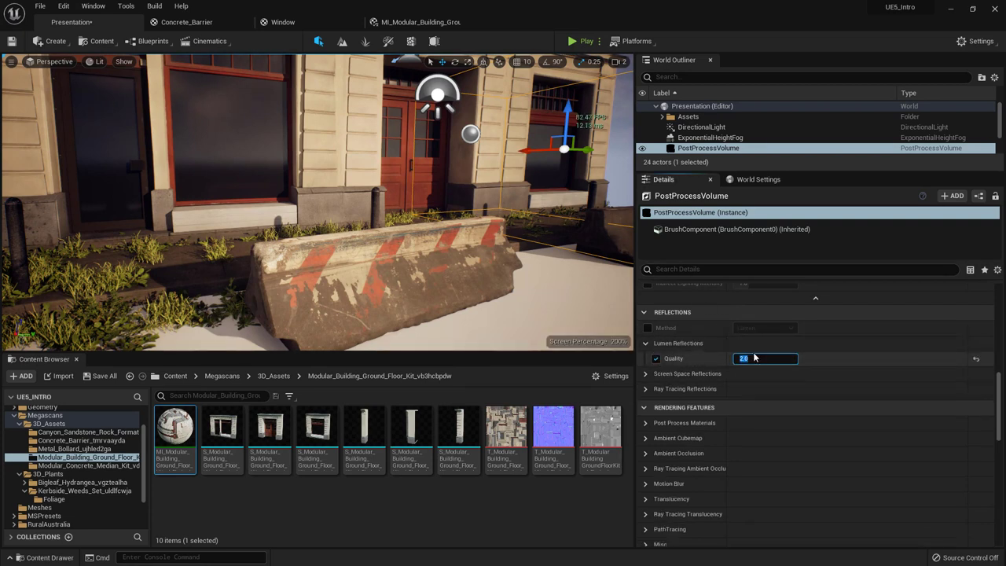
pyautogui.write('1')
pyautogui.press('Return')
# - Set the Lumen Final Gather Quality to 1.0 and collapse the Lumen Global Illumination and Lumen Reflections groups
pyautogui.scroll(10, 713, 352)
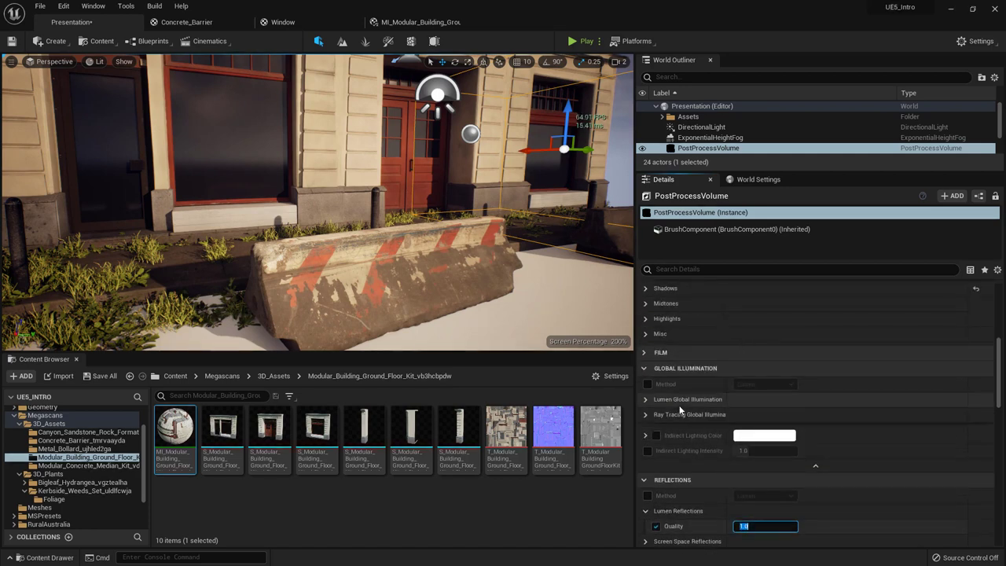
pyautogui.click(646, 401)
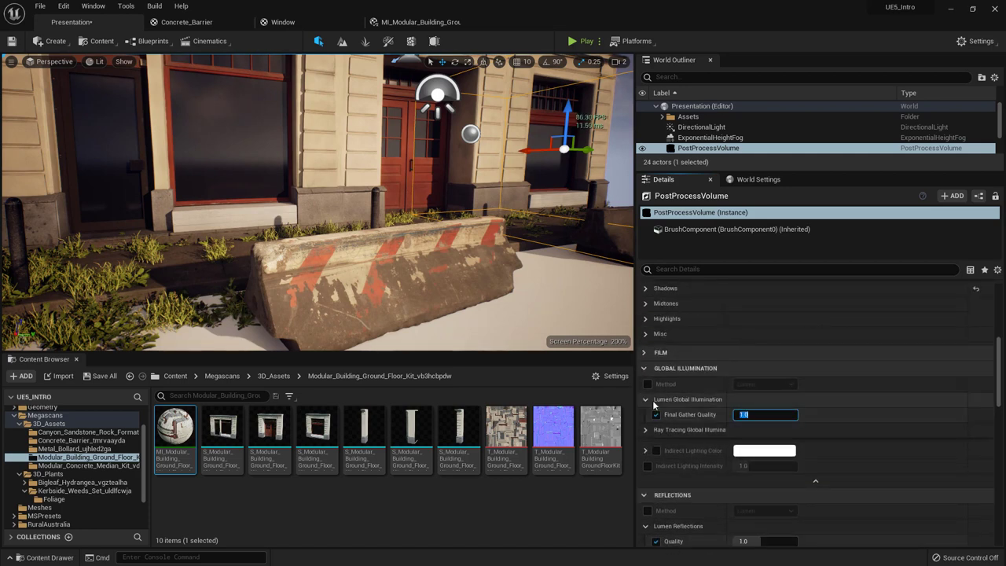
pyautogui.scroll(-8, 655, 397)
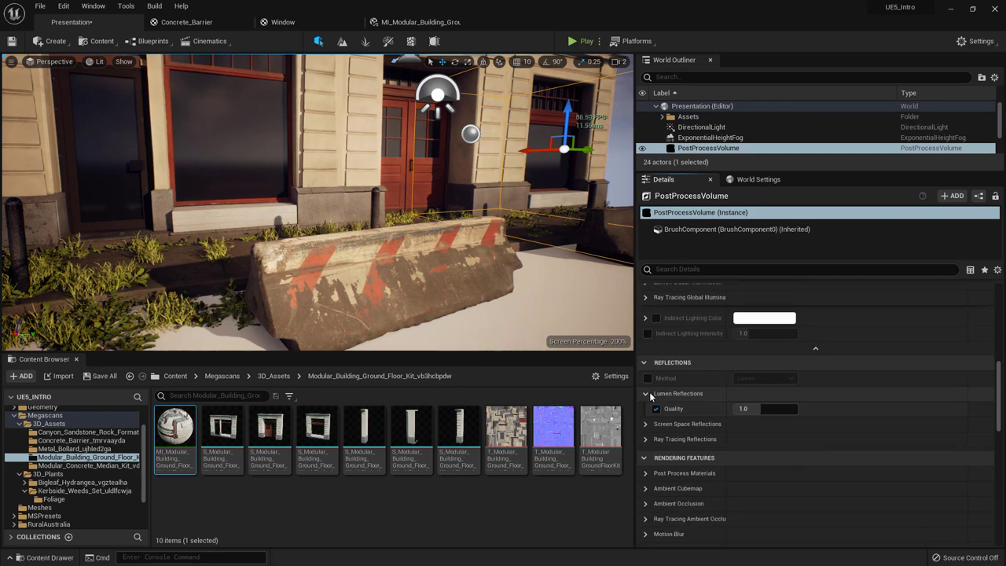
pyautogui.click(645, 395)
pyautogui.scroll(-5, 648, 392)
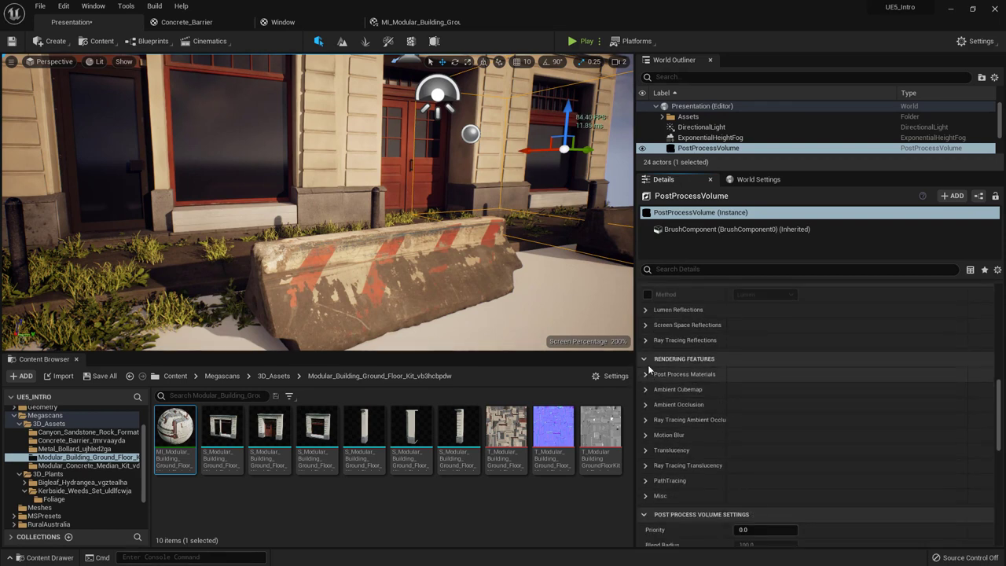
# - Enable the Ambient Occlusion Intensity and Radius overrides, setting the Intensity to 1.0 and the Radius to about 72
pyautogui.scroll(-2, 668, 371)
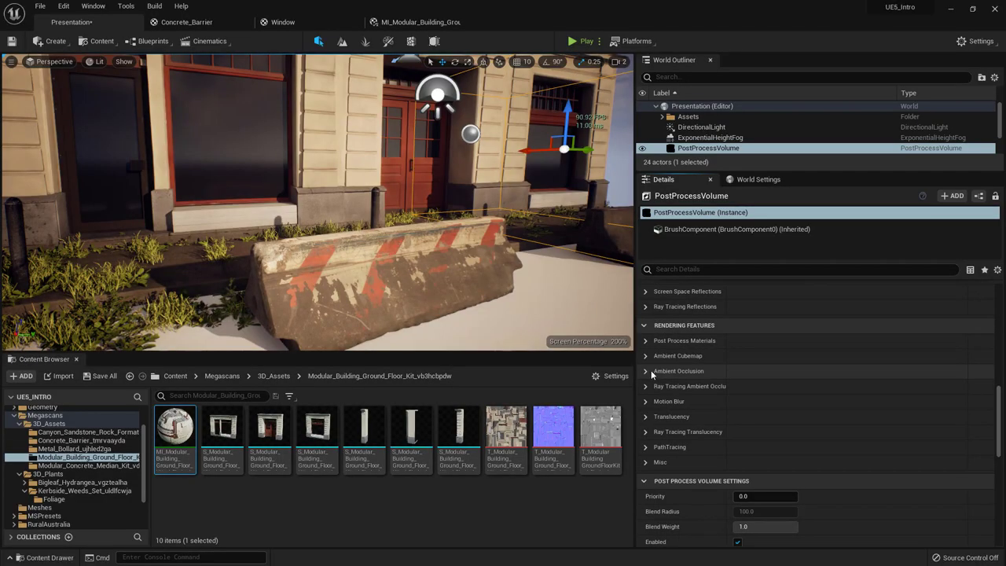
pyautogui.click(646, 371)
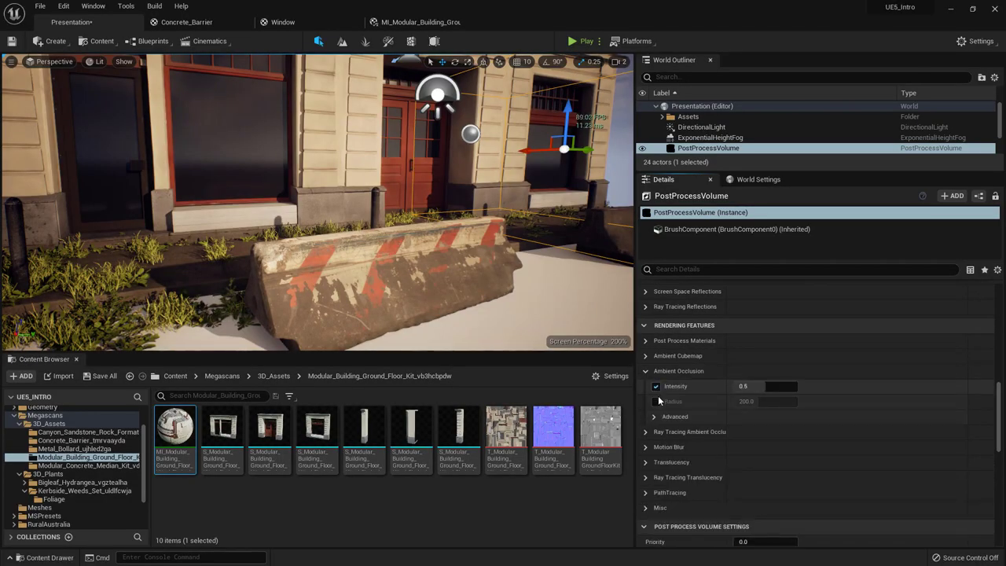
pyautogui.click(657, 401)
pyautogui.press('w')
pyautogui.moveTo(377, 259); pyautogui.dragTo(330, 269, button='right')
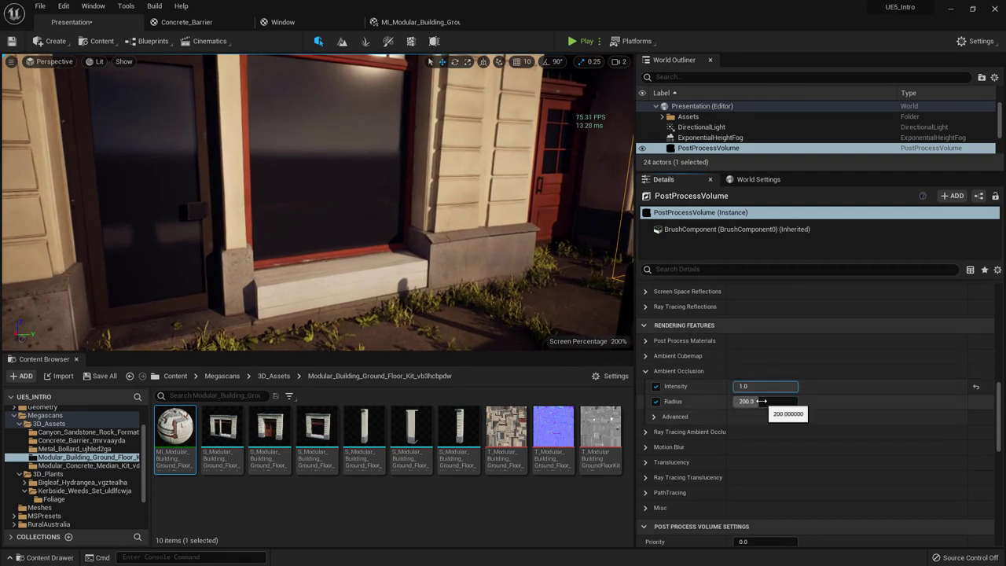
# - Enable the advanced Ambient Occlusion Quality override and set it to 100, viewing the window ledge up close
pyautogui.click(682, 417)
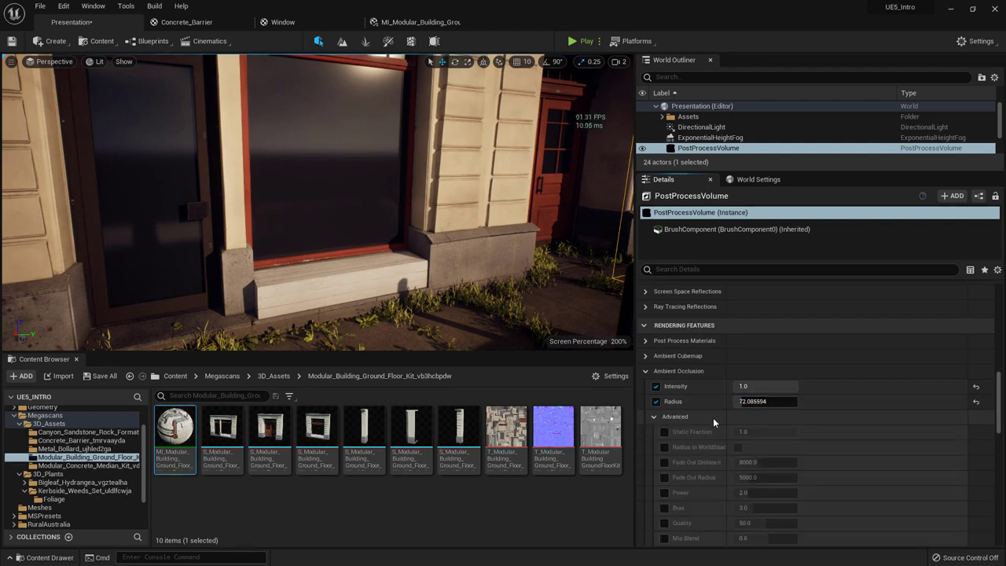
pyautogui.scroll(-2, 706, 417)
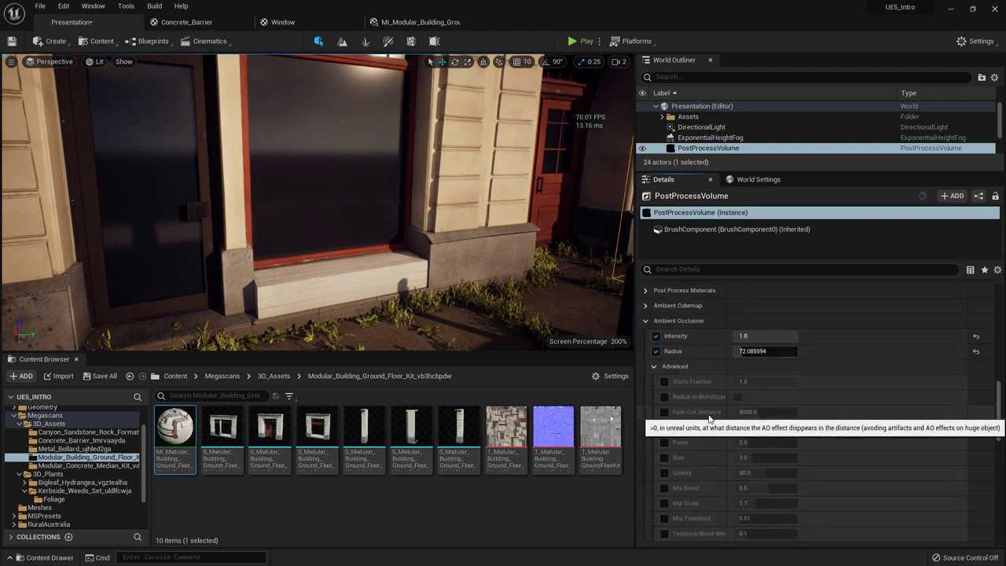
pyautogui.press('w')
pyautogui.moveTo(377, 212); pyautogui.dragTo(408, 251, button='right')
pyautogui.moveTo(334, 203); pyautogui.dragTo(342, 203, button='right')
pyautogui.scroll(-2, 703, 416)
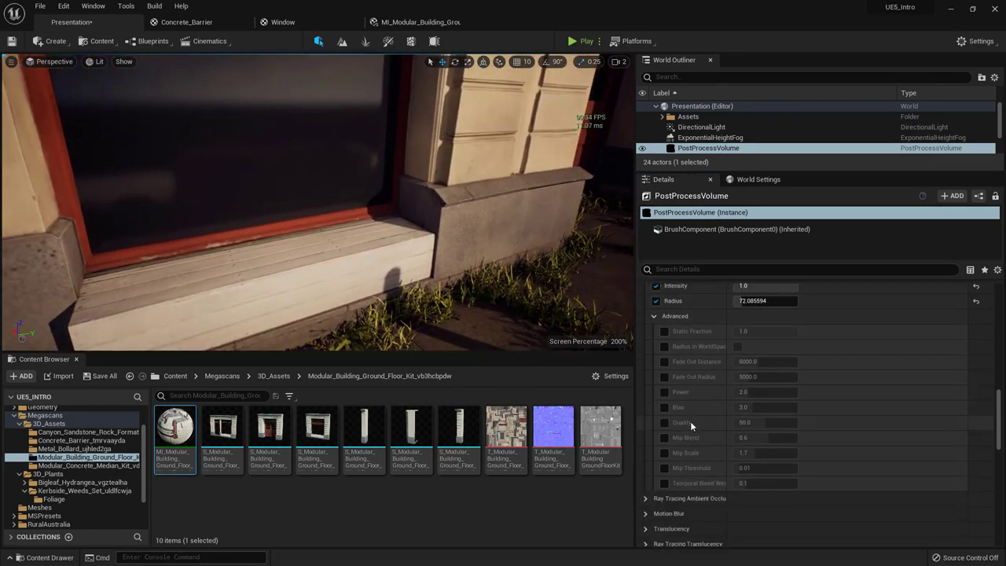
pyautogui.click(664, 422)
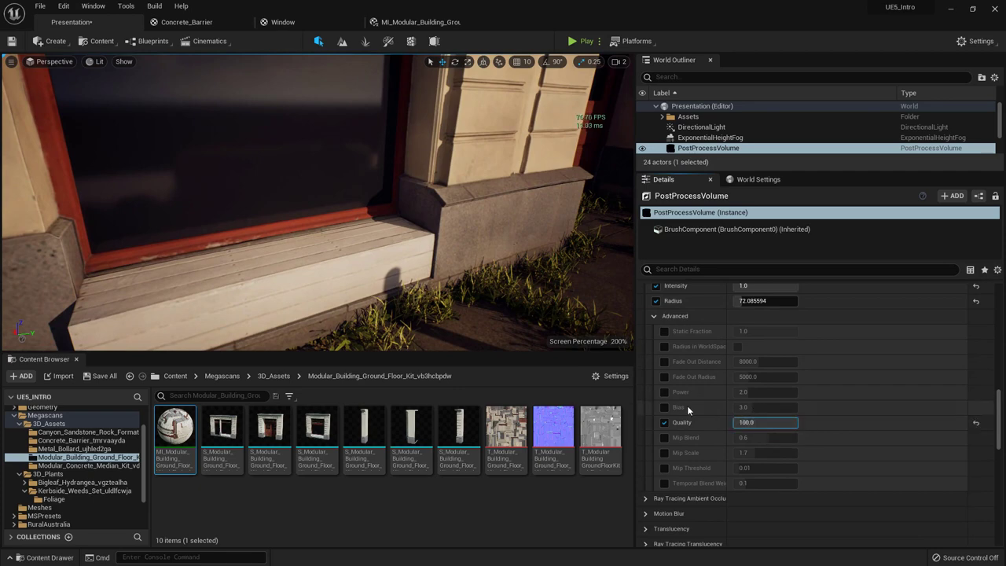
# - Enable the Ambient Occlusion Power override at 8.0, checking the effect around the concrete barrier
pyautogui.moveTo(756, 392); pyautogui.dragTo(797, 392)
pyautogui.press('s')
pyautogui.moveTo(345, 204); pyautogui.dragTo(398, 178, button='right')
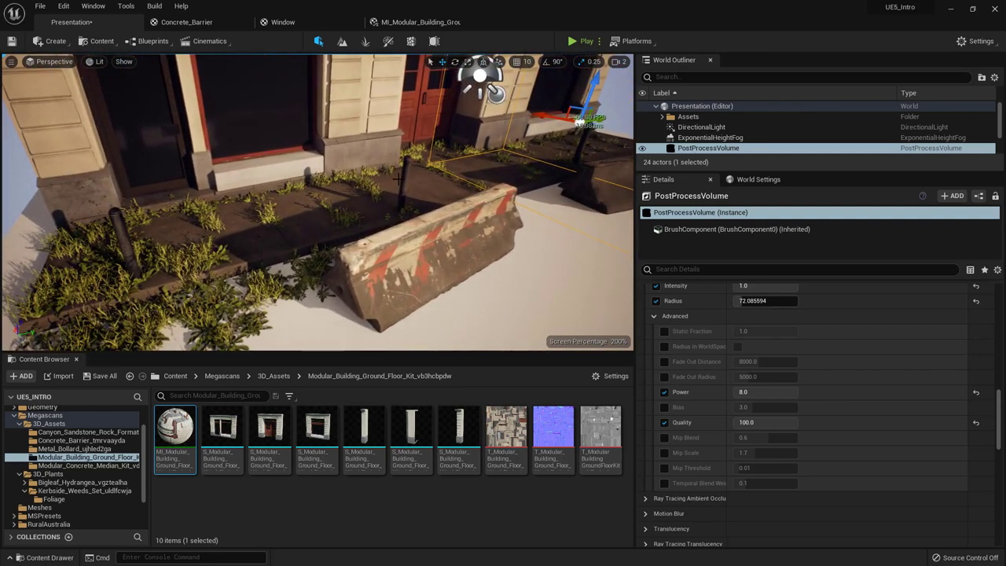
# - Try an Ambient Occlusion Radius of about 308 and collapse the Advanced and Ambient Occlusion groups
pyautogui.scroll(2, 672, 401)
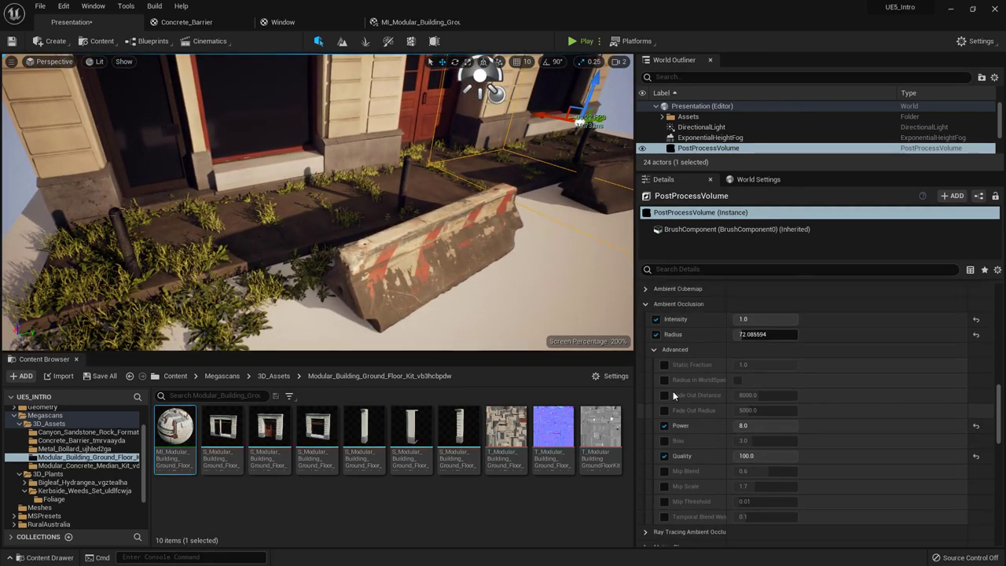
pyautogui.click(654, 350)
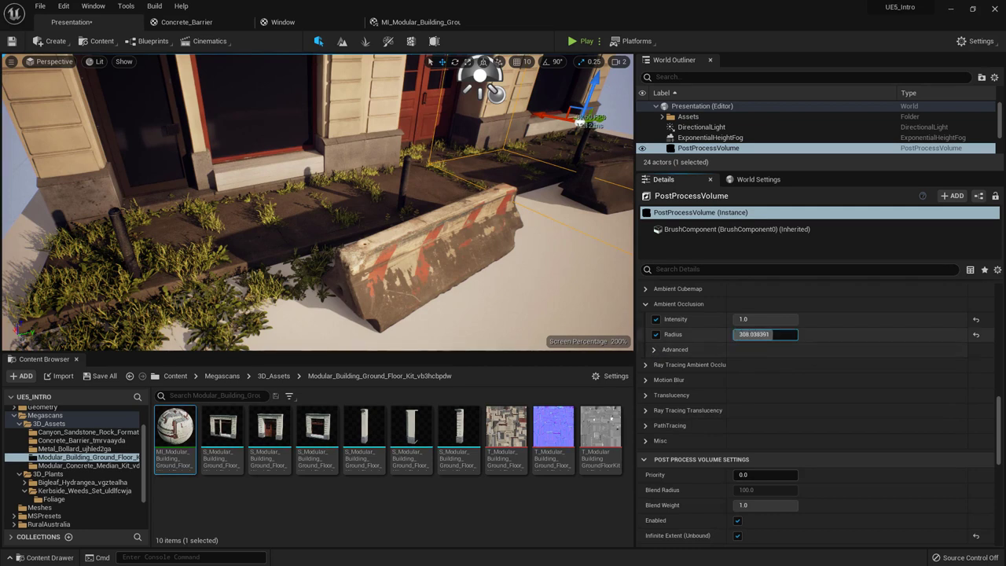
pyautogui.click(645, 303)
pyautogui.moveTo(471, 251); pyautogui.dragTo(495, 222, button='right')
pyautogui.moveTo(358, 180); pyautogui.dragTo(467, 184, button='right')
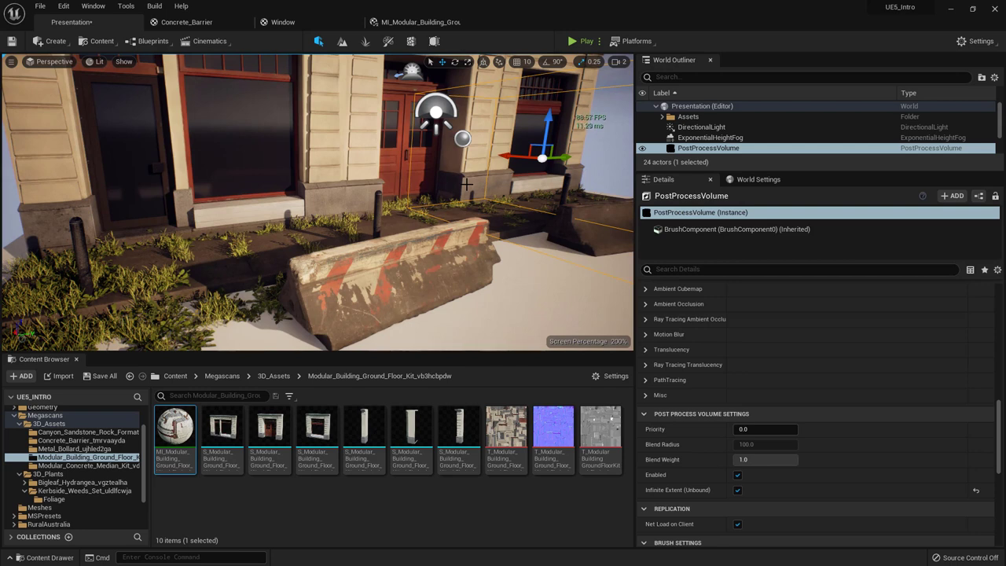
# - Enable the Global Illumination Method override and switch it to Screen Space (Beta)
pyautogui.scroll(4, 674, 357)
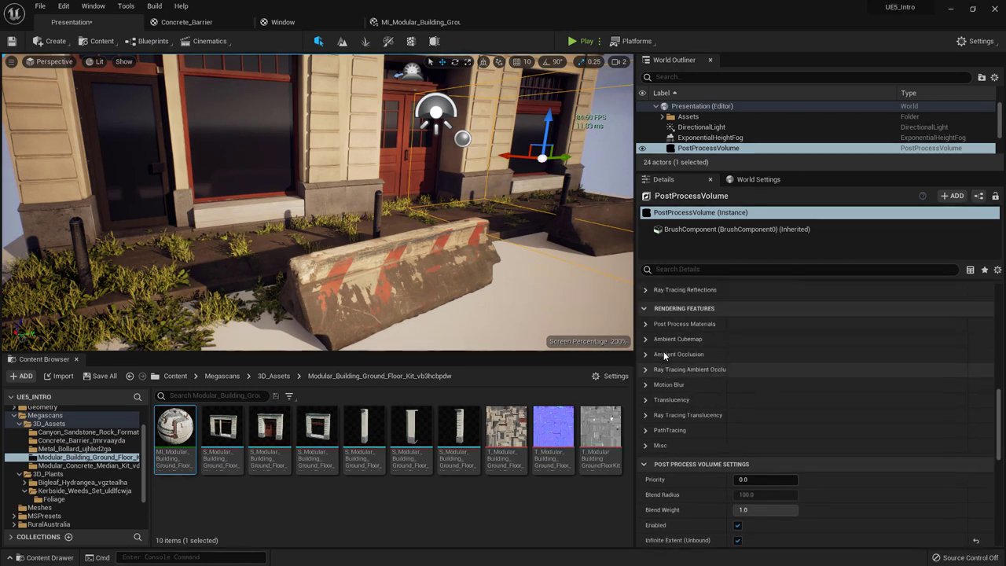
pyautogui.scroll(2, 675, 357)
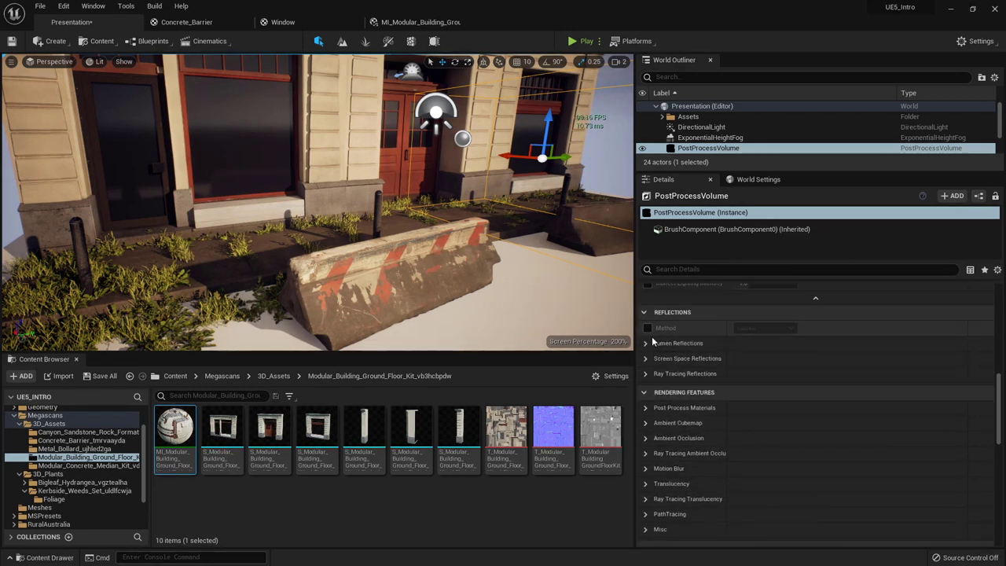
pyautogui.scroll(8, 651, 339)
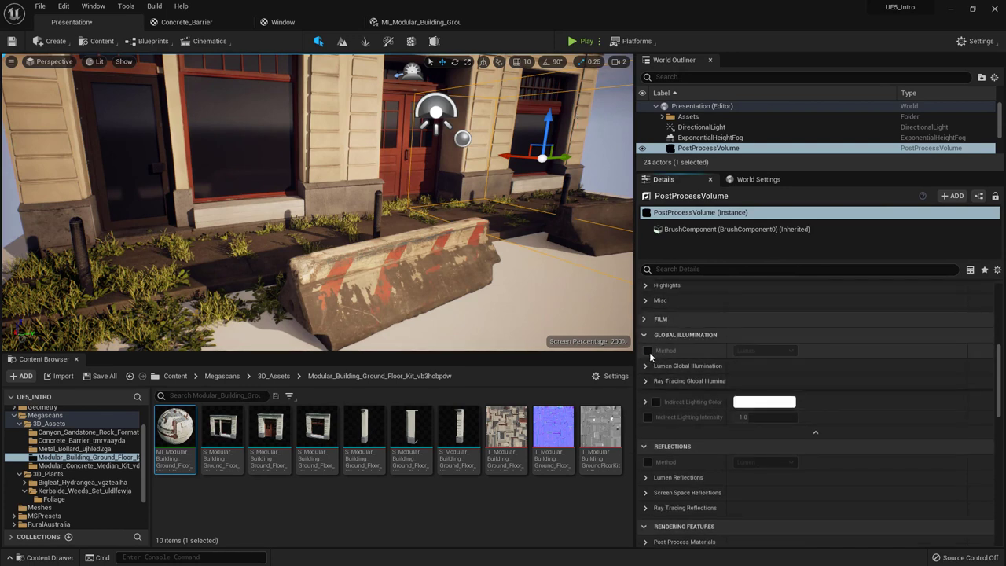
pyautogui.click(763, 350)
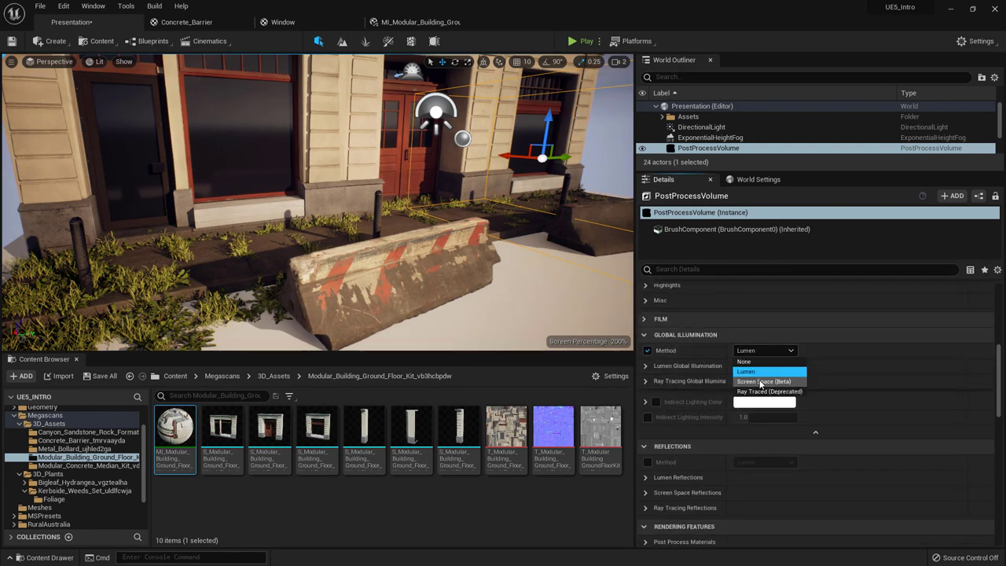
pyautogui.click(761, 382)
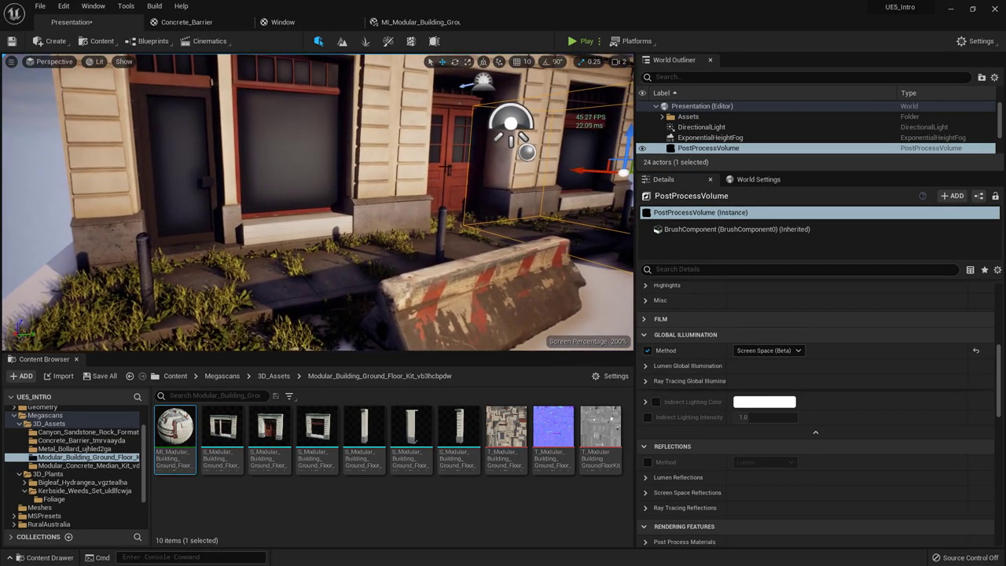
# - Reopen the Ambient Occlusion group and set the Radius to about 40
pyautogui.scroll(-7, 724, 388)
pyautogui.scroll(-3, 724, 389)
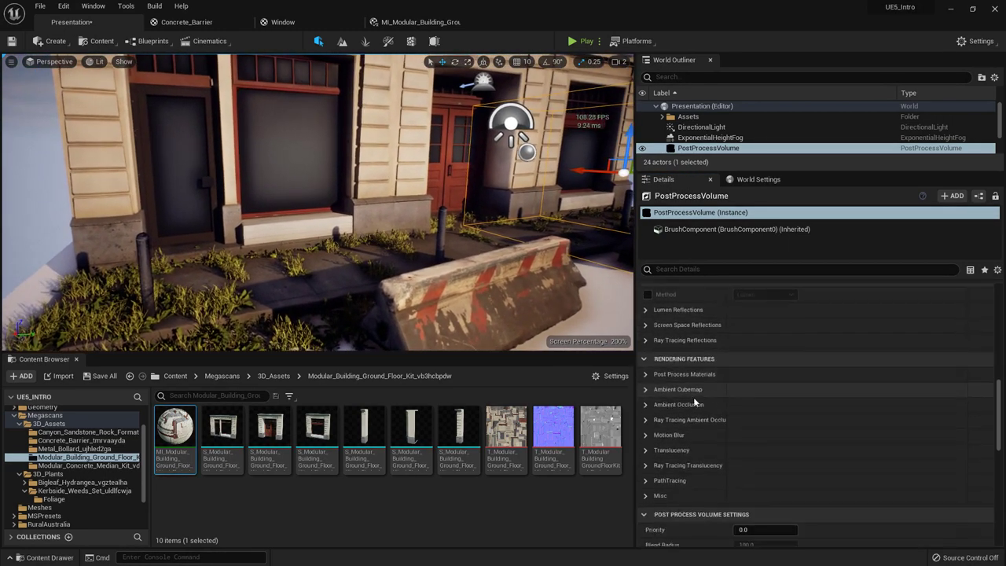
pyautogui.click(646, 404)
pyautogui.moveTo(796, 420)
pyautogui.mouseDown()
pyautogui.moveTo(759, 420)
pyautogui.moveTo(796, 420)
pyautogui.moveTo(743, 433)
pyautogui.mouseUp()
pyautogui.moveTo(464, 254); pyautogui.dragTo(499, 227, button='right')
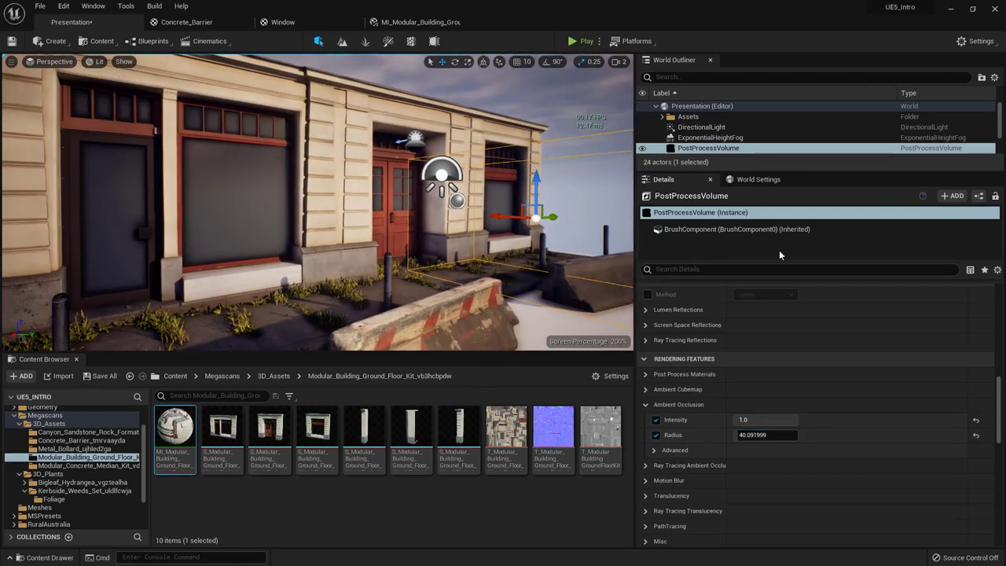
# - Switch the Global Illumination Method back to Lumen
pyautogui.scroll(6, 683, 400)
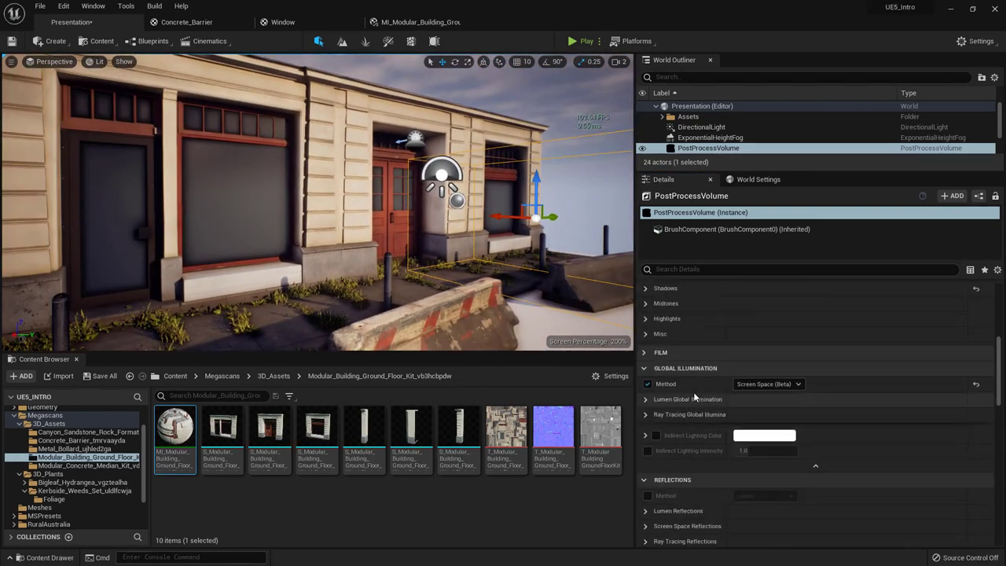
pyautogui.click(753, 419)
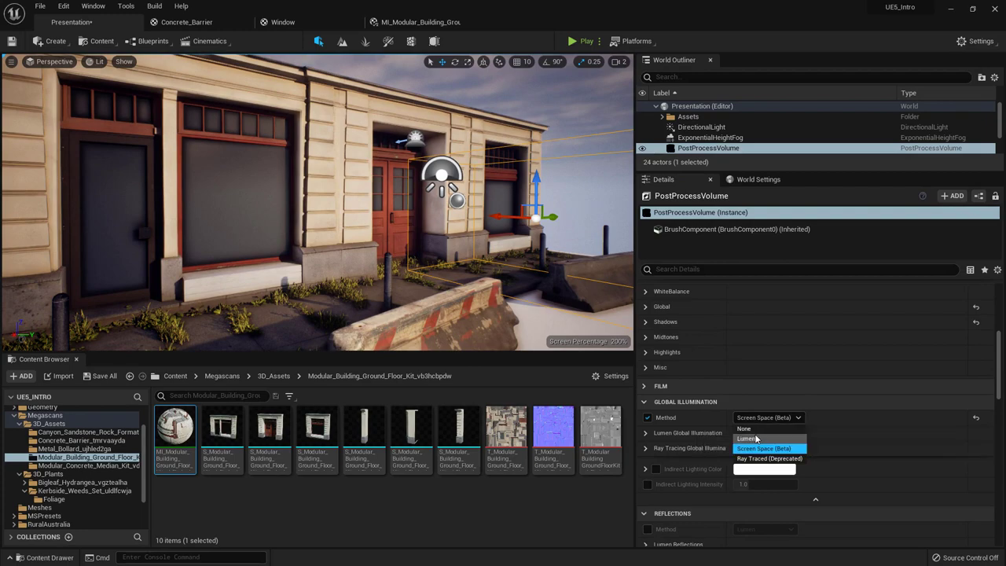
pyautogui.click(754, 436)
# - Select the front concrete barrier, try shifting it, and undo the change
pyautogui.moveTo(462, 183); pyautogui.dragTo(460, 257, button='right')
pyautogui.click(409, 216)
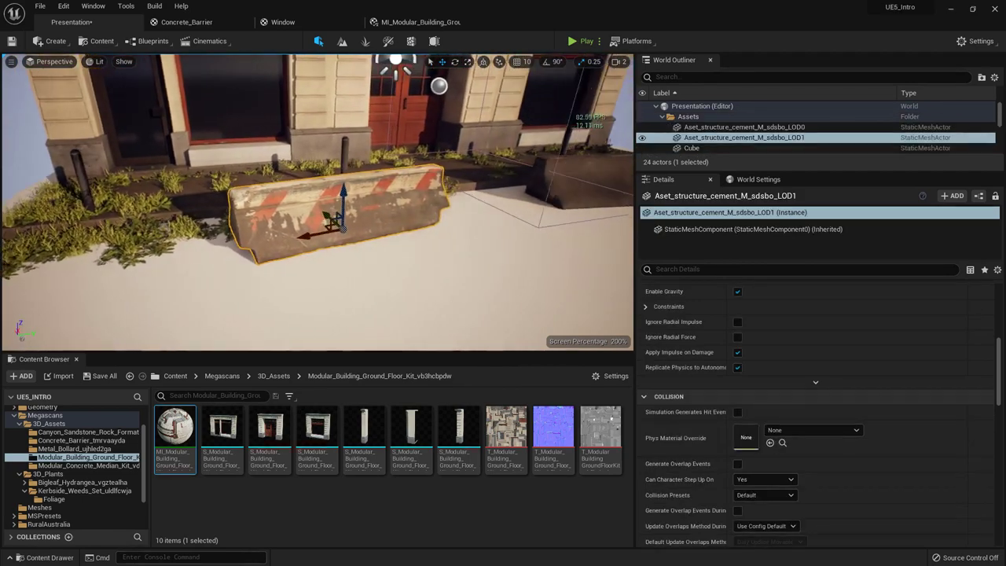
pyautogui.keyDown('ctrl'); pyautogui.click(551, 191); pyautogui.keyUp('ctrl')
pyautogui.click(297, 246)
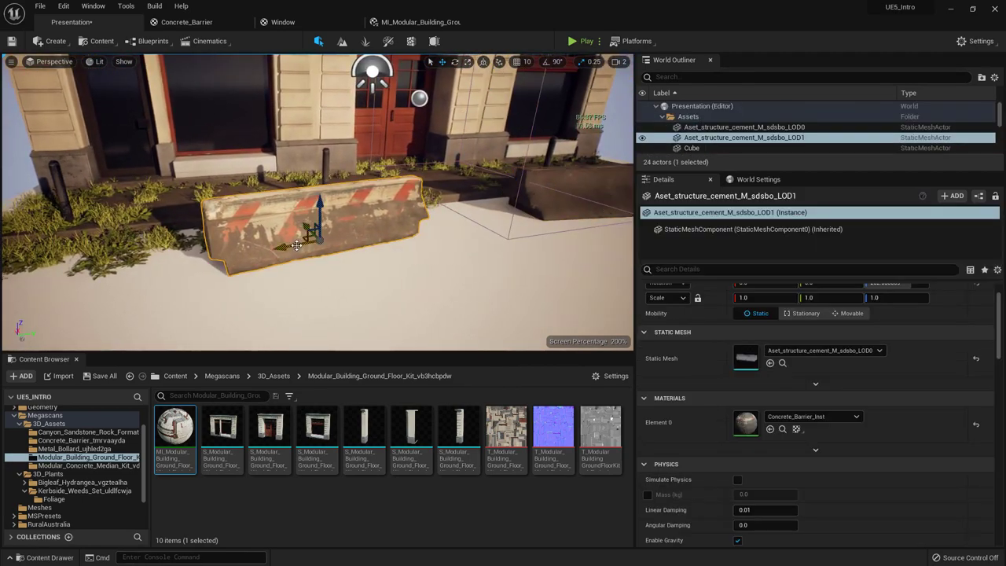
pyautogui.moveTo(272, 209); pyautogui.dragTo(228, 193, button='right')
pyautogui.press('w')
pyautogui.press('s')
pyautogui.moveTo(410, 338); pyautogui.dragTo(452, 324)
pyautogui.hotkey('ctrl', 'z')
pyautogui.moveTo(367, 231); pyautogui.dragTo(338, 247, button='right')
pyautogui.press('d')
pyautogui.moveTo(380, 261); pyautogui.dragTo(316, 271)
pyautogui.moveTo(315, 271); pyautogui.dragTo(346, 276, button='right')
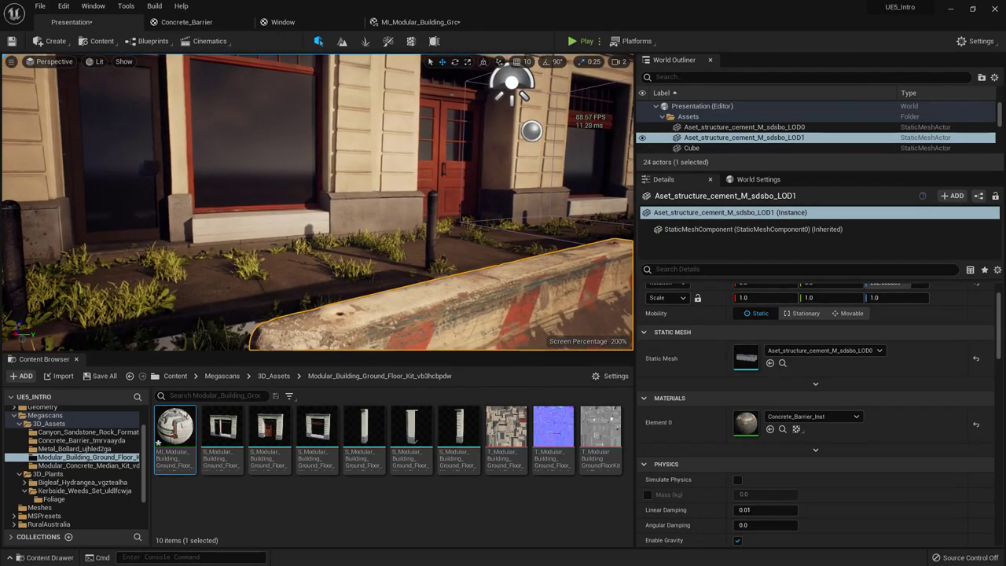
pyautogui.moveTo(346, 276); pyautogui.dragTo(346, 276, button='right')
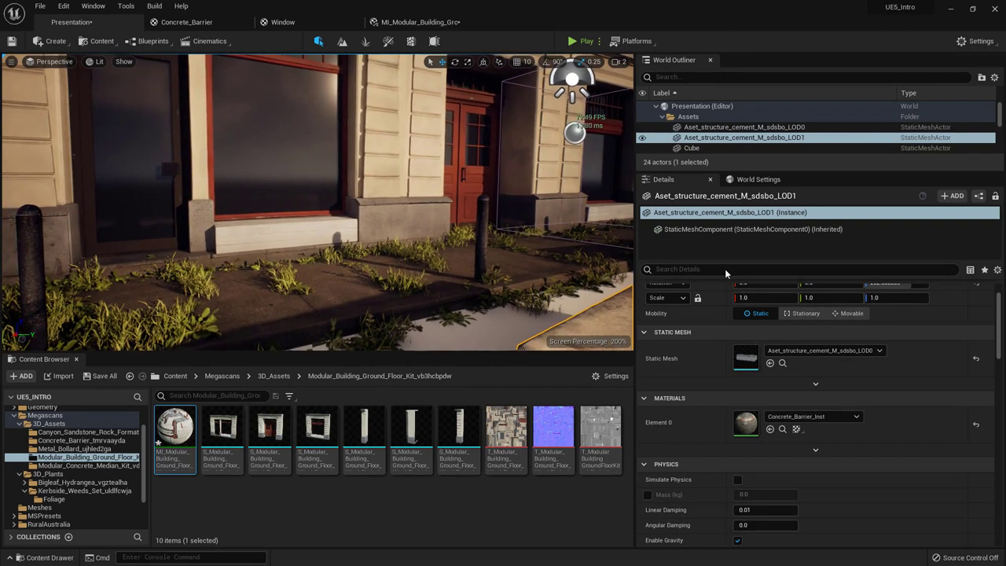
# - Reselect the PostProcessVolume and review its Ray Tracing Ambient Occlusion, Translucency and Ray Tracing Translucency settings
pyautogui.moveTo(692, 172)
pyautogui.mouseDown()
pyautogui.moveTo(692, 314)
pyautogui.moveTo(695, 170)
pyautogui.mouseUp()
pyautogui.click(662, 116)
pyautogui.click(694, 149)
pyautogui.scroll(-10, 712, 376)
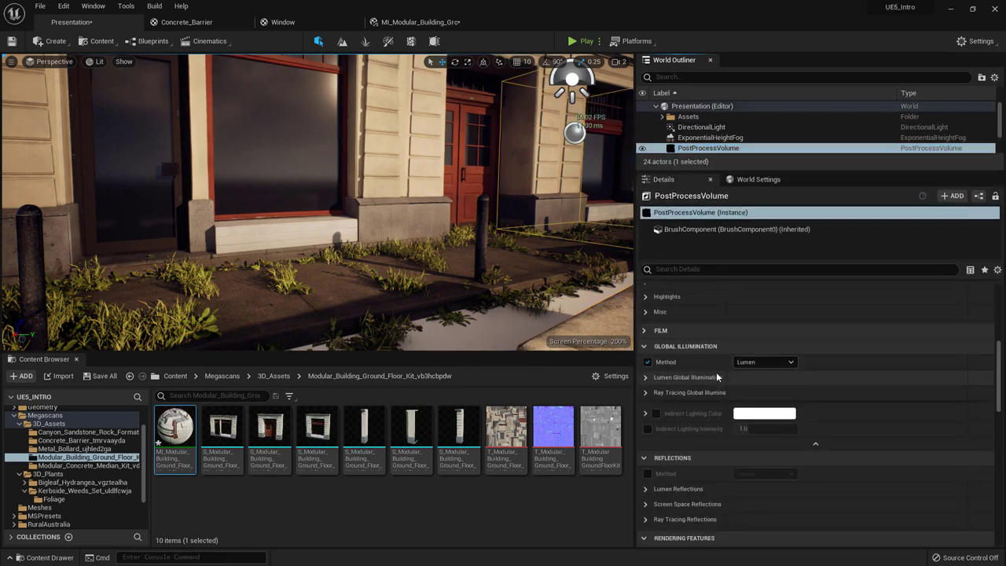
pyautogui.click(645, 350)
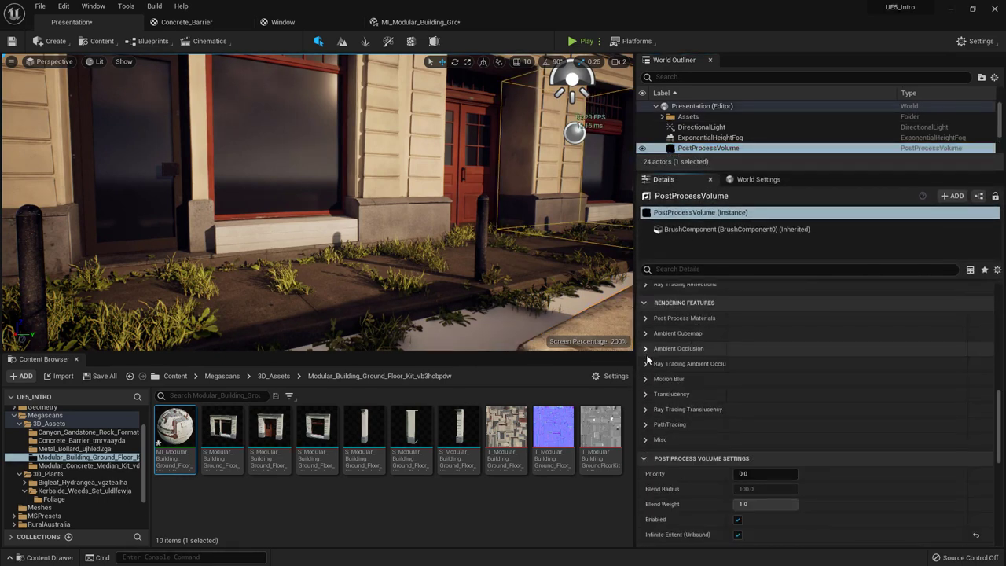
pyautogui.click(670, 363)
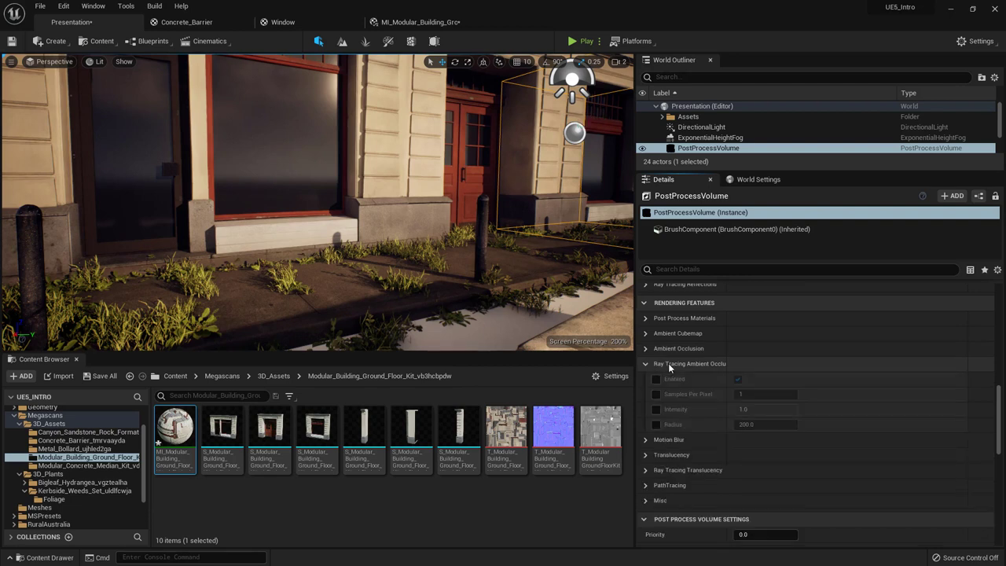
pyautogui.click(668, 363)
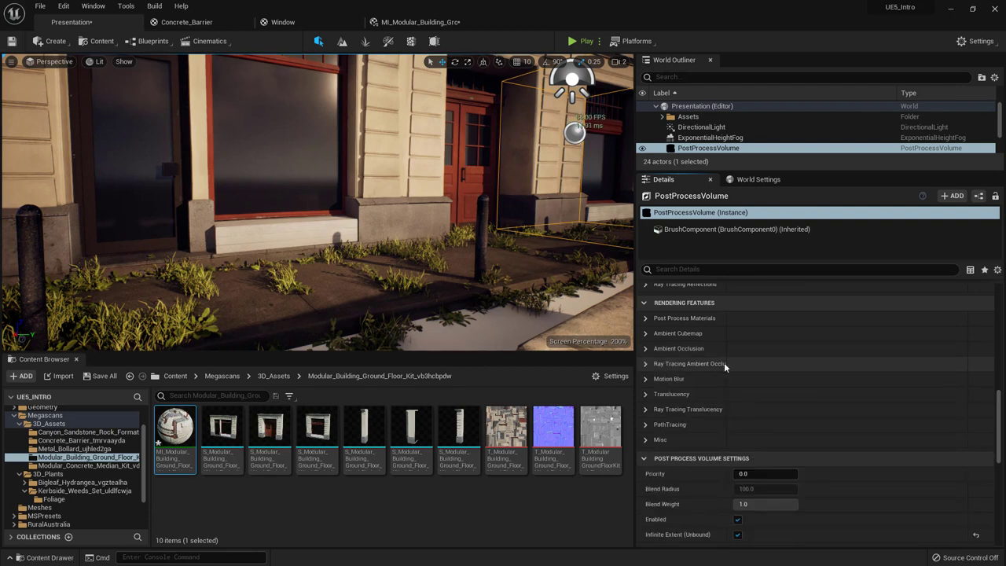
pyautogui.click(668, 396)
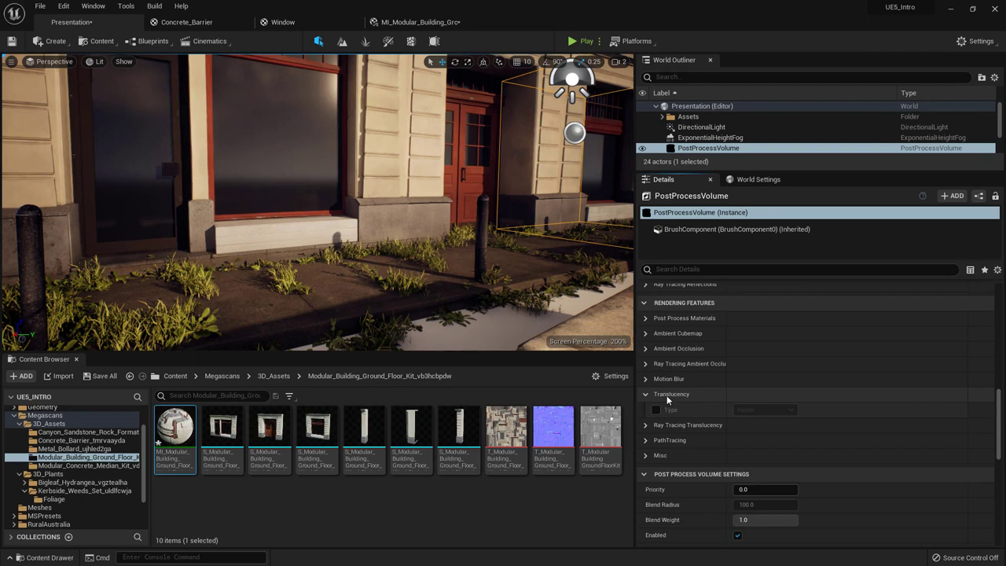
pyautogui.click(667, 395)
pyautogui.click(668, 406)
pyautogui.click(654, 410)
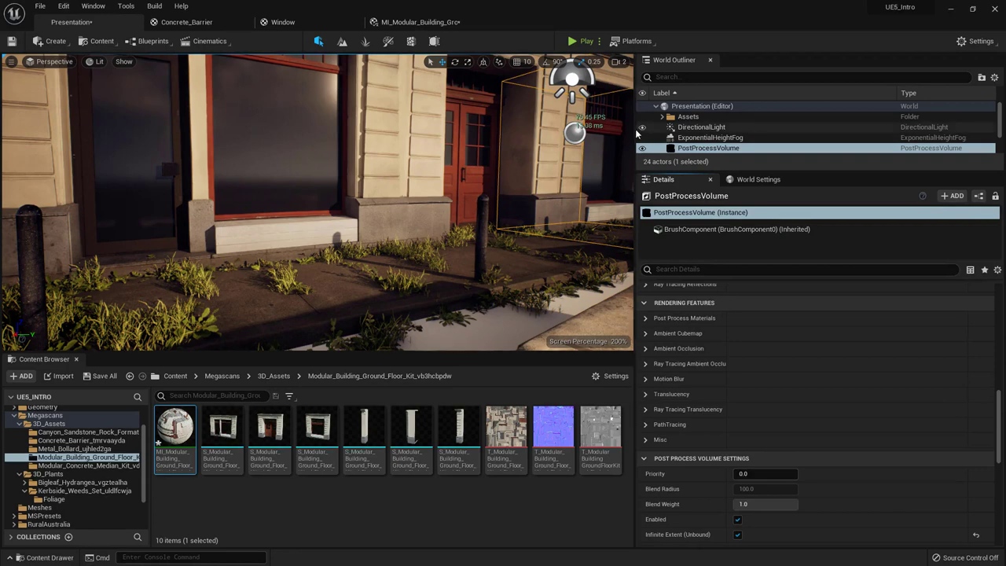
# - Enlarge the World Outliner and rotate the DirectionalLight to about -2.8°, -14.6° and -31.7°
pyautogui.moveTo(635, 165); pyautogui.dragTo(725, 236)
pyautogui.moveTo(542, 227); pyautogui.dragTo(606, 213, button='right')
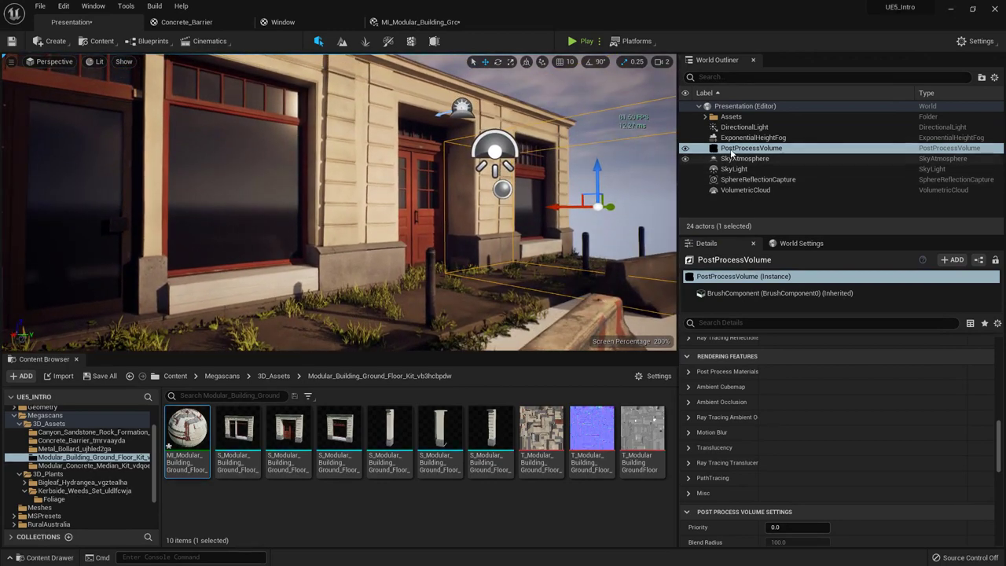
pyautogui.doubleClick(742, 127)
pyautogui.moveTo(566, 149); pyautogui.dragTo(555, 123, button='right')
pyautogui.press('e')
pyautogui.moveTo(569, 109); pyautogui.dragTo(585, 181)
pyautogui.moveTo(635, 206); pyautogui.dragTo(623, 209)
pyautogui.moveTo(541, 175); pyautogui.dragTo(529, 141)
pyautogui.moveTo(548, 138); pyautogui.dragTo(550, 150)
pyautogui.moveTo(550, 150); pyautogui.dragTo(582, 178, button='right')
pyautogui.moveTo(385, 136); pyautogui.dragTo(157, 231, button='right')
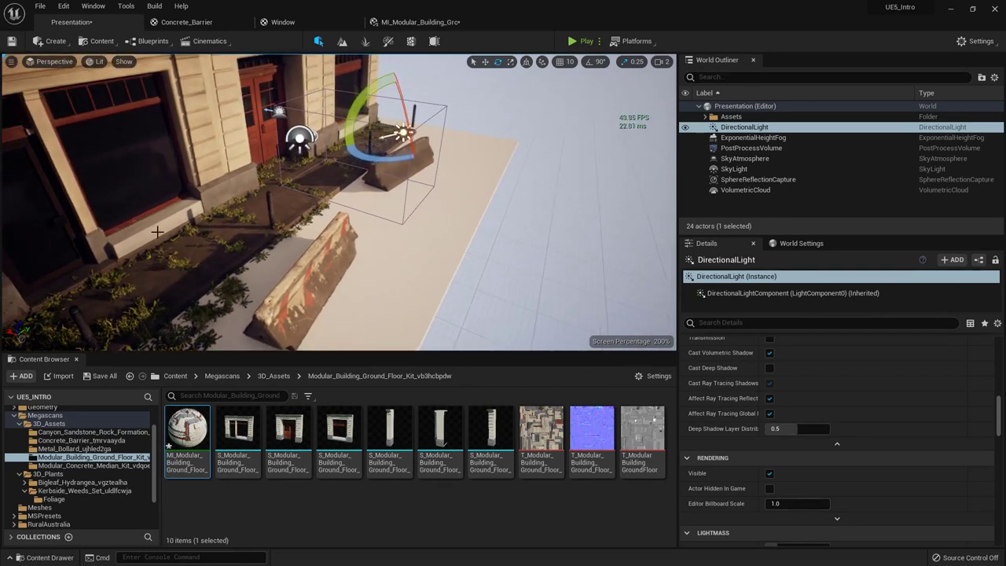
# - Add a cube to the scene and place it away from the building so it shadows part of the facade
pyautogui.click(51, 40)
pyautogui.moveTo(145, 82)
pyautogui.click(182, 86)
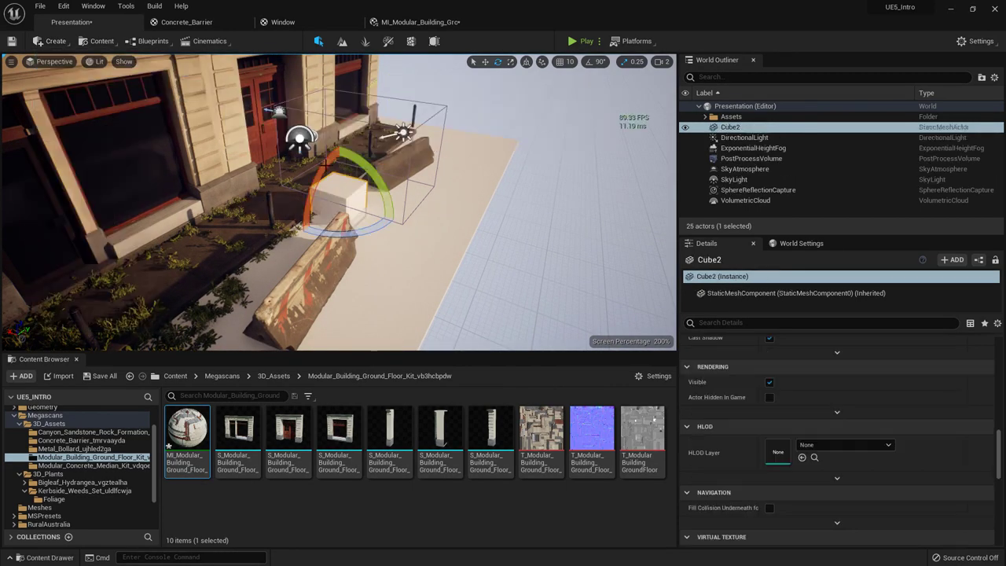
pyautogui.moveTo(340, 196); pyautogui.dragTo(571, 146)
pyautogui.moveTo(569, 148); pyautogui.dragTo(442, 128, button='right')
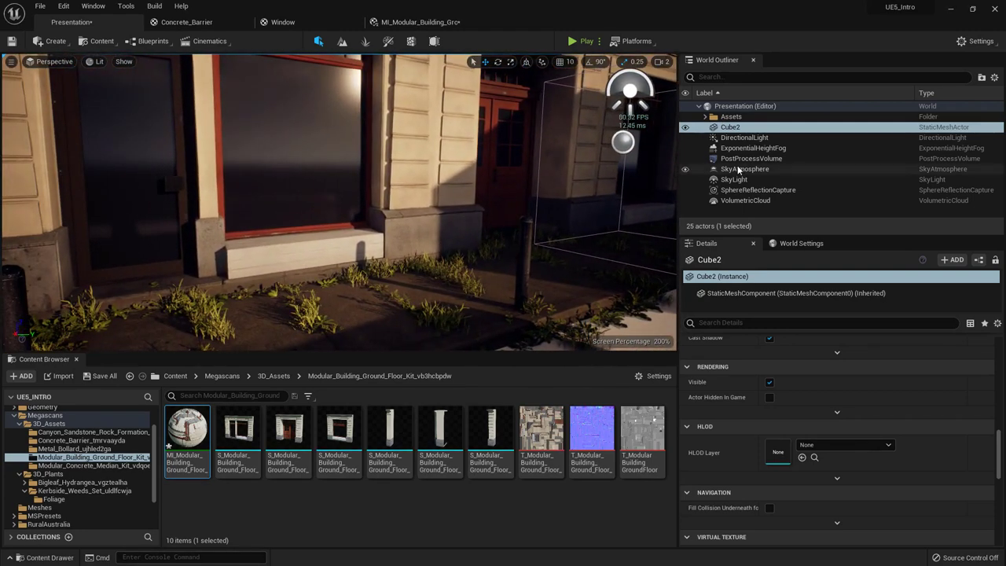
# - Set the DirectionalLight's Intensity to 12 lux and enlarge the Details area
pyautogui.click(732, 138)
pyautogui.scroll(10, 797, 420)
pyautogui.click(798, 441)
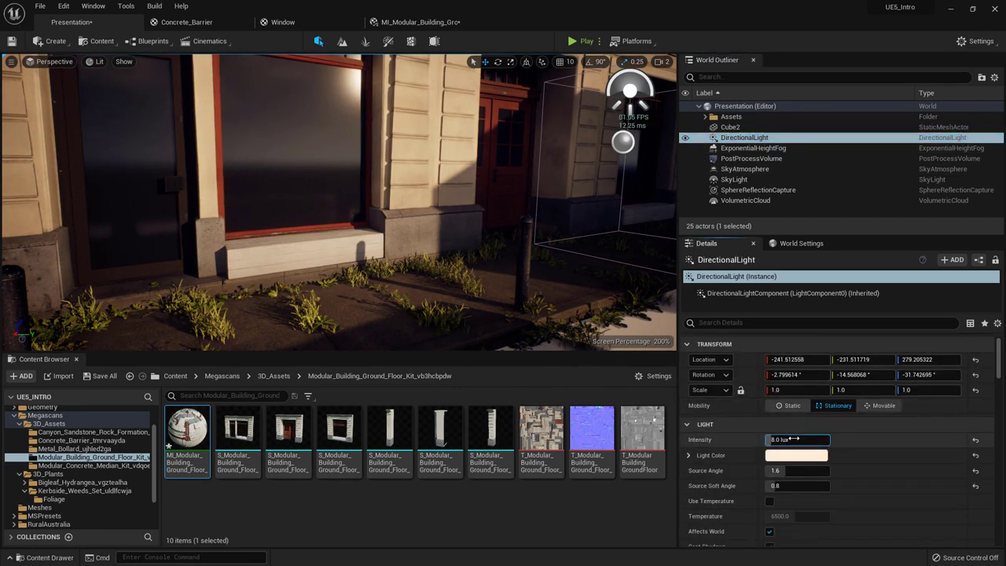
pyautogui.write('12')
pyautogui.press('Return')
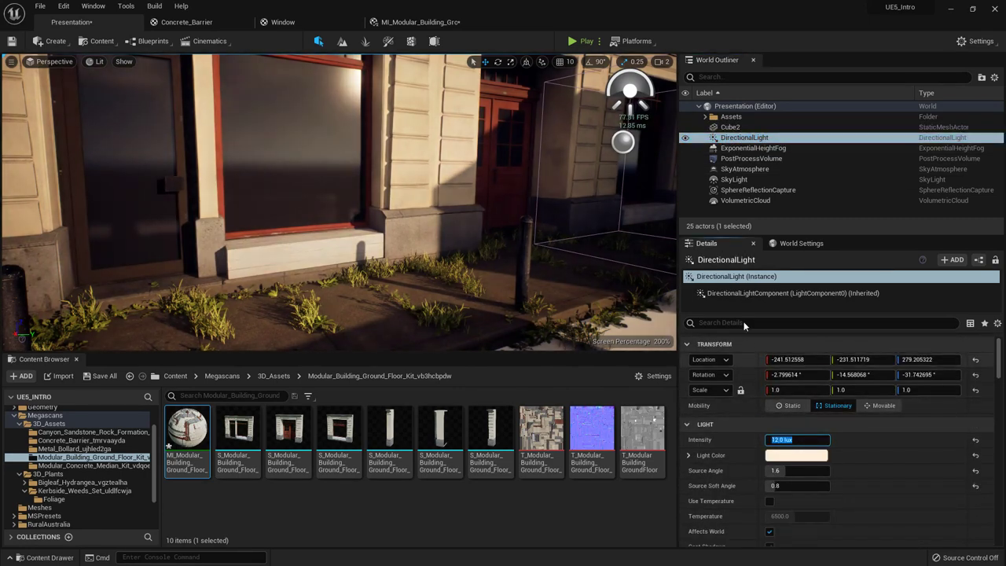
pyautogui.moveTo(714, 234); pyautogui.dragTo(714, 186)
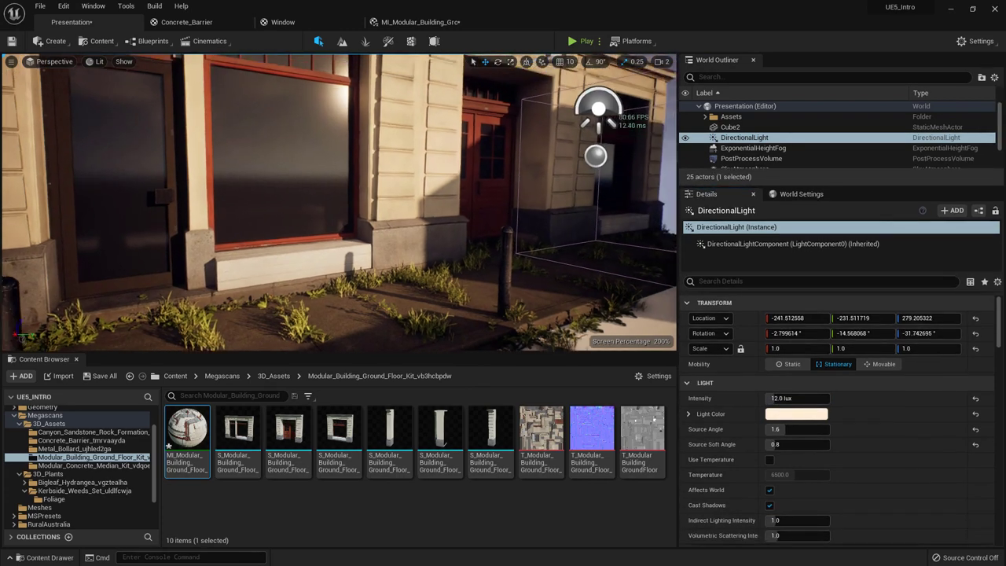
# - Change the DirectionalLight's Light Color to a warm peach with hue about 22.8 and saturation about 0.38
pyautogui.click(796, 413)
pyautogui.moveTo(630, 392); pyautogui.dragTo(688, 399)
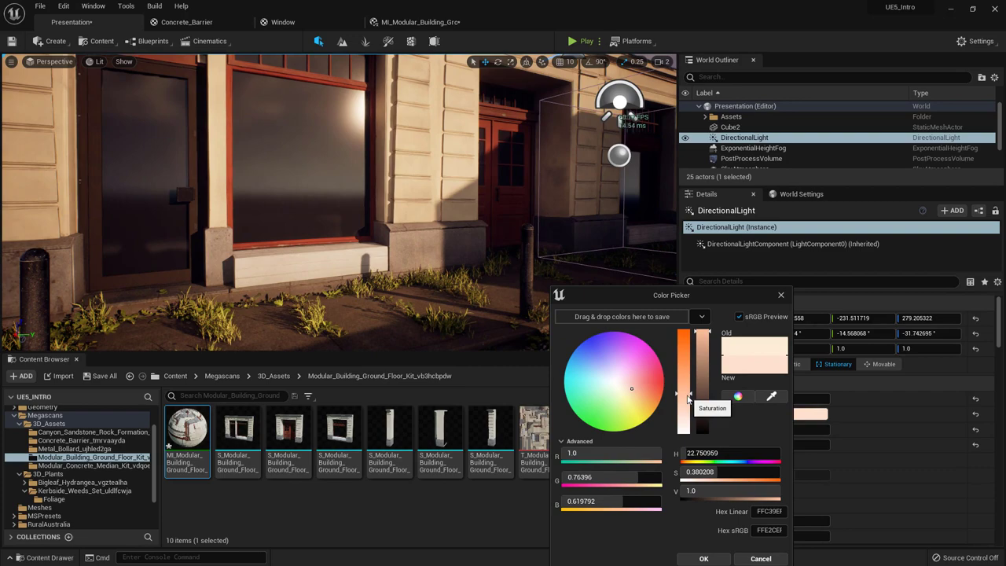
pyautogui.click(722, 560)
# - Save all modified levels and assets in the project
pyautogui.press('s')
pyautogui.moveTo(440, 212); pyautogui.dragTo(505, 225, button='right')
pyautogui.press('w')
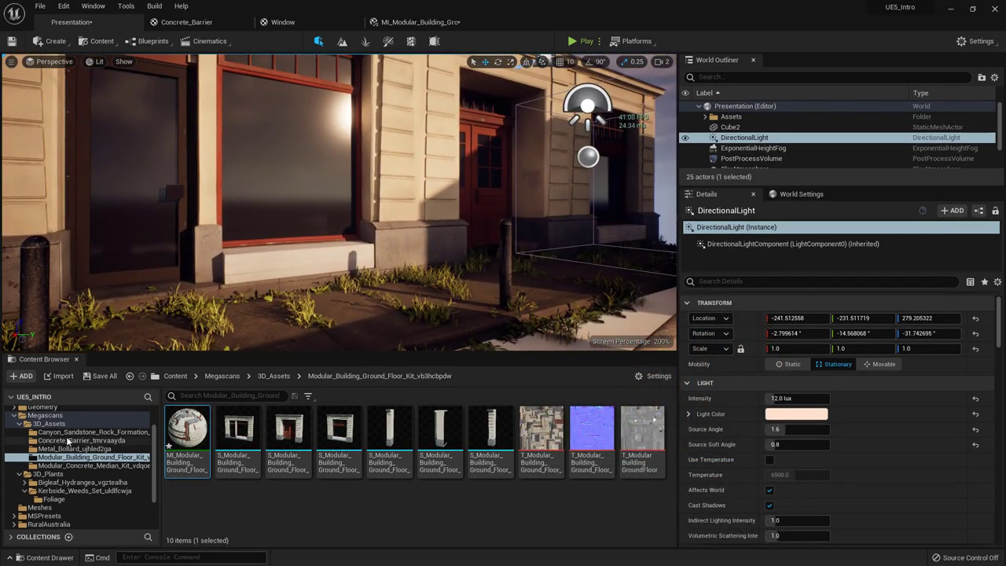
pyautogui.click(101, 376)
pyautogui.click(580, 405)
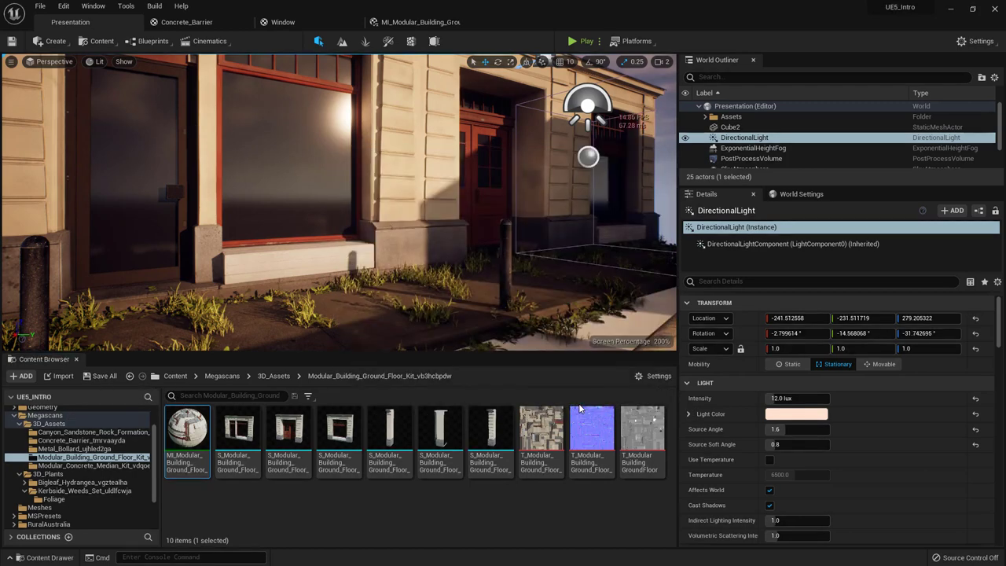